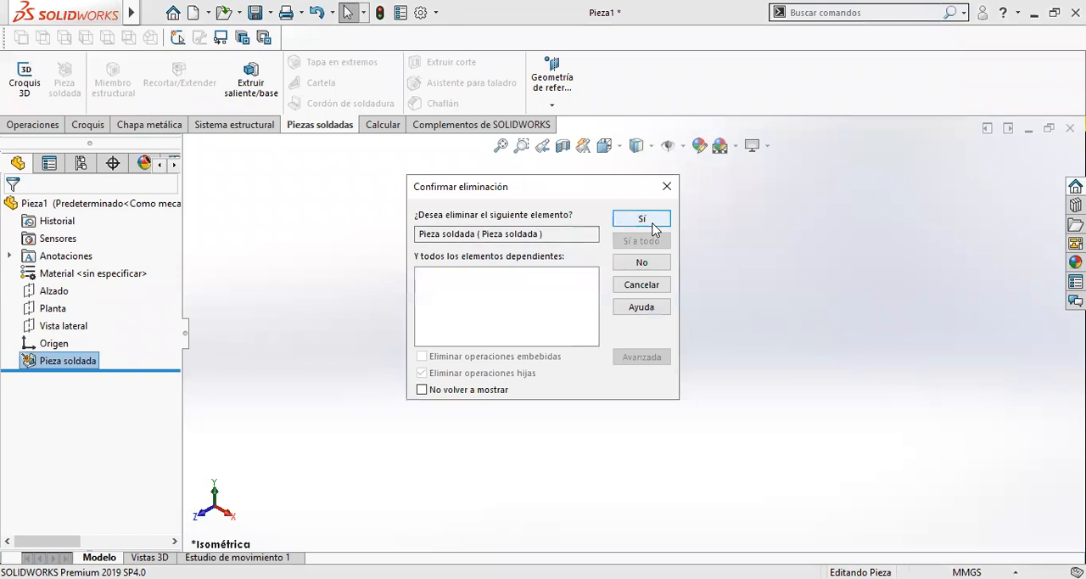
- Delete the Pieza soldada feature and open a new sketch on the Planta plane
click(643, 221)
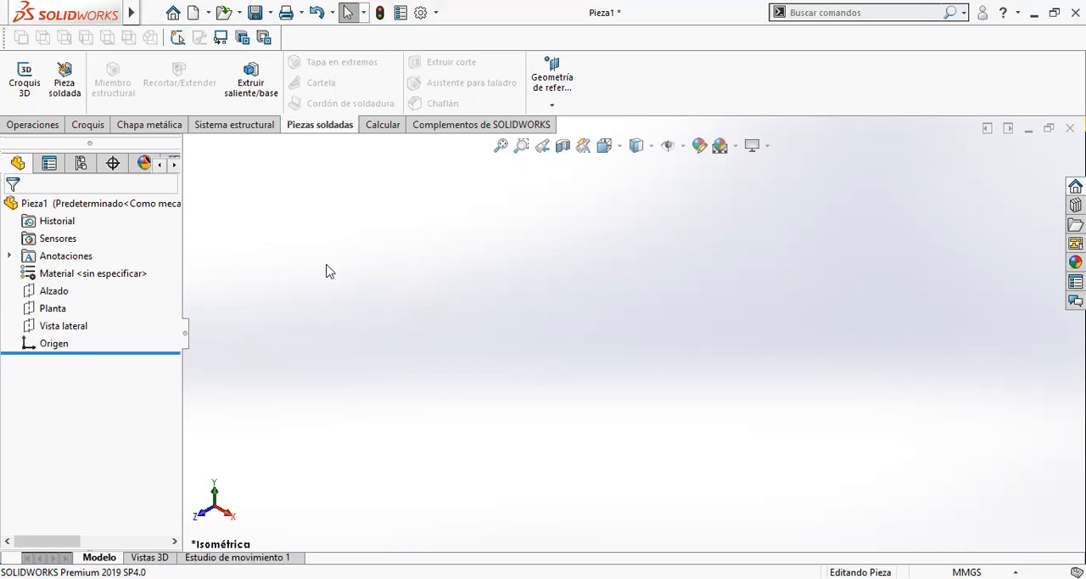
click(49, 309)
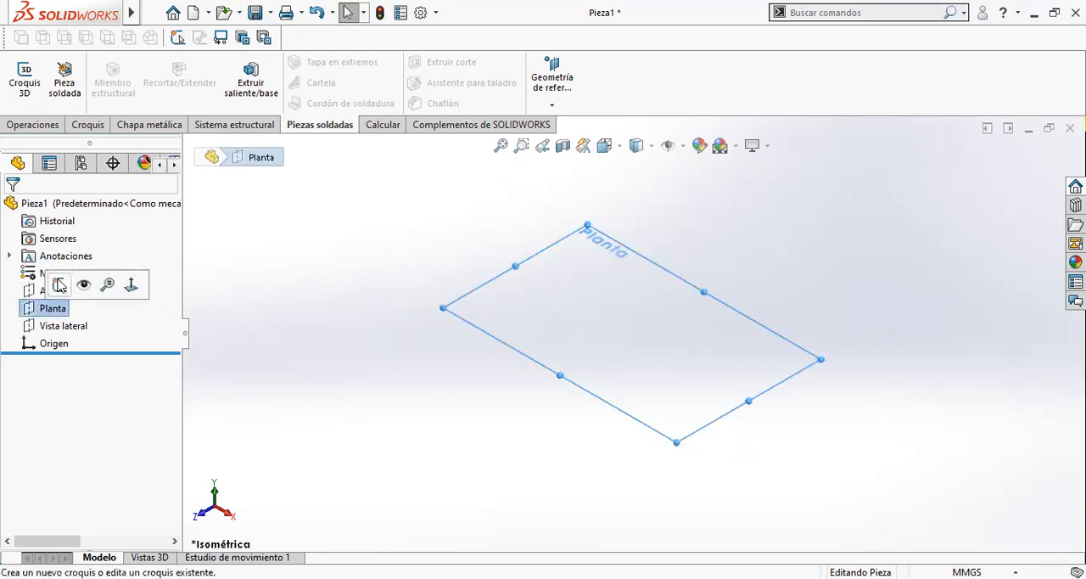
click(57, 281)
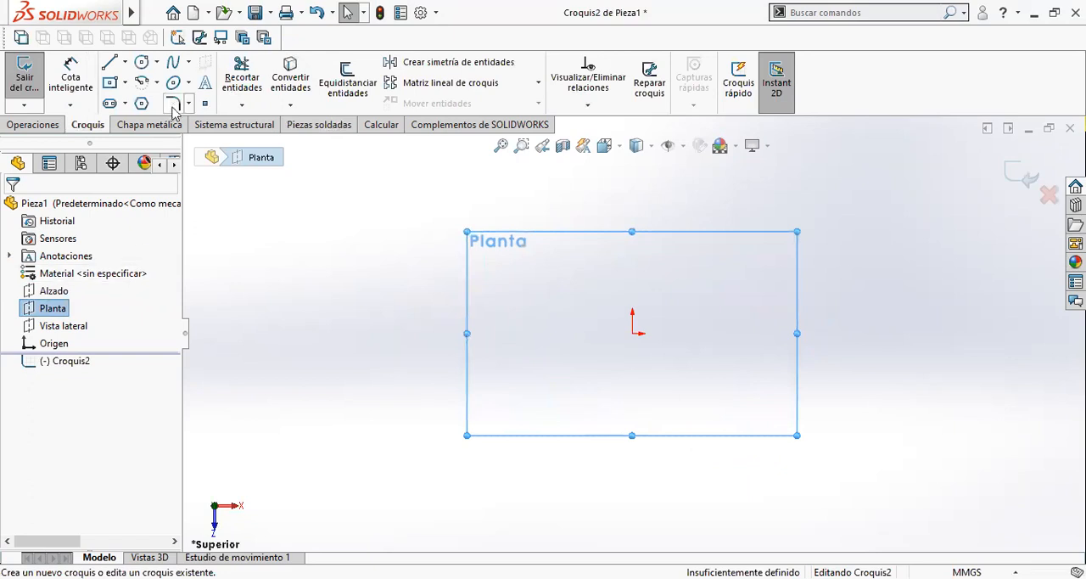
- Sketch a circle about 112 mm in diameter centred on the origin
click(141, 62)
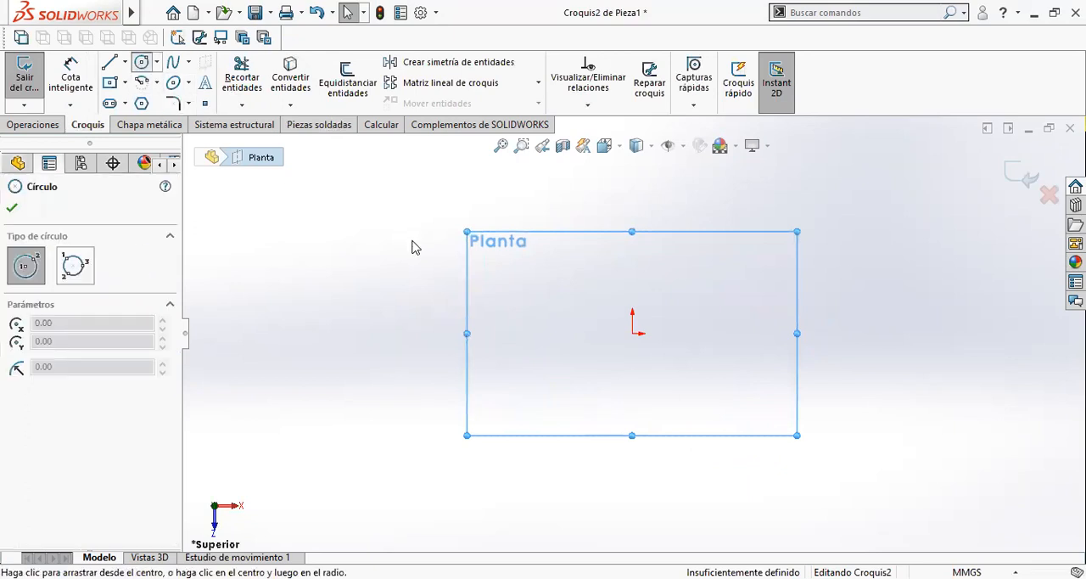
click(633, 333)
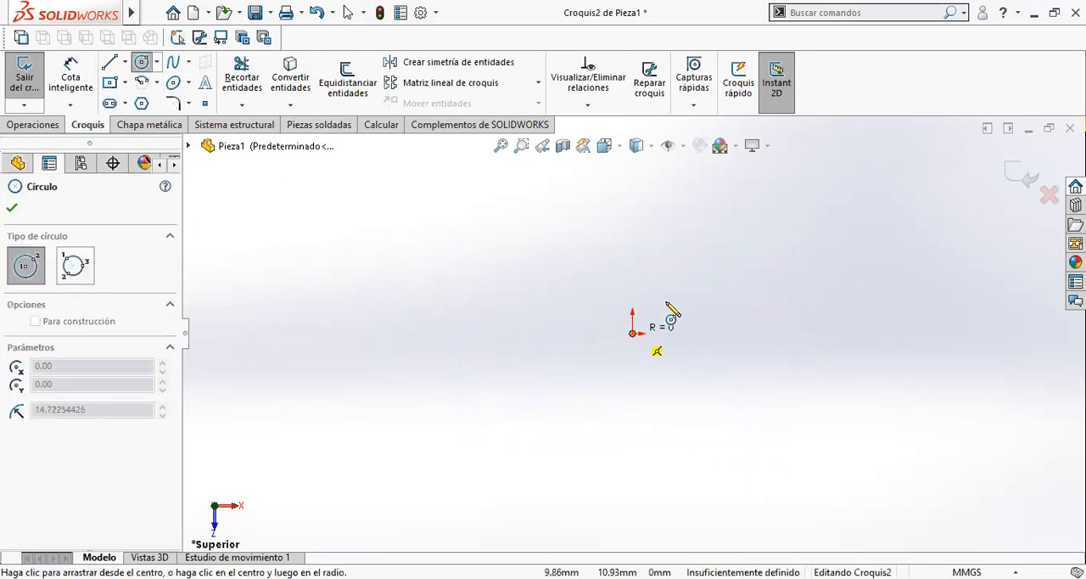
click(719, 286)
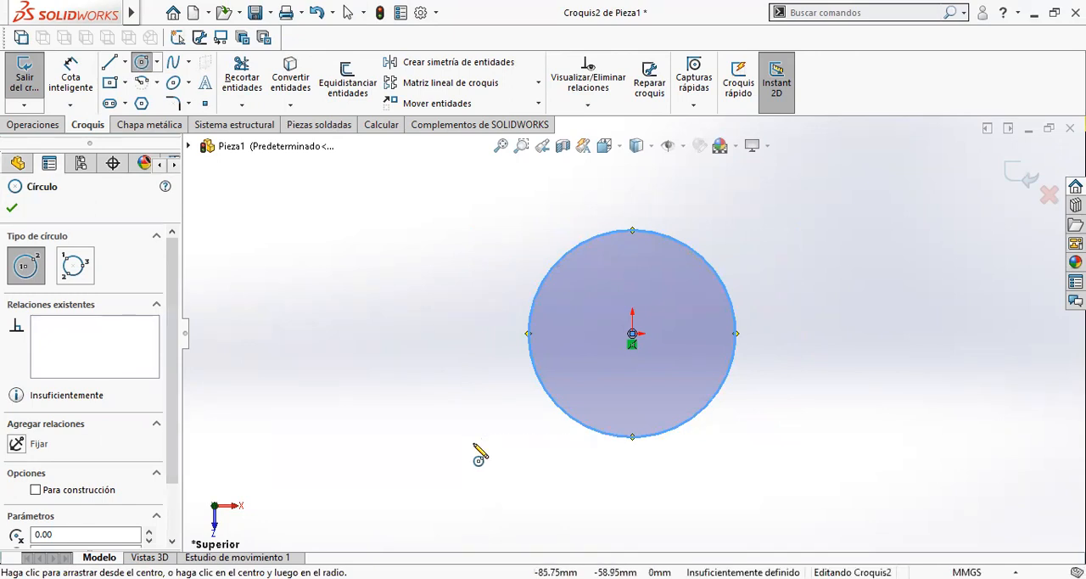
key(Escape)
key(Escape)
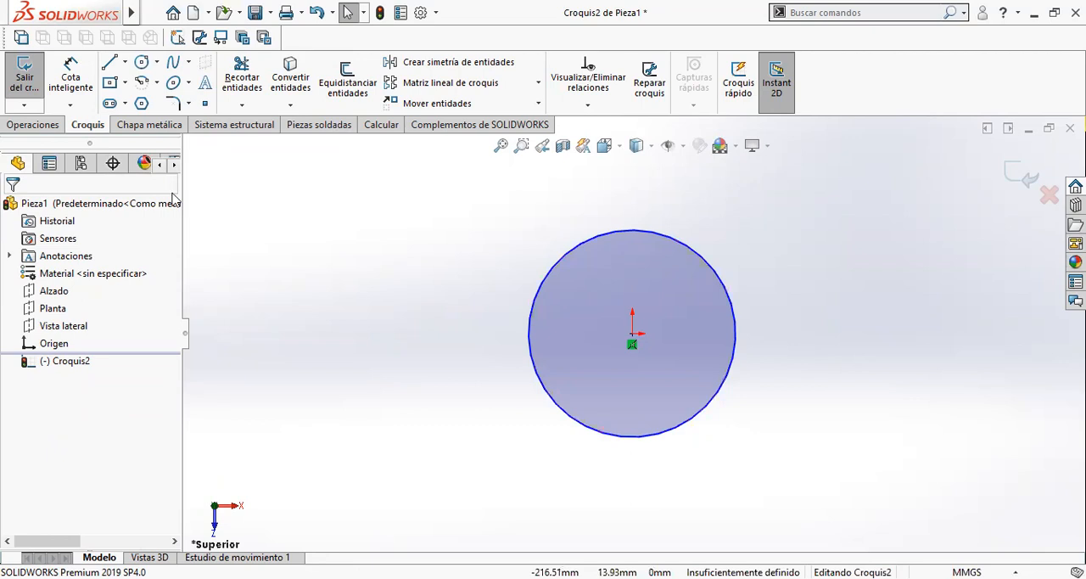
- Dimension the circle's diameter as 1.25 m and name the dimension D.Torre
click(70, 74)
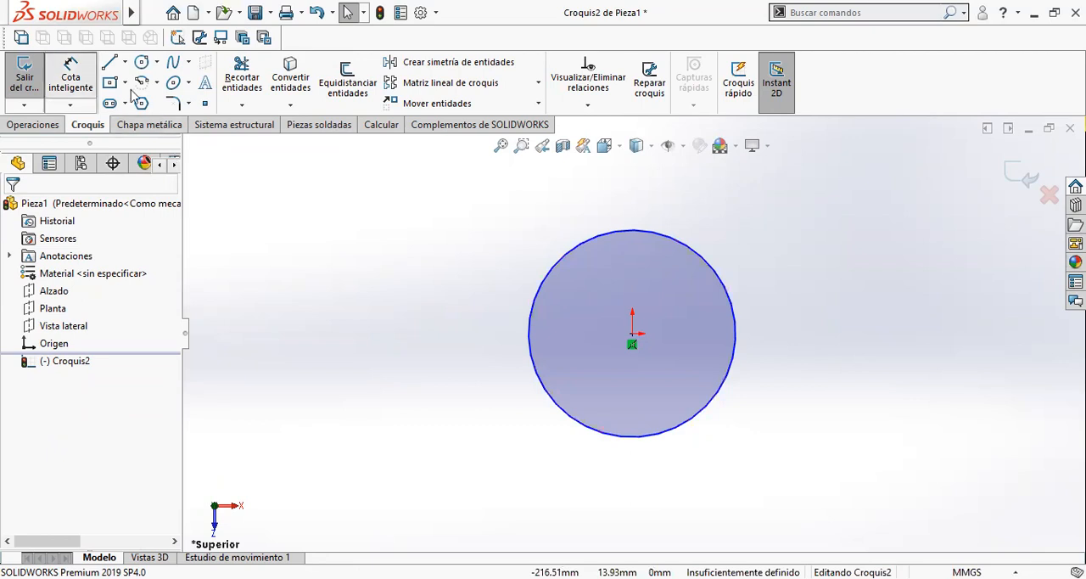
click(538, 374)
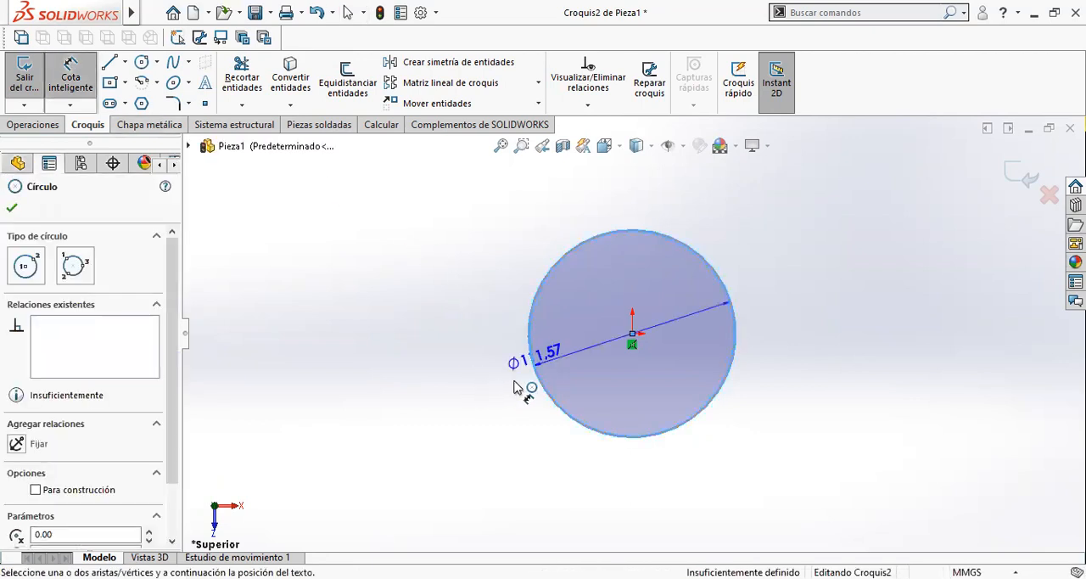
click(484, 336)
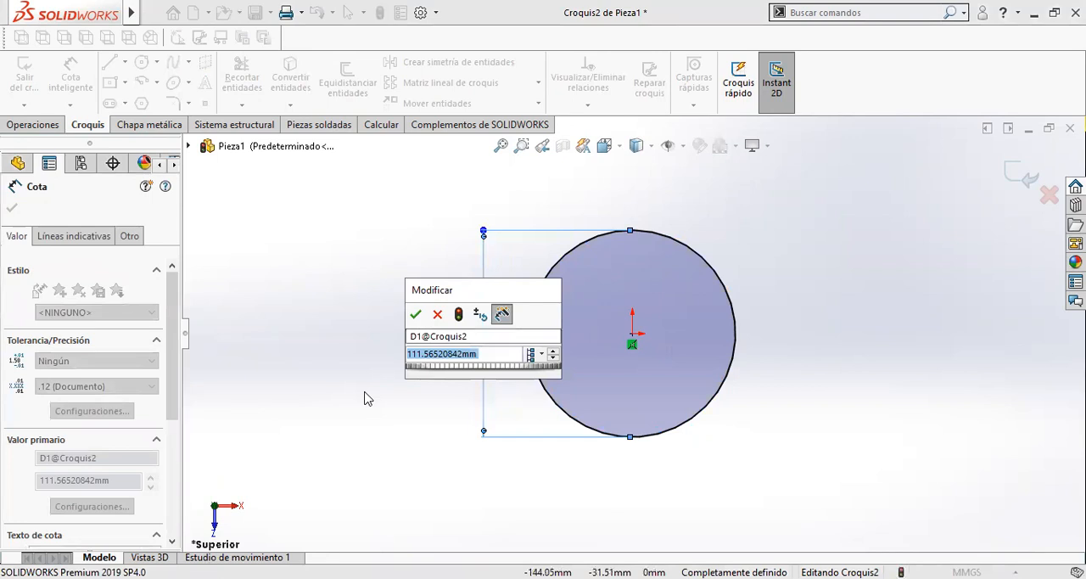
text(1.25m)
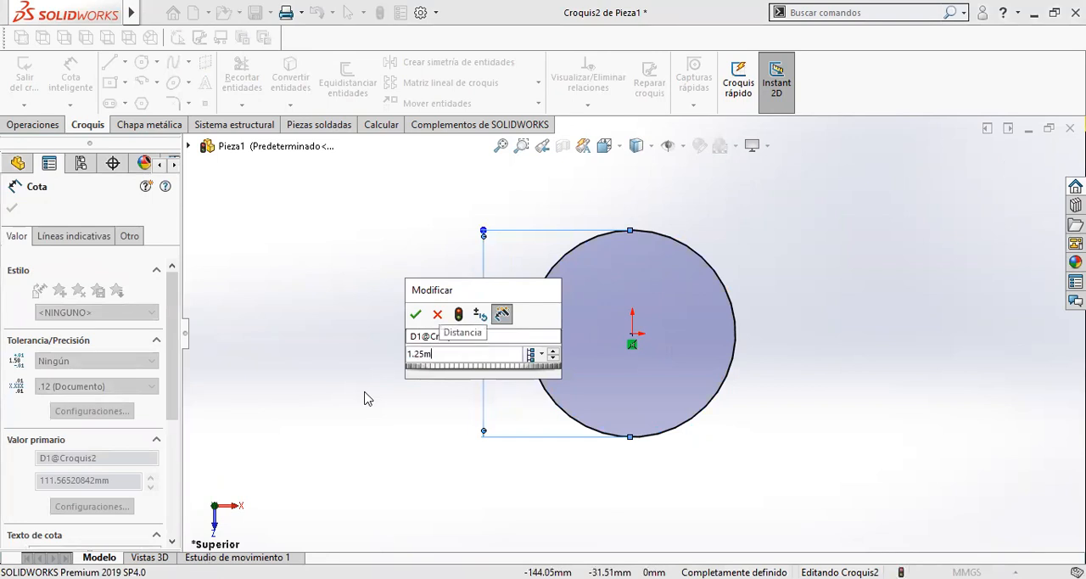
click(424, 337)
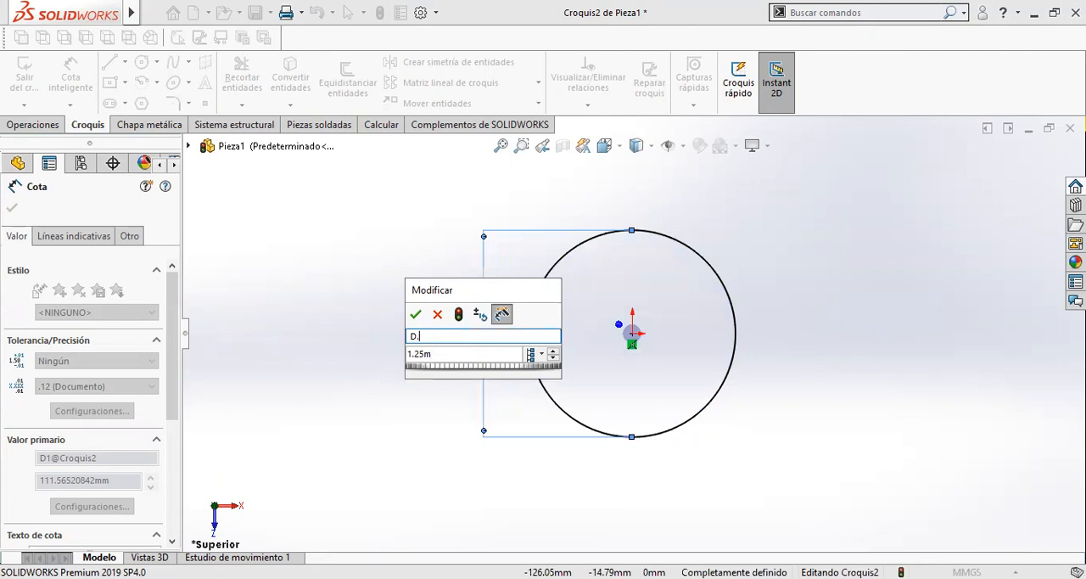
text(D.Torre)
key(Tab)
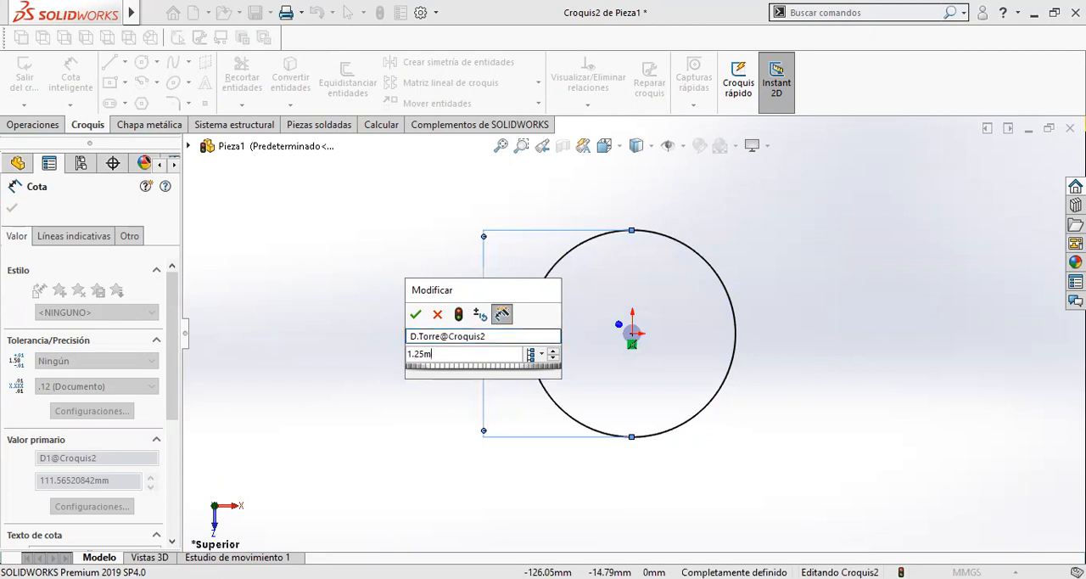
click(413, 315)
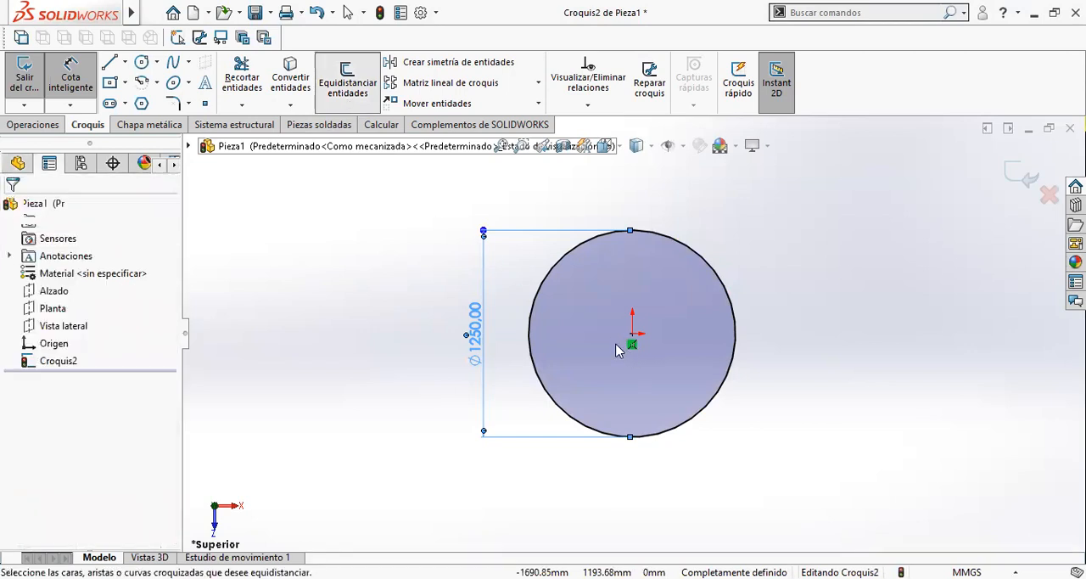
- Offset the circle outward by 50 mm
scroll(569, 296, down, 5)
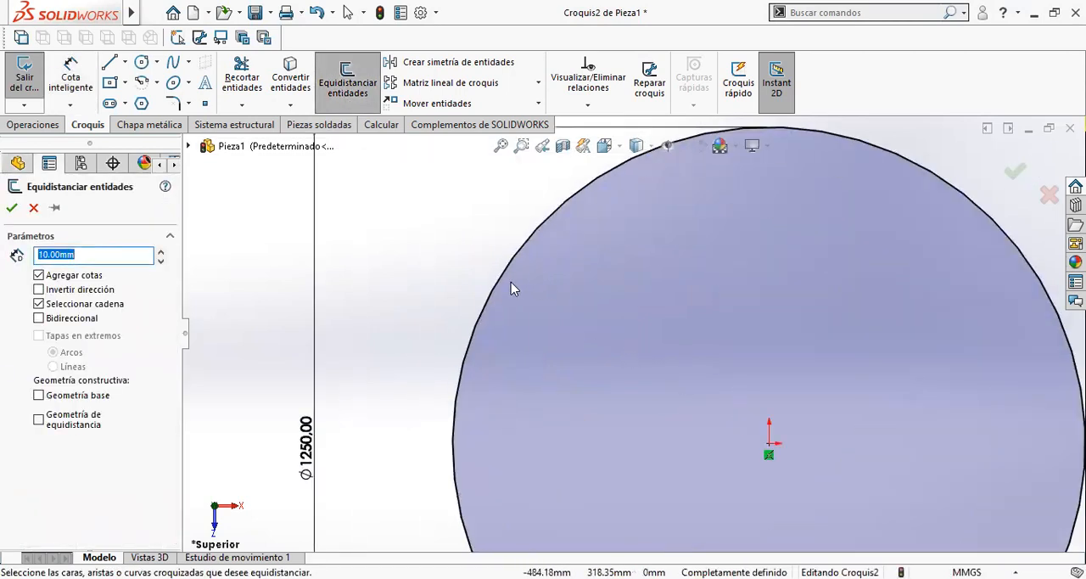
click(496, 285)
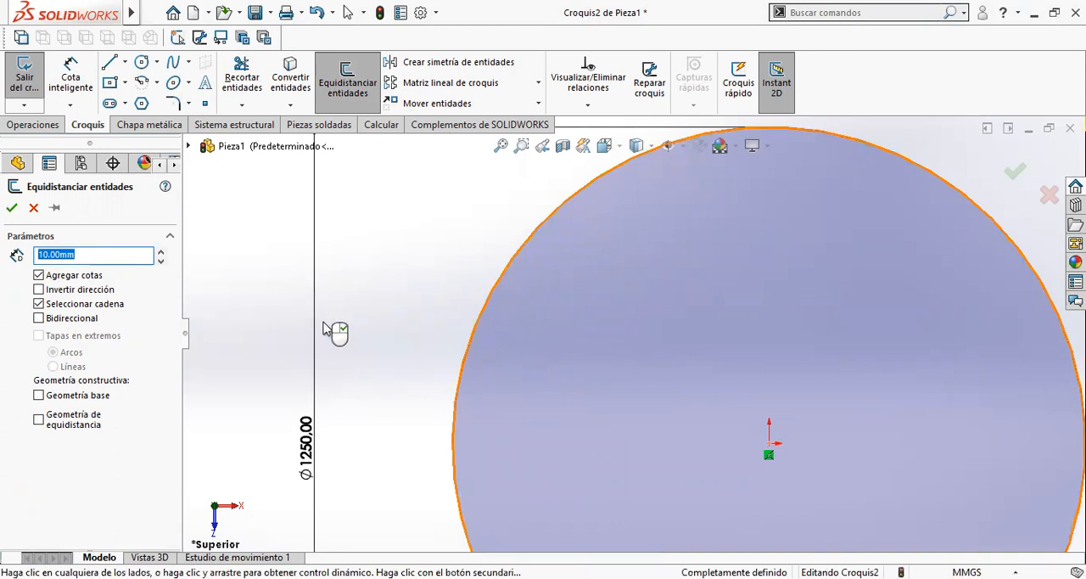
text(50)
key(Return)
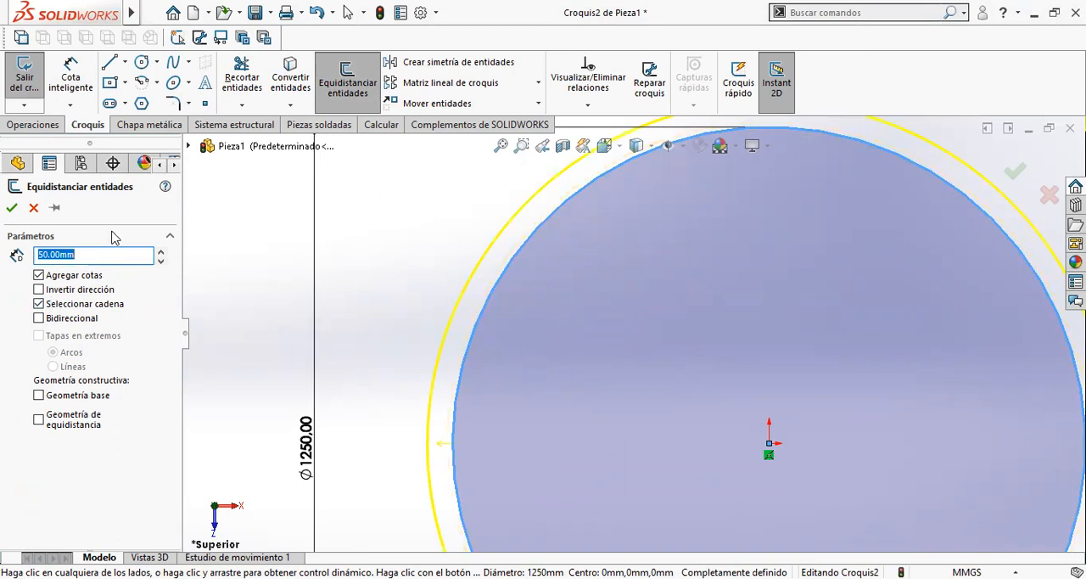
click(11, 207)
- Convert the inner 1250 mm circle to construction geometry
scroll(653, 443, up, 2)
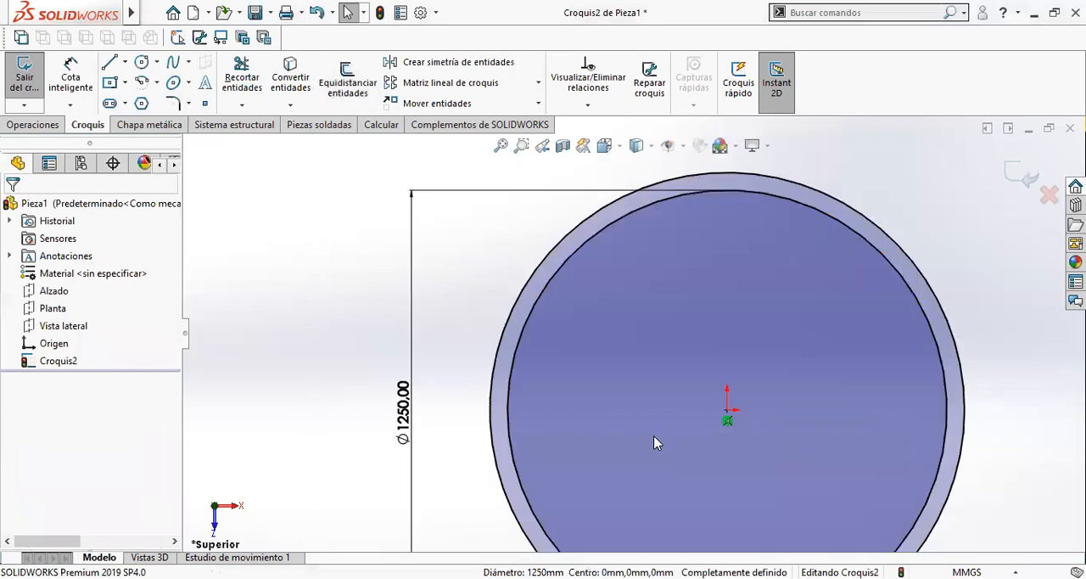
scroll(653, 442, up, 3)
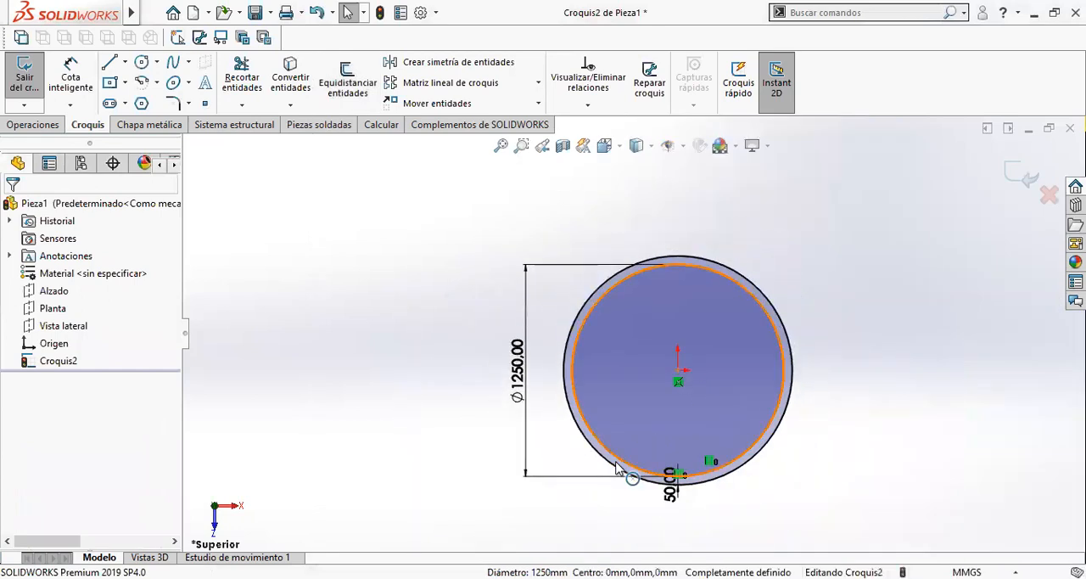
click(617, 469)
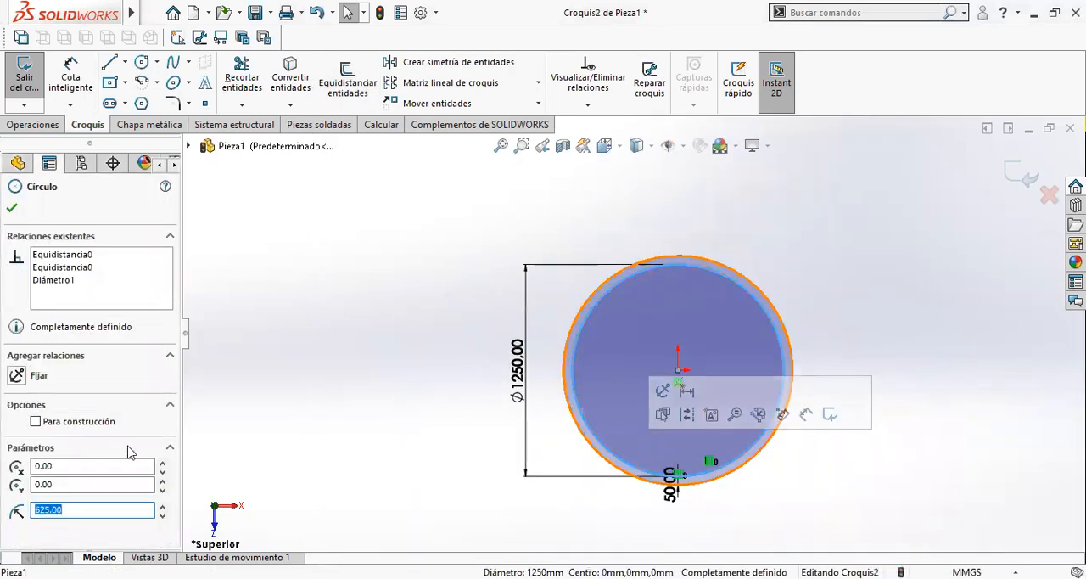
click(74, 428)
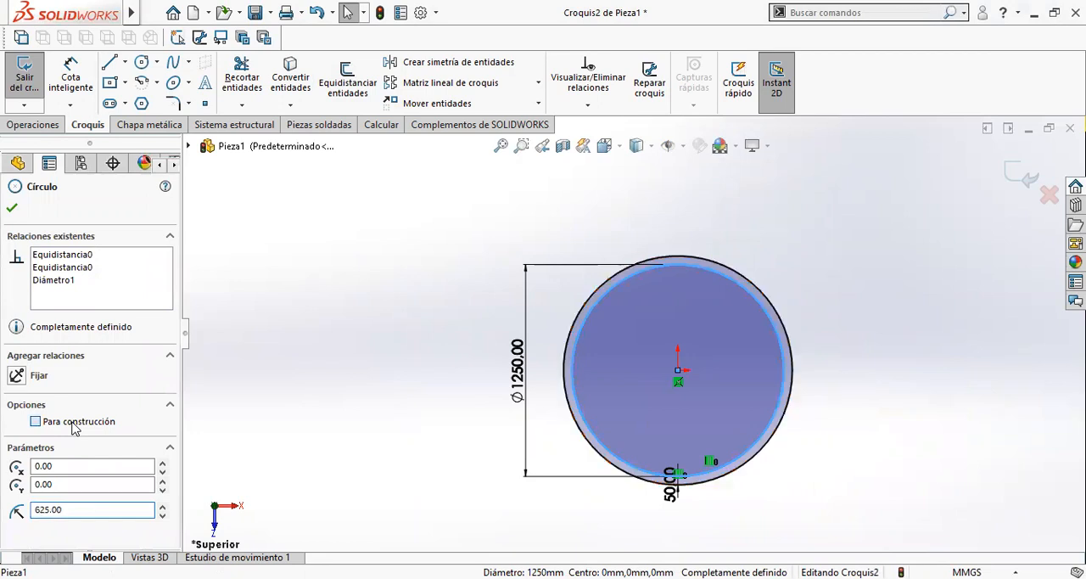
click(475, 438)
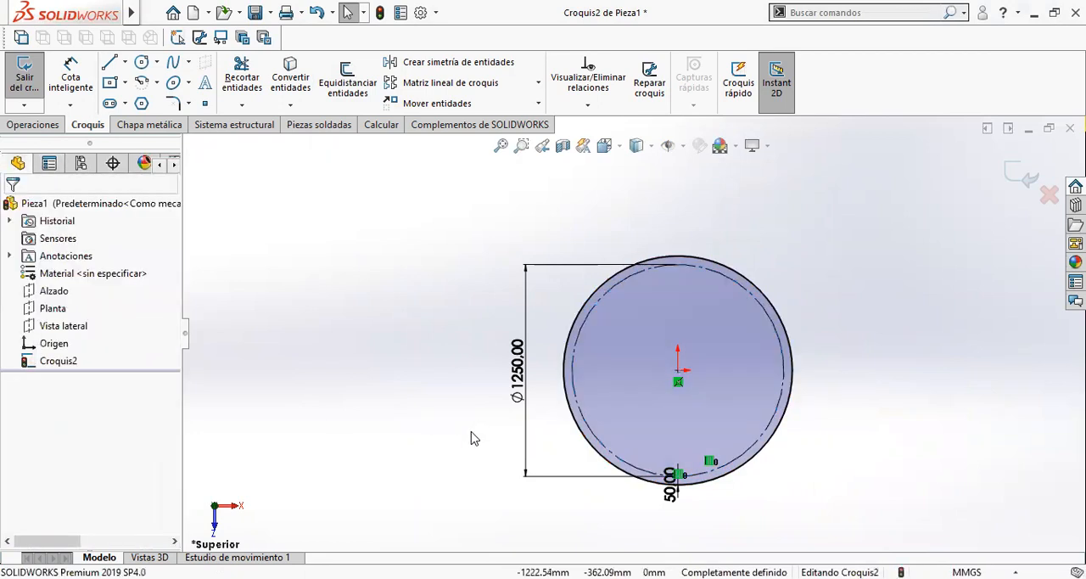
- Offset the outer solid circle outward by 600 mm and move the offset dimension outside the circles
click(380, 99)
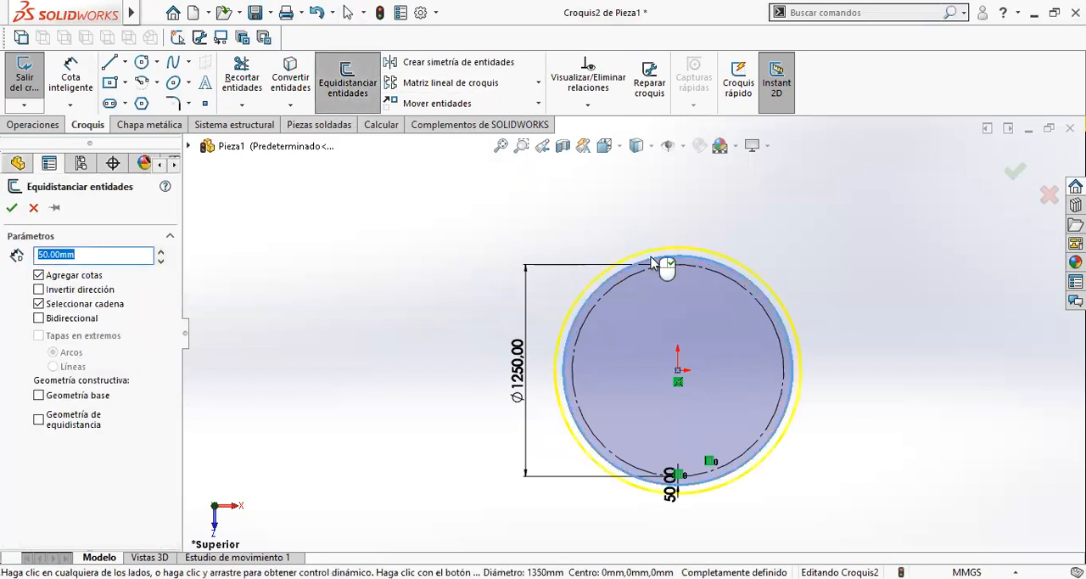
text(5)
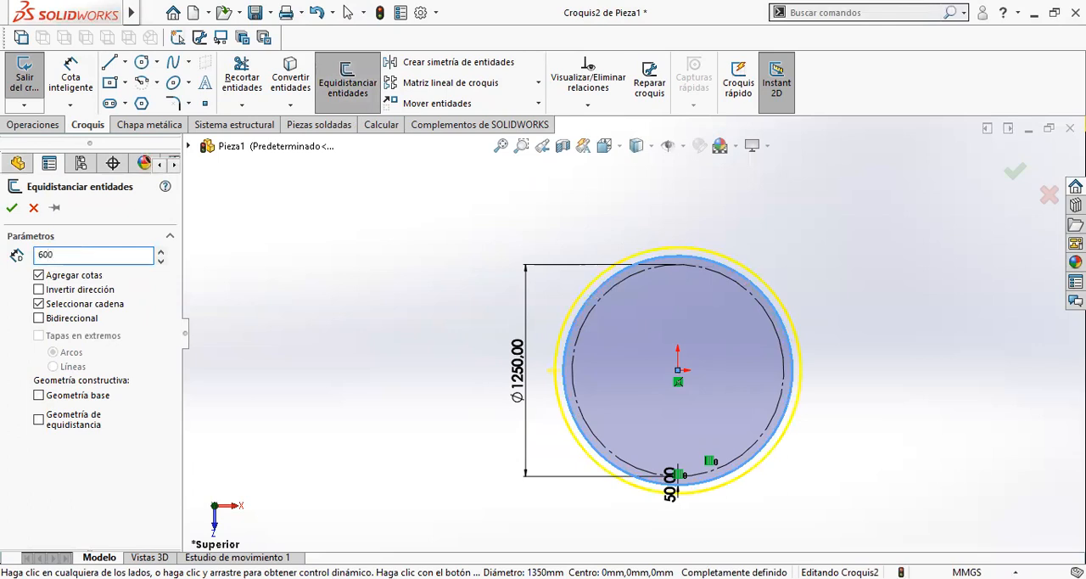
key(Return)
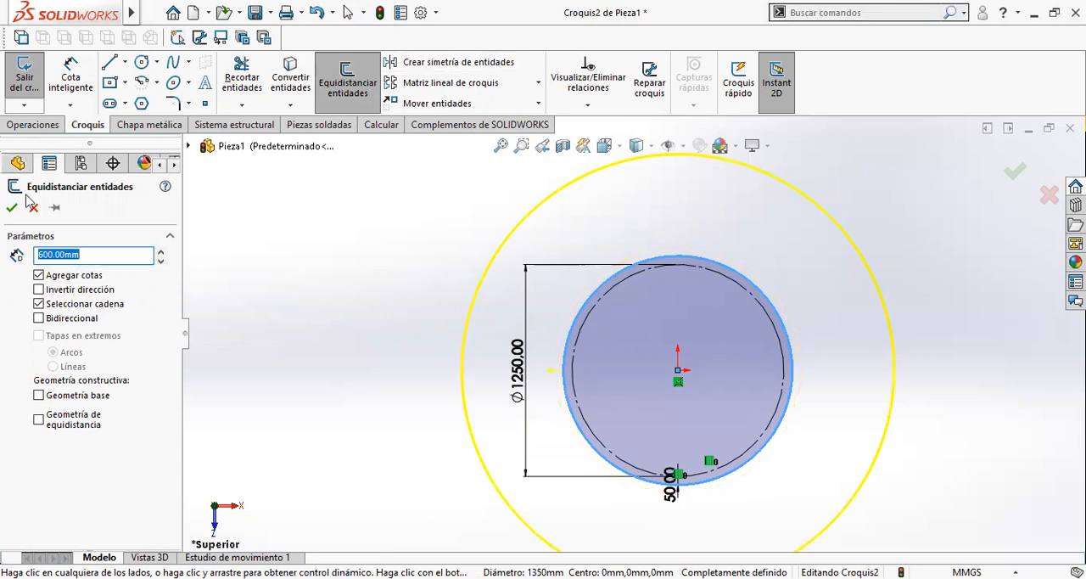
click(12, 209)
scroll(644, 340, up, 2)
drag(686, 497, 819, 481)
click(654, 497)
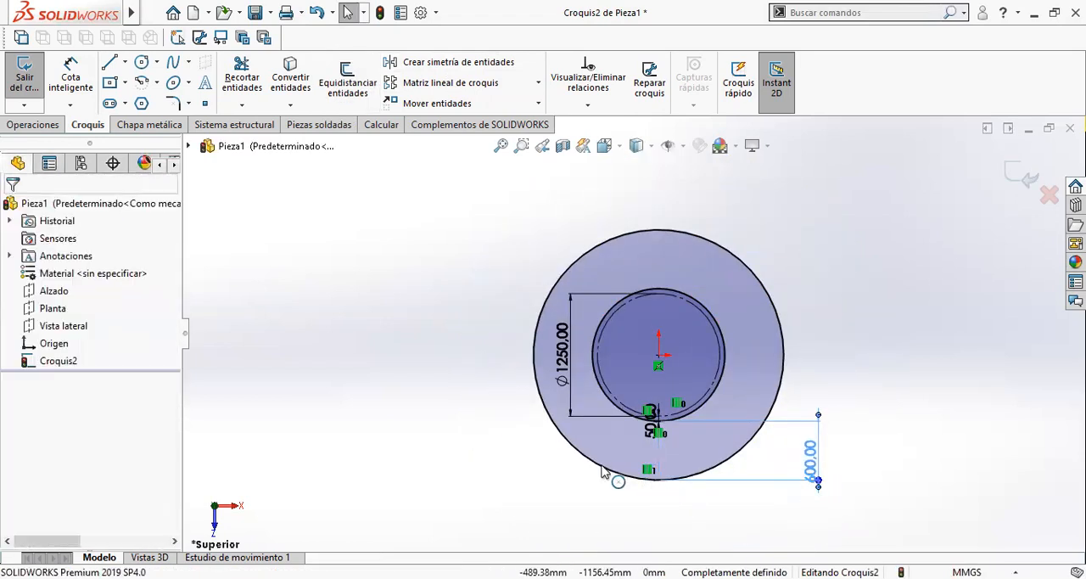
- Extrude the ring between the two solid circles to a depth of 20 mm
mouse_move(589, 413)
middle_down()
mouse_move(599, 363)
mouse_move(325, 297)
middle_up()
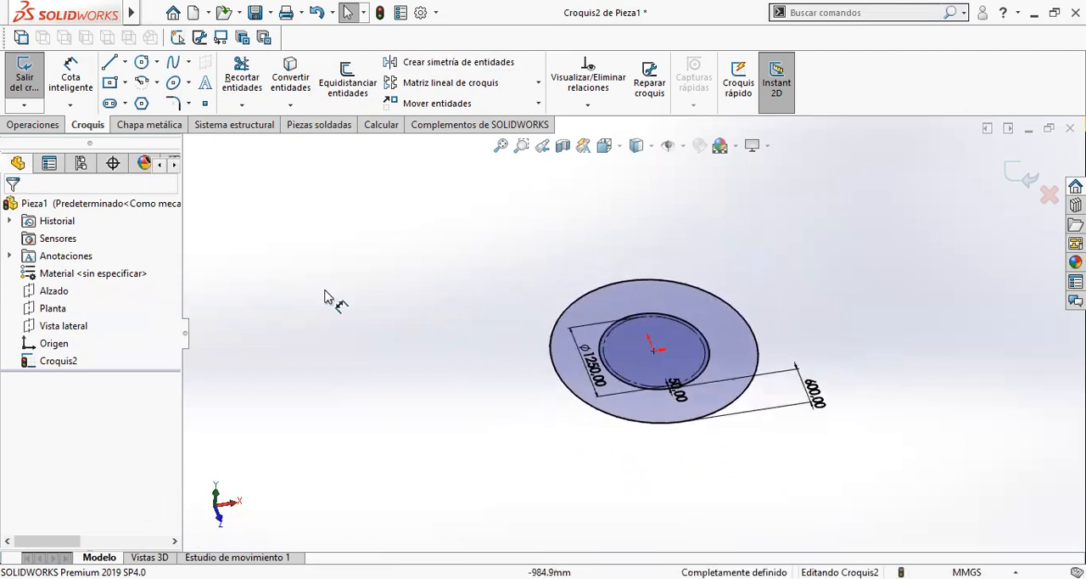
click(32, 124)
click(40, 100)
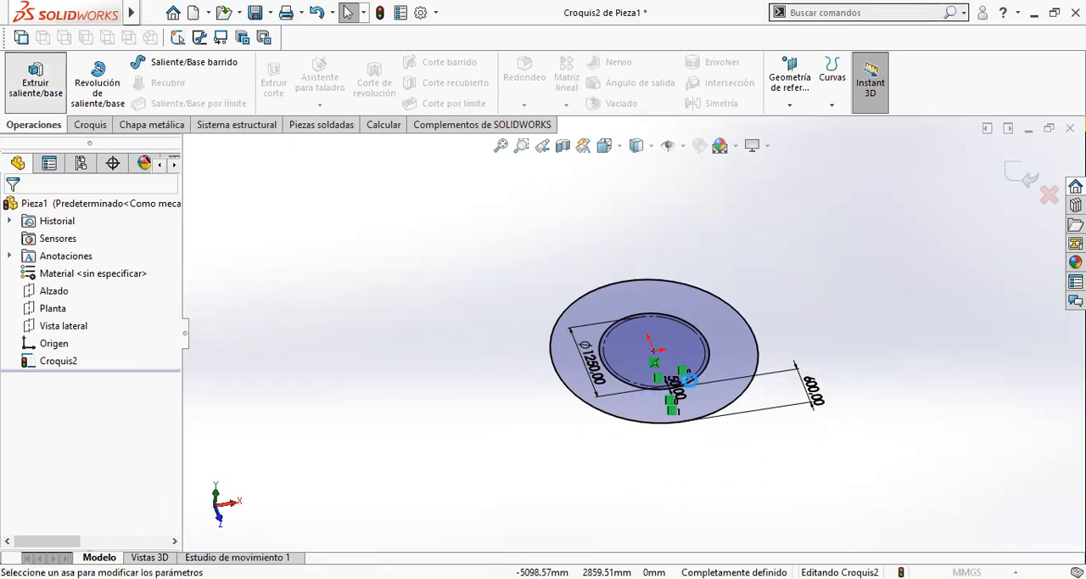
scroll(690, 381, down, 6)
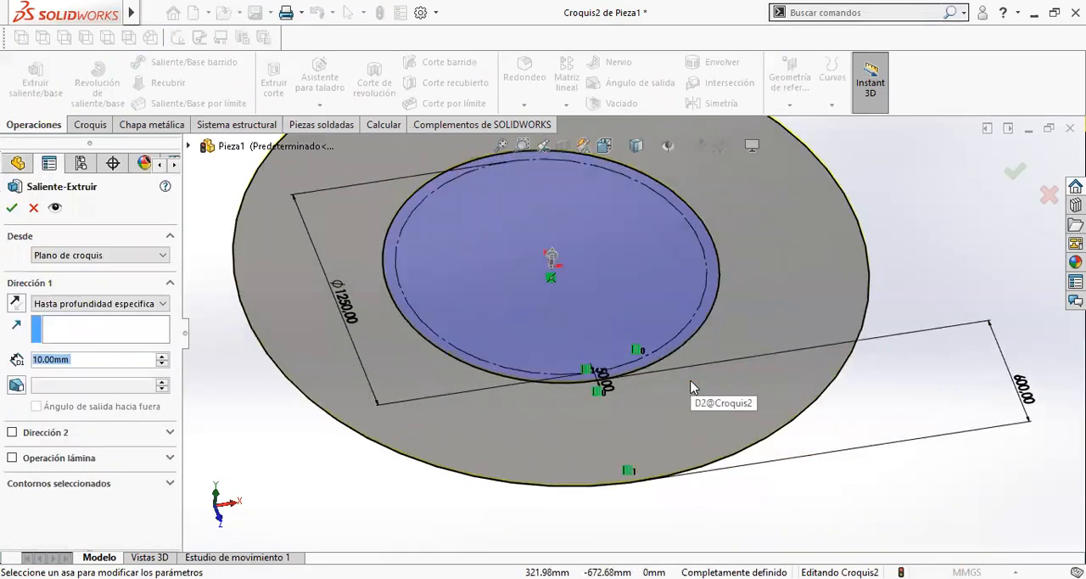
middle_drag(422, 417, 448, 325)
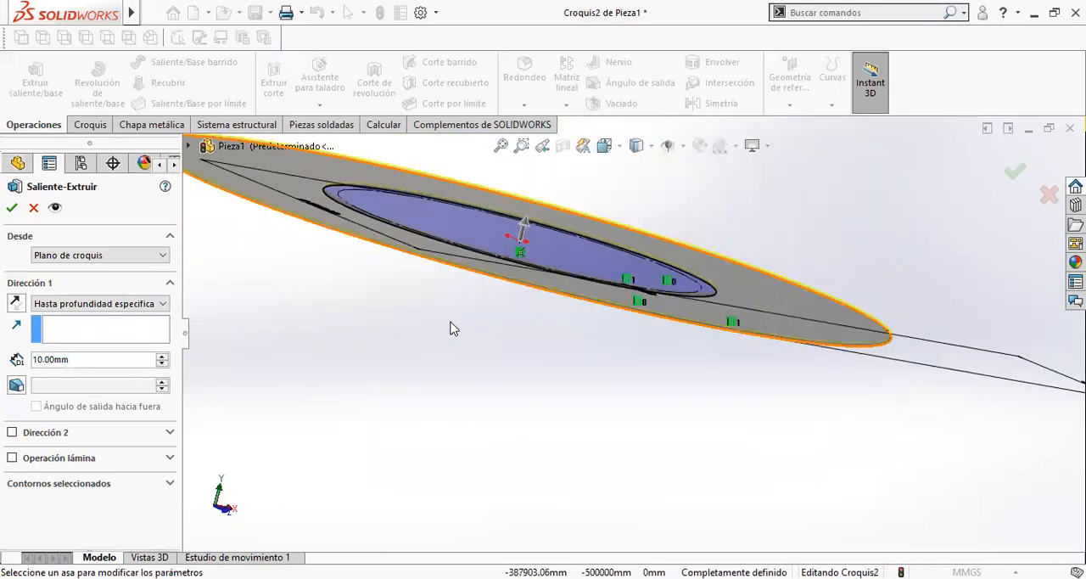
click(118, 360)
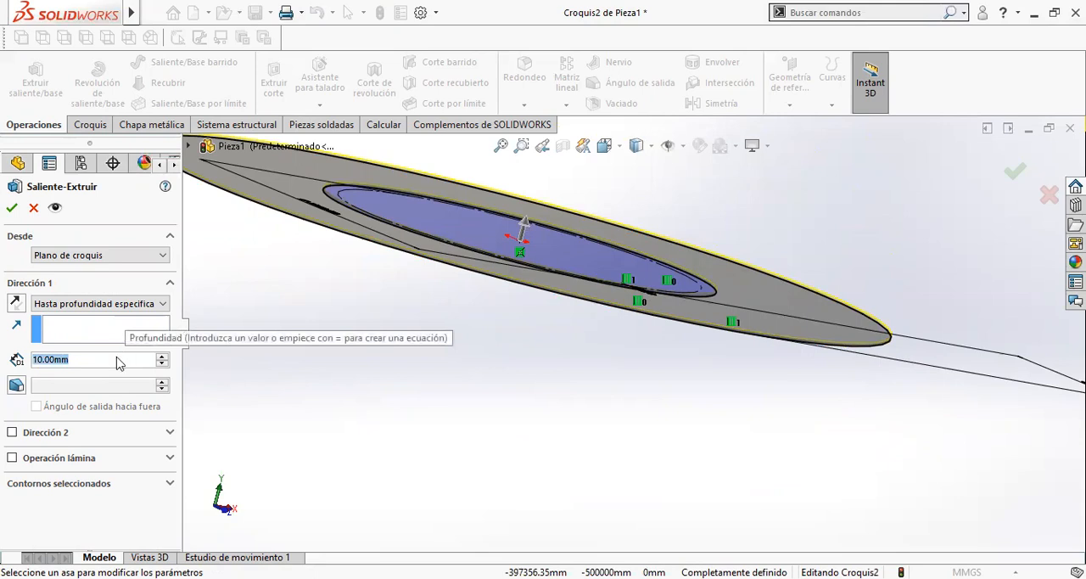
scroll(118, 360, up, 1)
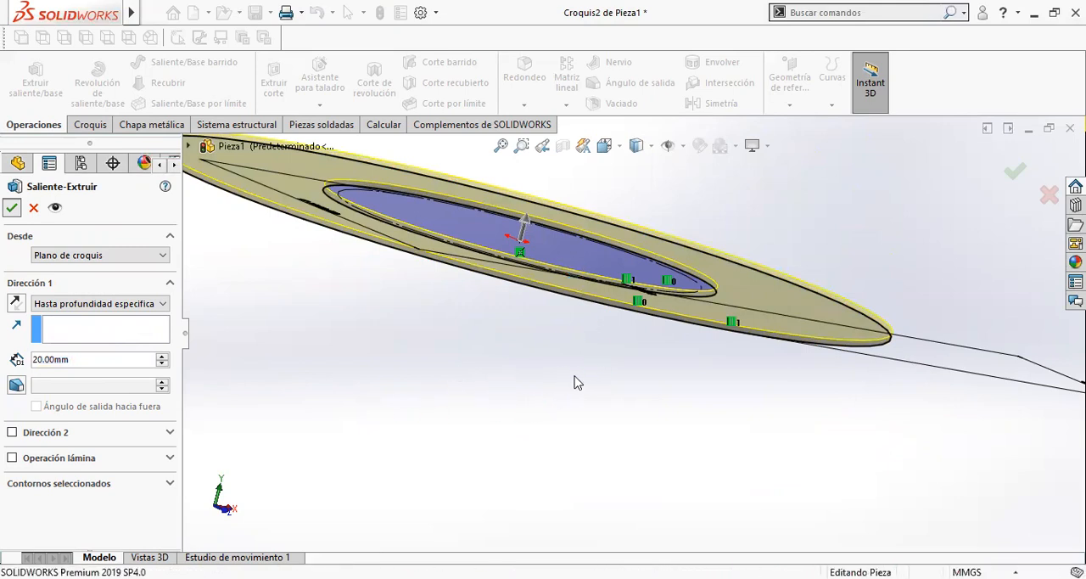
click(630, 361)
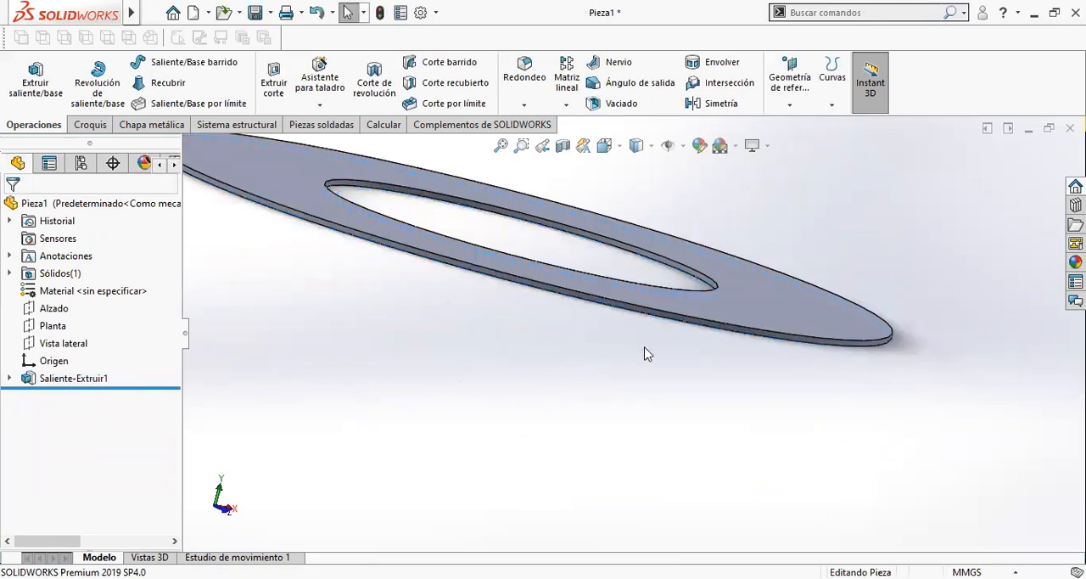
middle_drag(622, 381, 593, 400)
middle_drag(626, 370, 559, 344)
scroll(559, 344, up, 5)
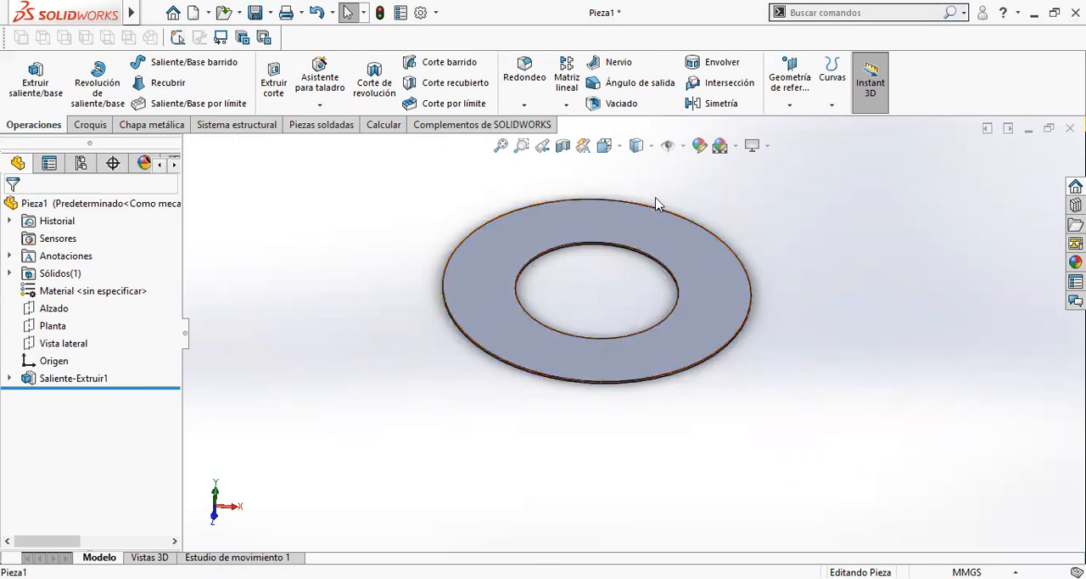
scroll(667, 276, down, 3)
scroll(721, 340, up, 5)
scroll(699, 338, down, 3)
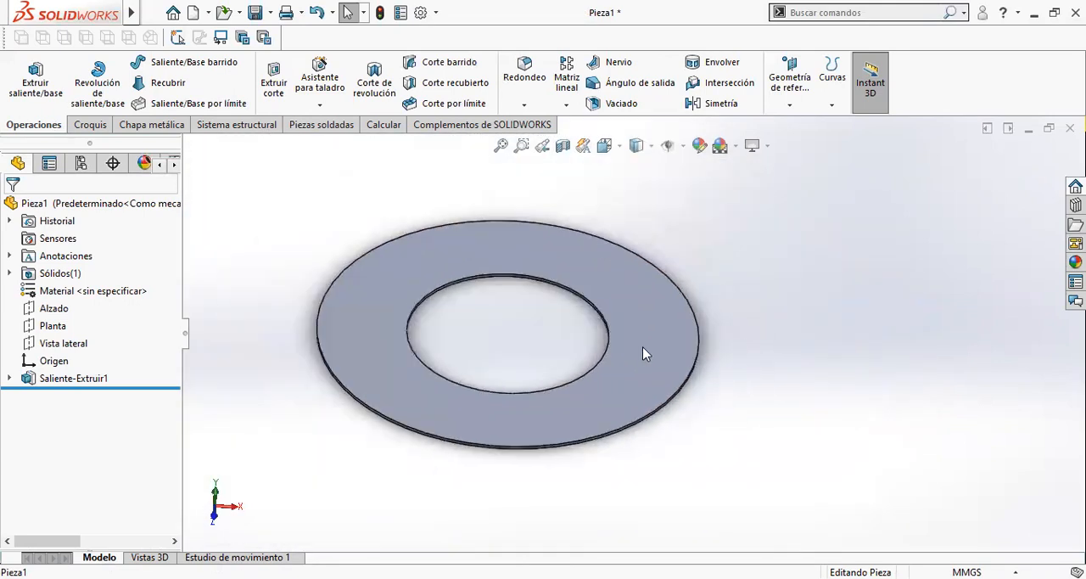
- Start a new sketch on the upper face of the ring plate
click(642, 348)
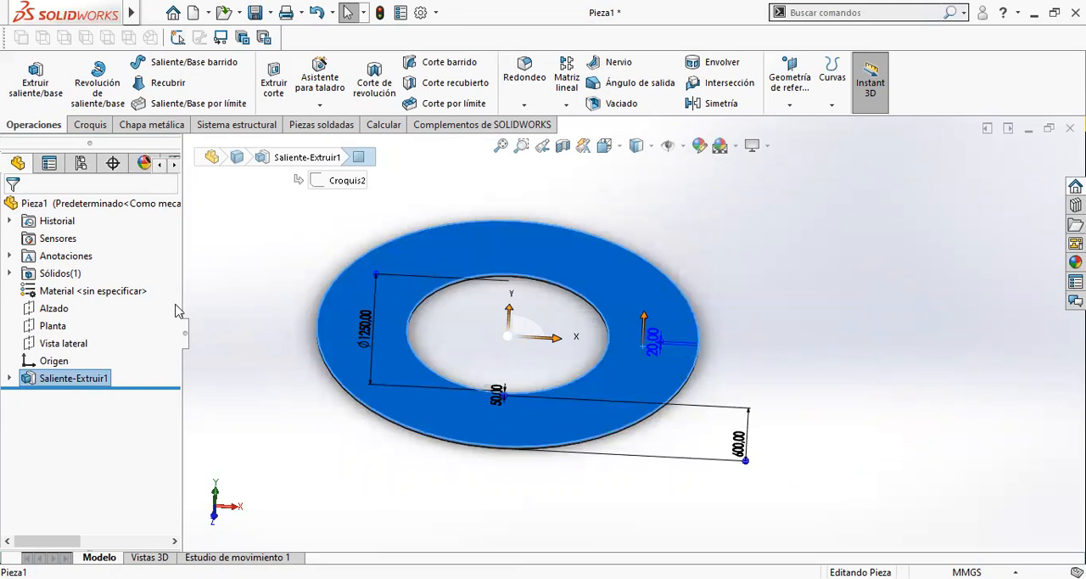
click(88, 125)
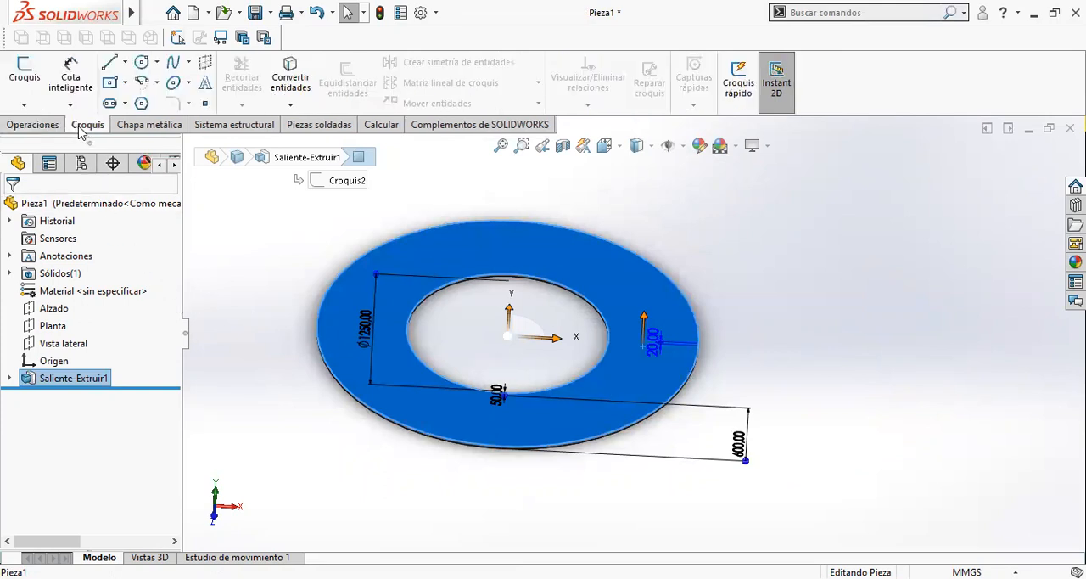
click(19, 74)
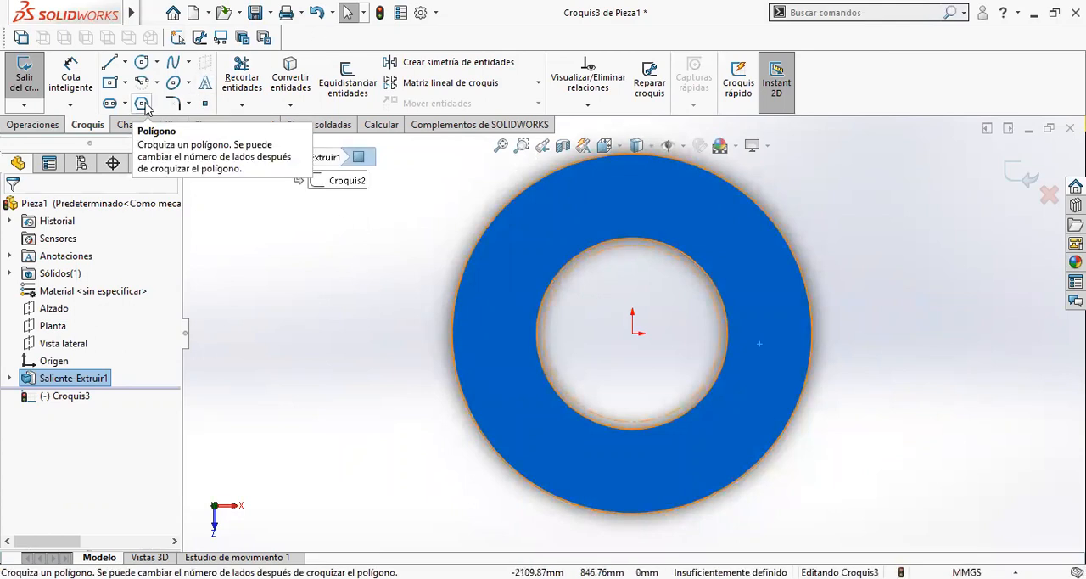
- Sketch a hexagon centred on the origin with an inscribed circle, one vertex straight above the centre and sides about 1077 mm long
click(143, 104)
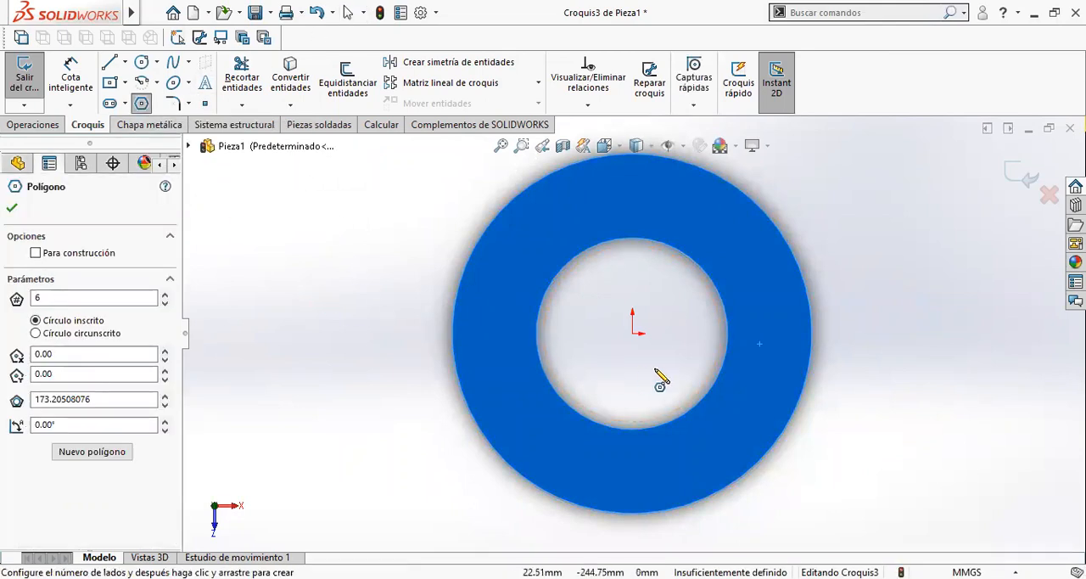
click(636, 323)
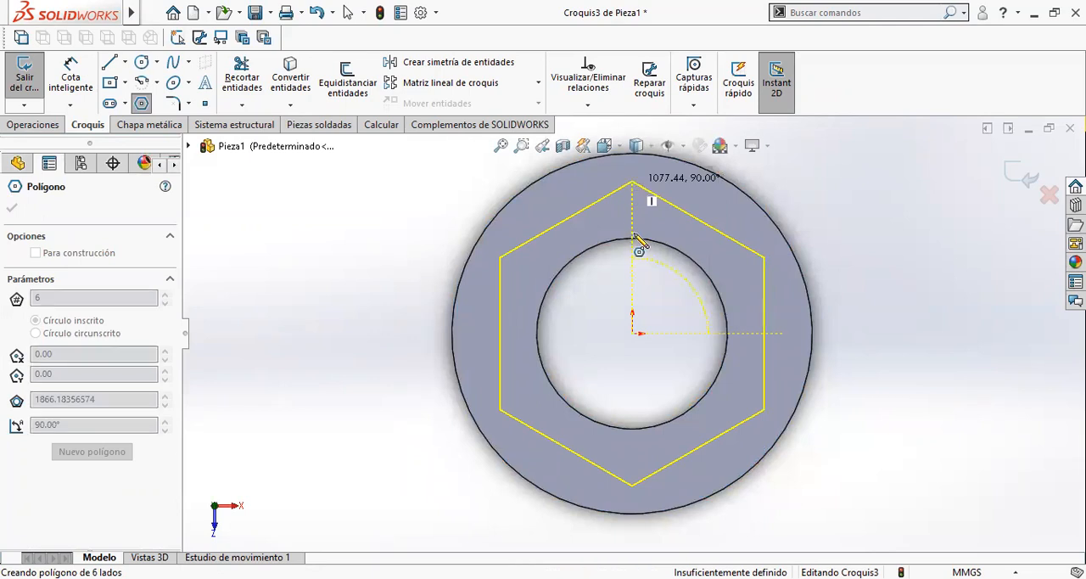
click(631, 183)
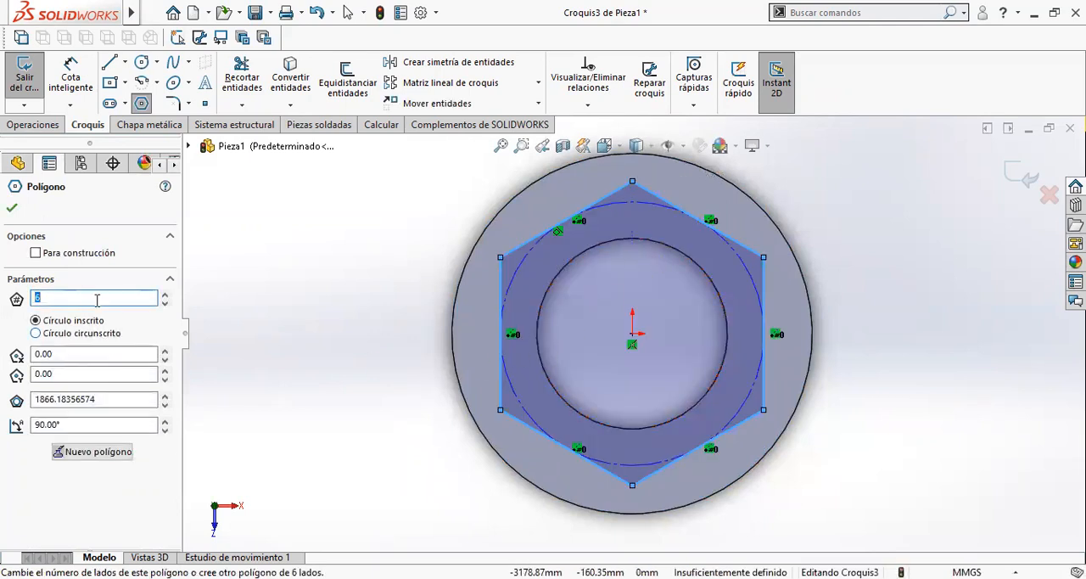
click(12, 207)
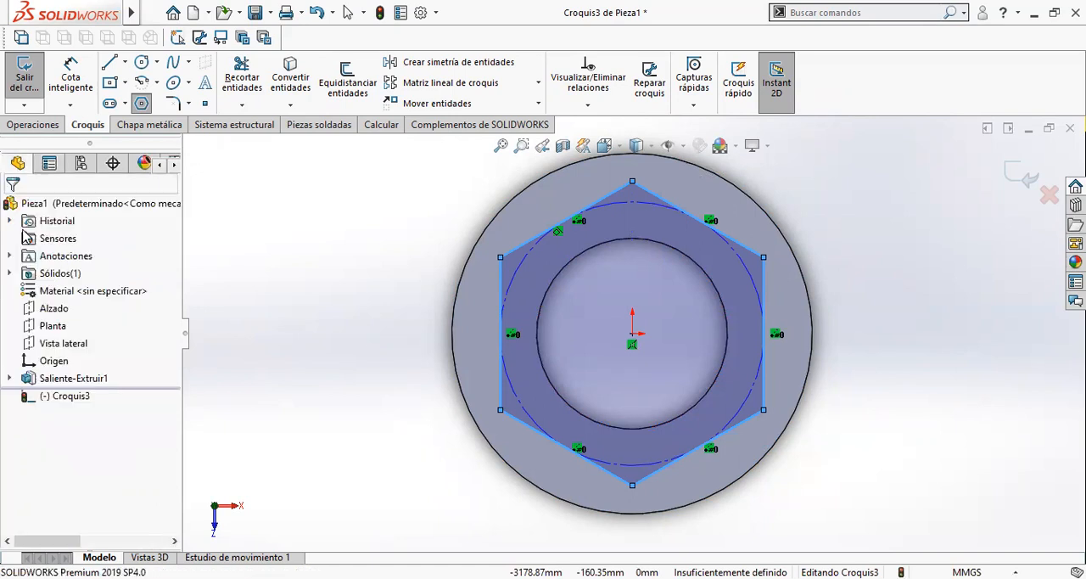
- Check the length of the hexagon's vertical side and undo the polygon
click(501, 383)
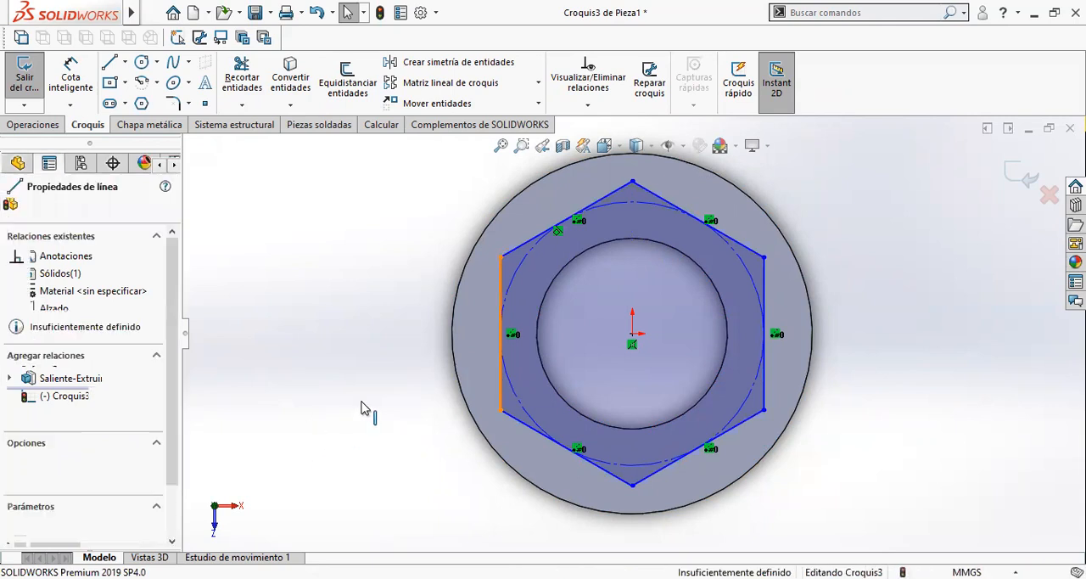
scroll(171, 462, down, 2)
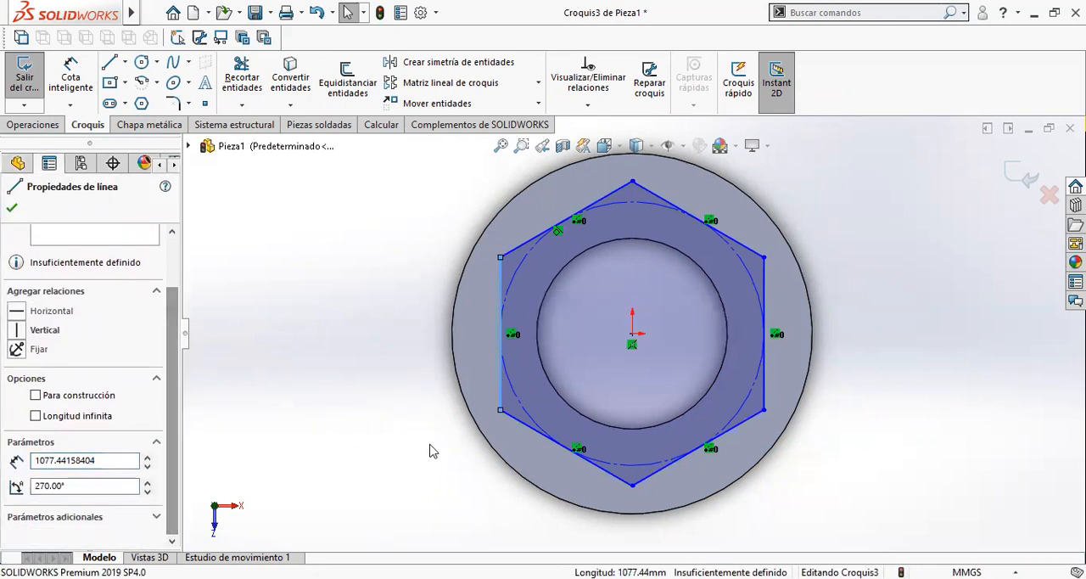
scroll(187, 511, down, 5)
key(Escape)
scroll(585, 442, up, 3)
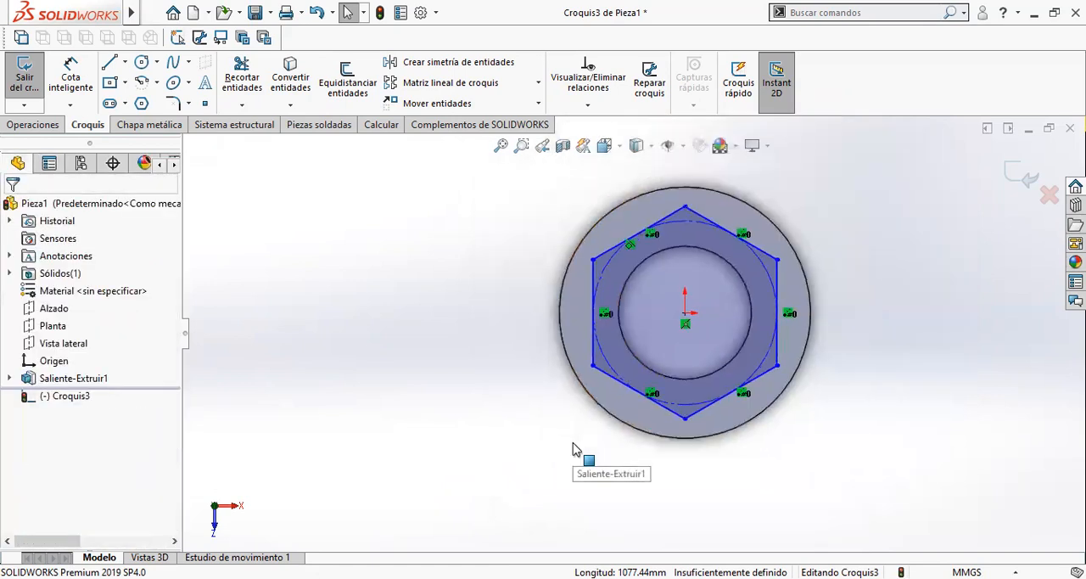
key(ctrl+z)
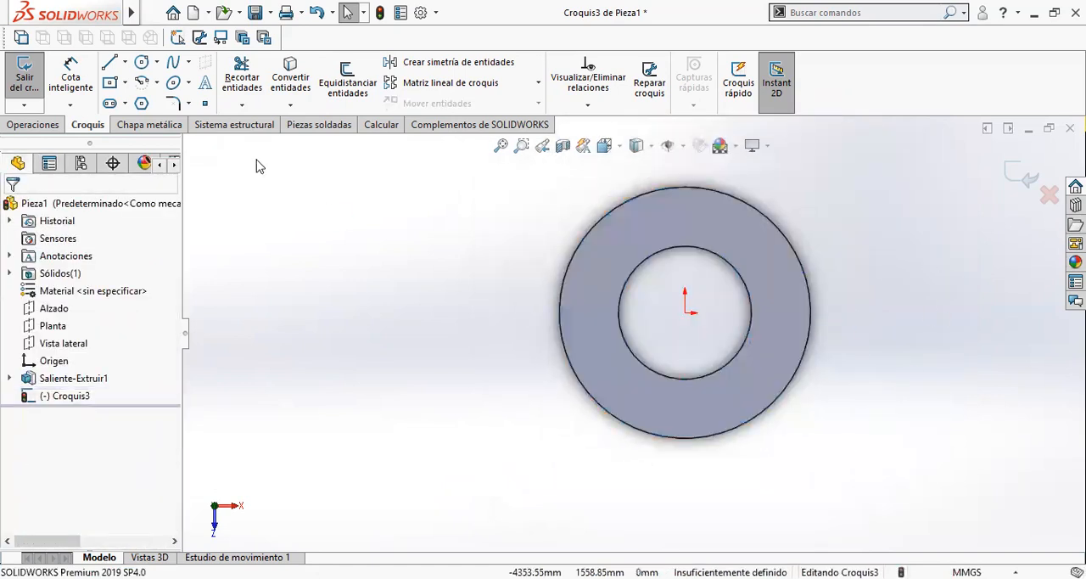
- Sketch a 20-sided polygon centred on the origin, with its vertices about 1204 mm from the centre, just inside the plate's outer edge
click(141, 102)
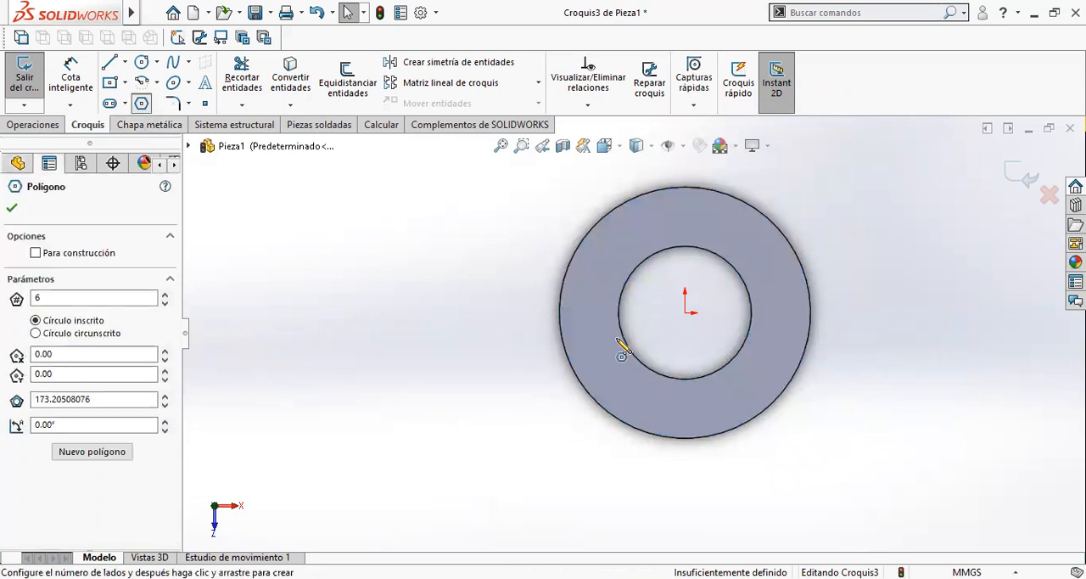
double_click(110, 293)
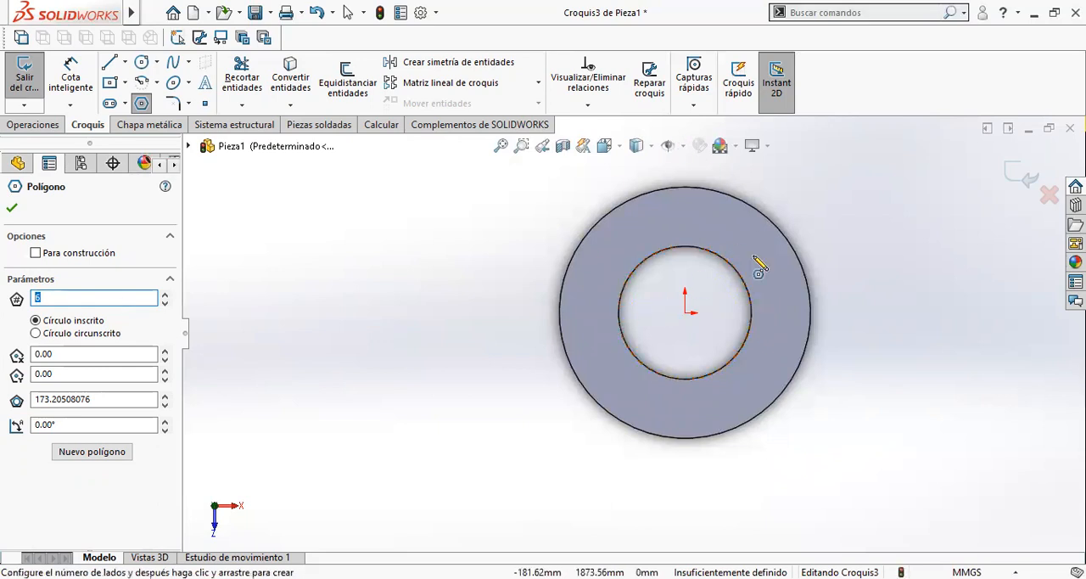
text(20)
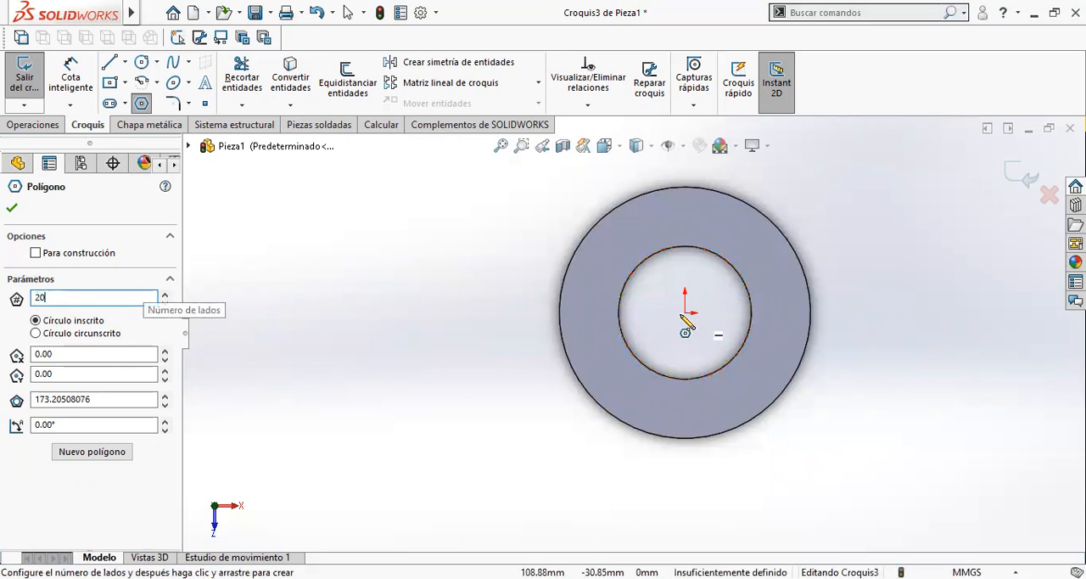
scroll(676, 321, down, 1)
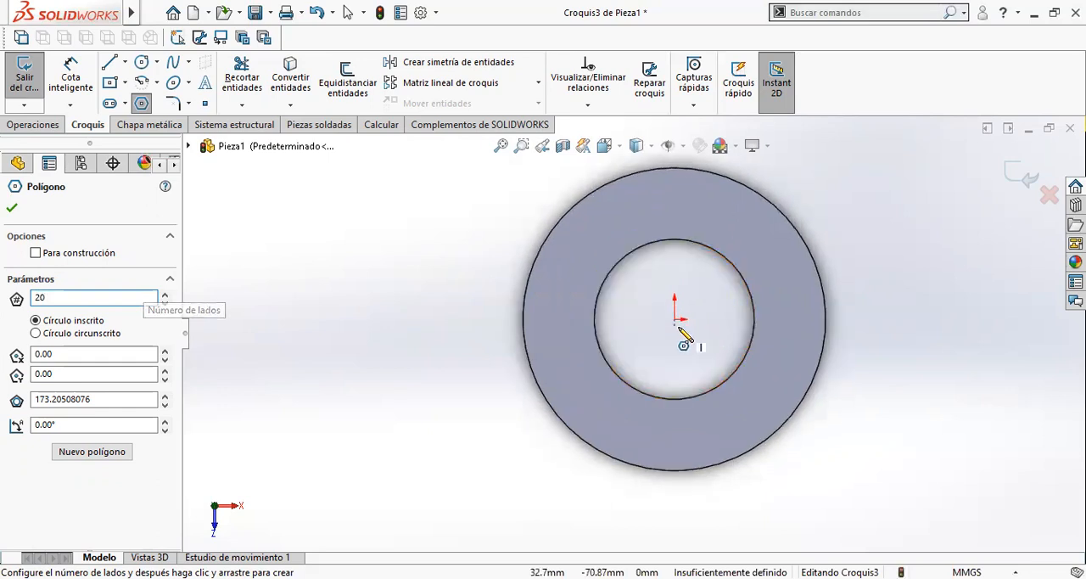
click(675, 319)
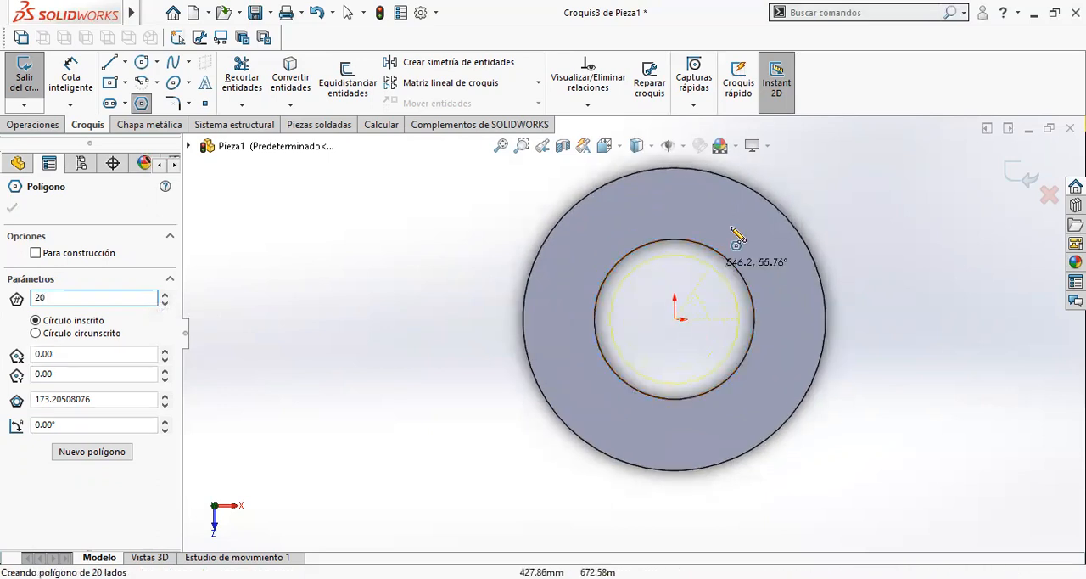
scroll(747, 208, down, 3)
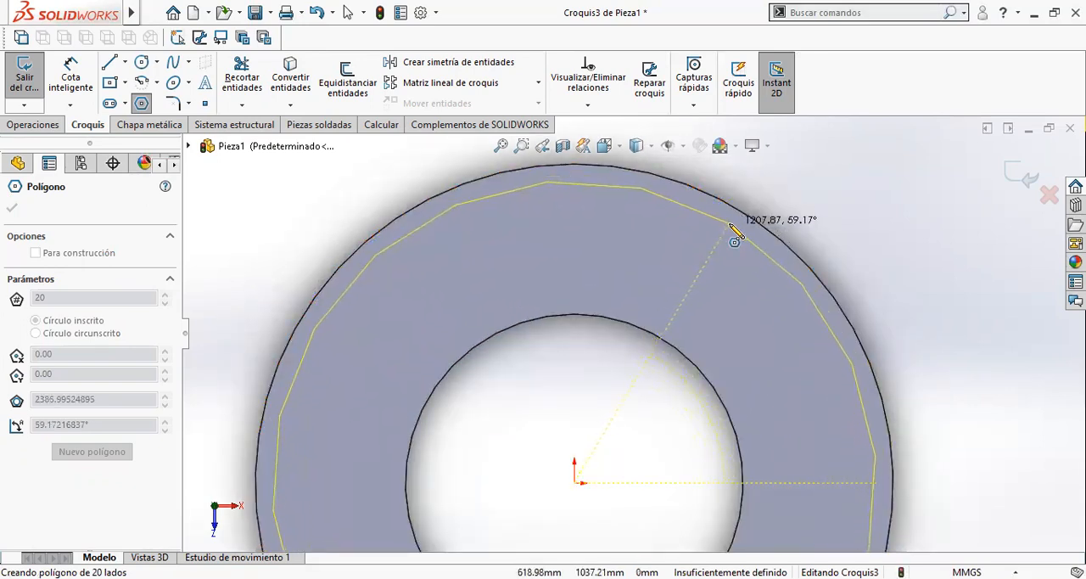
scroll(732, 229, down, 2)
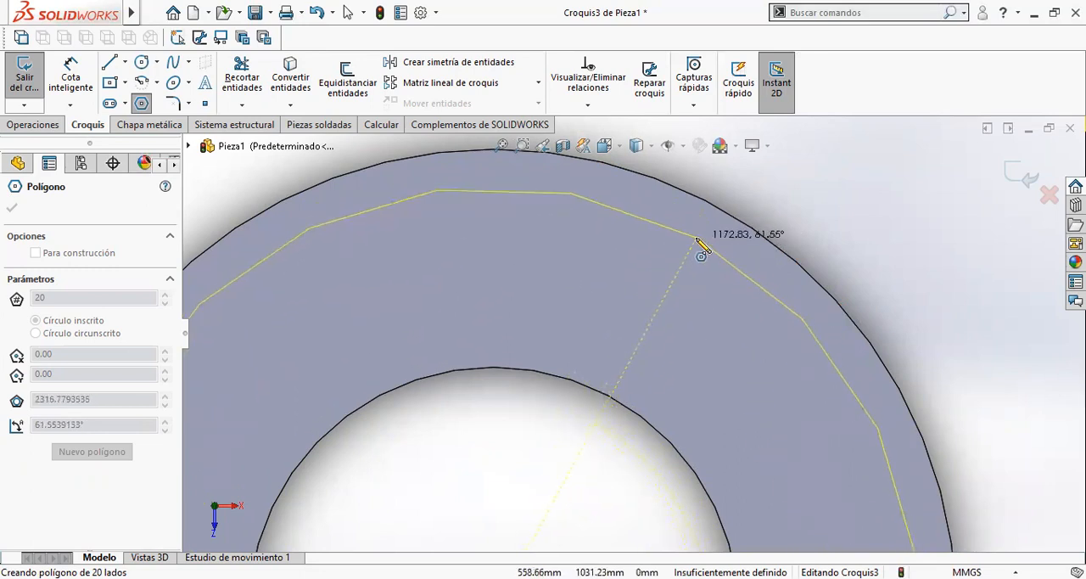
scroll(696, 254, up, 1)
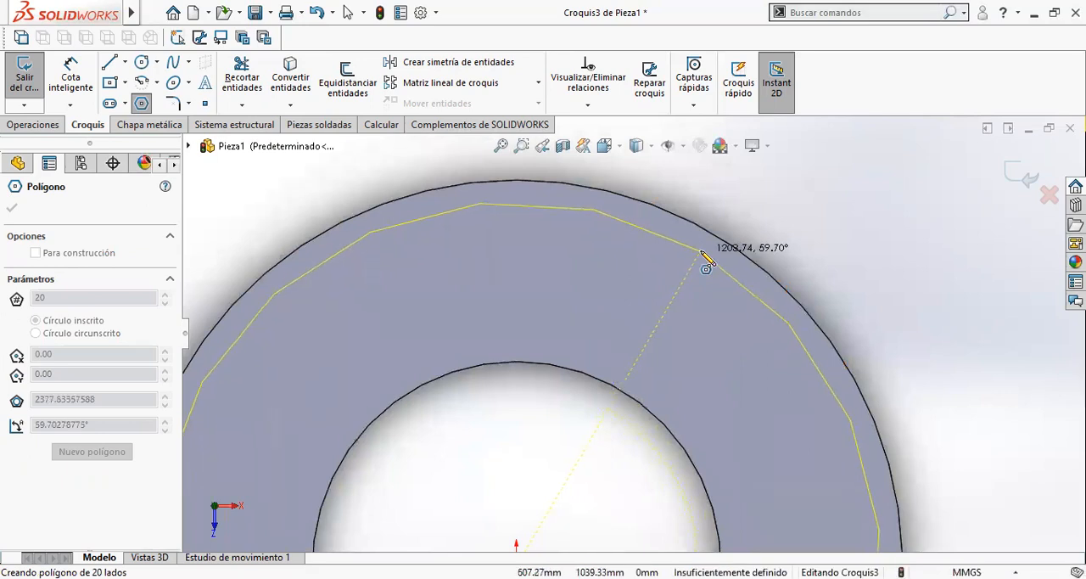
click(702, 253)
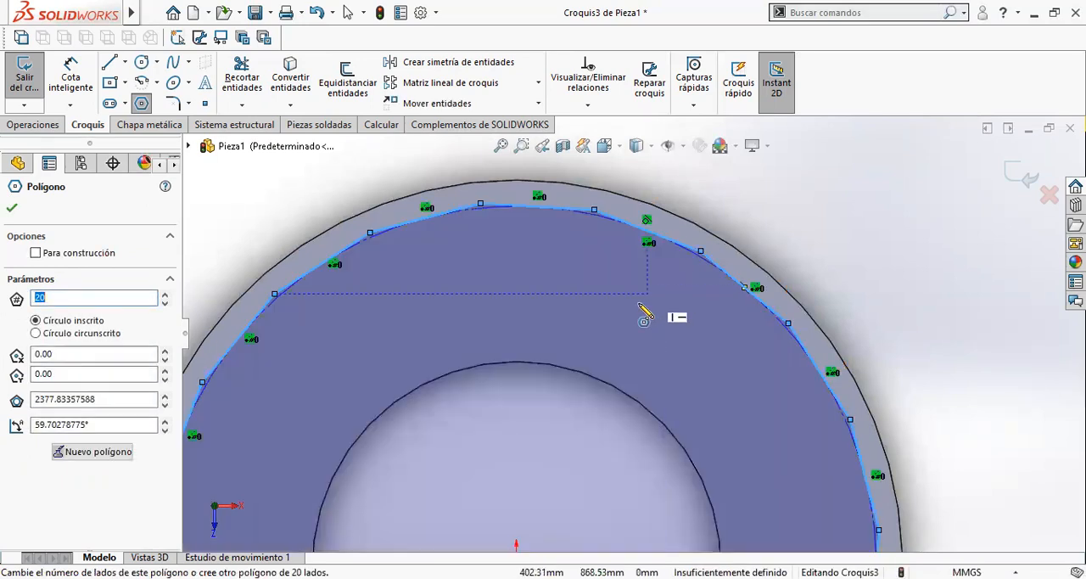
- Change the 20-sided polygon to the circumscribed circle option and finish the polygon
click(84, 333)
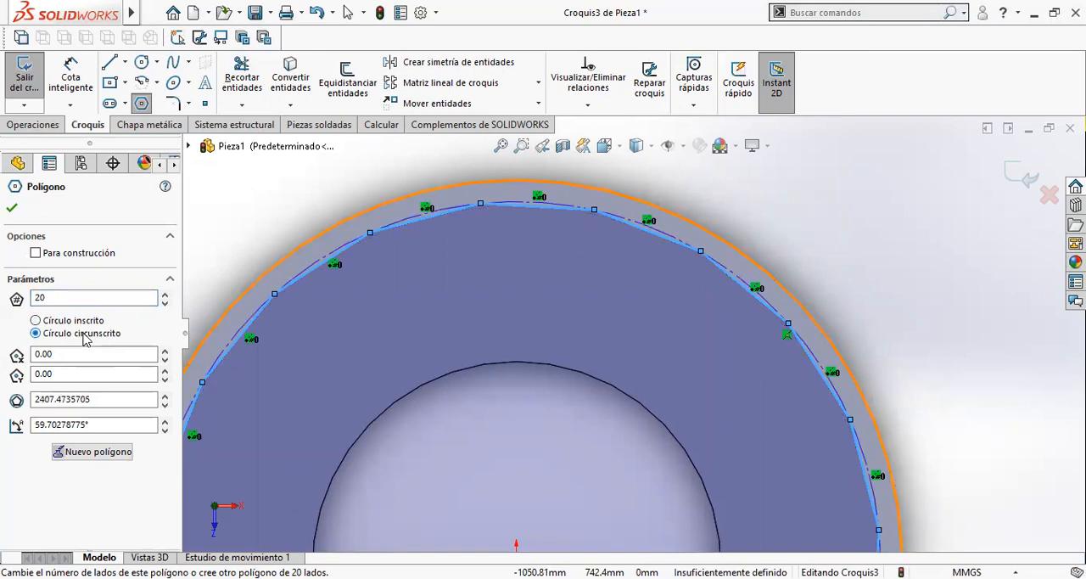
click(13, 208)
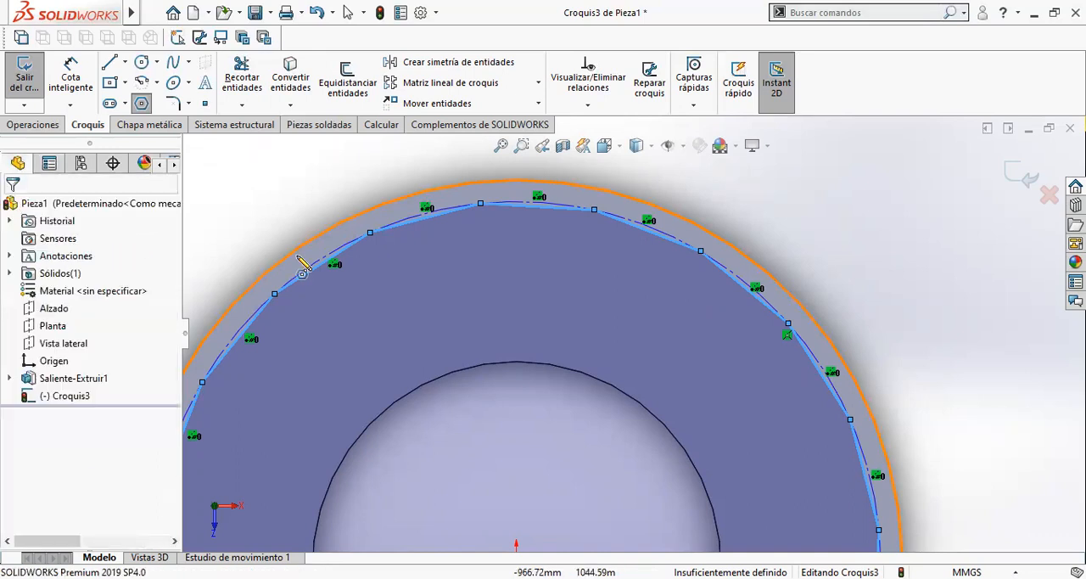
key(Escape)
- Dimension the gap between the polygon's construction circle and the plate's outer edge as 20 mm
scroll(755, 293, down, 5)
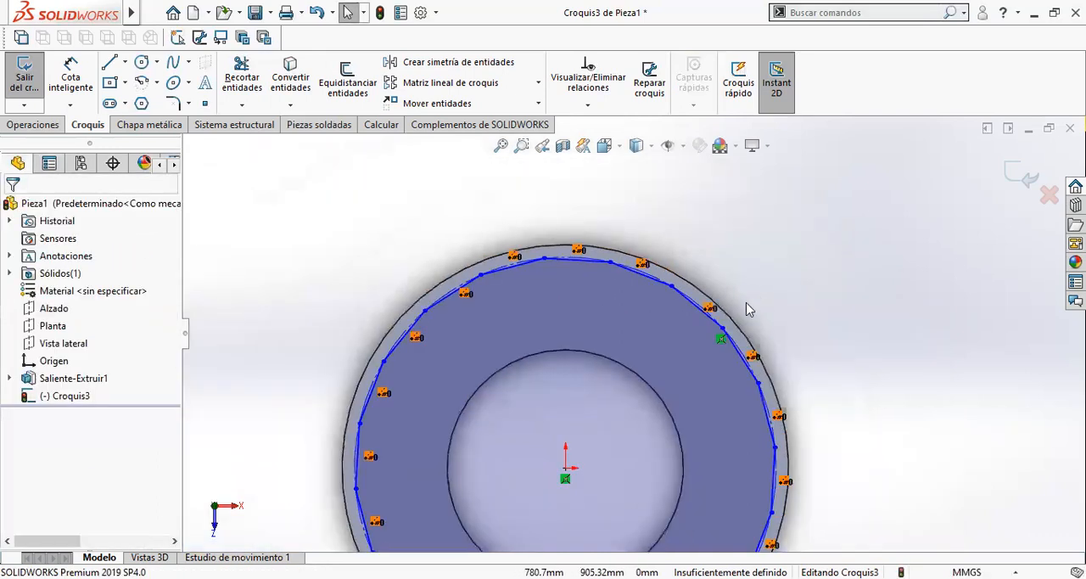
scroll(662, 312, down, 4)
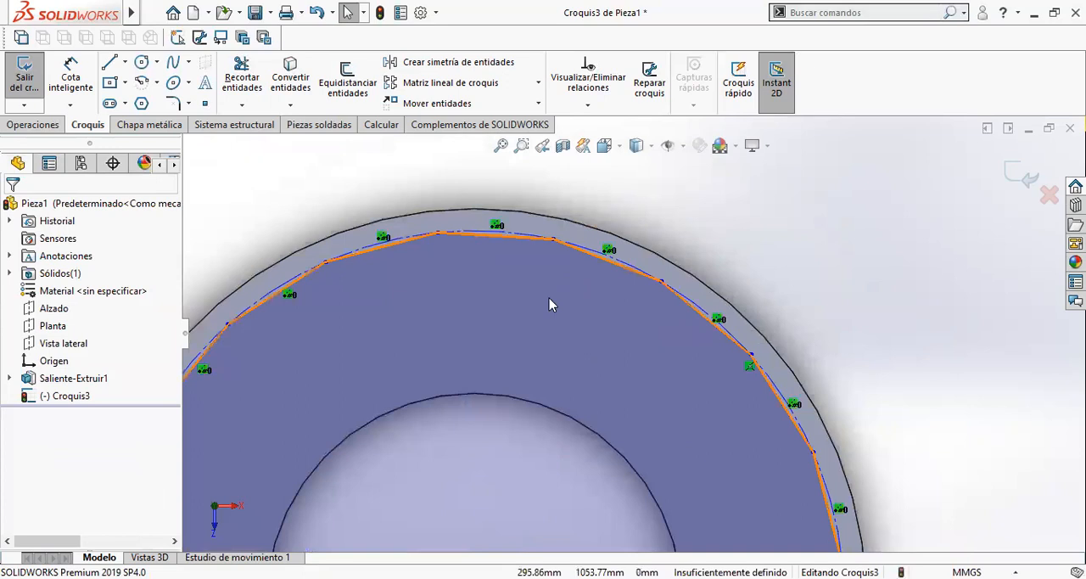
scroll(549, 299, up, 3)
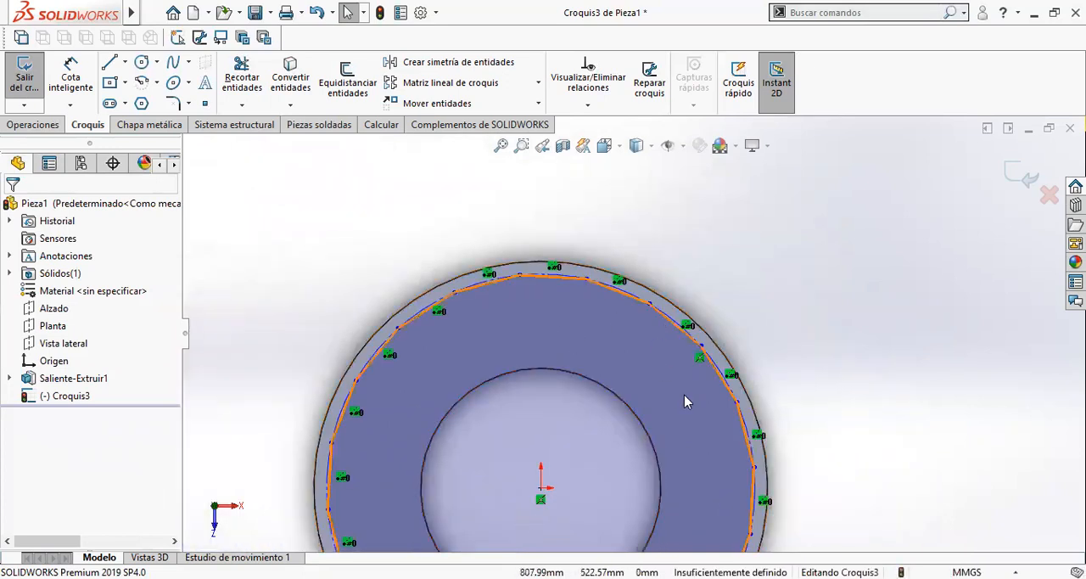
scroll(609, 317, up, 2)
scroll(628, 354, down, 4)
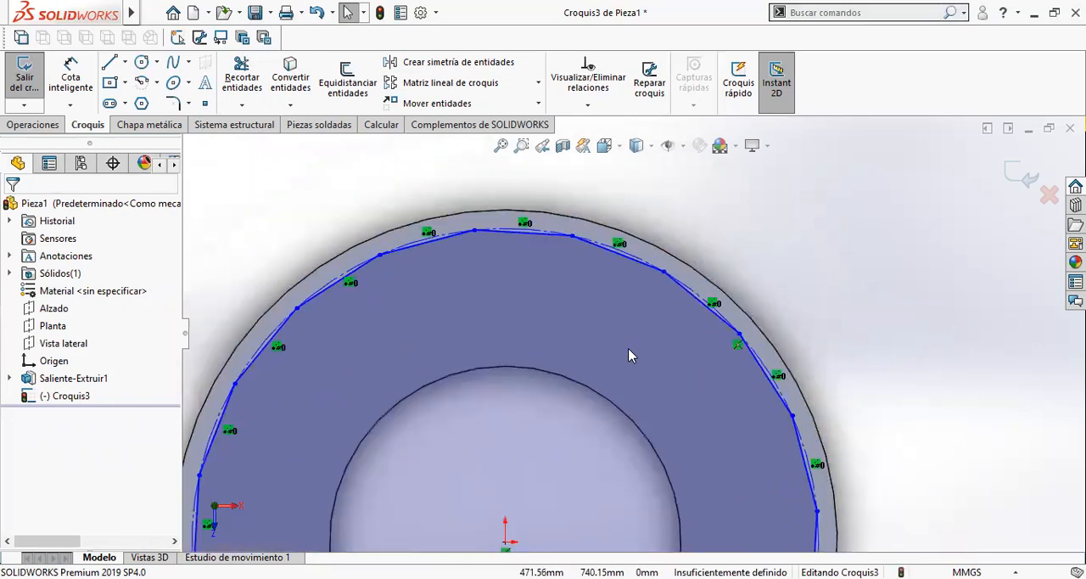
scroll(662, 280, down, 2)
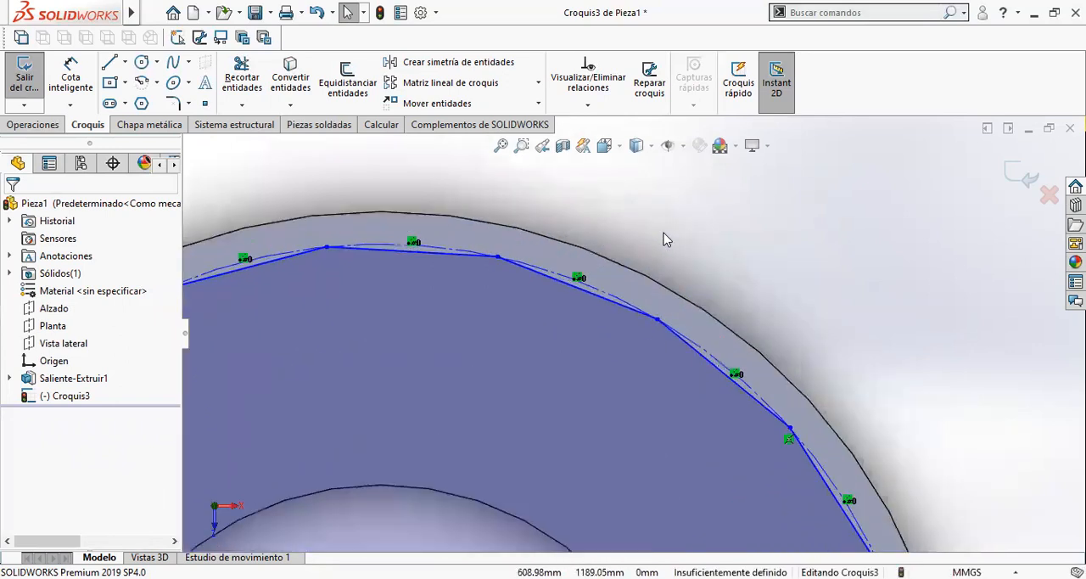
click(70, 75)
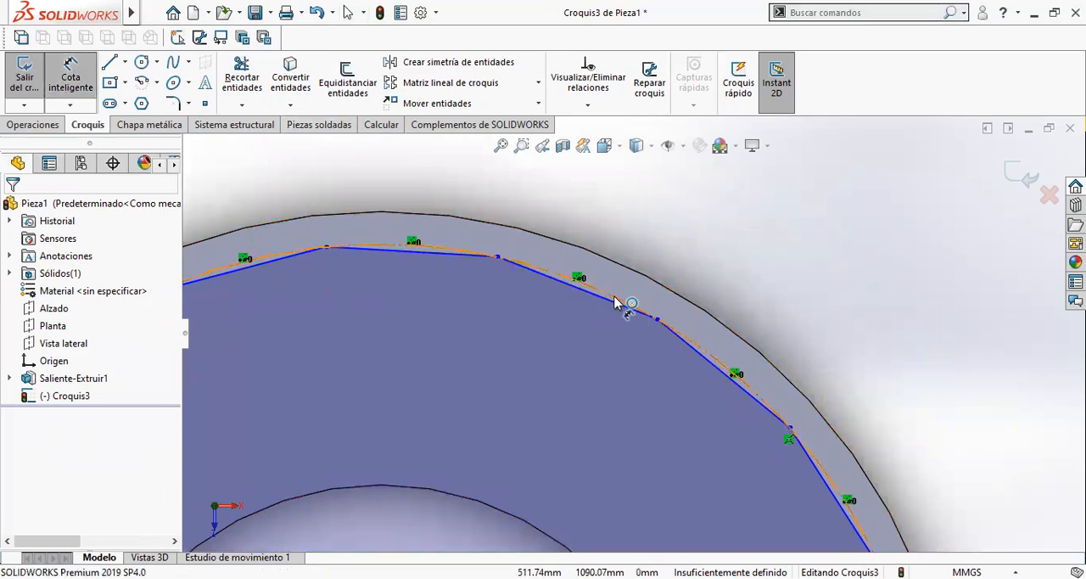
click(647, 275)
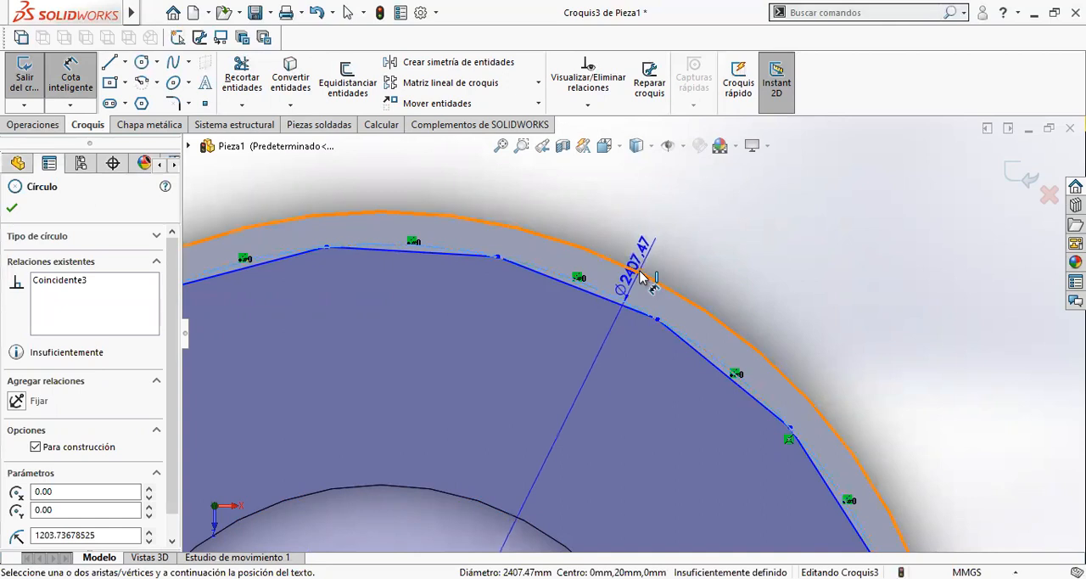
scroll(711, 248, up, 1)
scroll(721, 287, down, 1)
middle_drag(720, 285, 696, 282)
mouse_move(715, 331)
middle_down()
mouse_move(721, 311)
mouse_move(684, 375)
middle_up()
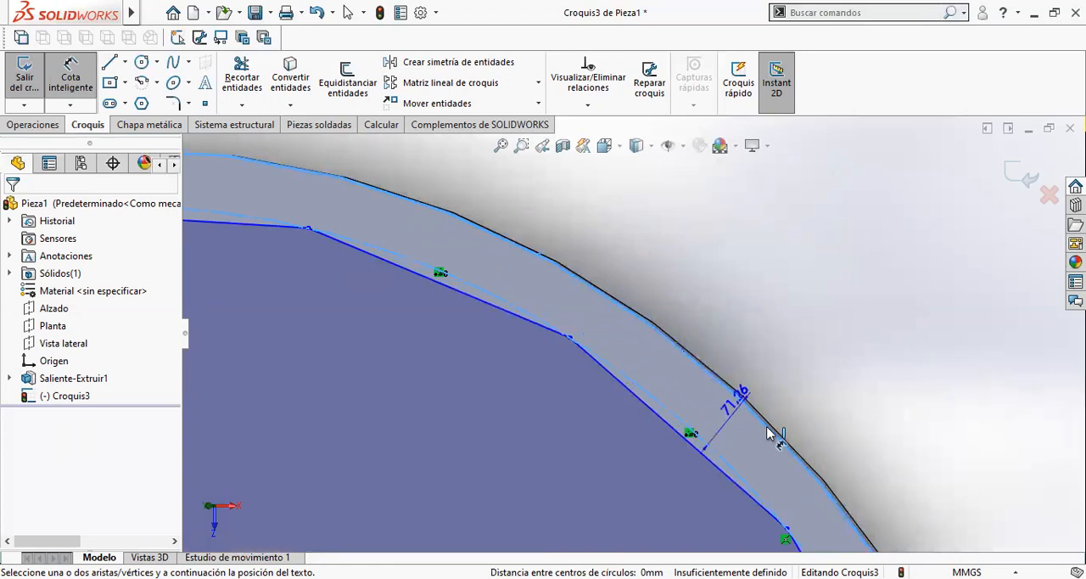
scroll(721, 396, up, 2)
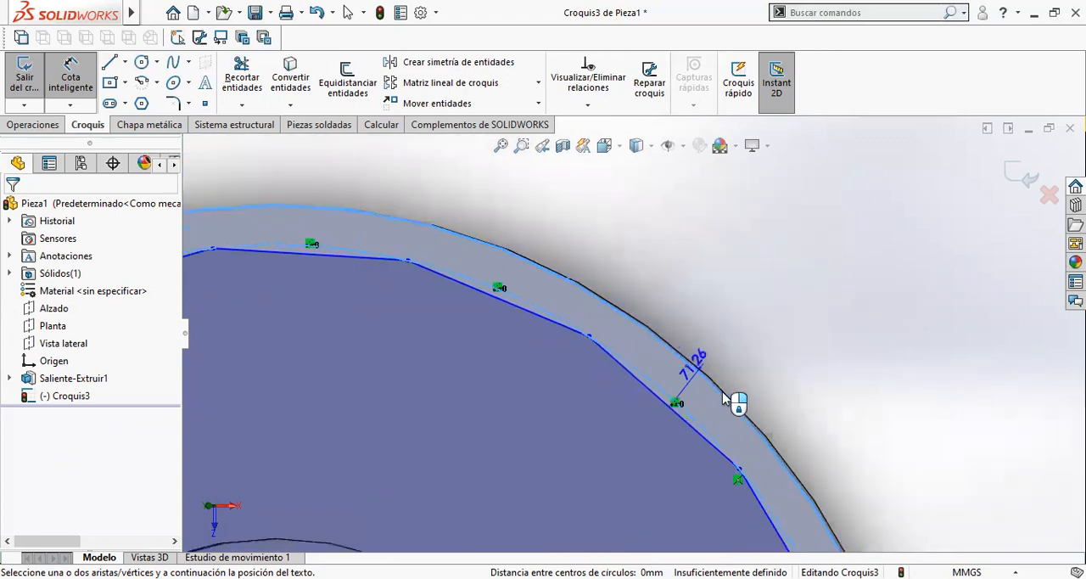
click(720, 297)
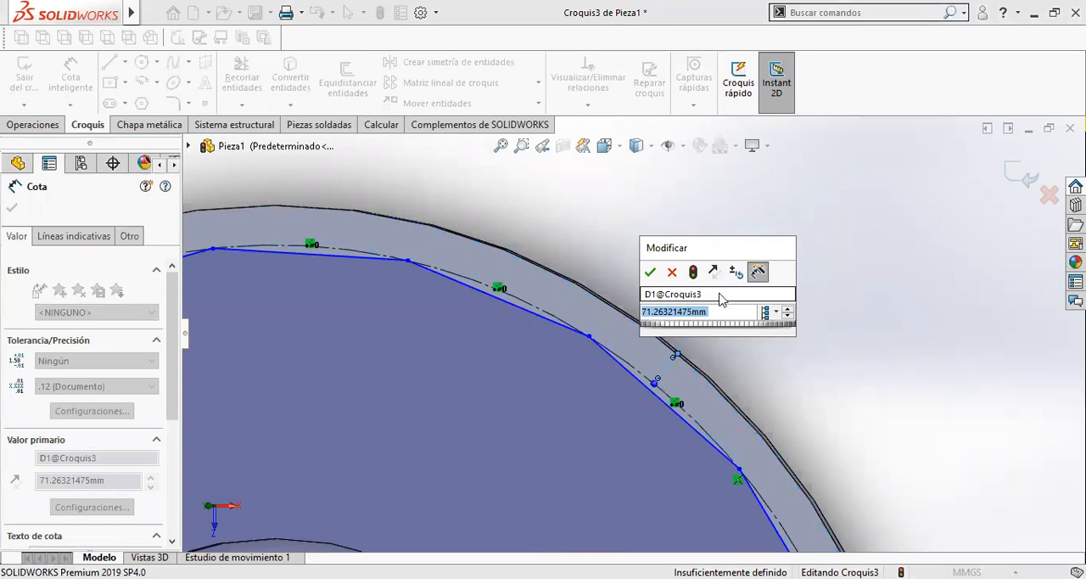
text(20)
key(Return)
- Name the 20 mm edge distance dimension DistanciaBaranda and accept its properties
click(44, 459)
text(Distancia)
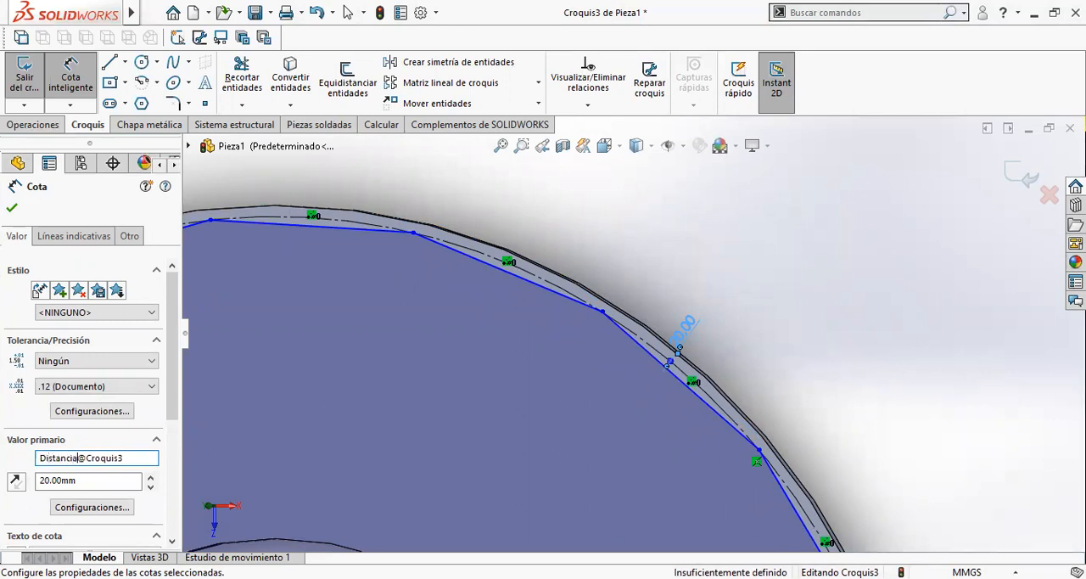
text(Baranda)
click(11, 211)
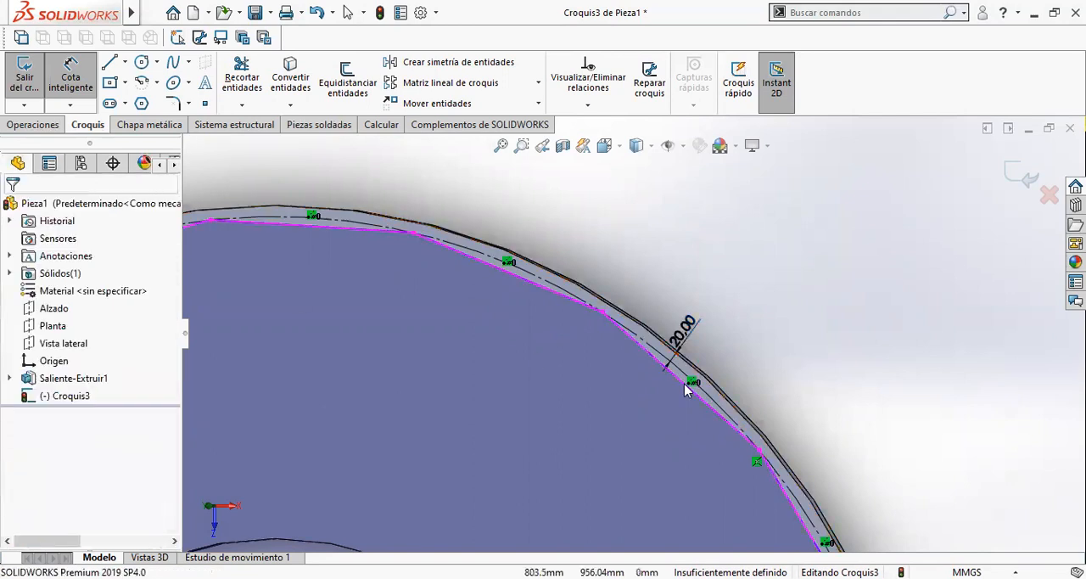
scroll(560, 366, up, 5)
scroll(550, 347, down, 4)
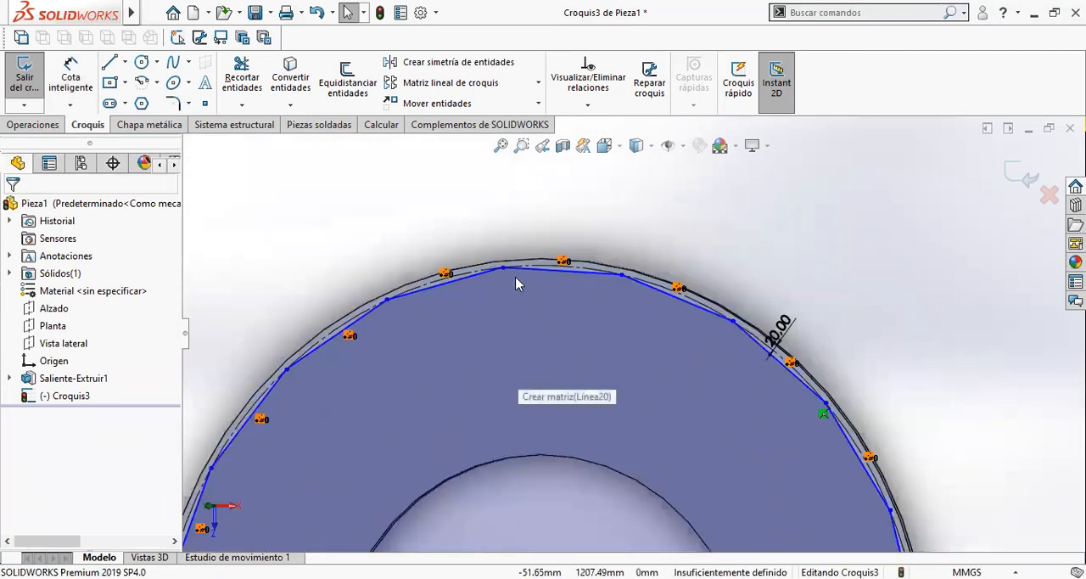
click(503, 268)
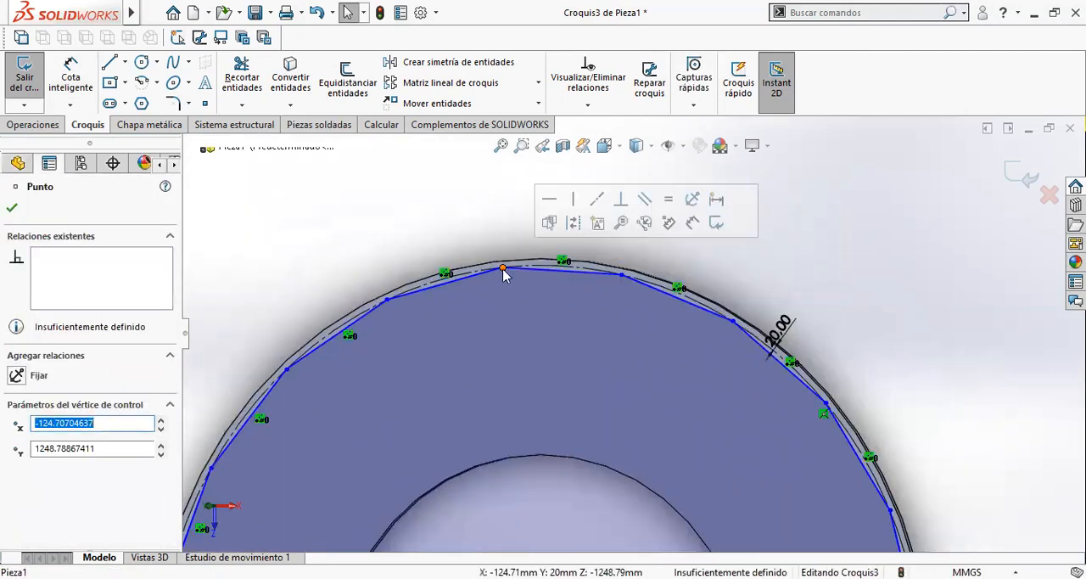
click(575, 212)
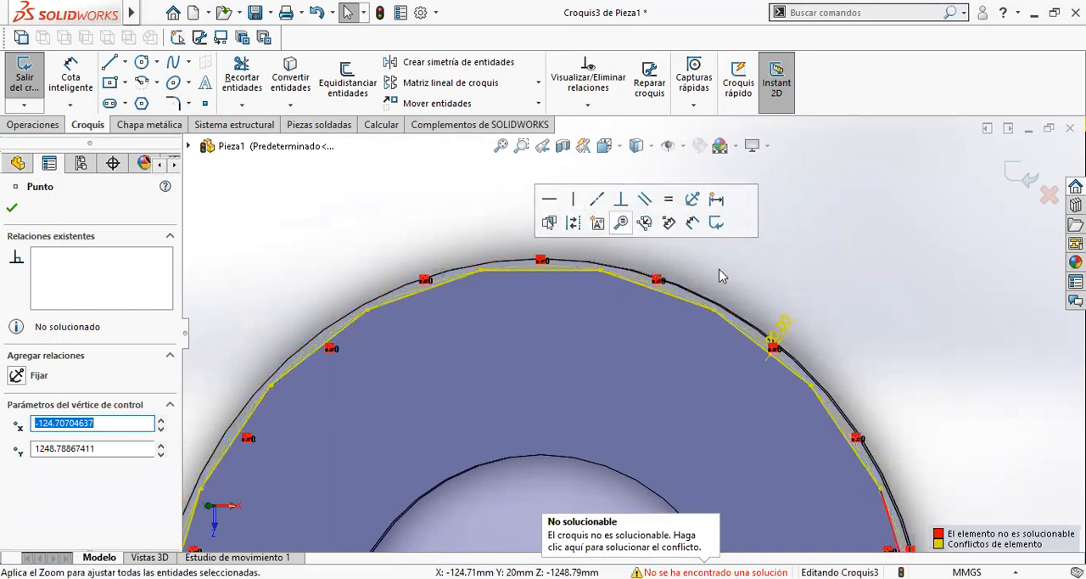
click(859, 350)
key(ctrl+z)
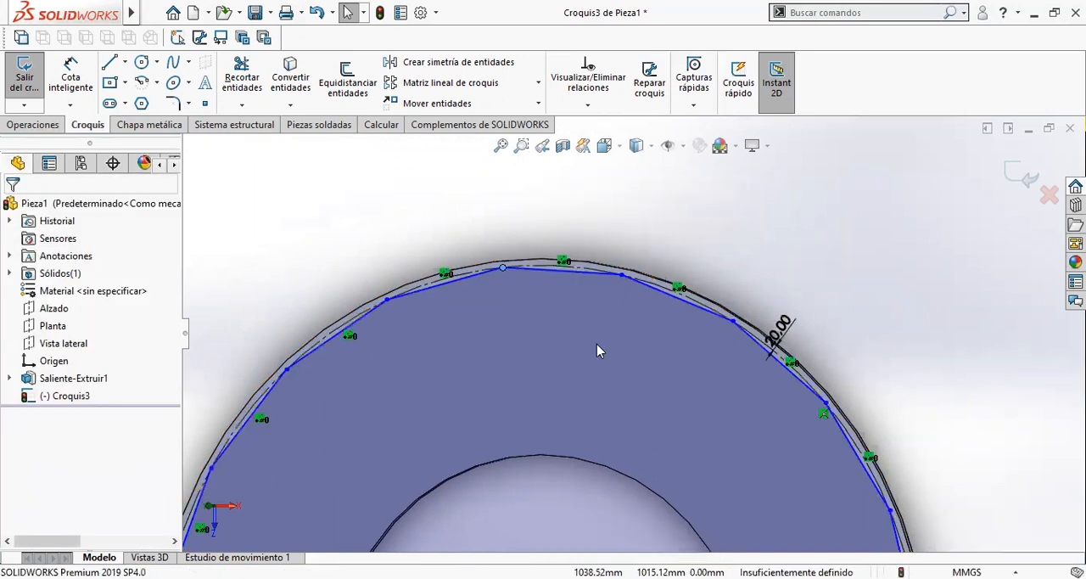
- Align the polygon's uppermost vertex vertically with the origin
click(505, 273)
drag(503, 273, 543, 273)
click(486, 242)
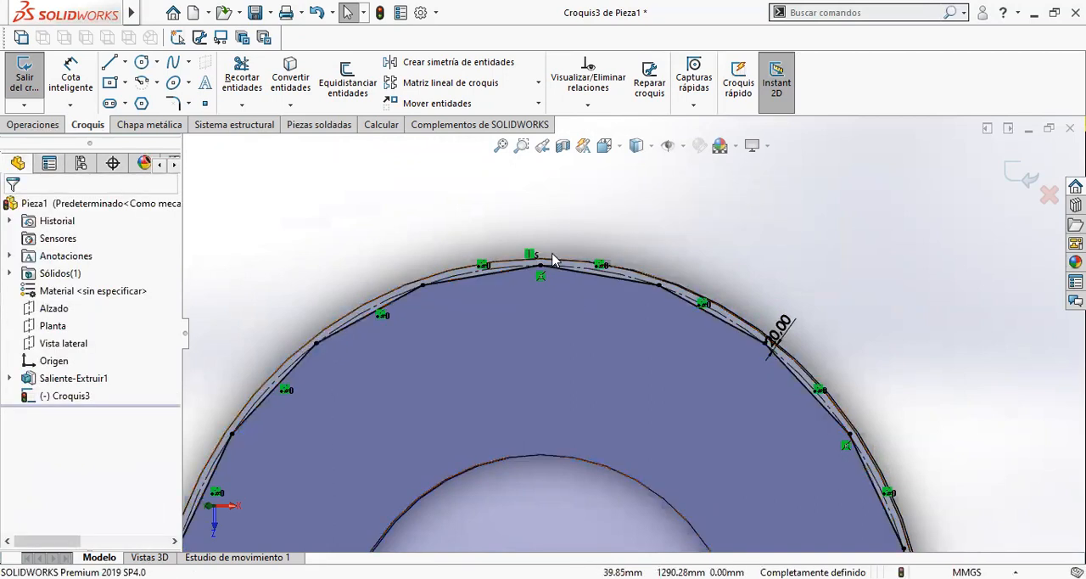
- Examine the 20-sided polygon along the plate's outer edge in isometric view
scroll(599, 374, up, 6)
scroll(574, 497, down, 3)
middle_drag(573, 497, 498, 422)
key(ctrl+7)
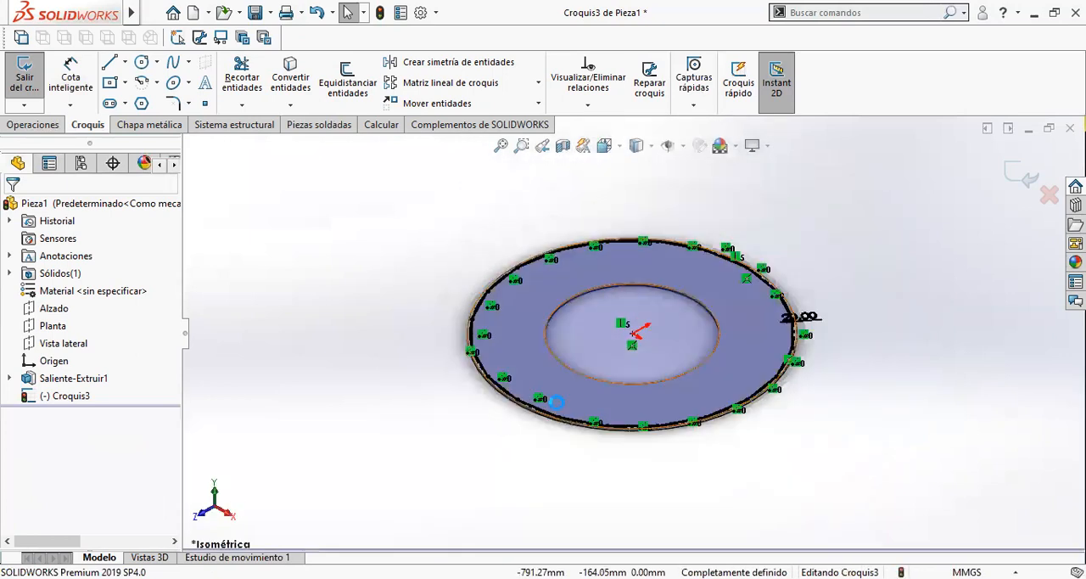
scroll(590, 389, down, 2)
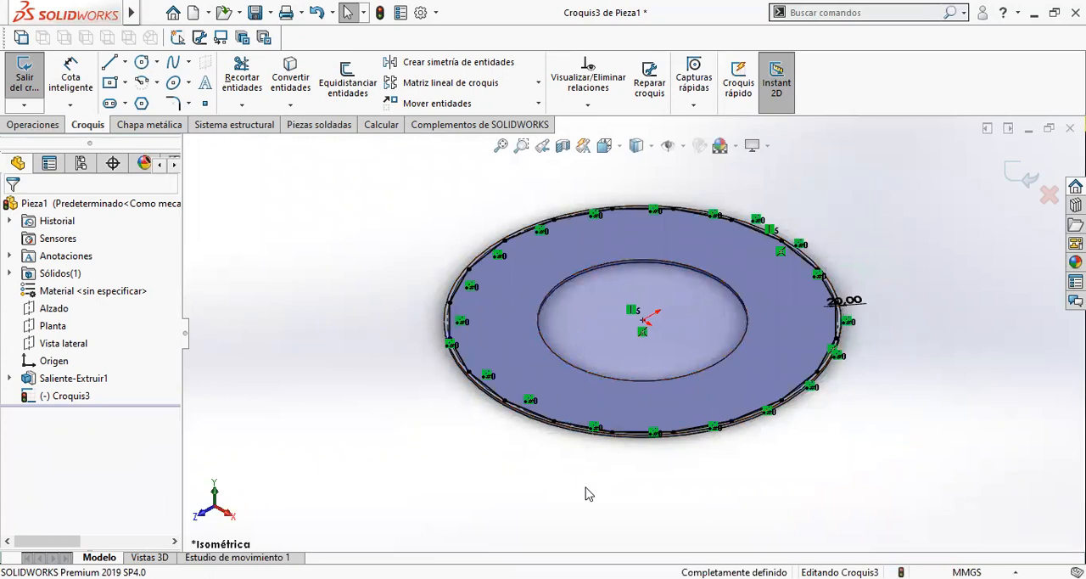
scroll(487, 408, down, 2)
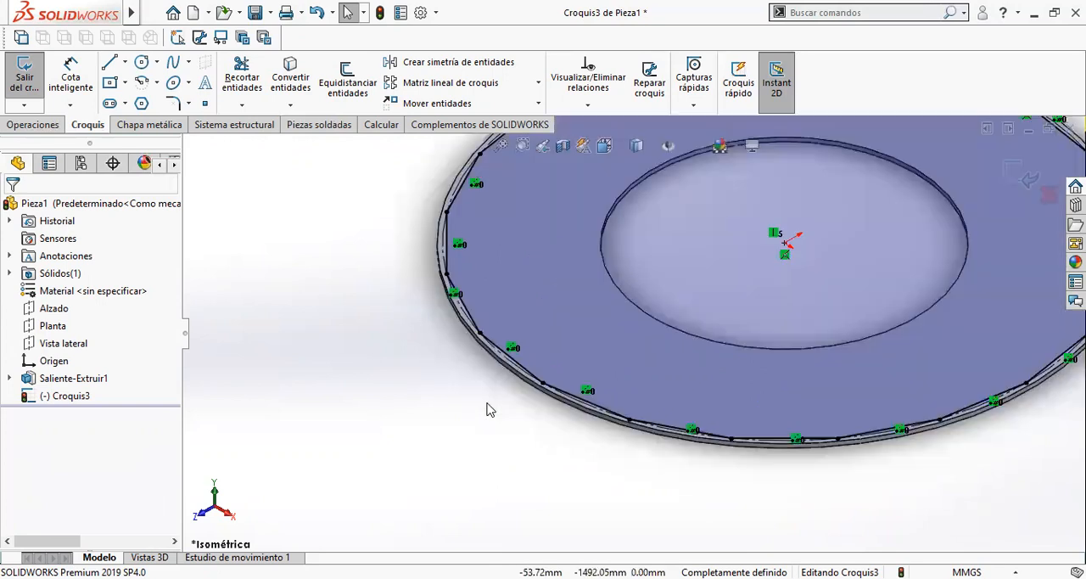
scroll(501, 350, down, 1)
scroll(501, 350, down, 1)
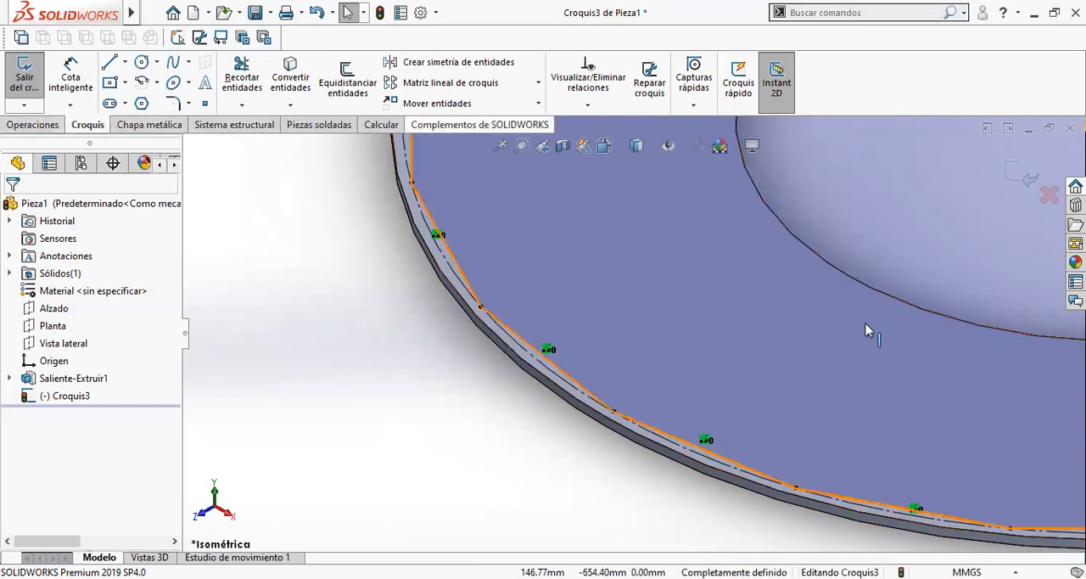
scroll(865, 329, up, 5)
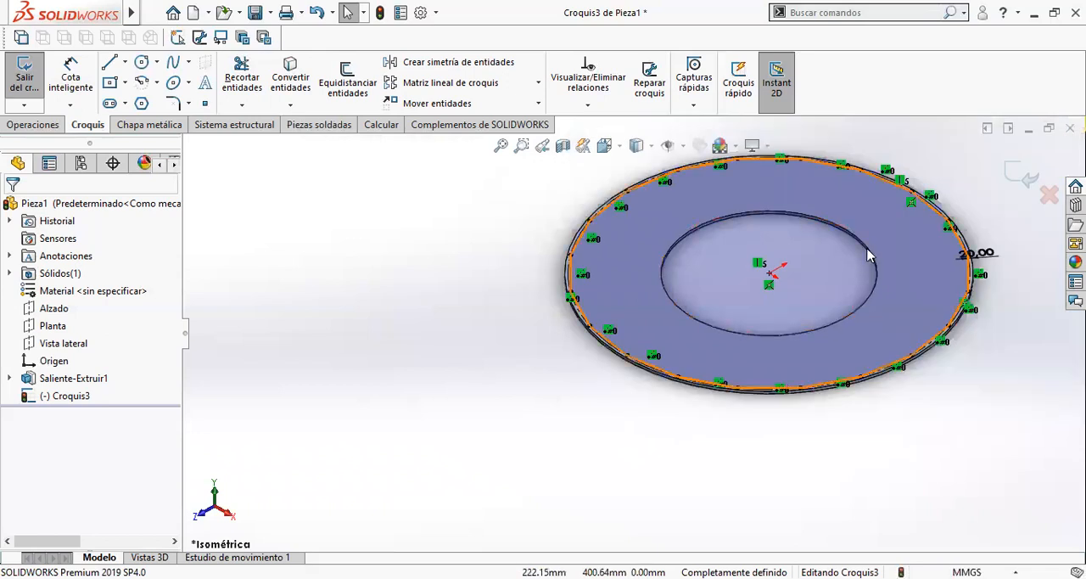
scroll(867, 254, down, 3)
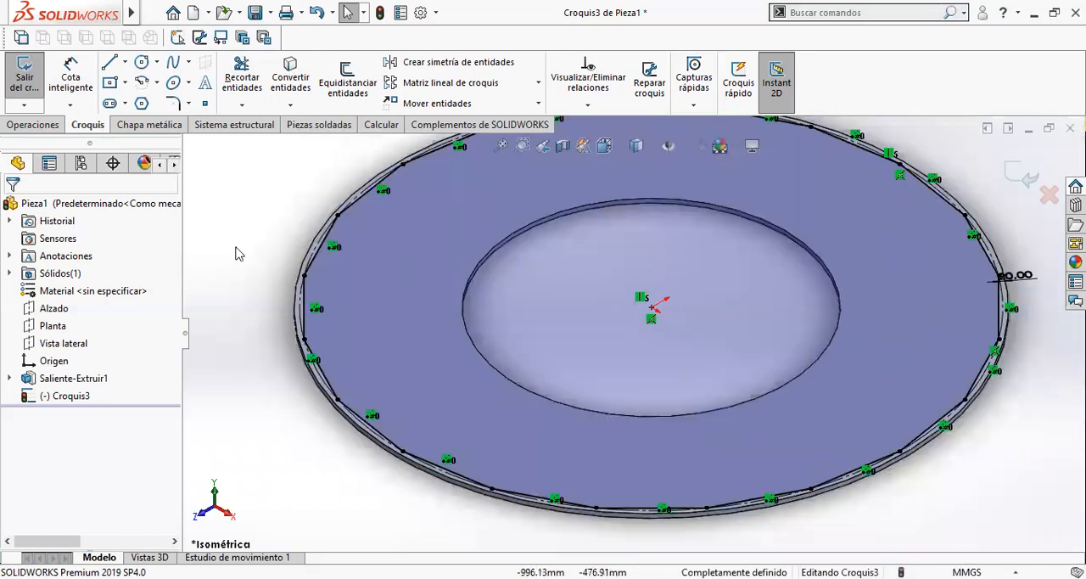
- Exit the polygon sketch and rename it Posicionamiento Barand
click(1018, 167)
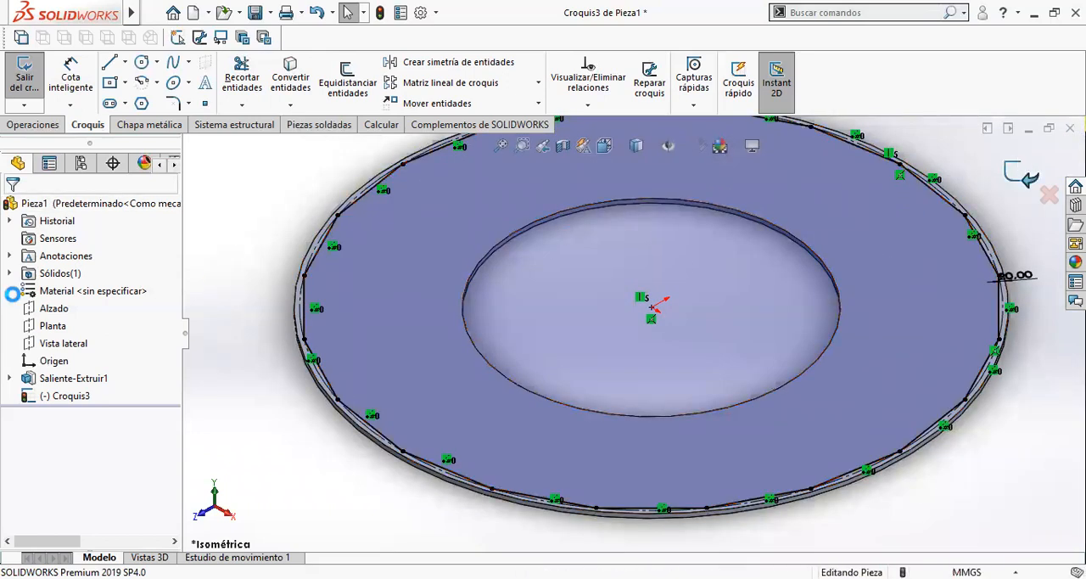
click(73, 396)
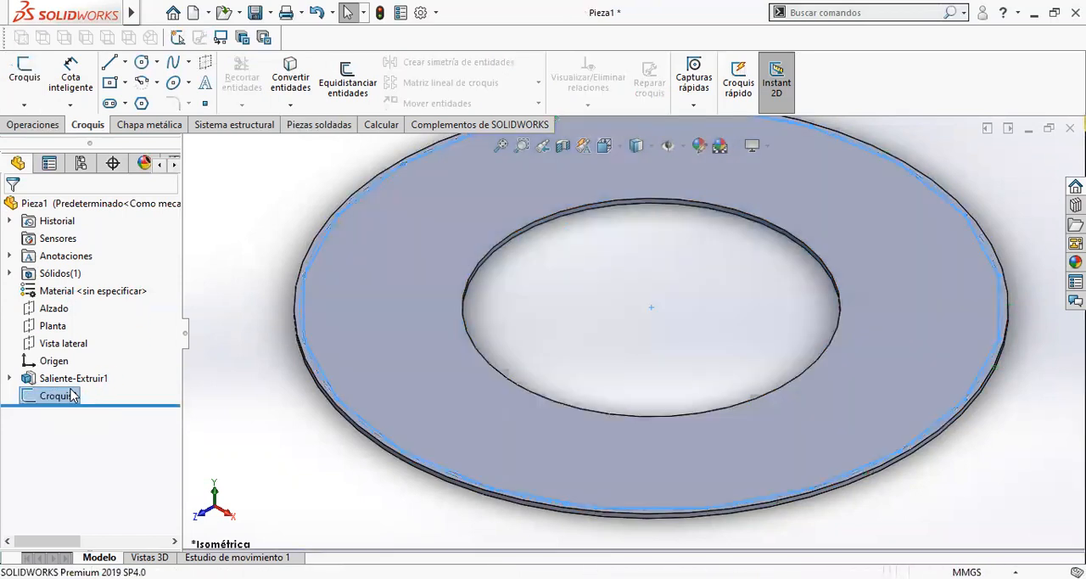
click(68, 392)
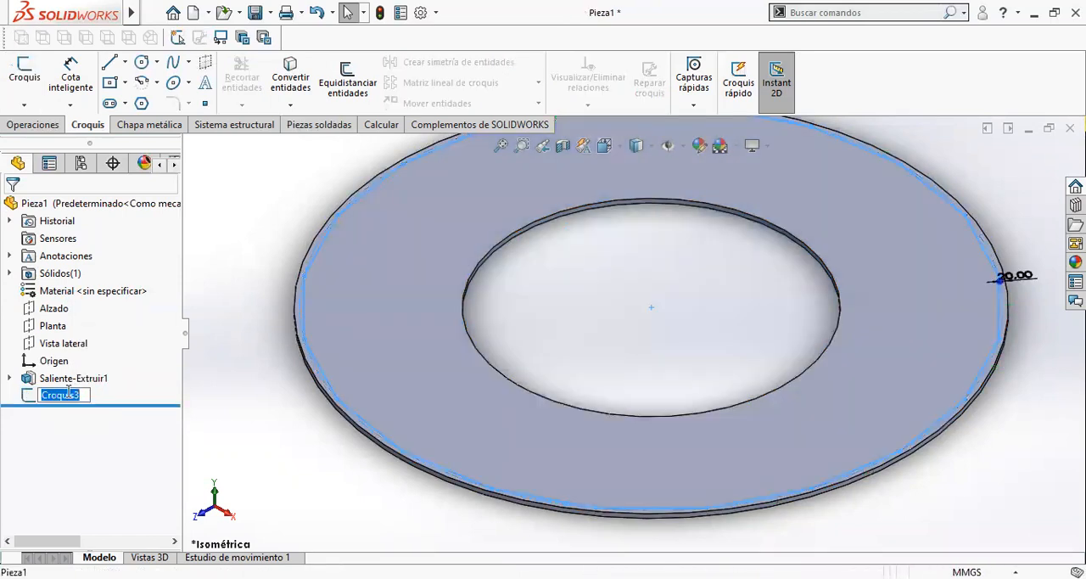
text(Posicionamiento Bara)
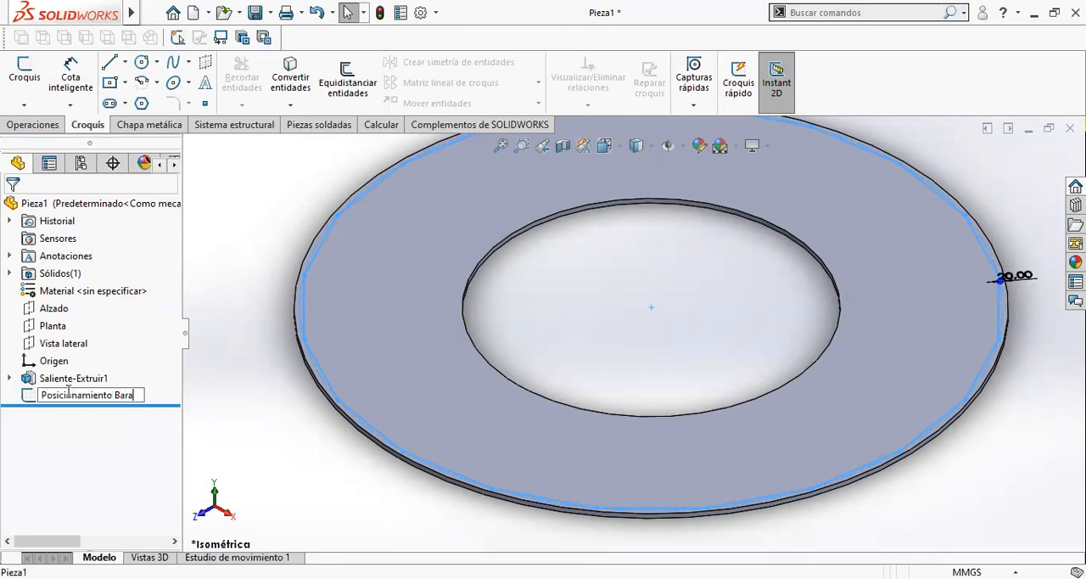
text(nd)
key(Return)
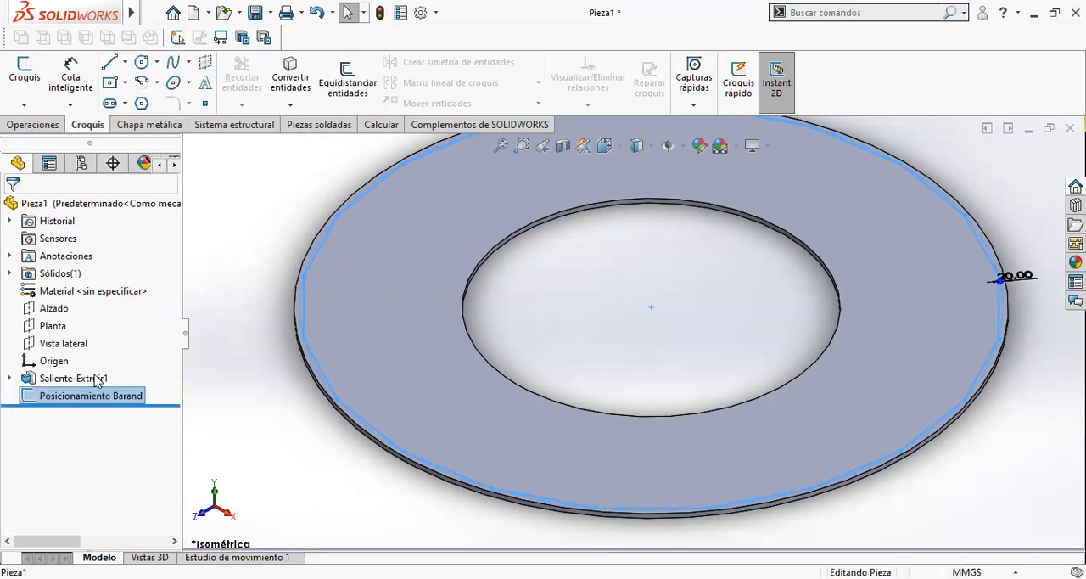
- Rename the plate's extrusion feature Espesor Platoforma
click(95, 379)
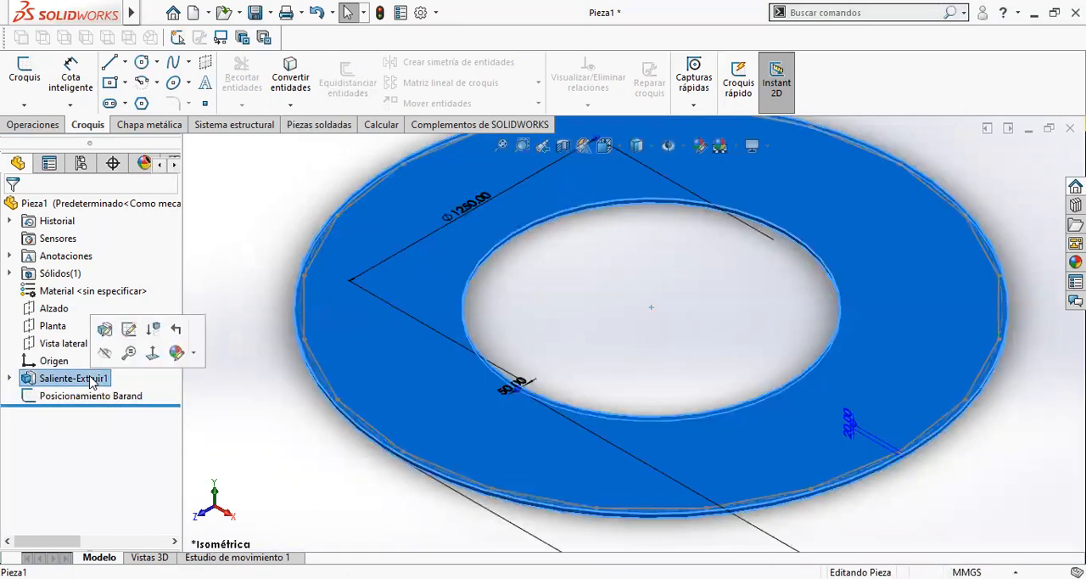
click(92, 377)
text(Espesor Plataforma)
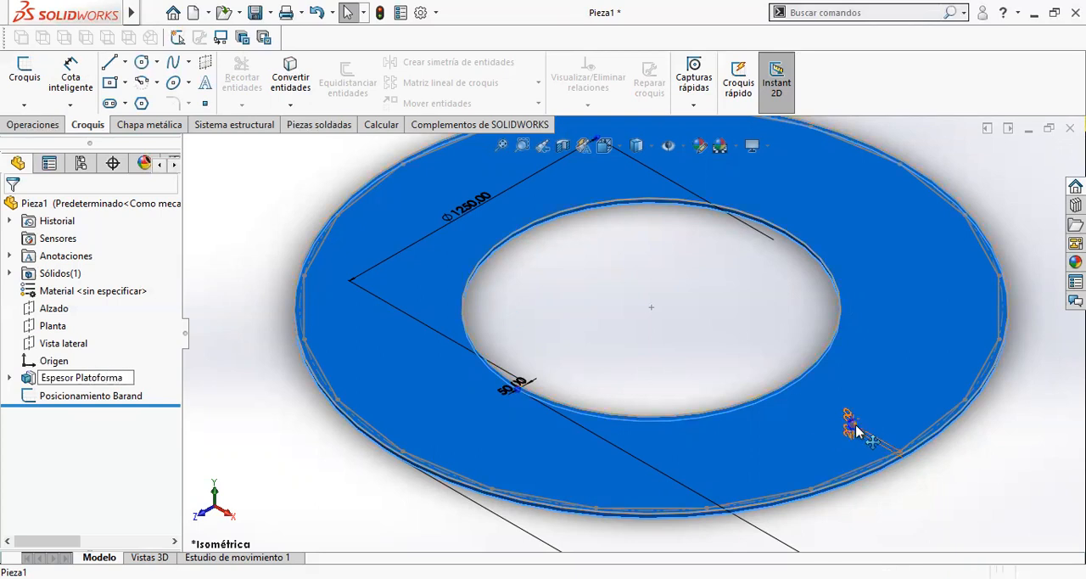
key(Return)
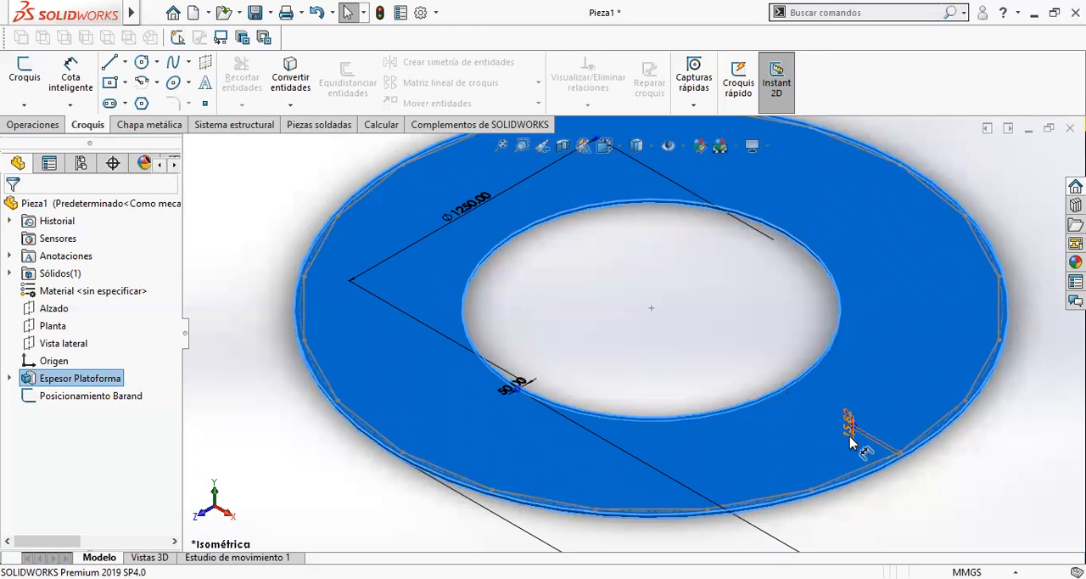
- Set the plate's thickness dimension to 20 mm, name it Espesor and accept its properties
click(850, 428)
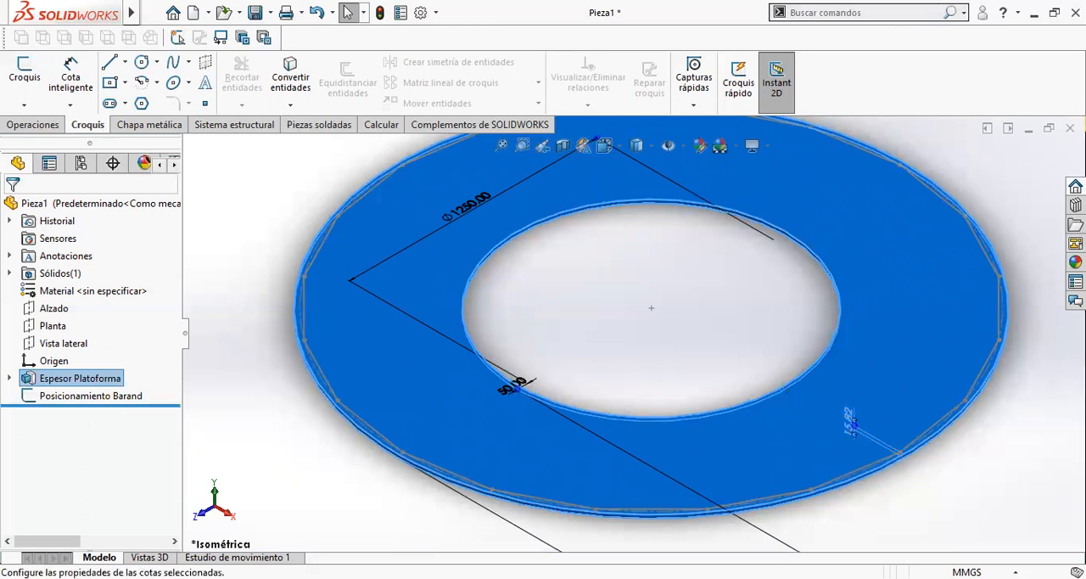
double_click(106, 480)
text(20)
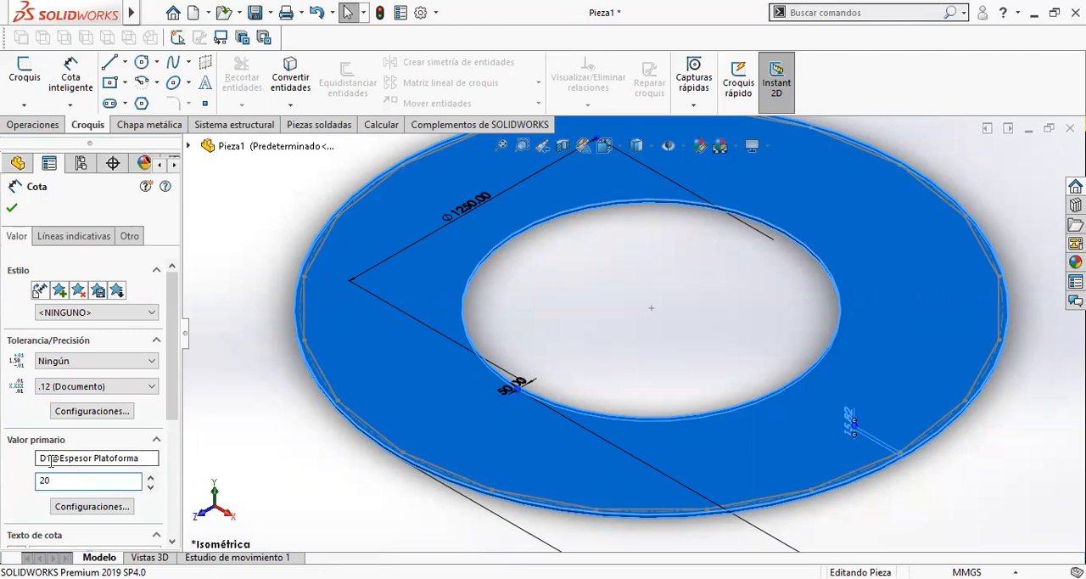
key(Return)
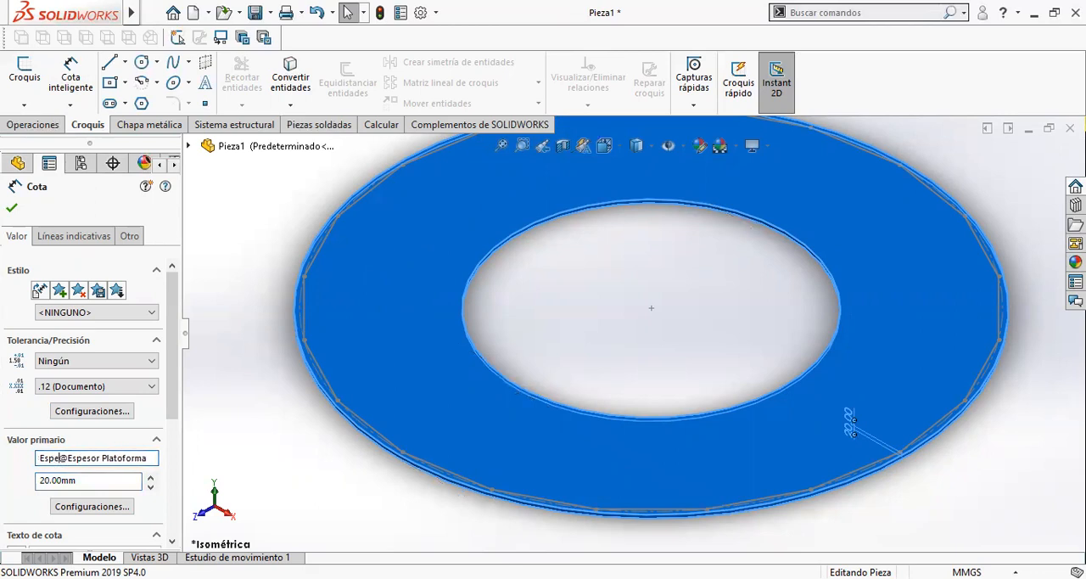
click(12, 209)
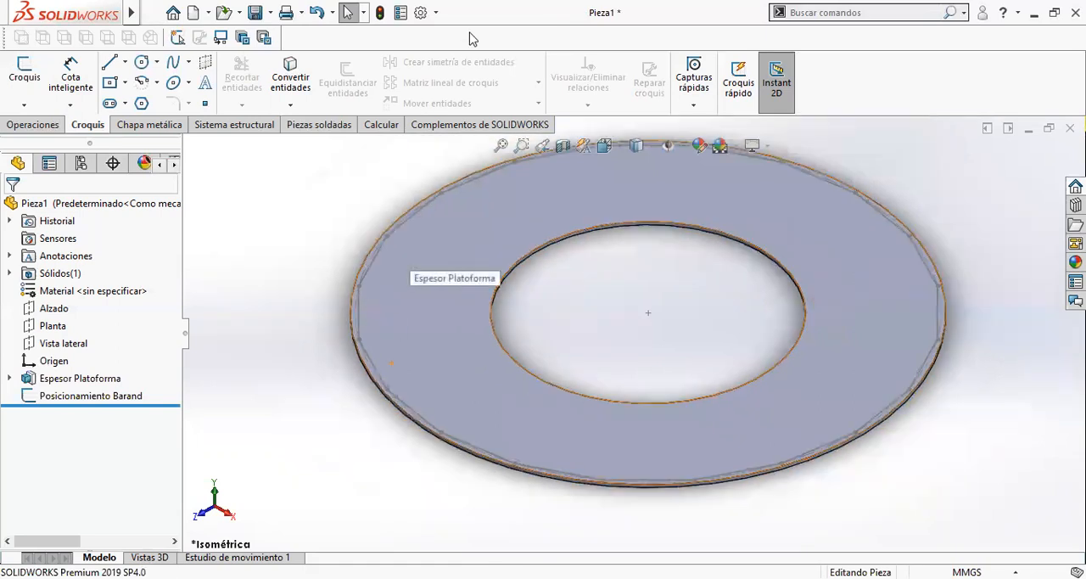
- Start a 3D sketch and draw a line about 366 mm long straight up from a front vertex of the polygon
scroll(735, 346, down, 3)
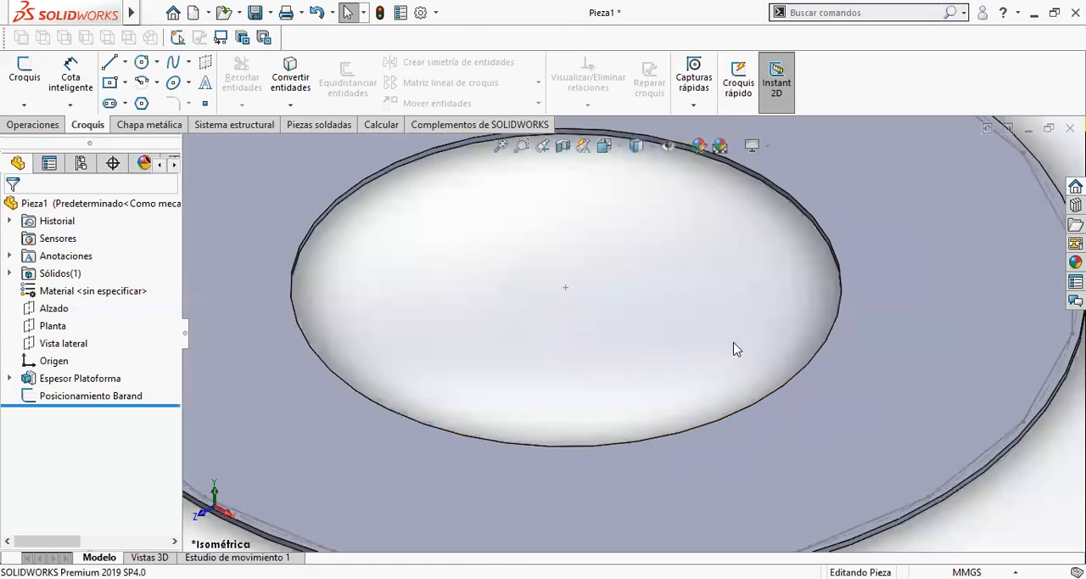
scroll(692, 340, up, 3)
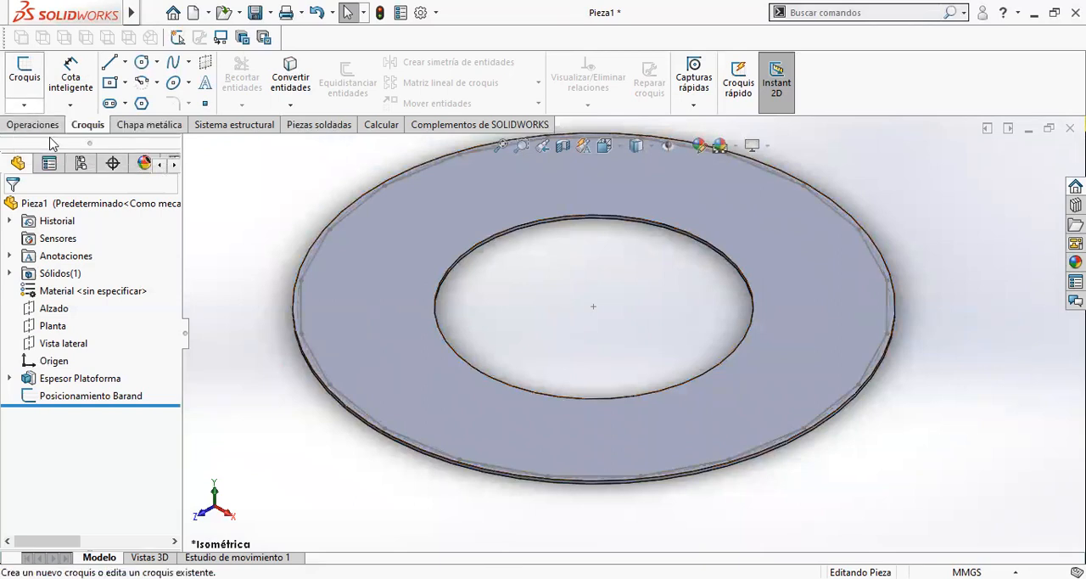
click(23, 105)
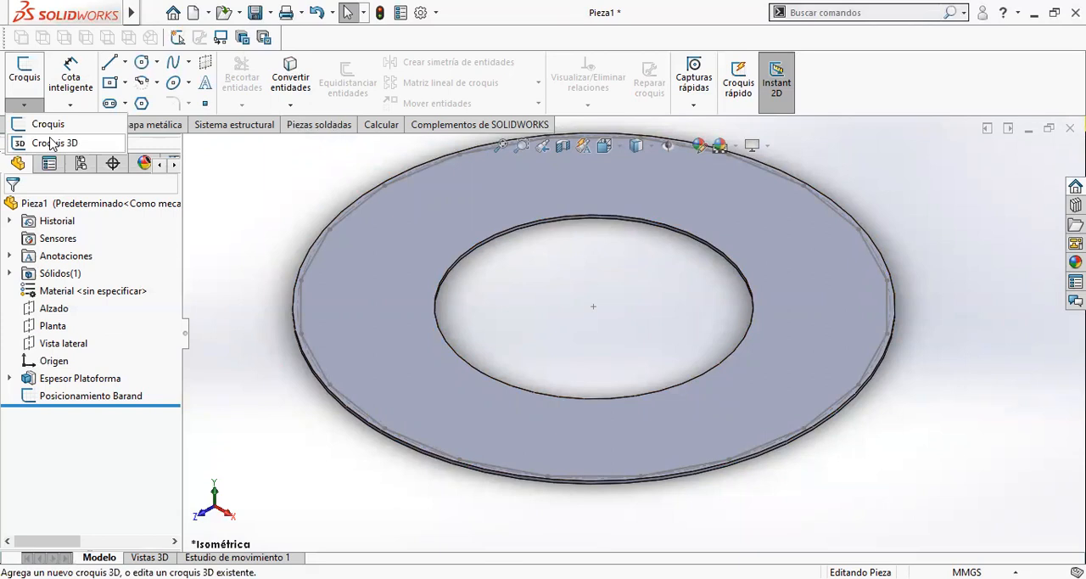
click(51, 142)
scroll(647, 475, down, 2)
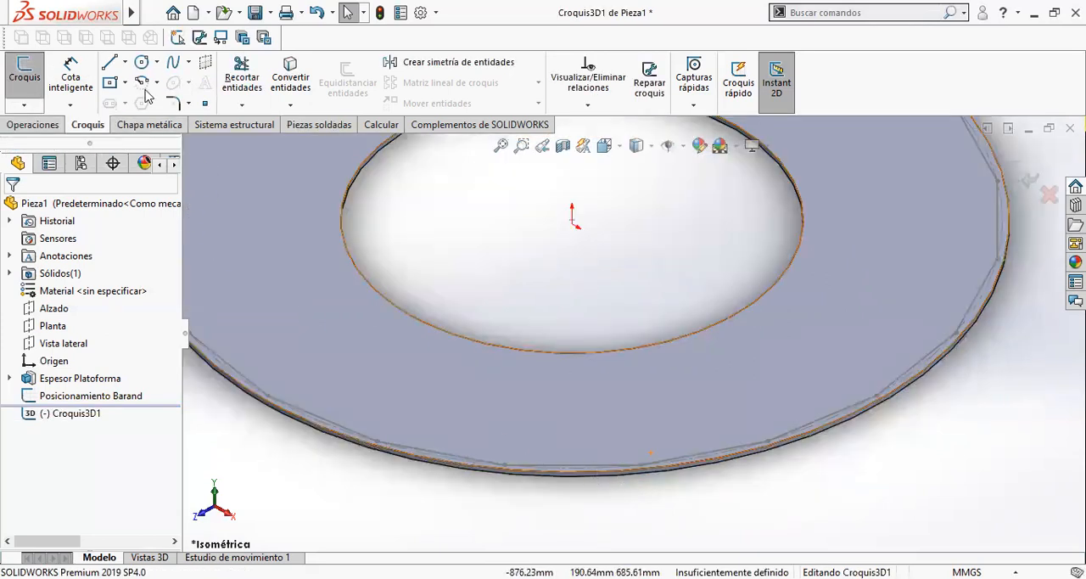
click(112, 68)
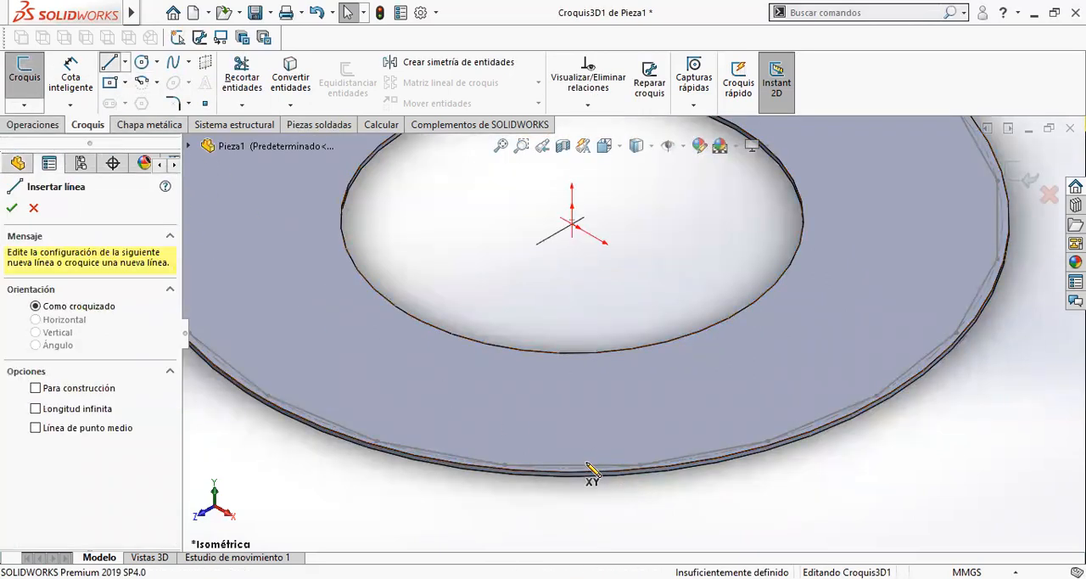
scroll(589, 473, down, 3)
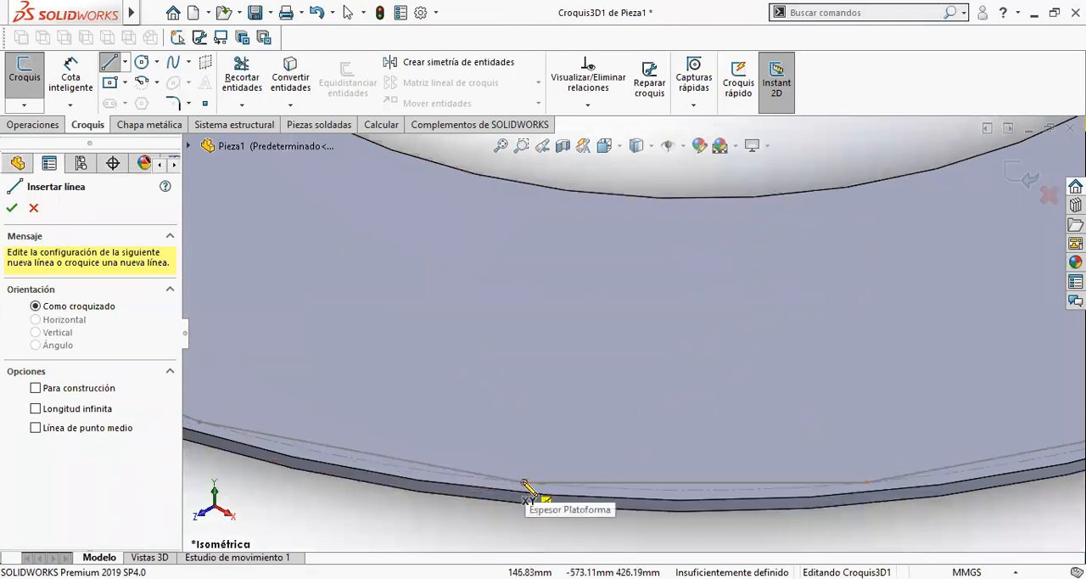
click(524, 484)
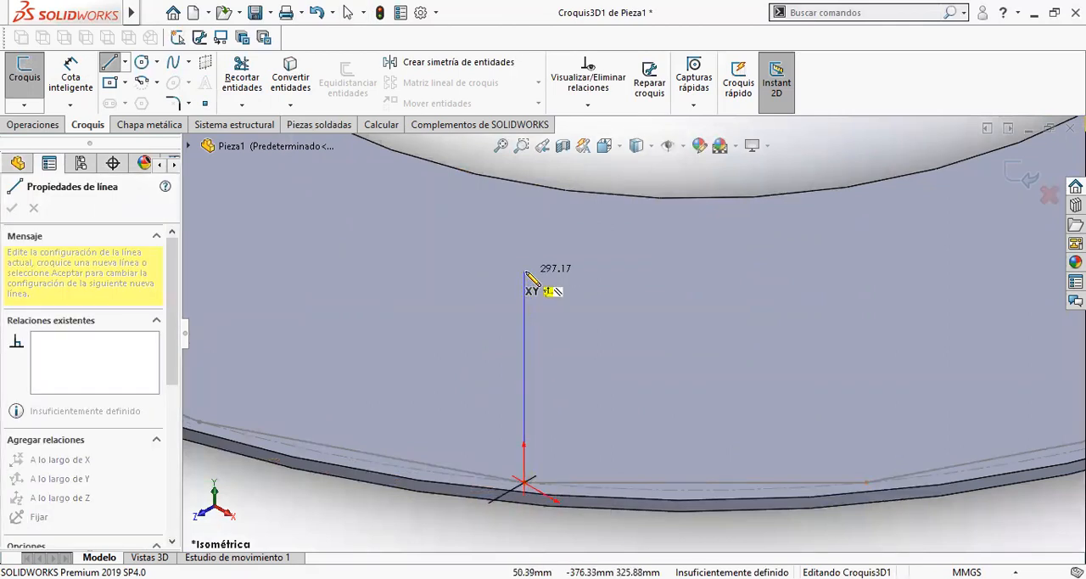
click(524, 222)
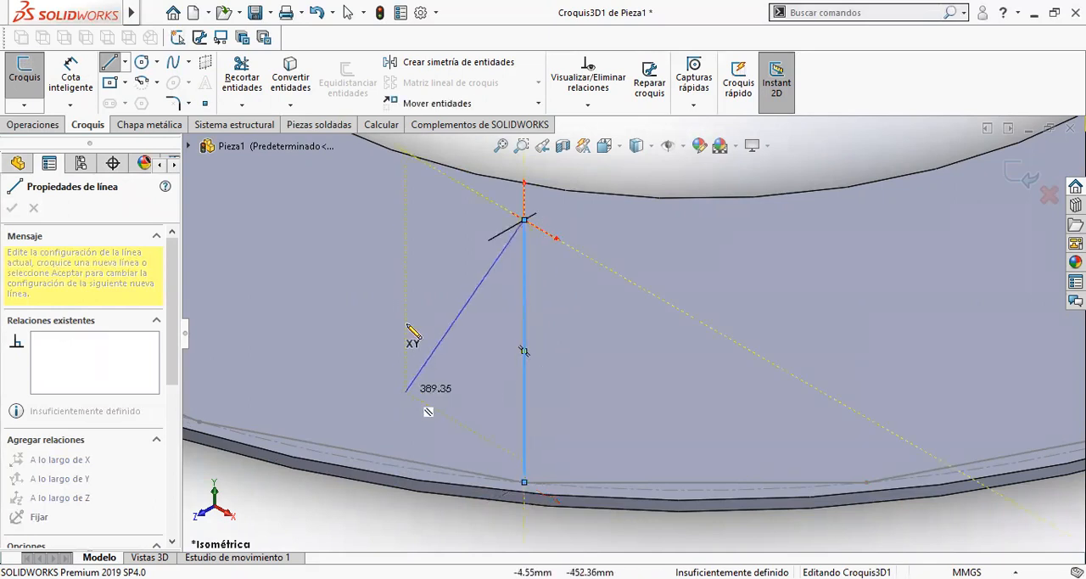
double_click(398, 297)
- Draw a second upright line from the adjacent polygon vertex on the left of the first line
scroll(341, 338, up, 1)
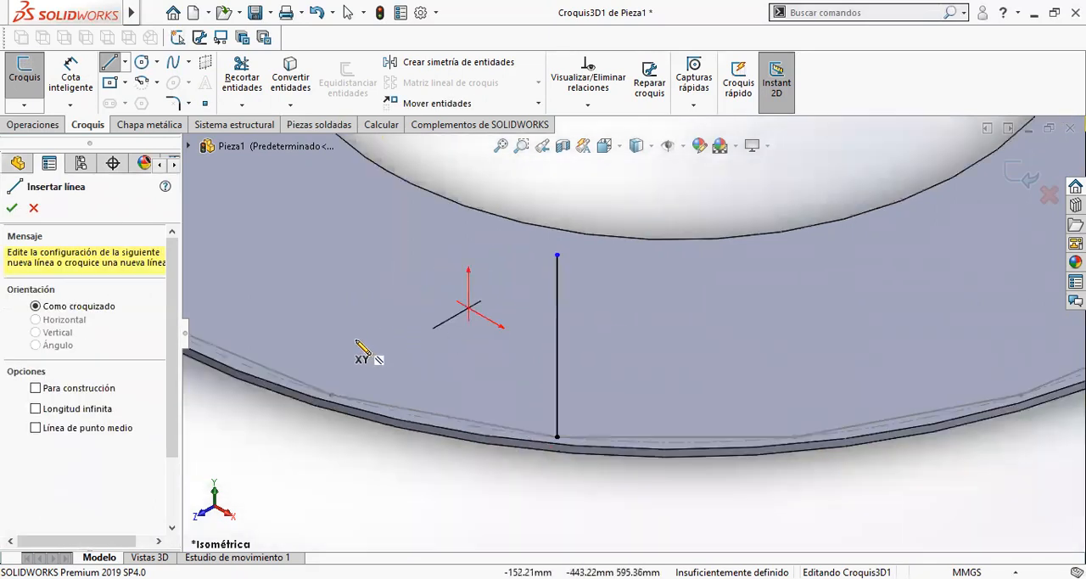
scroll(364, 345, down, 1)
click(350, 421)
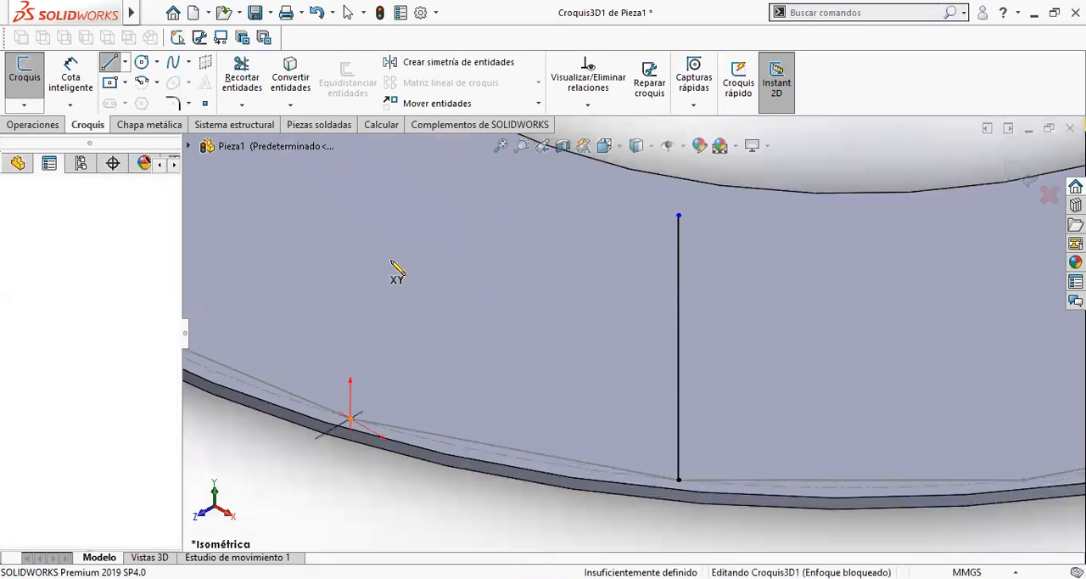
click(351, 181)
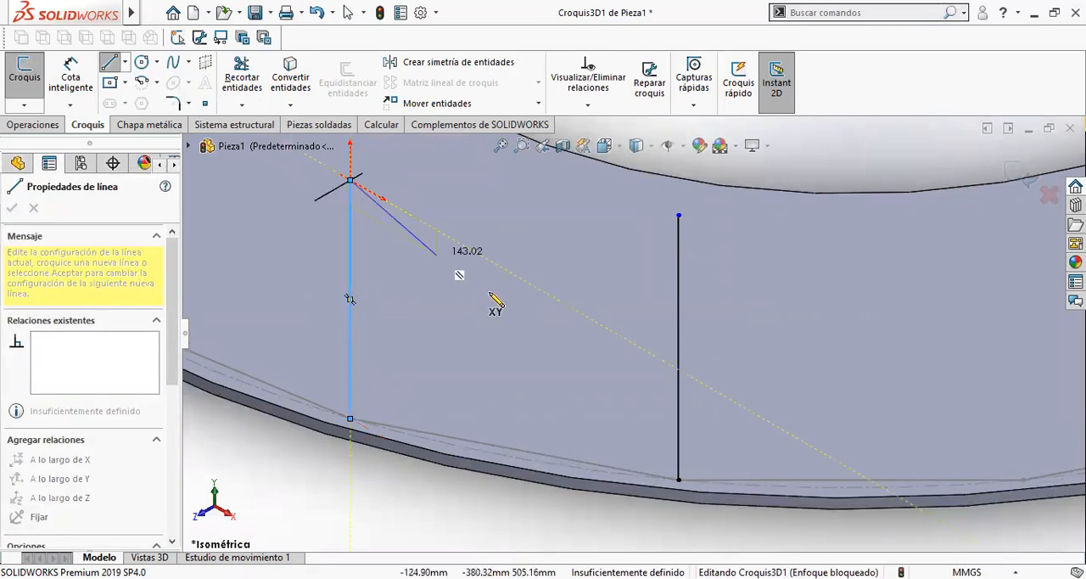
double_click(521, 338)
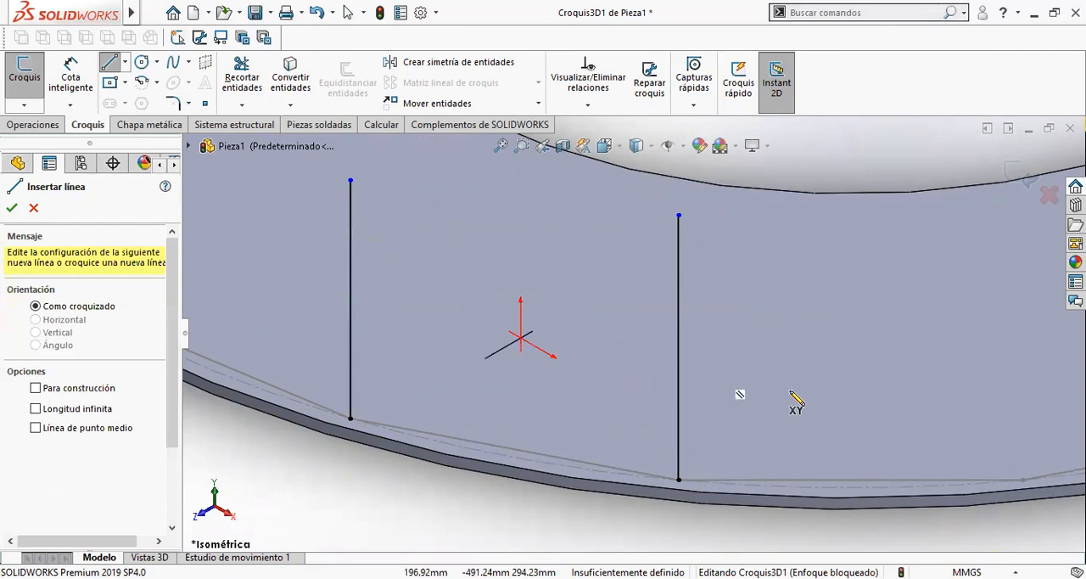
- Draw an upright line from the polygon vertex immediately to the right of the first line
scroll(794, 393, up, 4)
scroll(819, 413, down, 3)
click(829, 405)
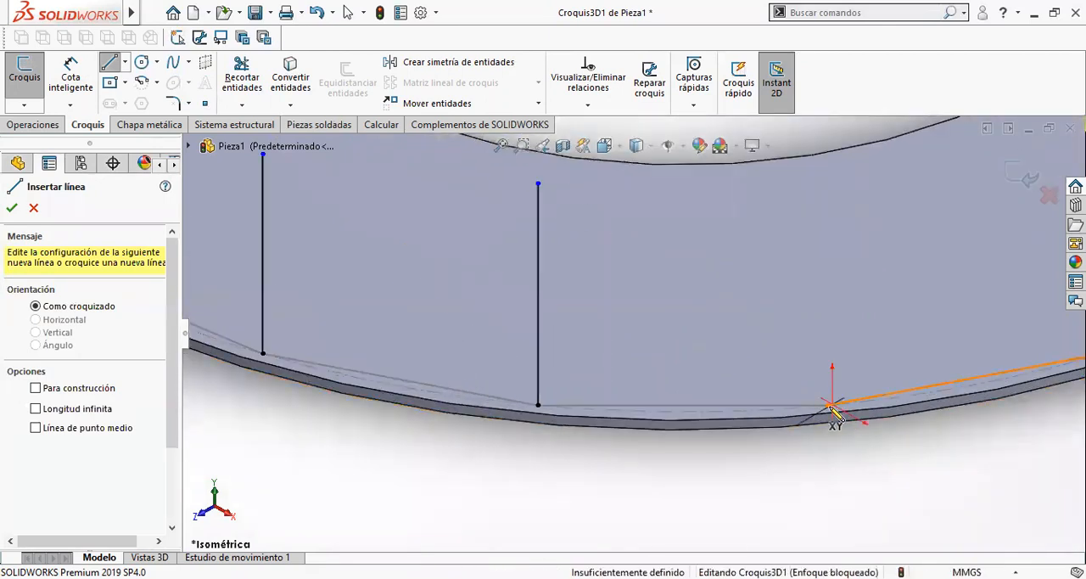
key(Escape)
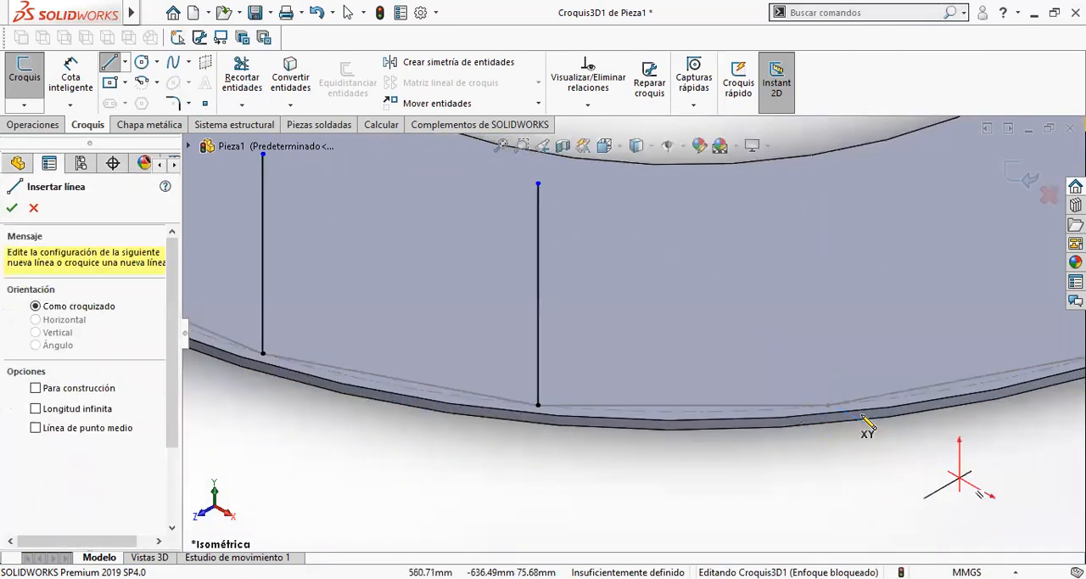
click(829, 406)
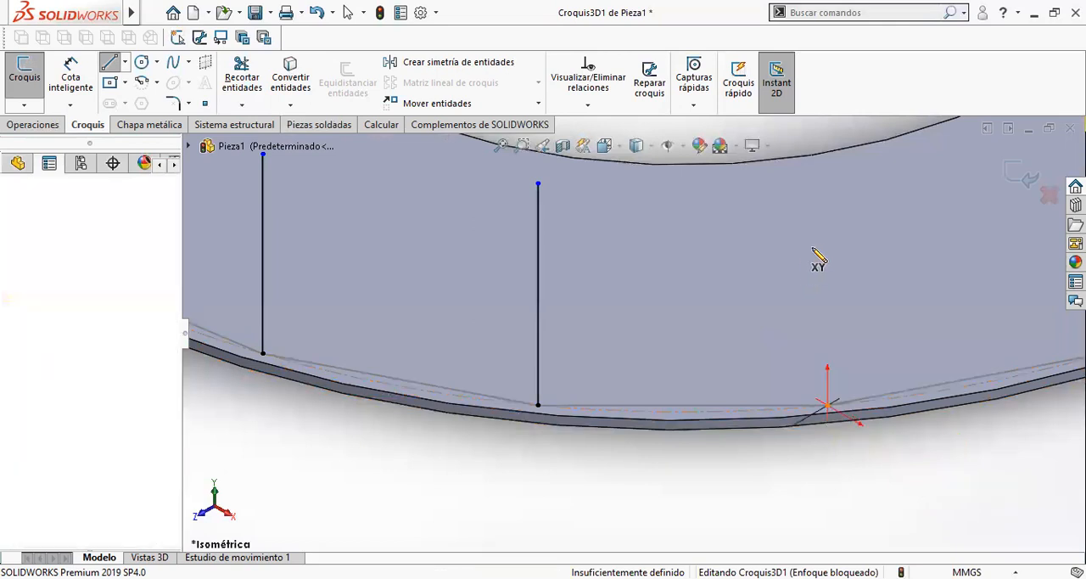
click(828, 223)
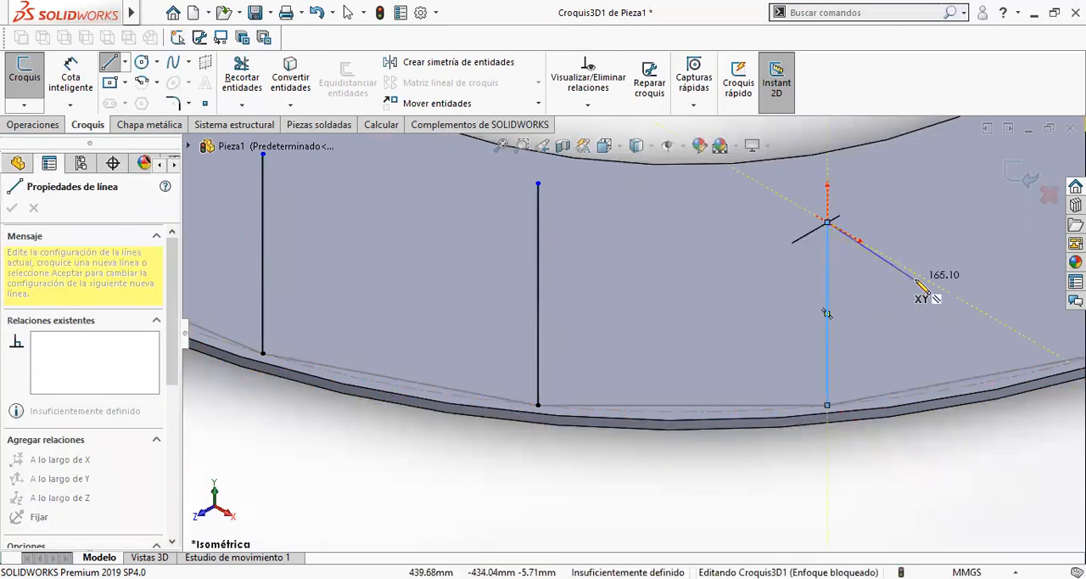
double_click(944, 280)
- Draw upright lines from the next two polygon vertices to the right, doing the farther vertex first
mouse_move(916, 298)
middle_down()
mouse_move(931, 266)
mouse_move(939, 281)
mouse_move(837, 245)
mouse_move(891, 264)
mouse_move(813, 266)
mouse_move(975, 317)
middle_up()
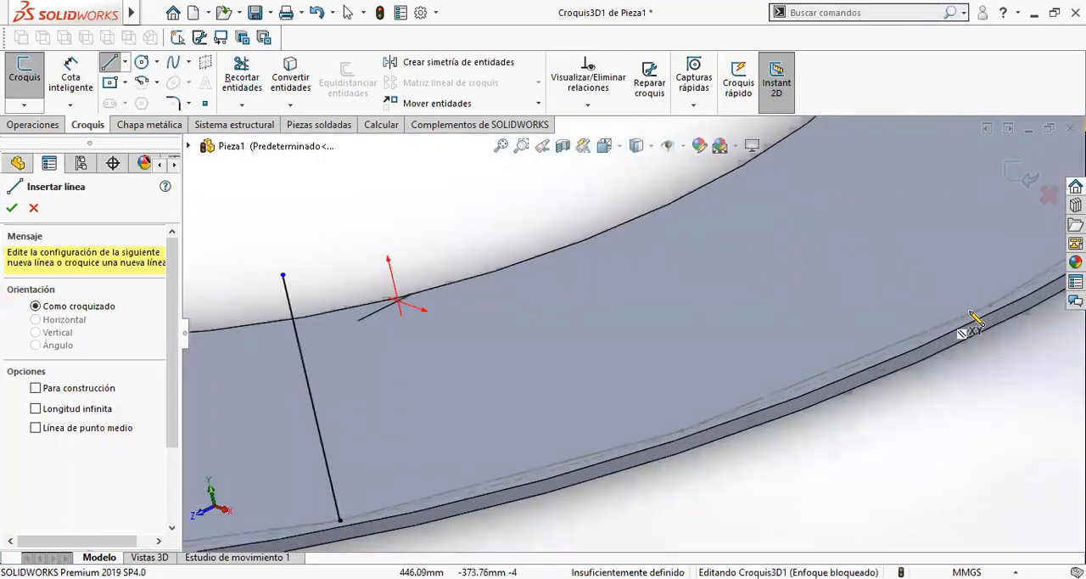
click(991, 308)
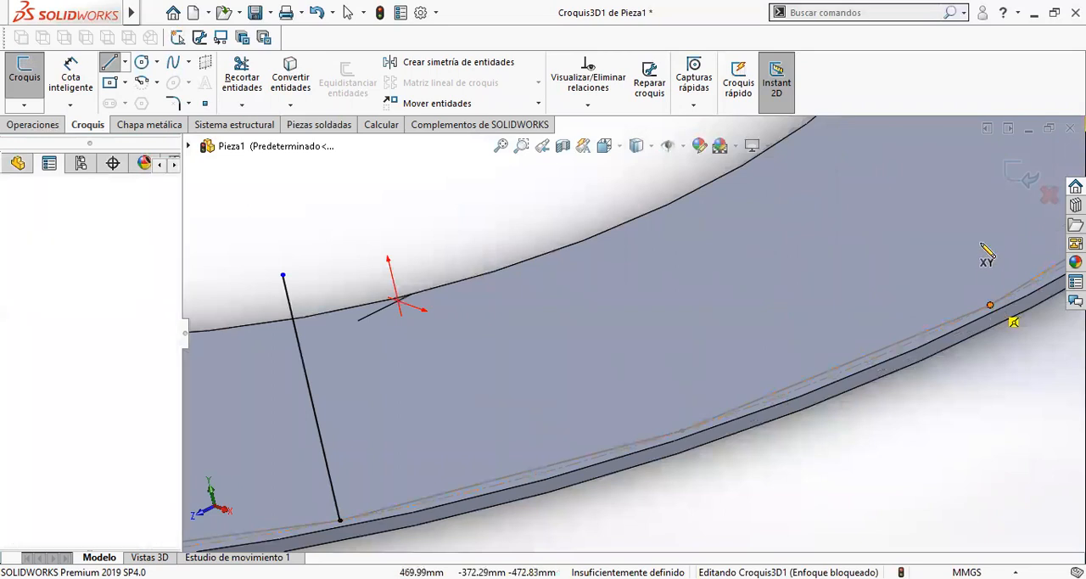
click(962, 182)
key(Escape)
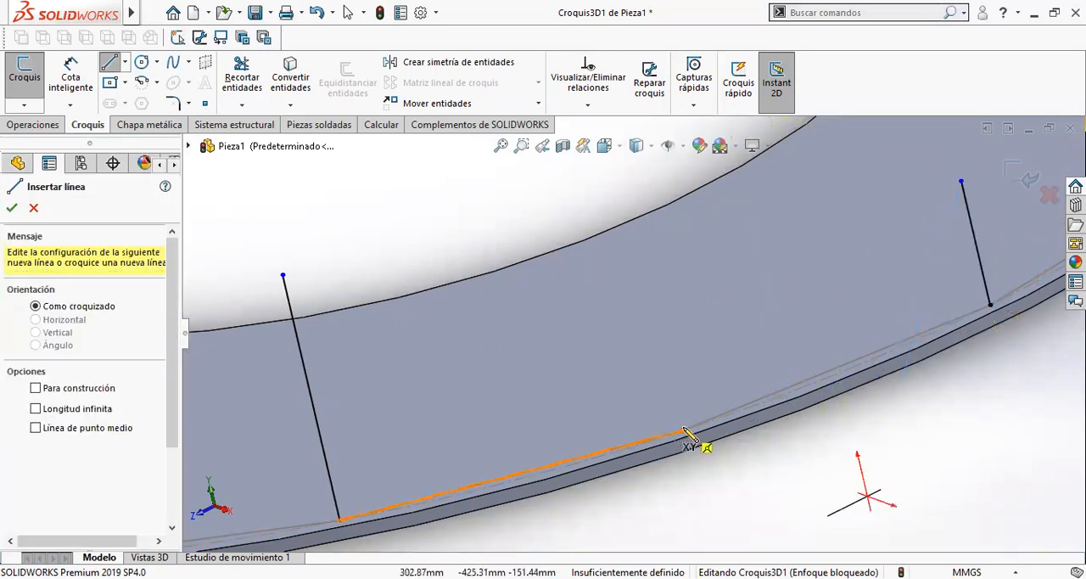
click(683, 432)
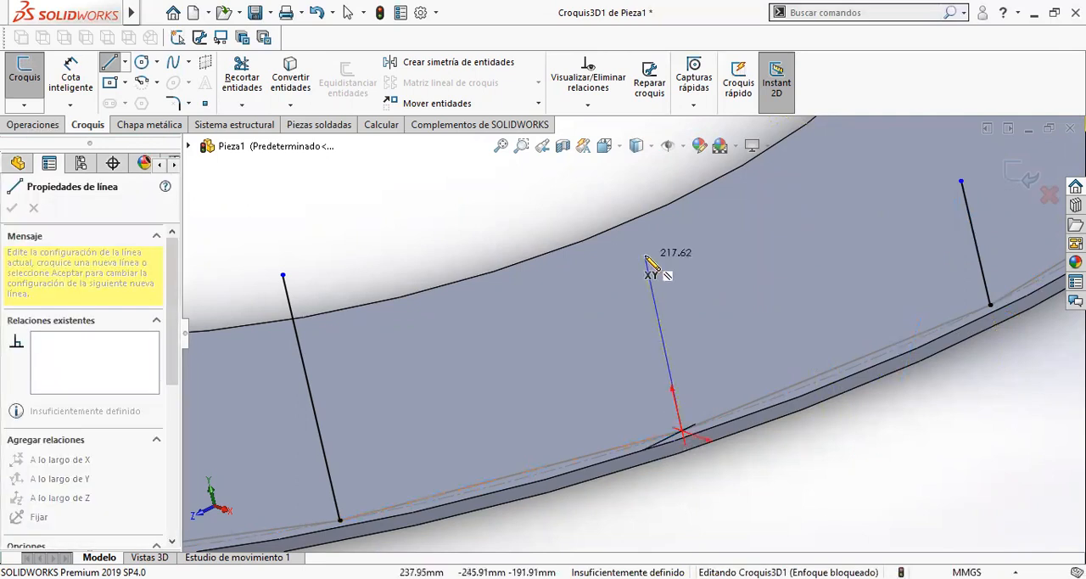
click(639, 253)
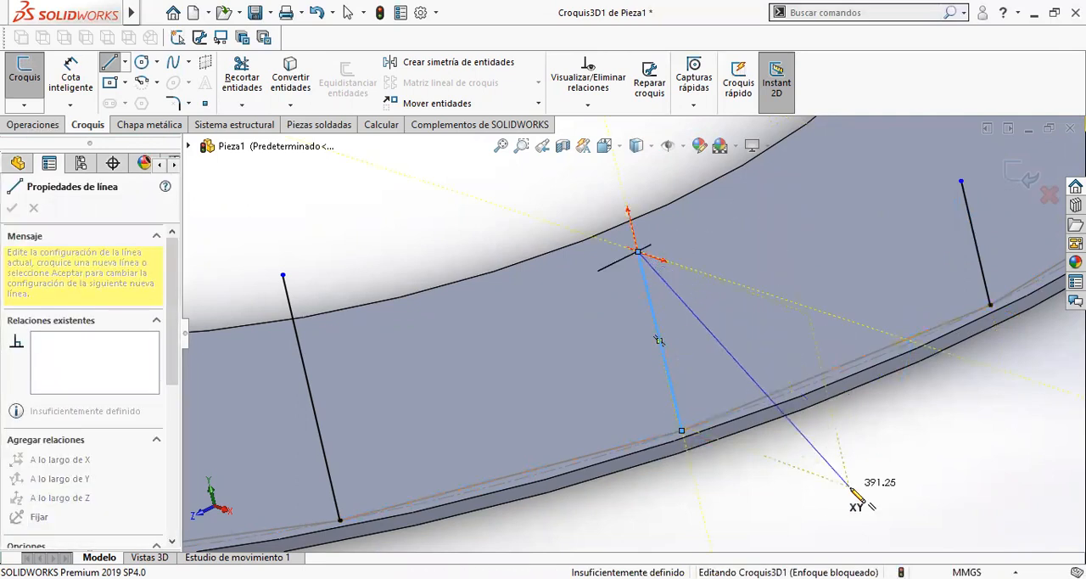
key(Escape)
- Draw the sixth upright line, starting at the next free polygon vertex to the right along the ring's outer edge
scroll(698, 373, up, 3)
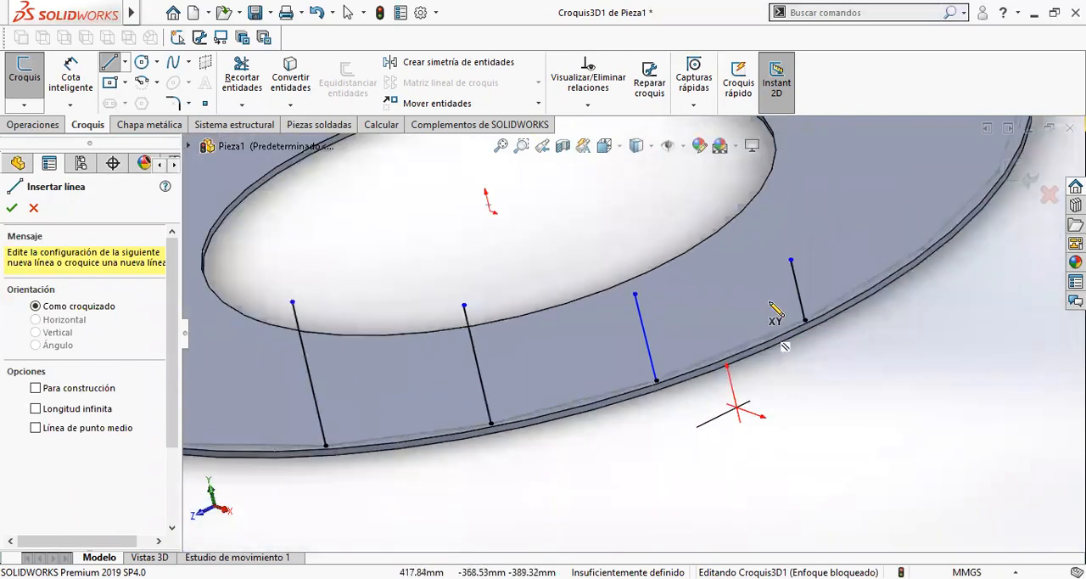
scroll(798, 249, down, 5)
scroll(873, 291, down, 2)
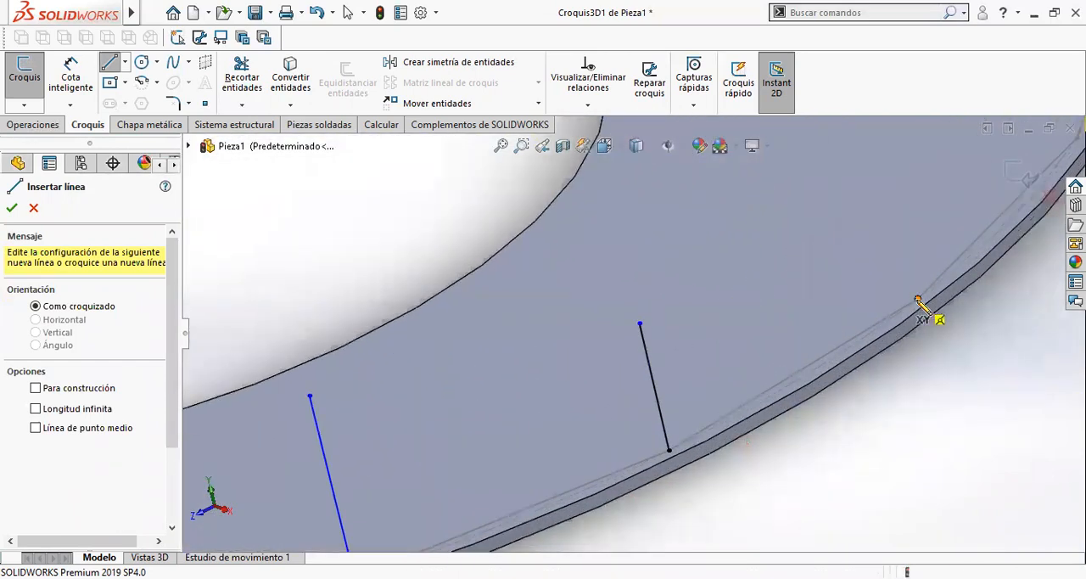
click(920, 300)
click(891, 184)
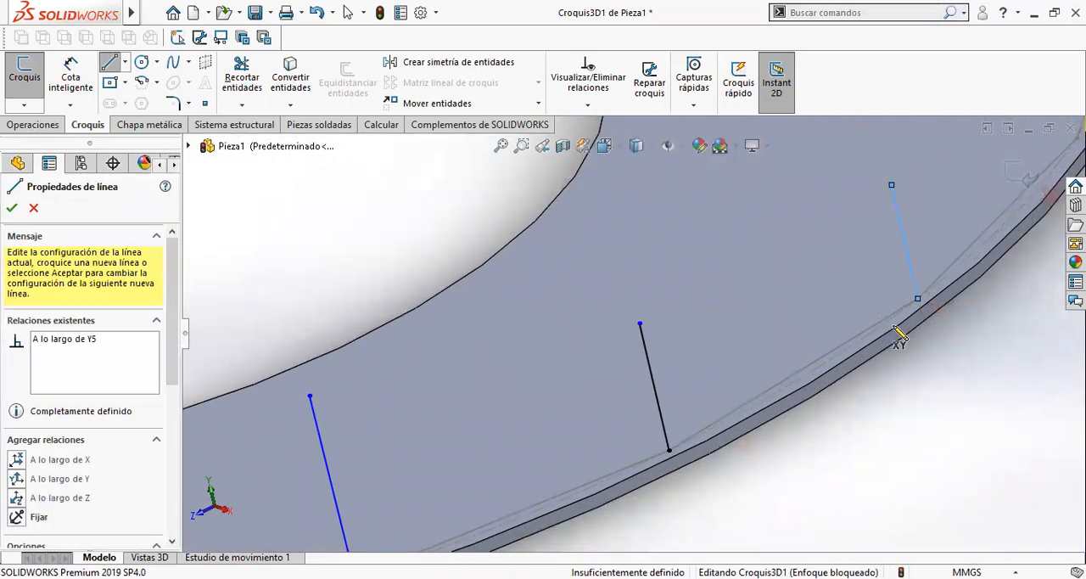
key(Escape)
- Draw the seventh upright line from the following polygon vertex, where the ring's outer edge curves toward the back
scroll(980, 449, up, 2)
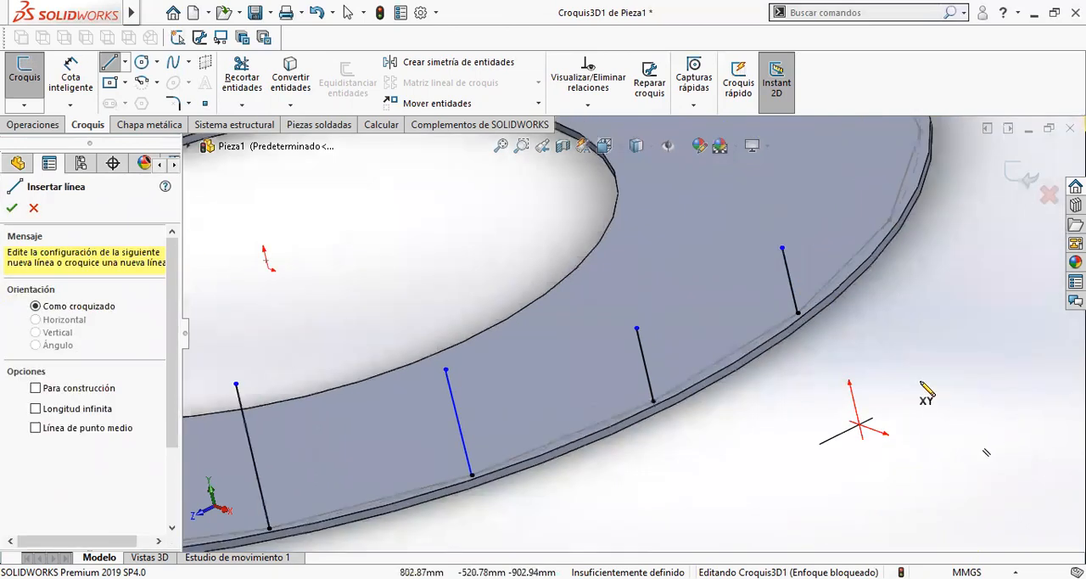
scroll(859, 229, down, 3)
scroll(849, 302, down, 1)
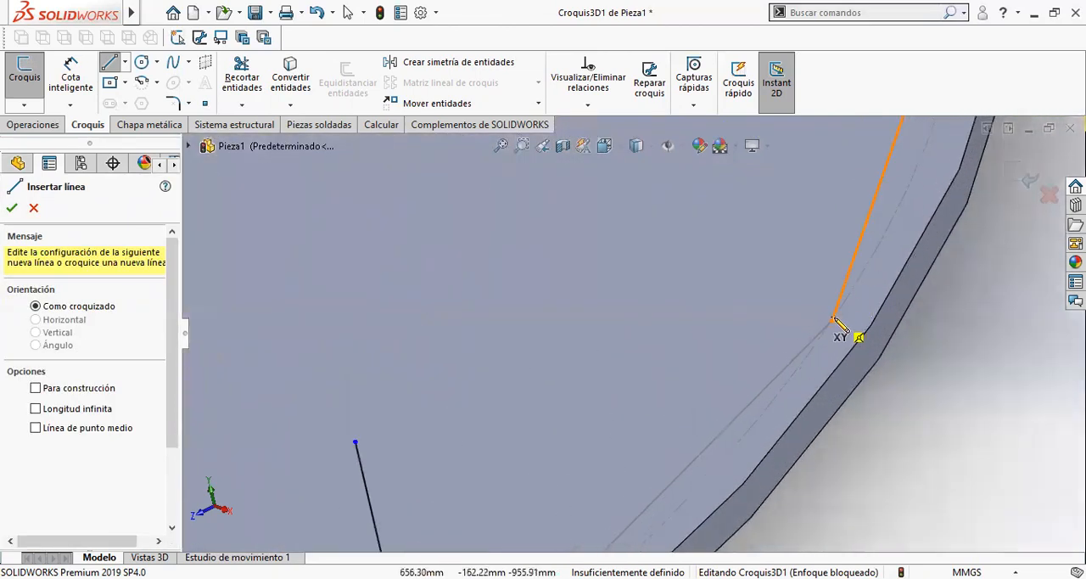
click(835, 325)
scroll(747, 272, up, 3)
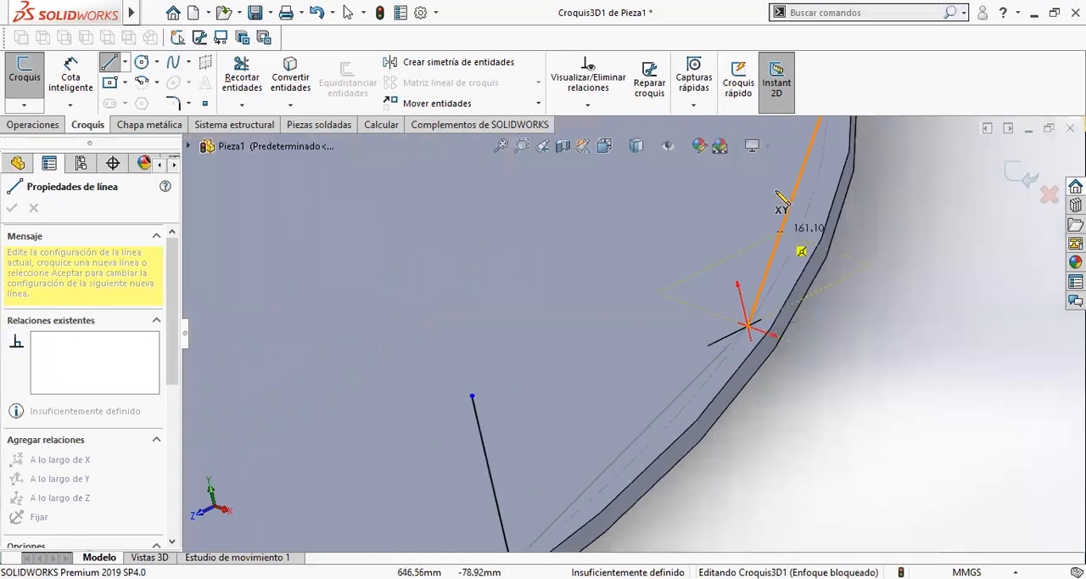
click(670, 210)
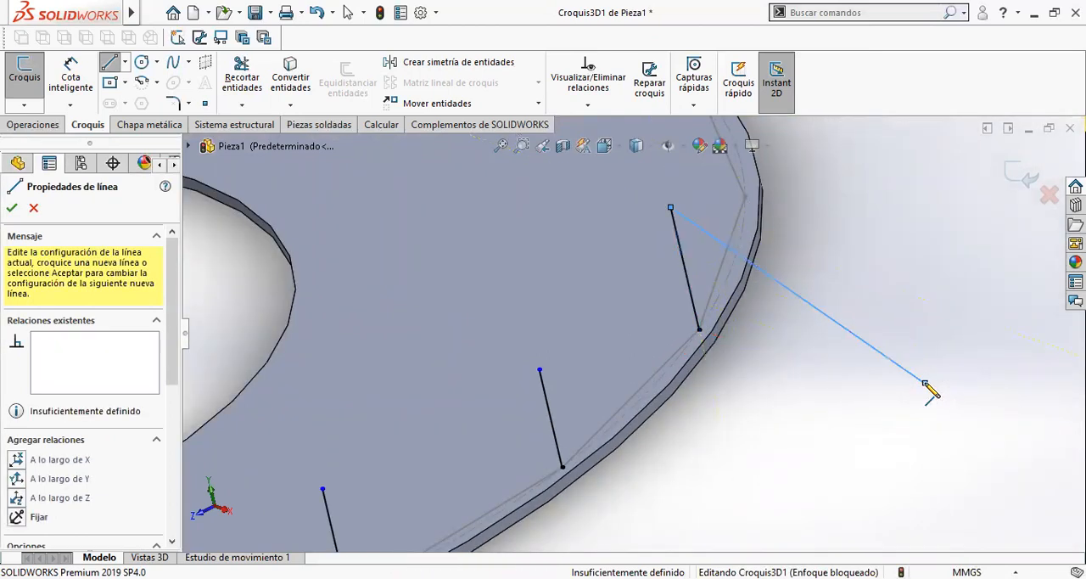
key(Escape)
- Draw the eighth upright line at the next free polygon vertex along the curve and discard the trailing segment
scroll(737, 255, up, 3)
scroll(688, 243, down, 5)
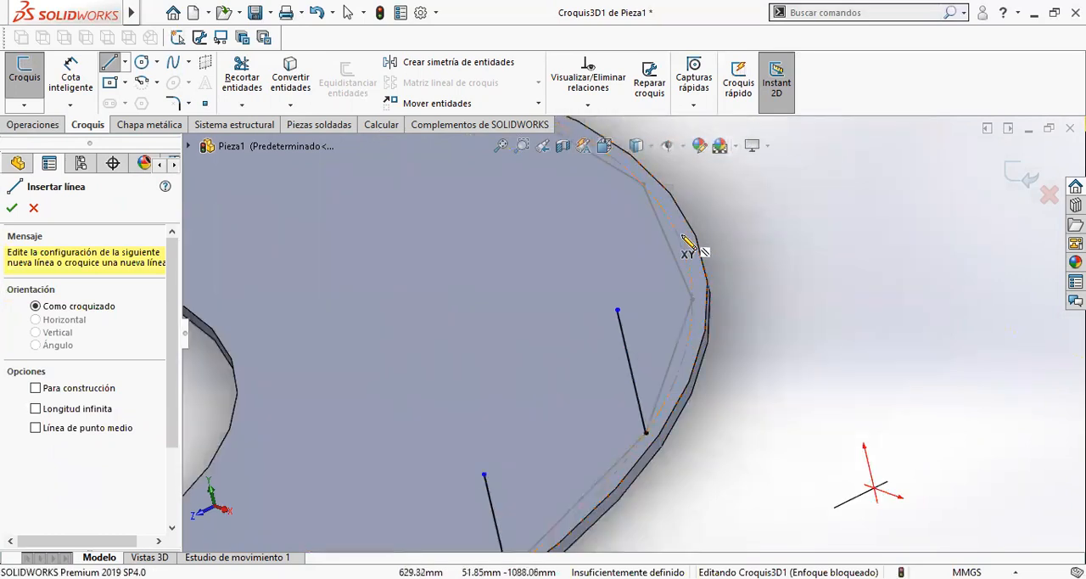
middle_drag(671, 337, 688, 369)
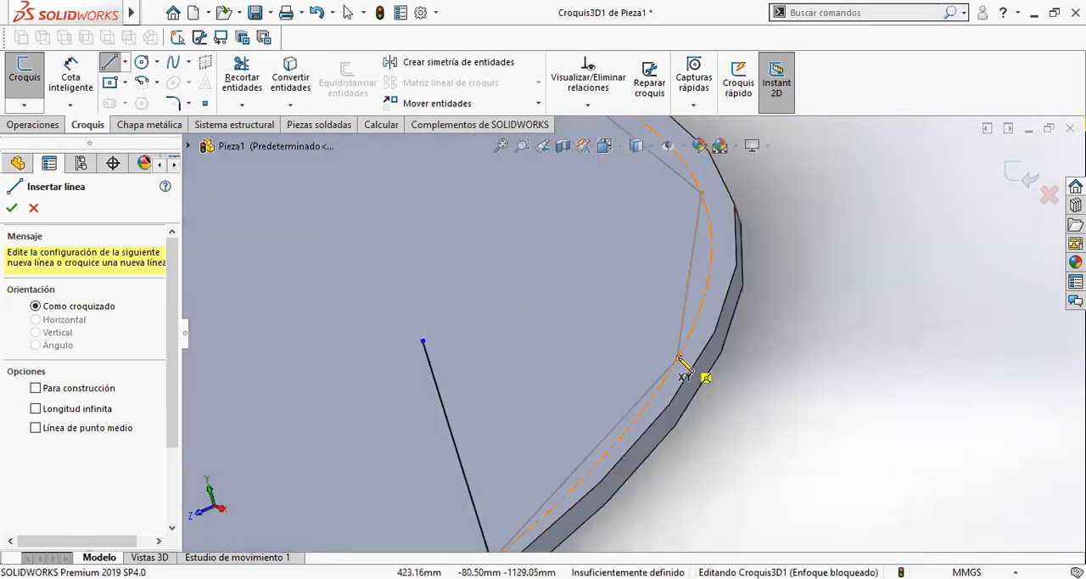
click(679, 363)
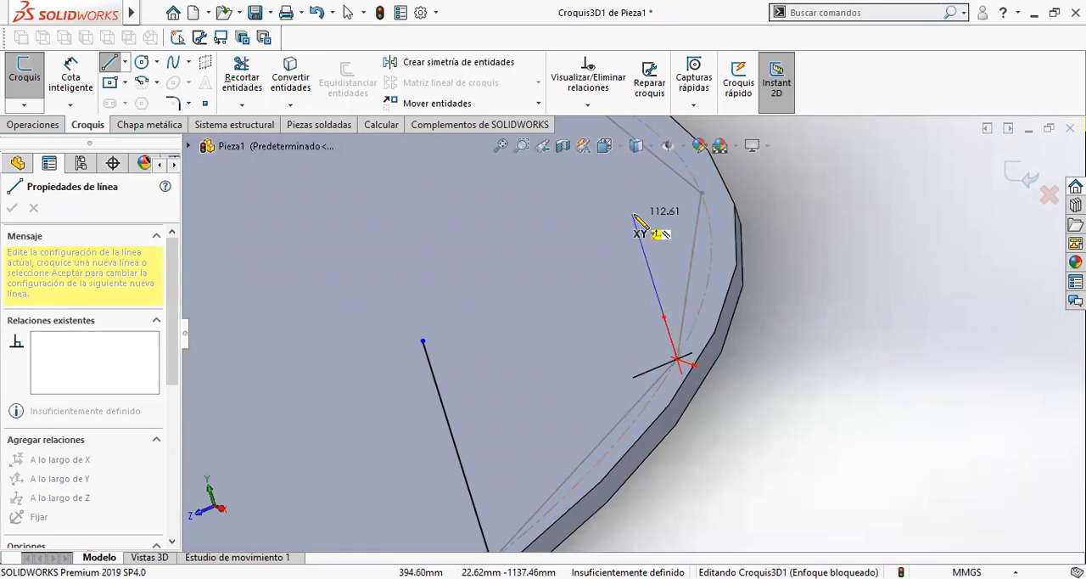
click(632, 211)
double_click(929, 356)
key(Delete)
- Draw the ninth upright line from the polygon vertex that follows the eighth line around the outer edge
scroll(807, 244, up, 2)
scroll(722, 237, down, 2)
middle_drag(694, 246, 658, 251)
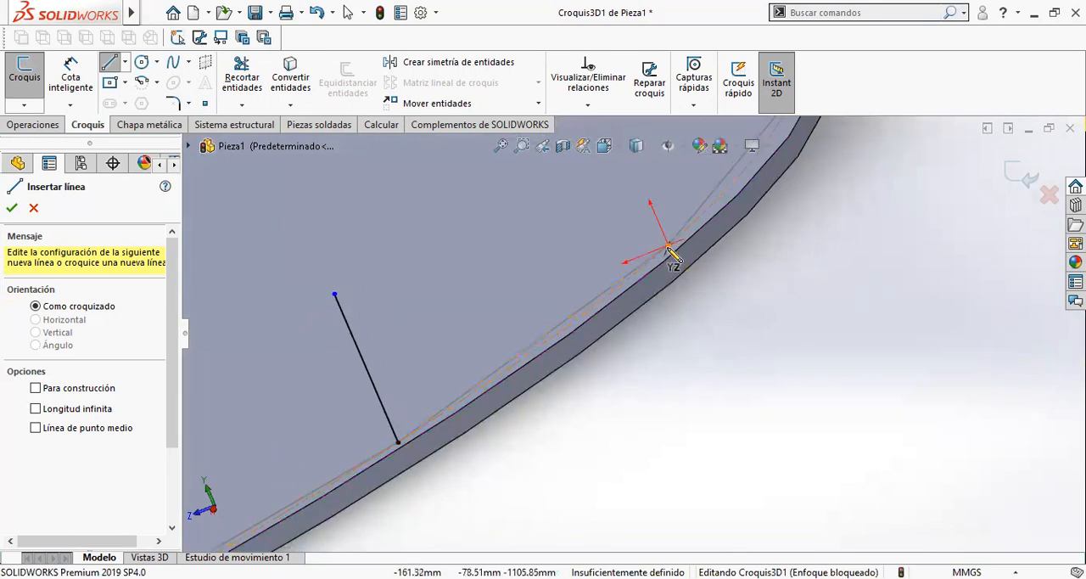
scroll(653, 245, up, 3)
click(624, 212)
click(616, 201)
double_click(895, 363)
- Draw the tenth upright line, about 167 mm long, from the next free polygon vertex near the ring's far end
scroll(726, 202, down, 3)
scroll(721, 196, up, 2)
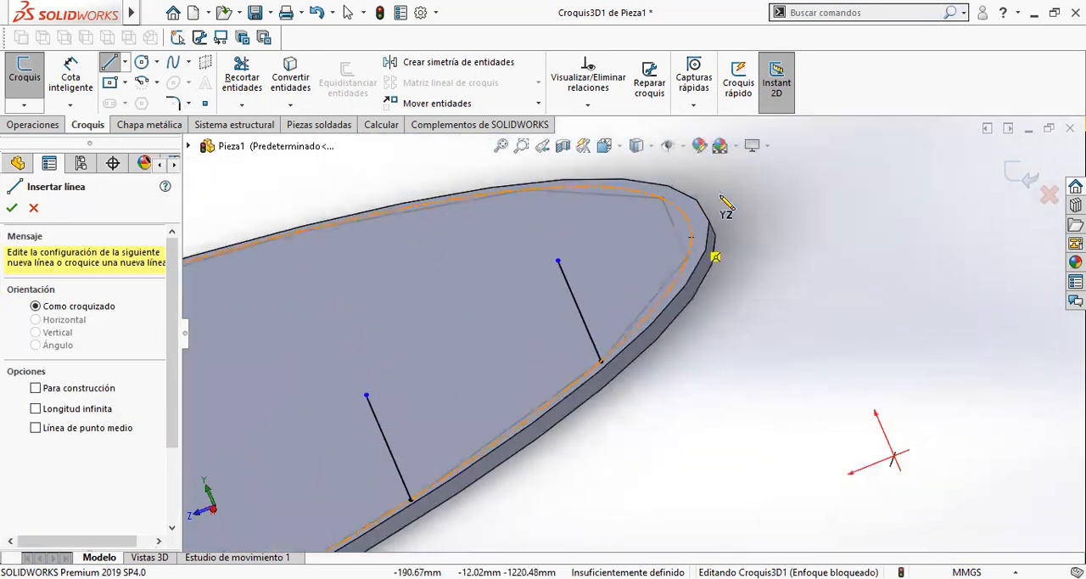
scroll(718, 244, down, 3)
click(688, 252)
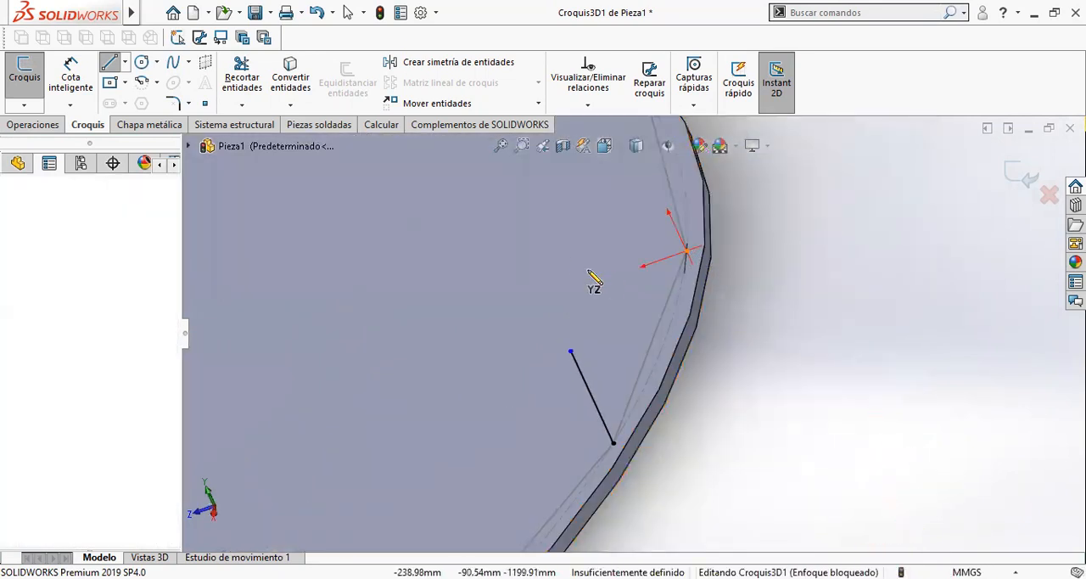
scroll(571, 236, up, 3)
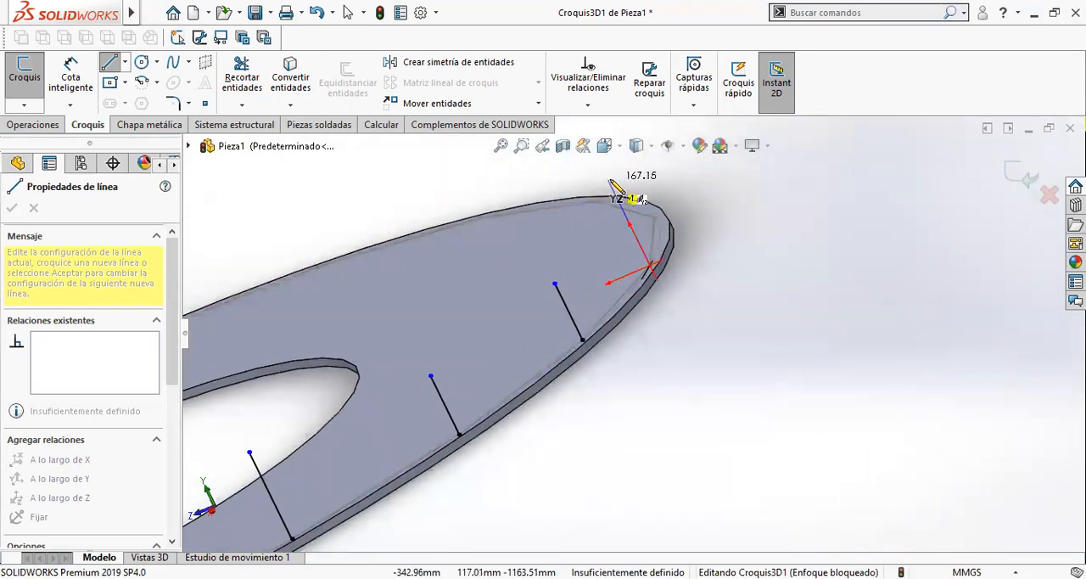
click(610, 180)
double_click(813, 286)
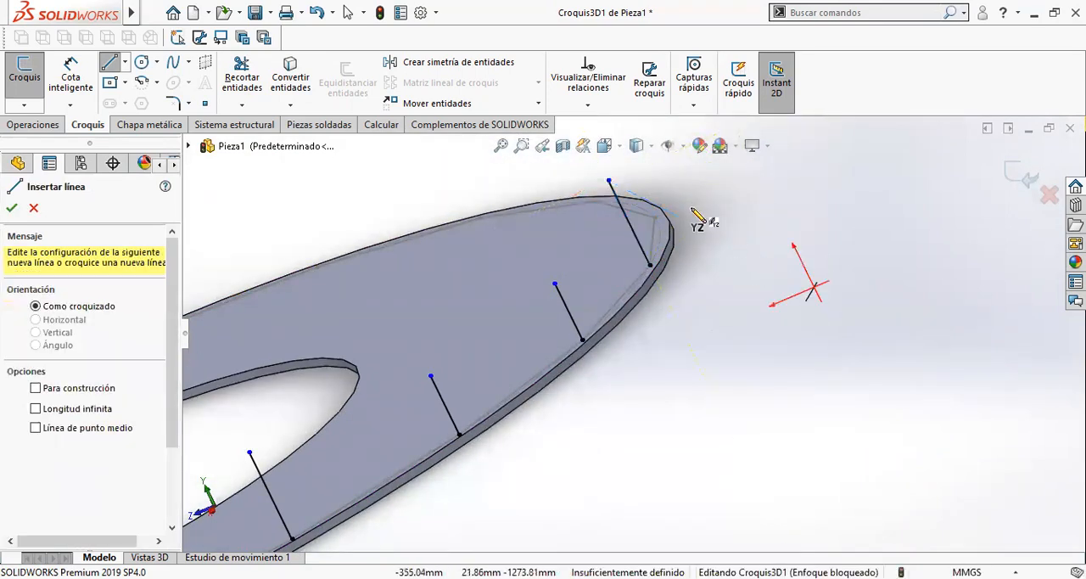
- Draw the eleventh upright line from the next free polygon vertex on the rear side of the ring
scroll(692, 210, down, 6)
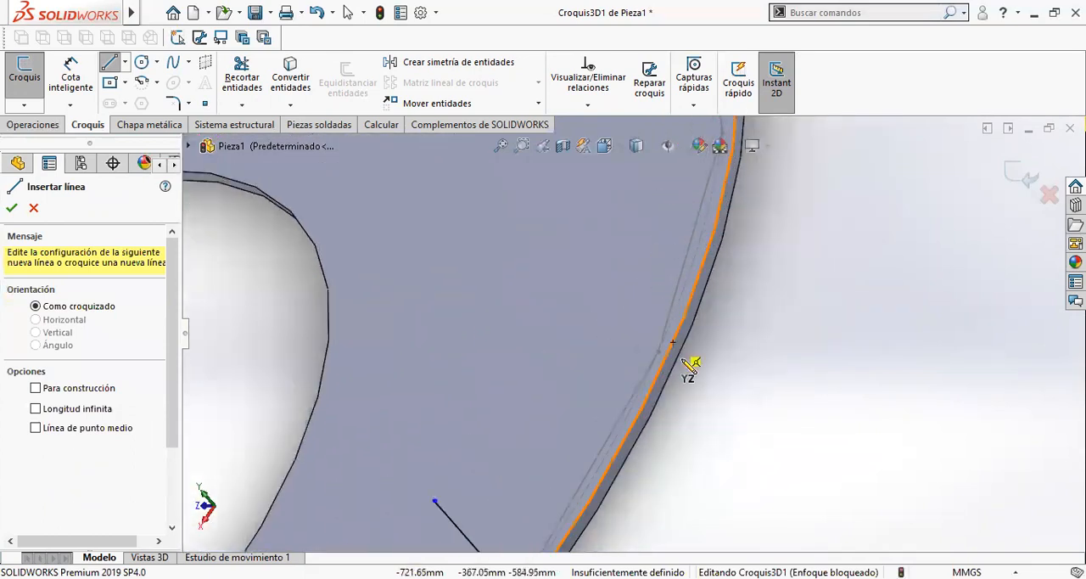
click(656, 352)
scroll(590, 297, up, 1)
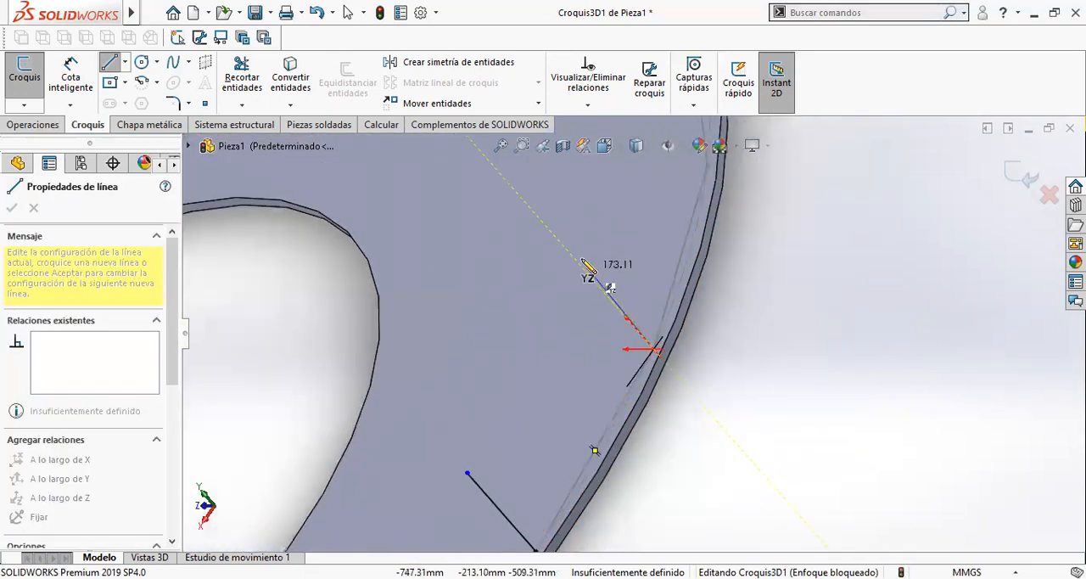
click(570, 256)
double_click(848, 334)
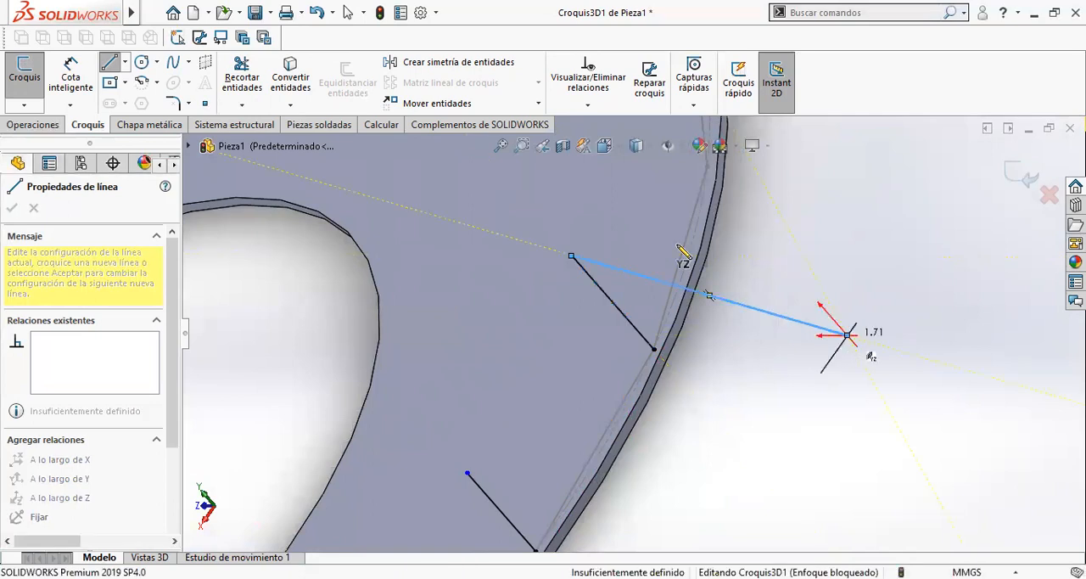
- Draw the twelfth upright line from the polygon vertex after the eleventh line and end the line chain
scroll(679, 222, up, 3)
scroll(673, 209, down, 2)
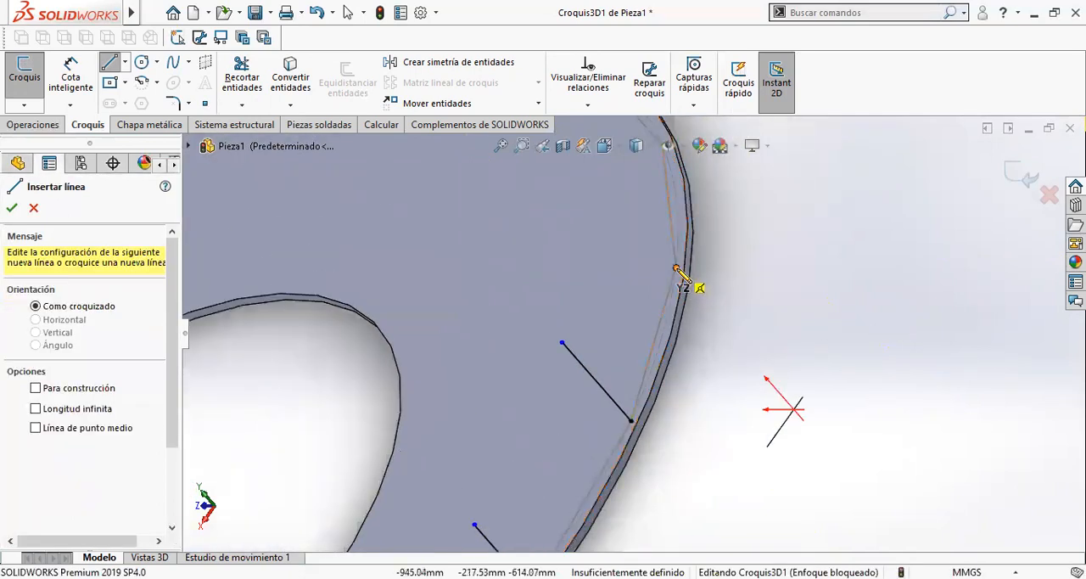
click(677, 264)
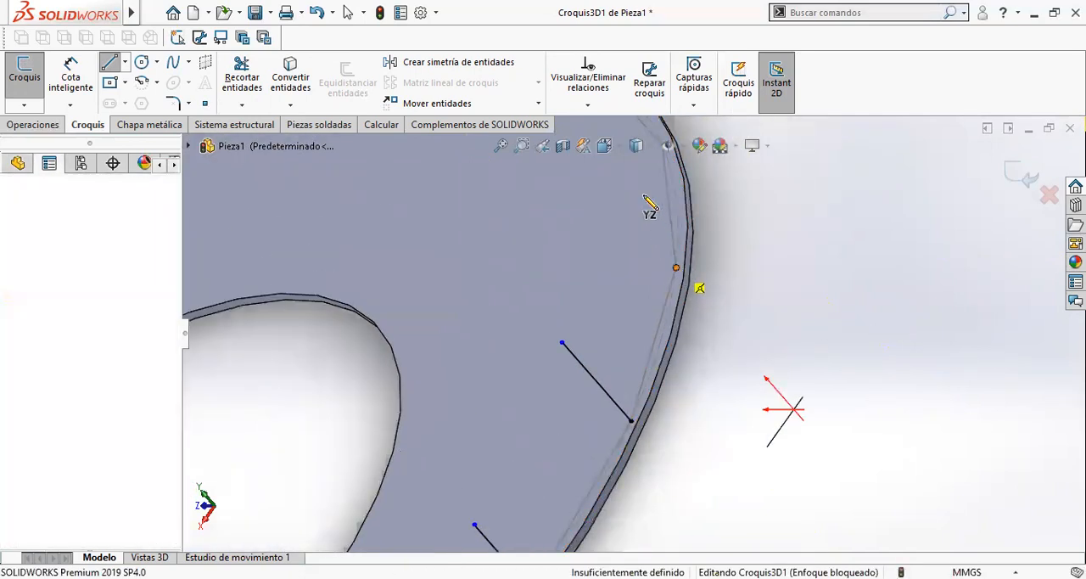
click(604, 185)
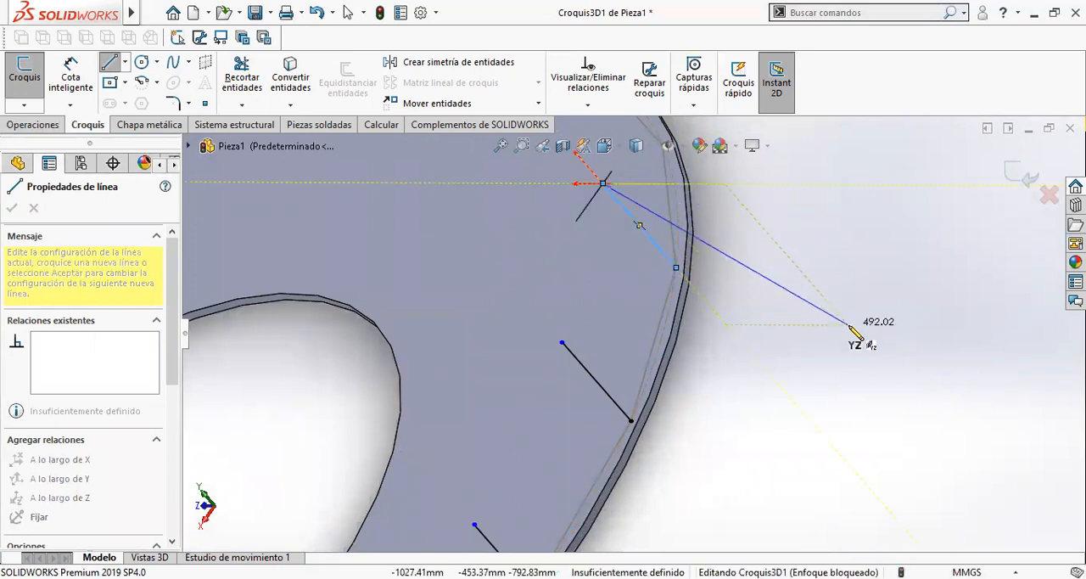
key(Escape)
- In the isometric view, draw an upright line from the free polygon vertex left of the leftmost front line
key(ctrl+7)
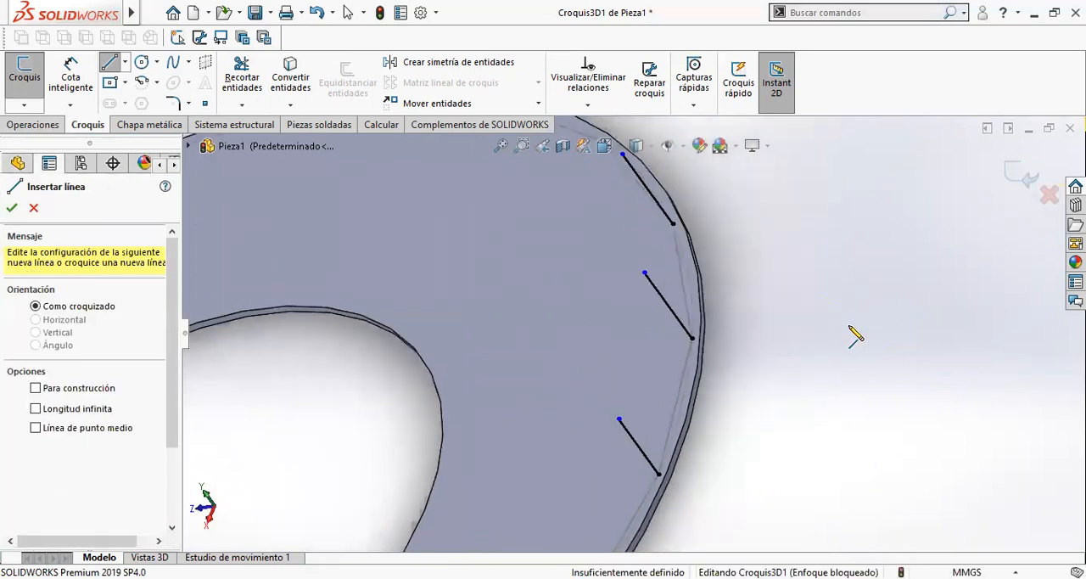
scroll(537, 416, down, 5)
scroll(531, 389, down, 3)
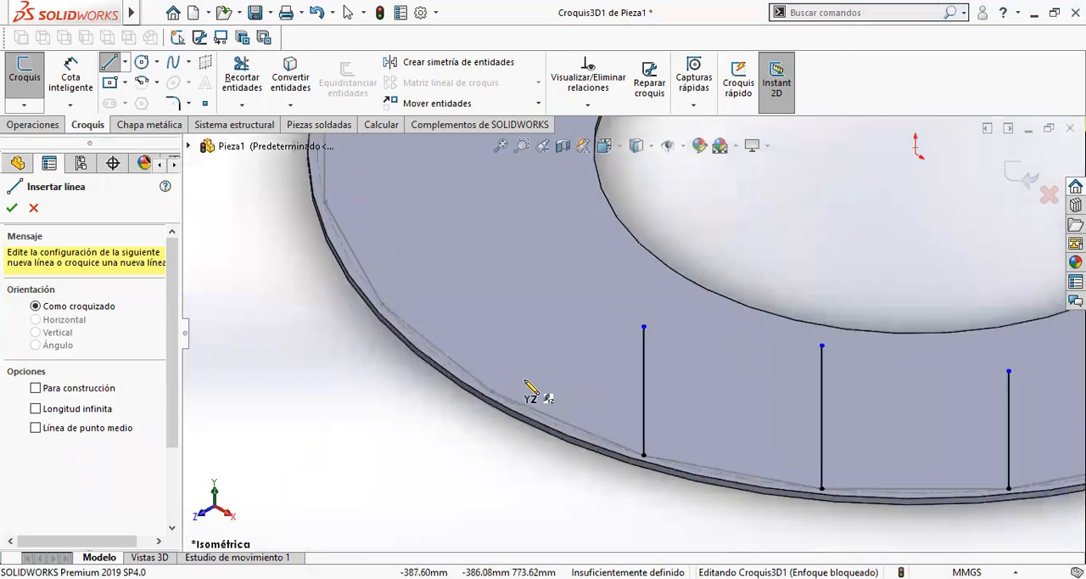
mouse_move(493, 392)
mouse_down()
mouse_move(506, 287)
mouse_move(492, 270)
mouse_up()
double_click(455, 271)
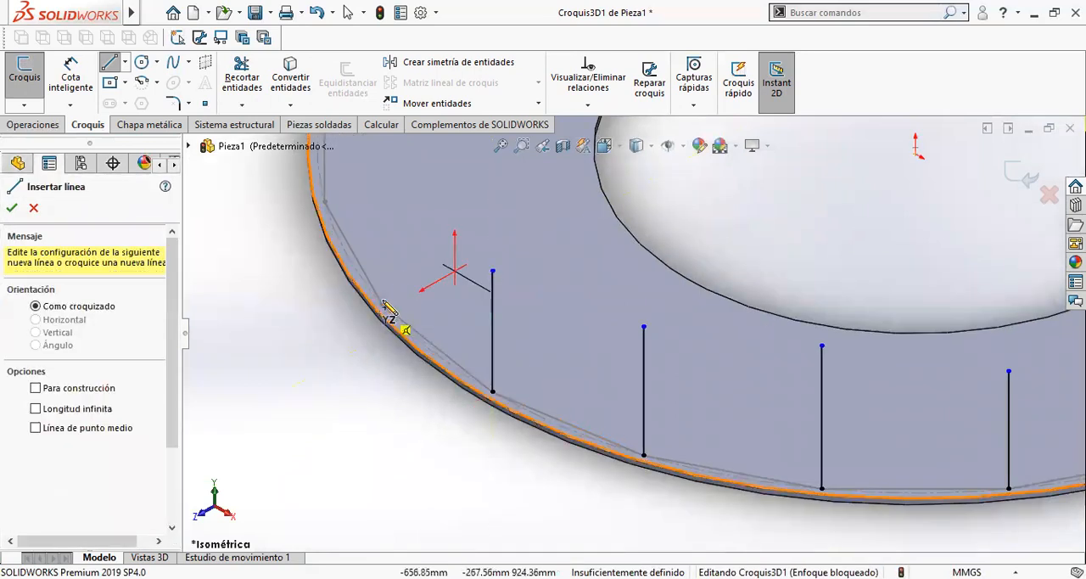
- Draw another upright line, about 262 mm long, from the next free polygon vertex farther left on the ring
drag(381, 303, 391, 200)
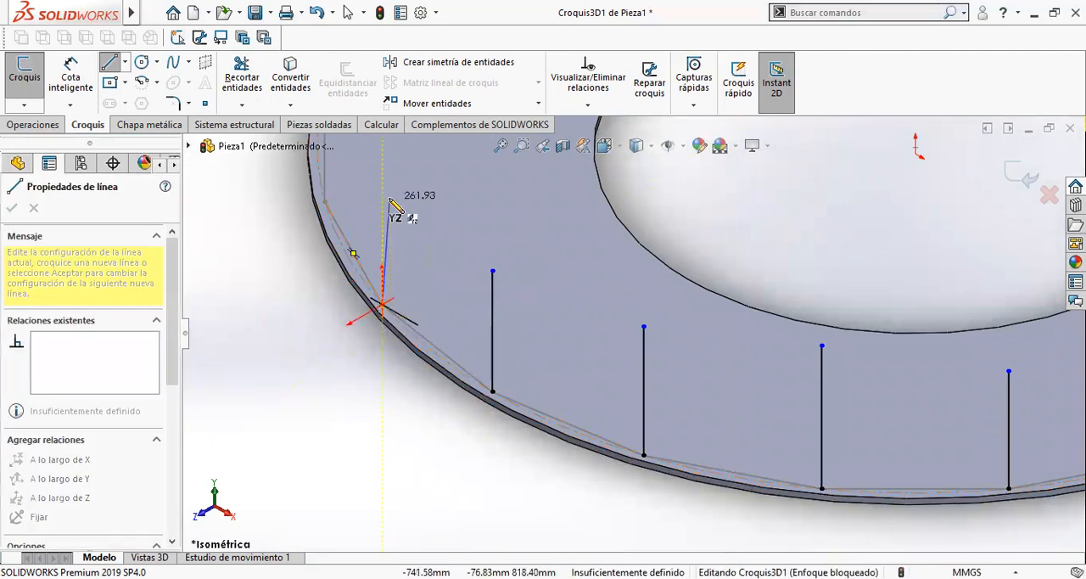
click(382, 197)
double_click(505, 197)
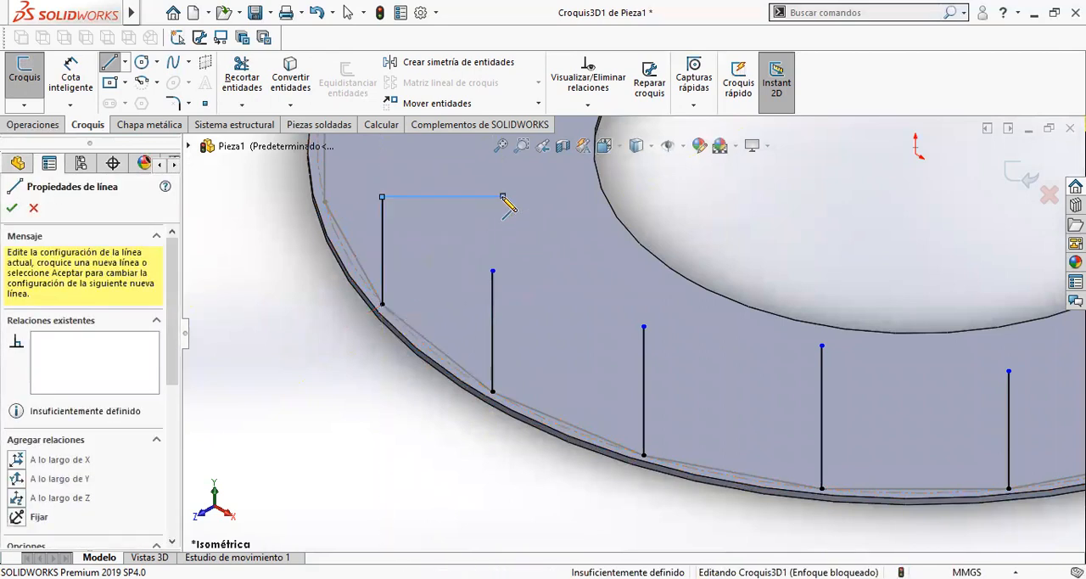
- Draw an upright line about 447 mm long from the next free polygon vertex on the ring's left side and end the chain
scroll(458, 202, up, 3)
scroll(450, 202, down, 2)
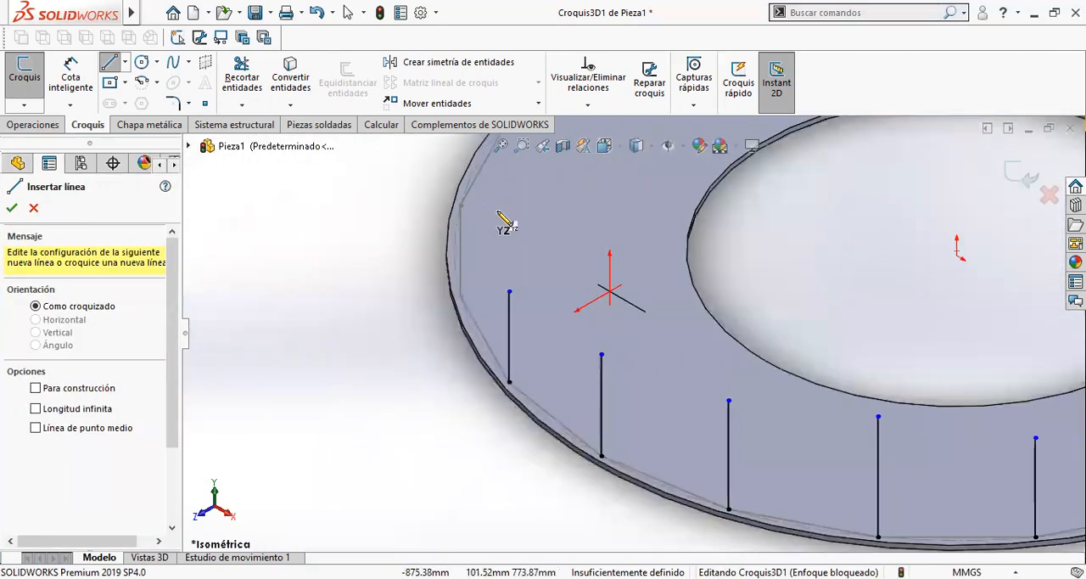
click(460, 295)
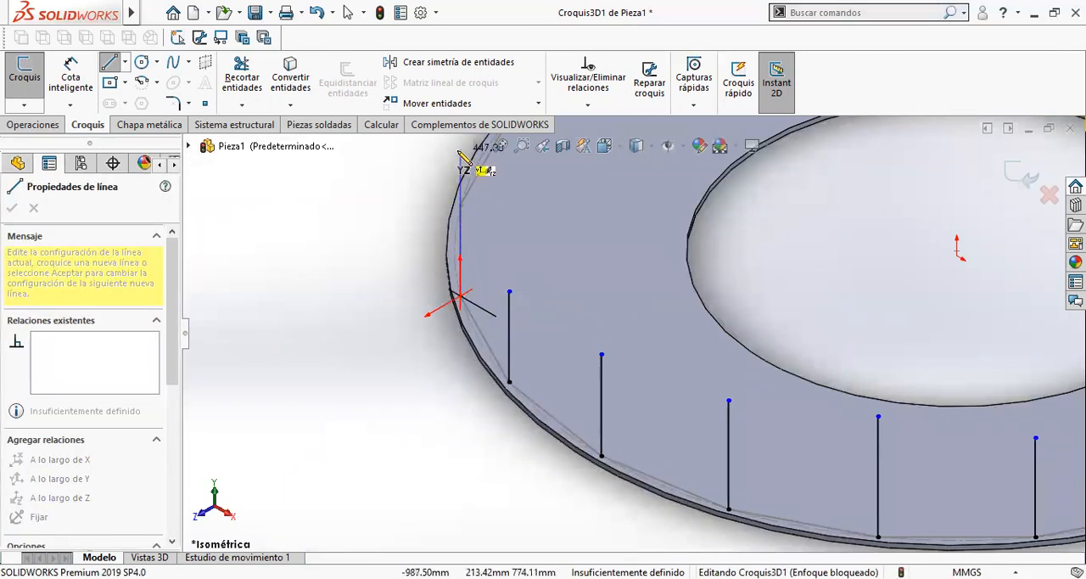
click(460, 151)
double_click(286, 246)
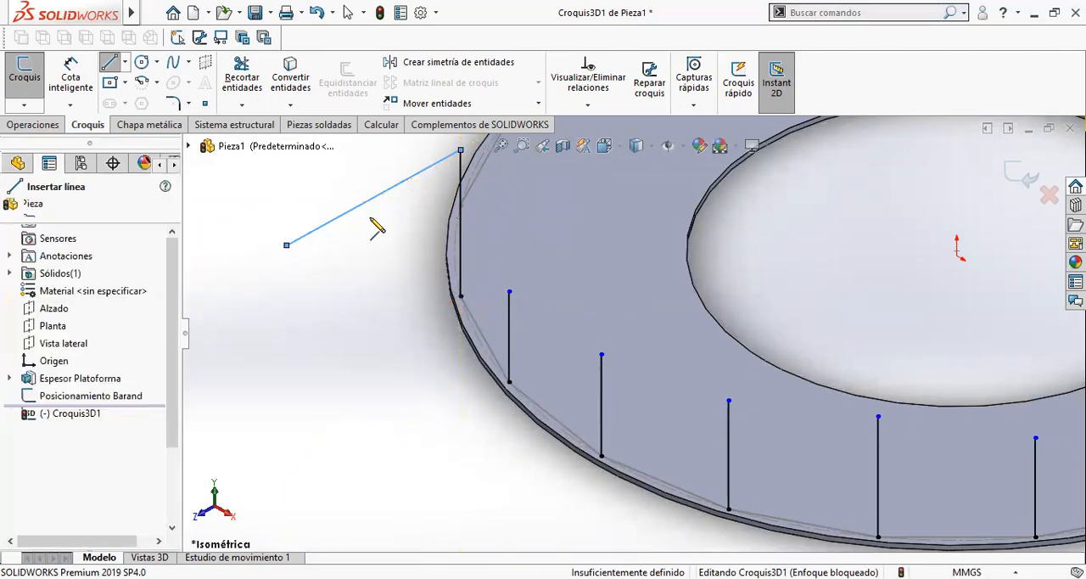
- Draw an upright line from the free polygon vertex adjacent to the 447 mm line and end the chain
middle_drag(509, 196, 481, 215)
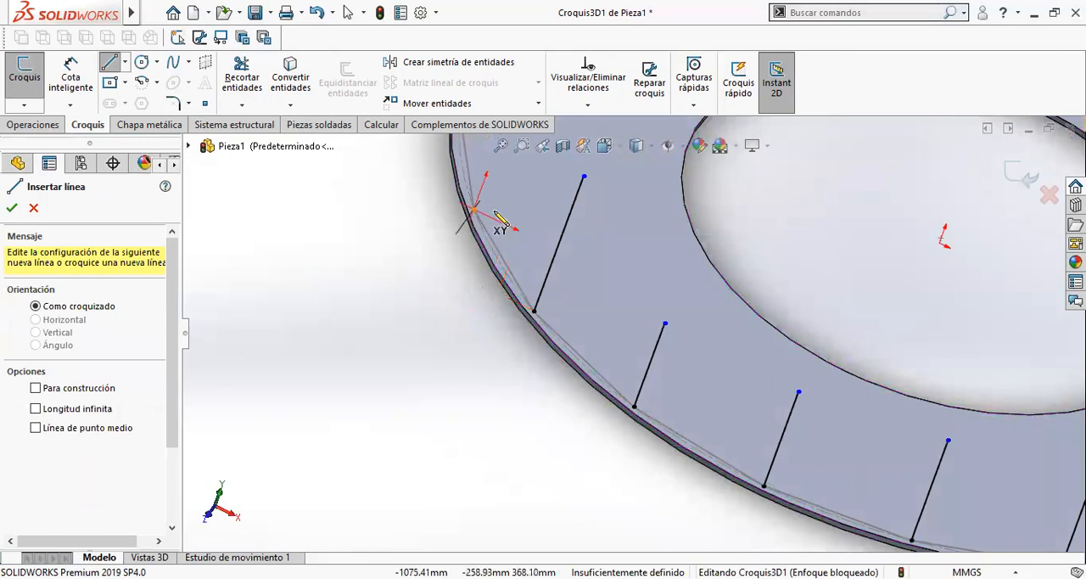
scroll(516, 206, up, 3)
click(572, 173)
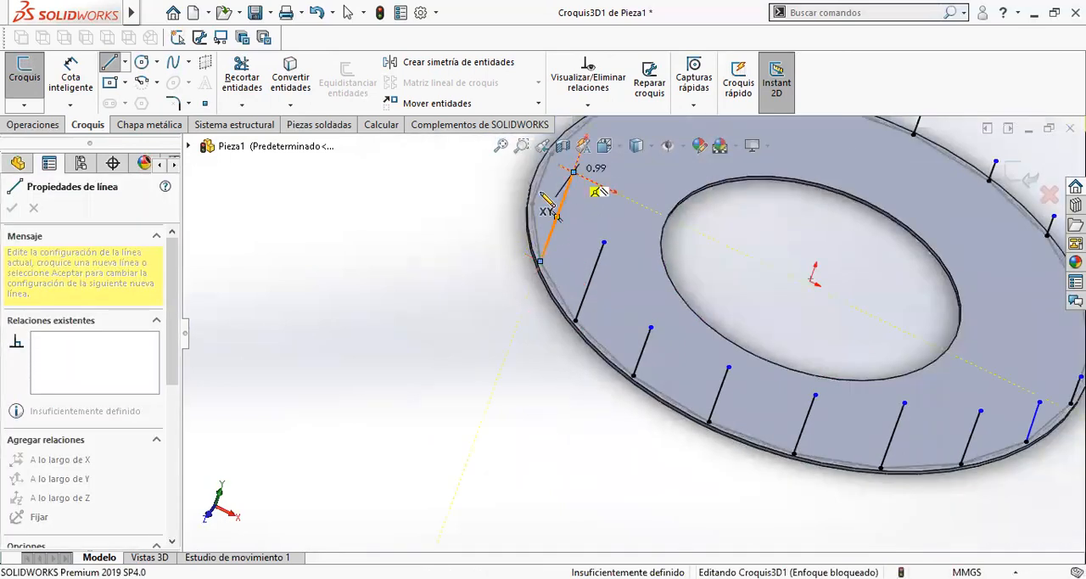
double_click(388, 267)
- Draw an upright line about 551 mm long from the following free polygon vertex on the ring's far left side and end the chain
scroll(534, 170, down, 5)
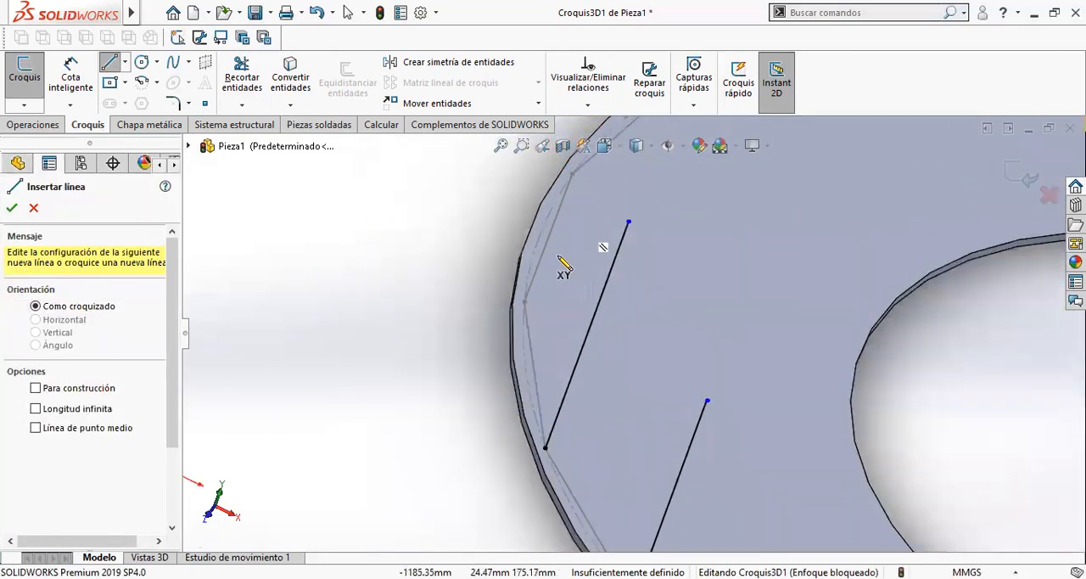
click(524, 303)
scroll(626, 271, up, 2)
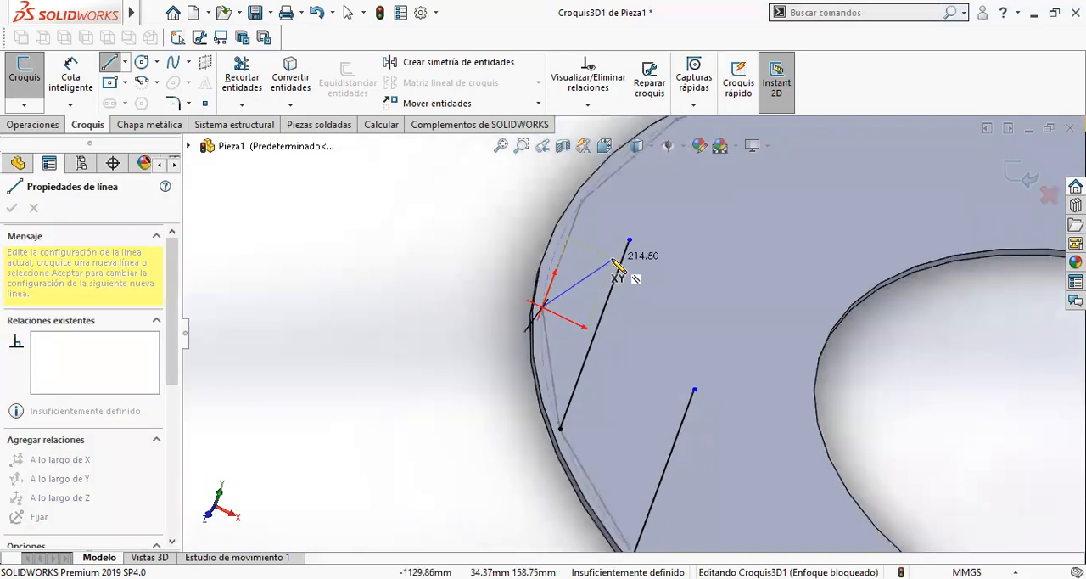
scroll(597, 155, up, 1)
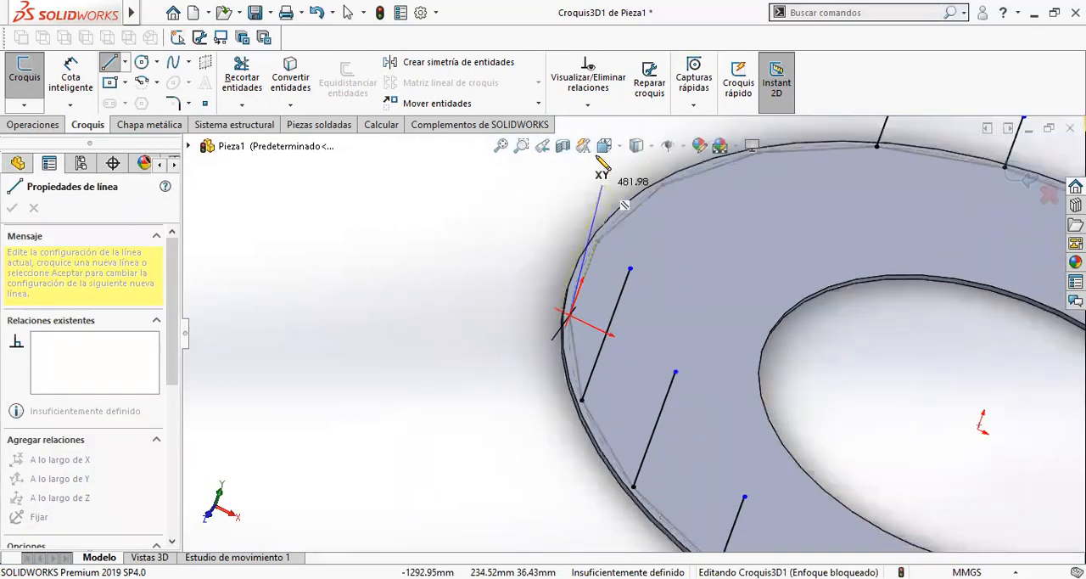
scroll(601, 157, down, 1)
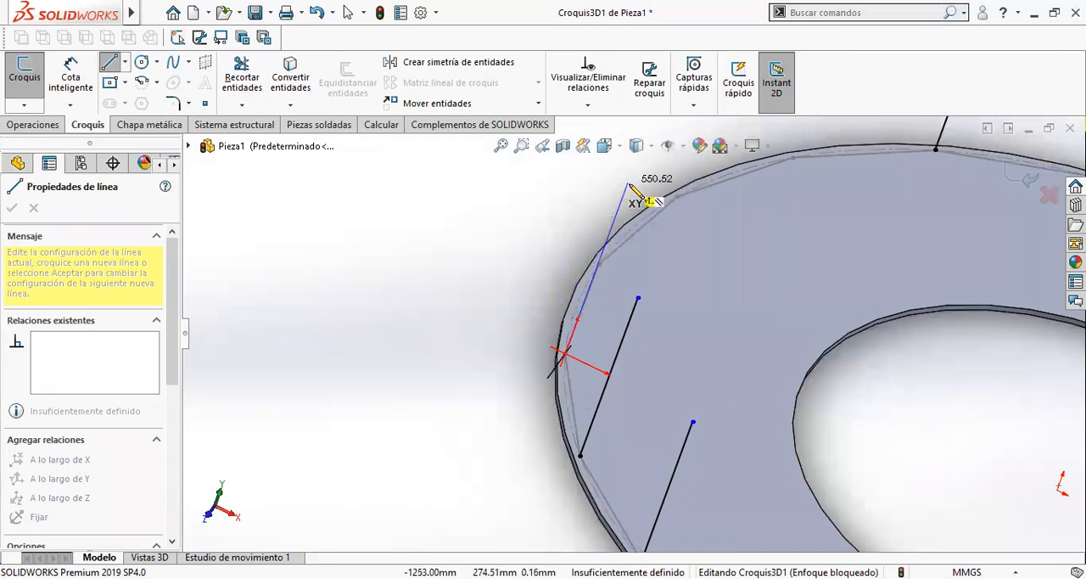
click(628, 184)
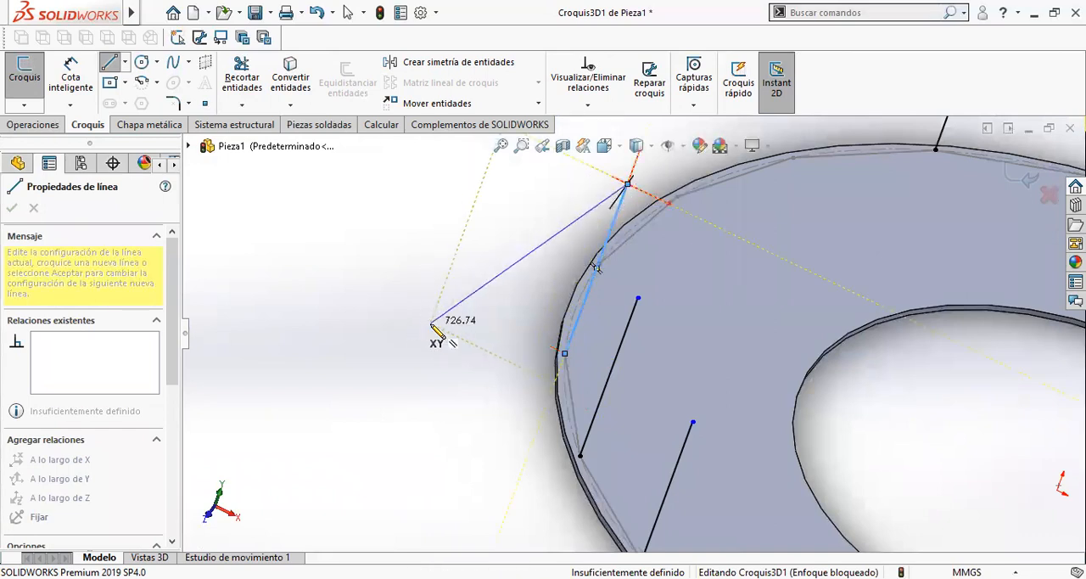
double_click(431, 323)
- Draw an upright line about 336 mm long from the next free polygon vertex toward the rear of the ring and end the chain
middle_drag(645, 251, 607, 259)
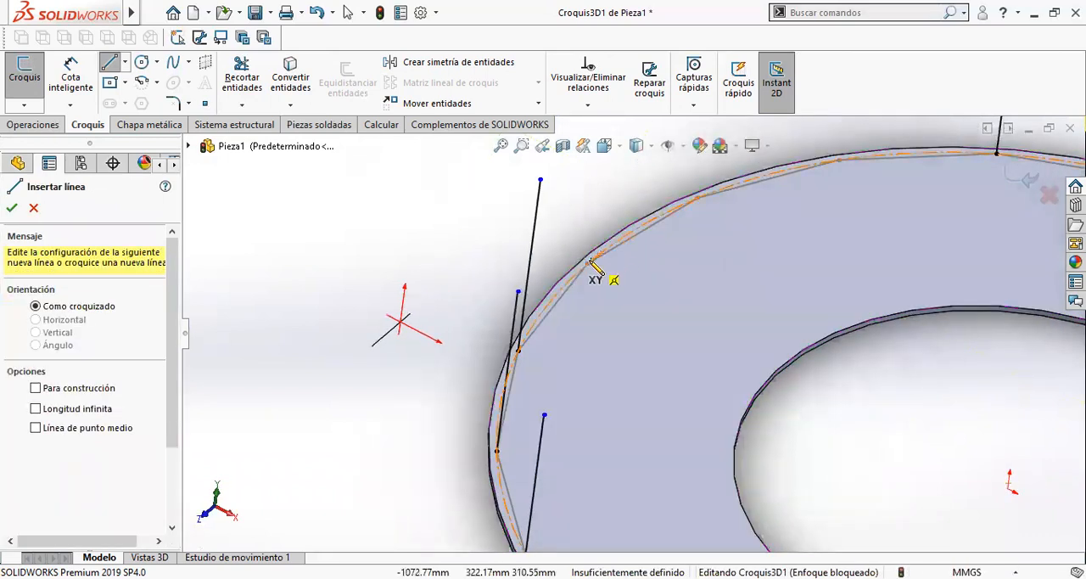
click(587, 265)
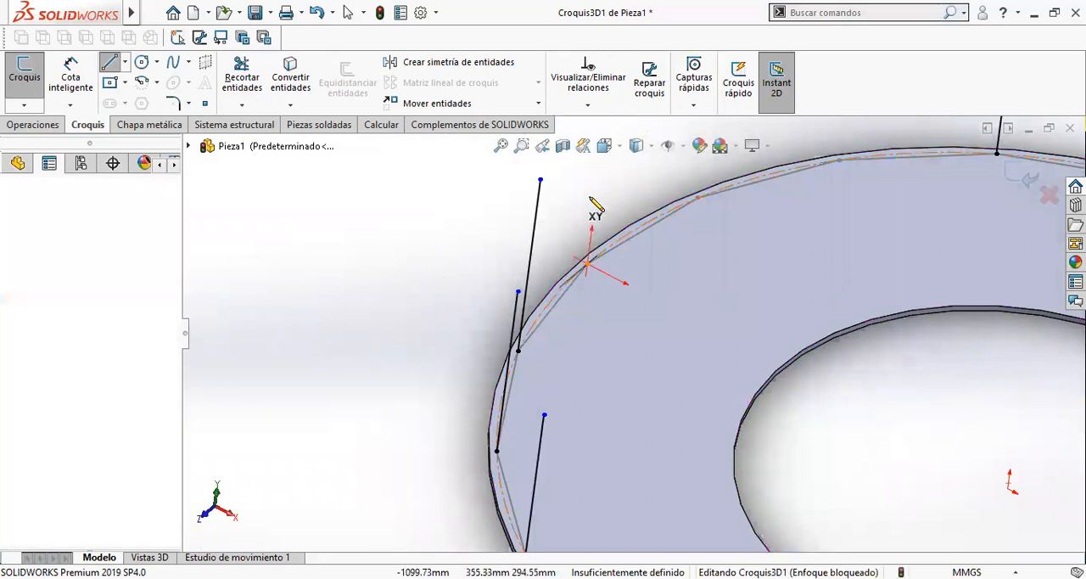
click(601, 161)
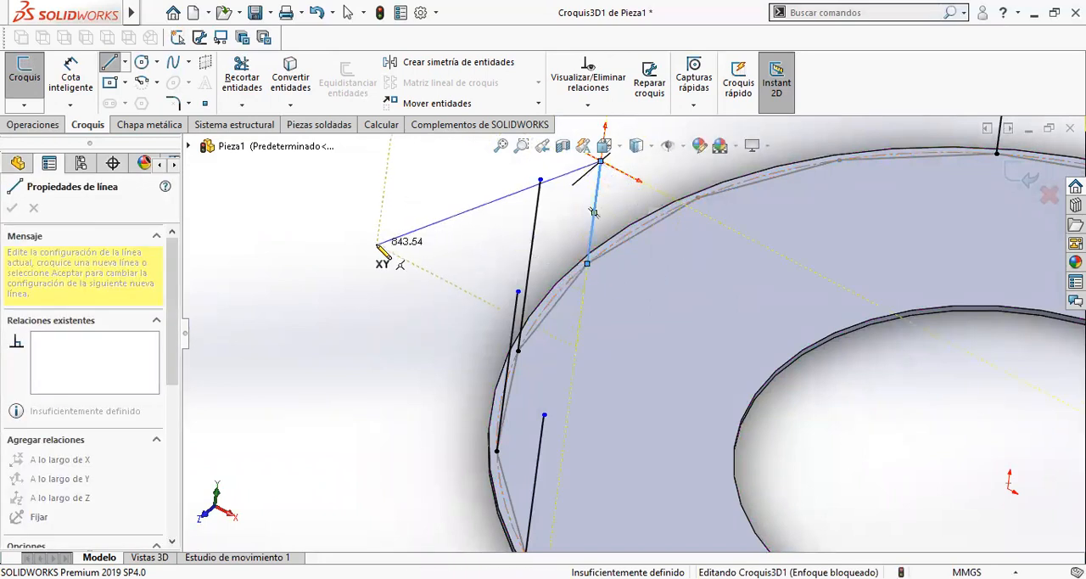
key(Escape)
- Draw an upright line about 241 mm long from the next free vertex along the rear edge and end the chain
scroll(727, 175, down, 3)
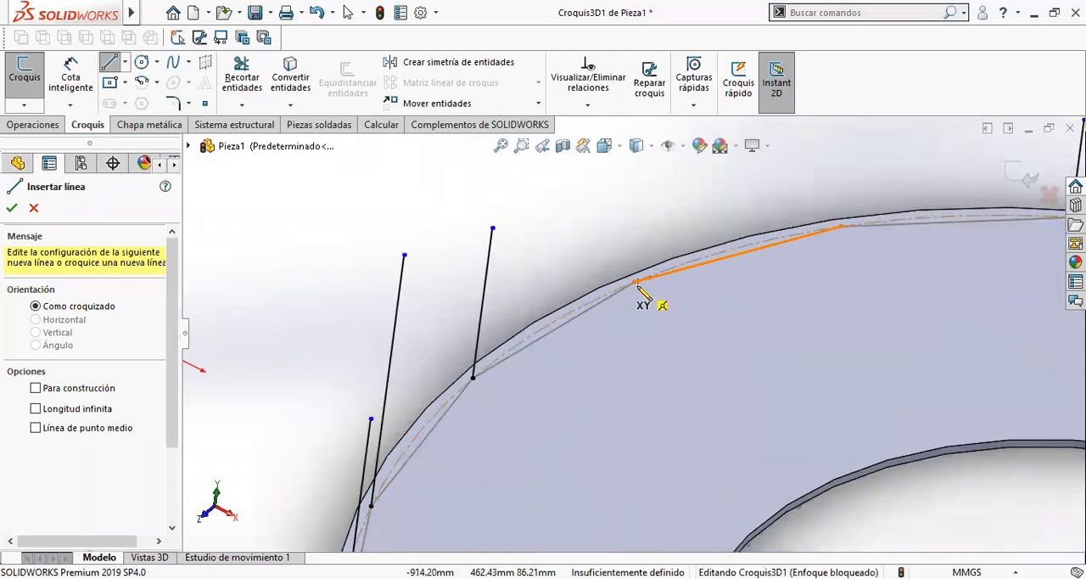
click(634, 282)
scroll(645, 250, up, 1)
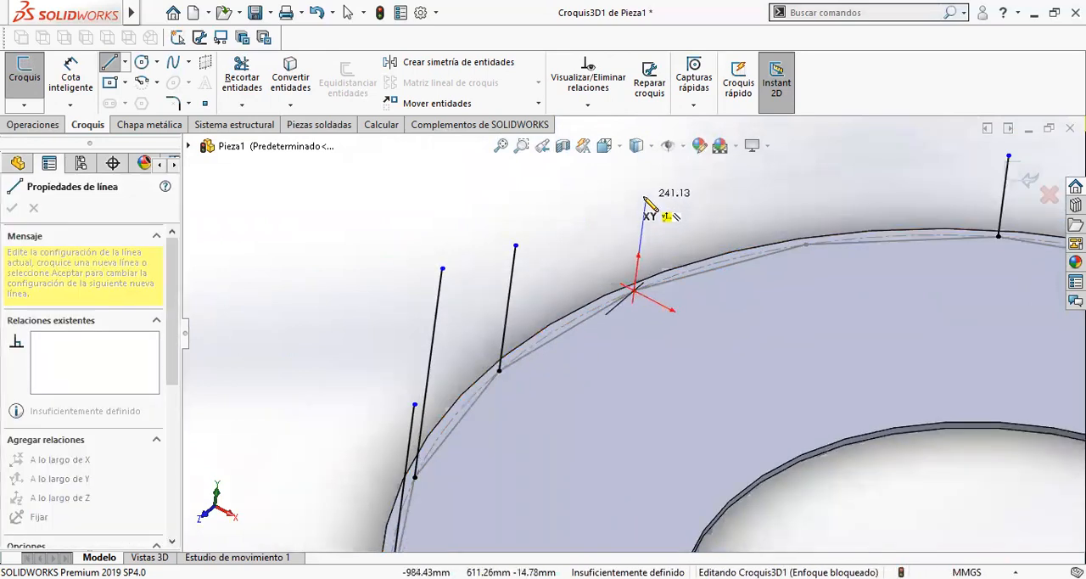
click(646, 199)
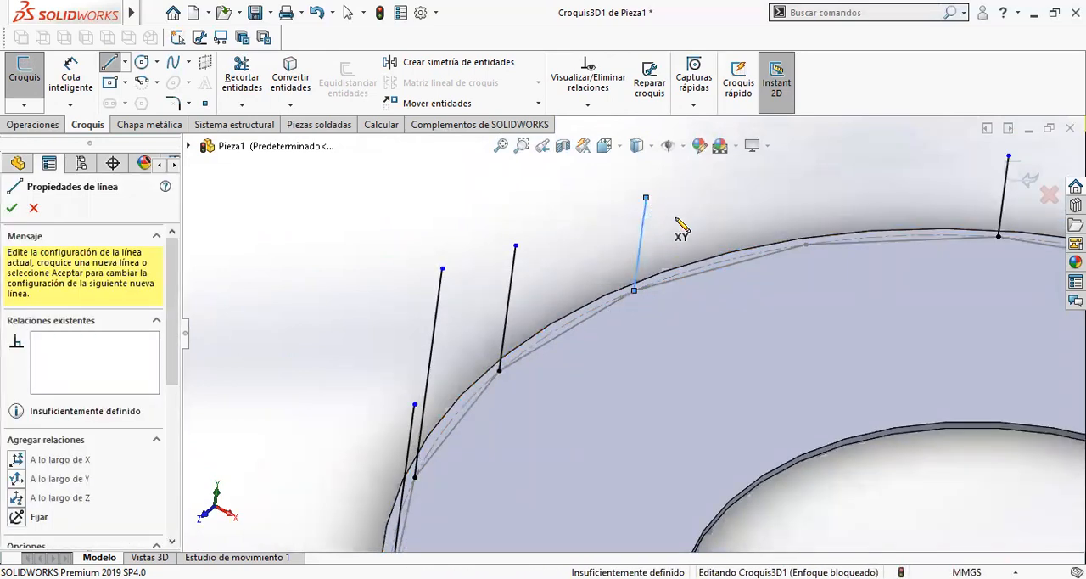
click(533, 215)
key(Escape)
- Draw an upright line from the last free polygon vertex at the rear and leave the Line tool
click(806, 245)
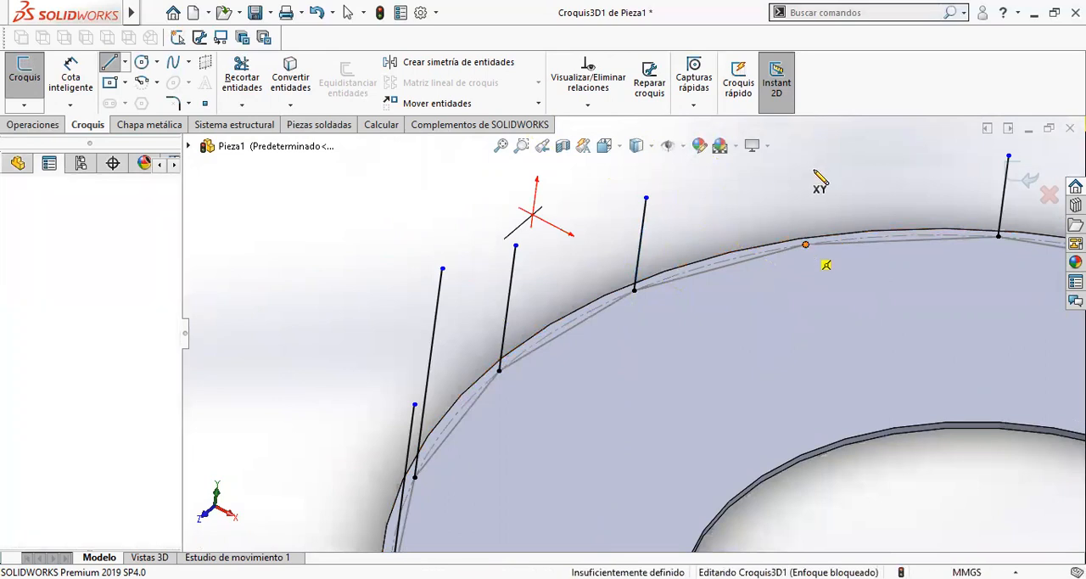
click(819, 162)
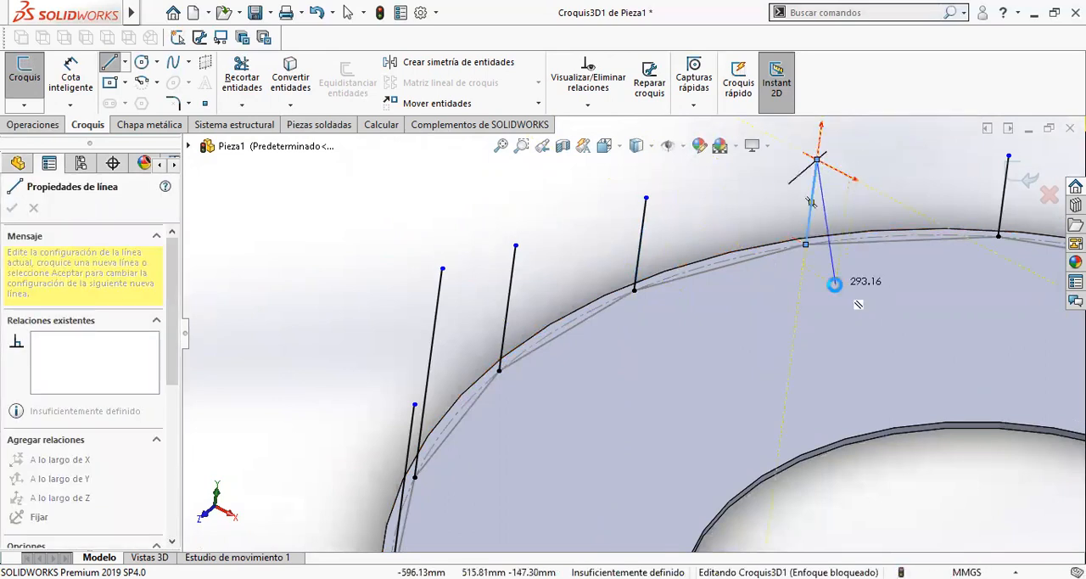
key(Escape)
key(Escape)
- Select all upright lines around the ring and give them the Along Y relation (A lo largo de Y)
scroll(838, 427, up, 2)
scroll(815, 428, up, 5)
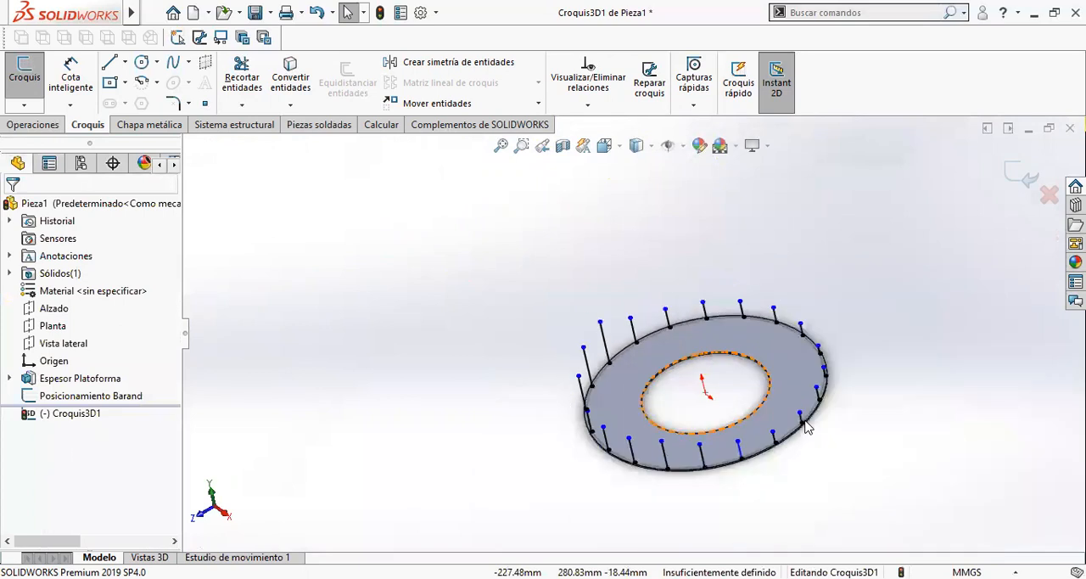
scroll(802, 428, down, 1)
scroll(792, 441, up, 1)
drag(914, 486, 383, 206)
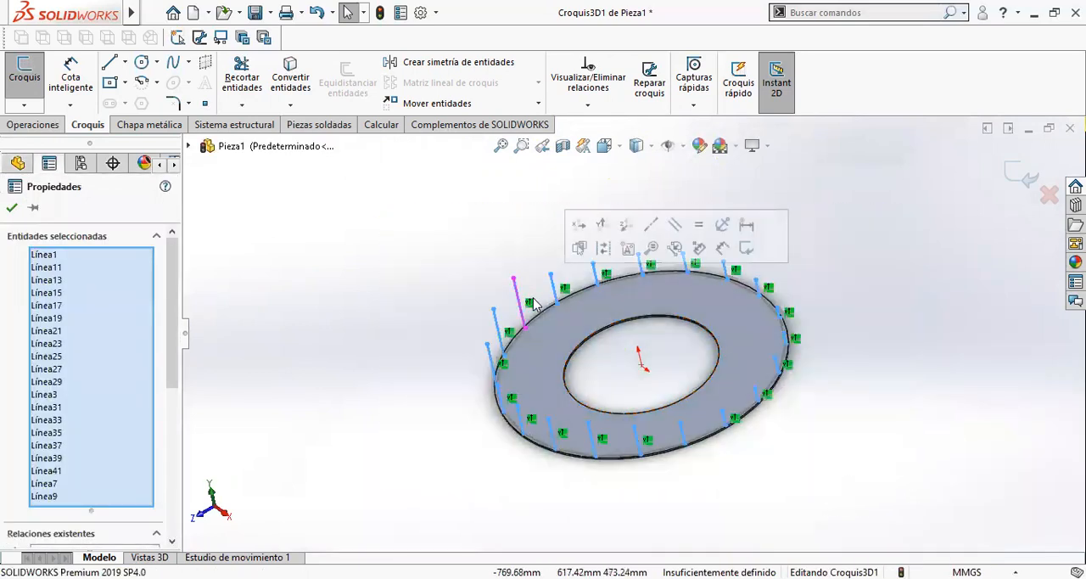
scroll(95, 465, down, 5)
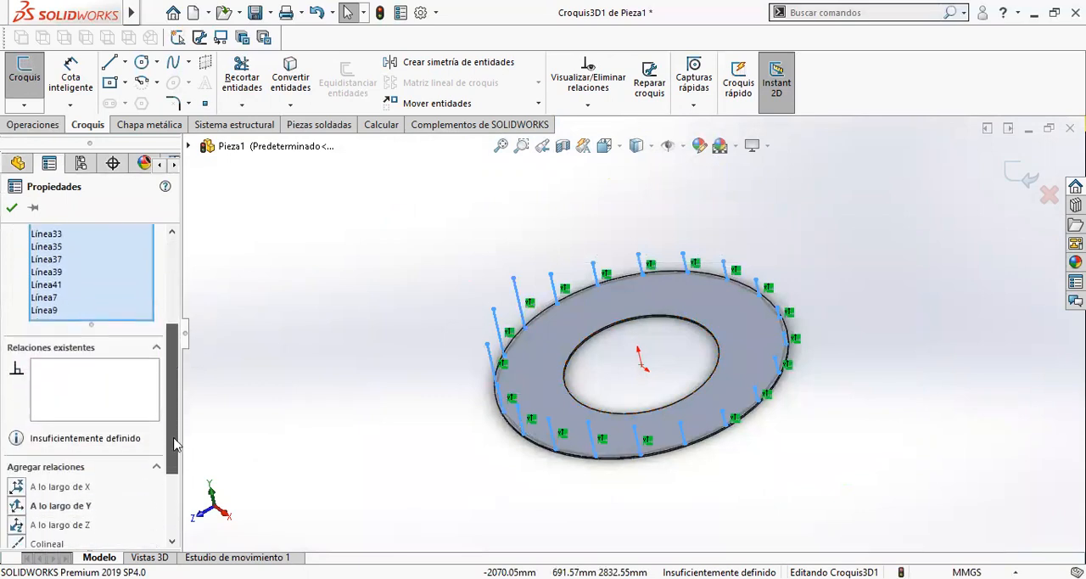
click(71, 474)
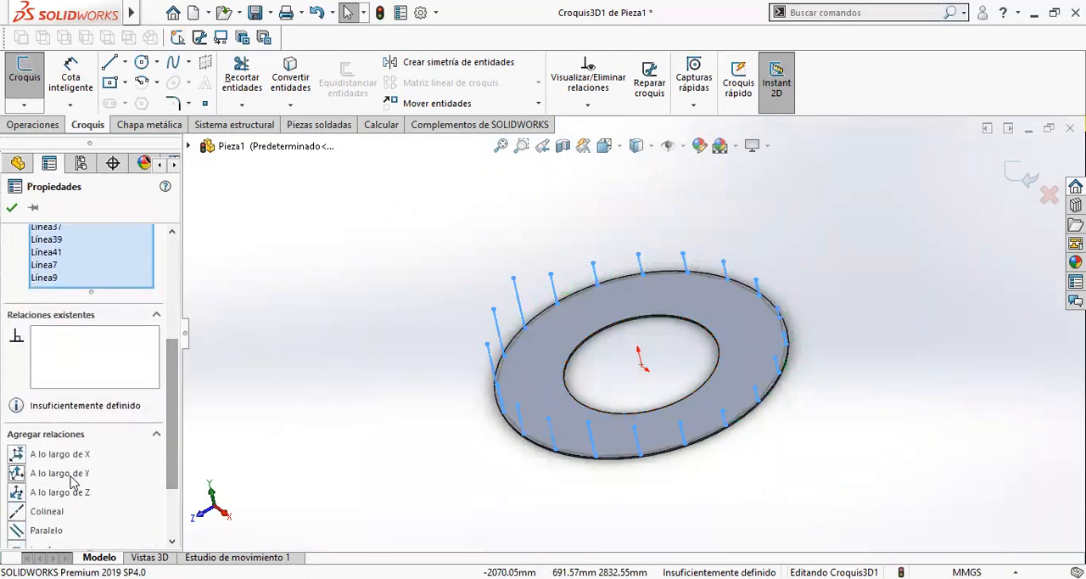
- Apply the Equal relation (Igual) to the selected upright lines and accept the properties
scroll(733, 428, down, 1)
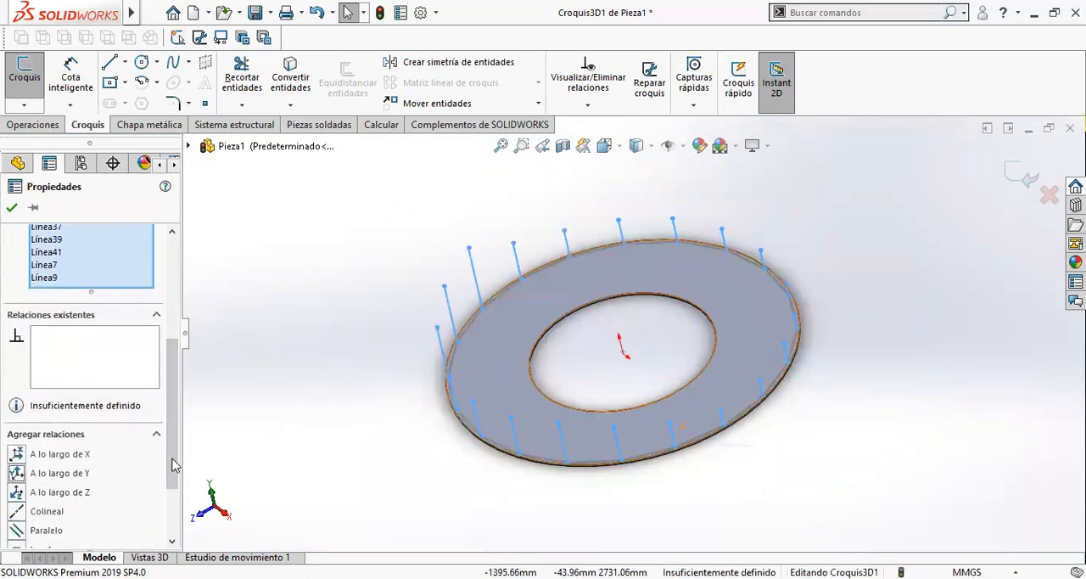
drag(172, 467, 170, 514)
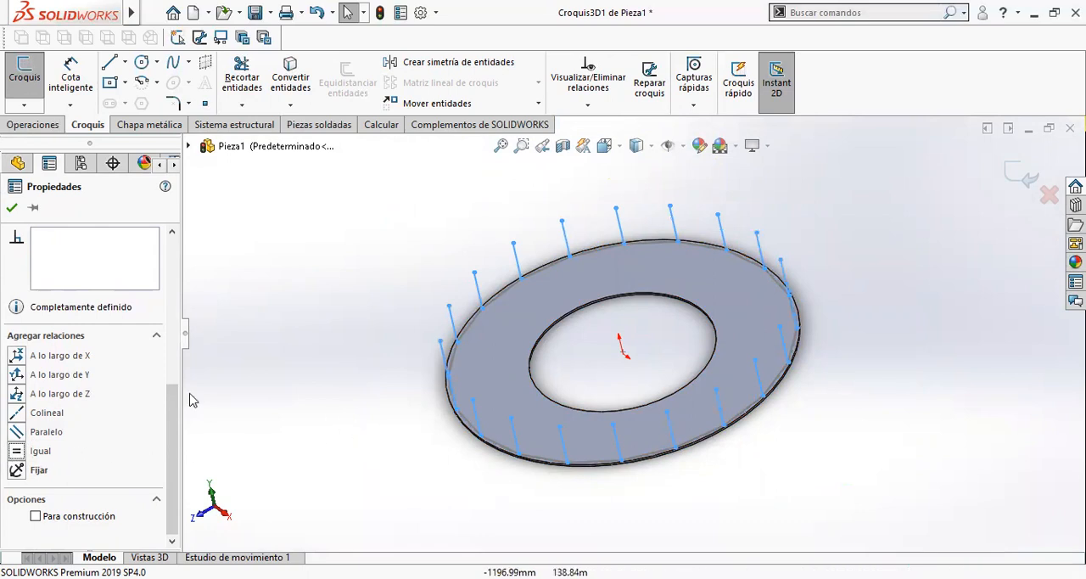
click(12, 208)
- In the isometric view, add a smart dimension to the length of an upright line on the ring's left rear side
middle_drag(560, 455, 789, 417)
key(ctrl+7)
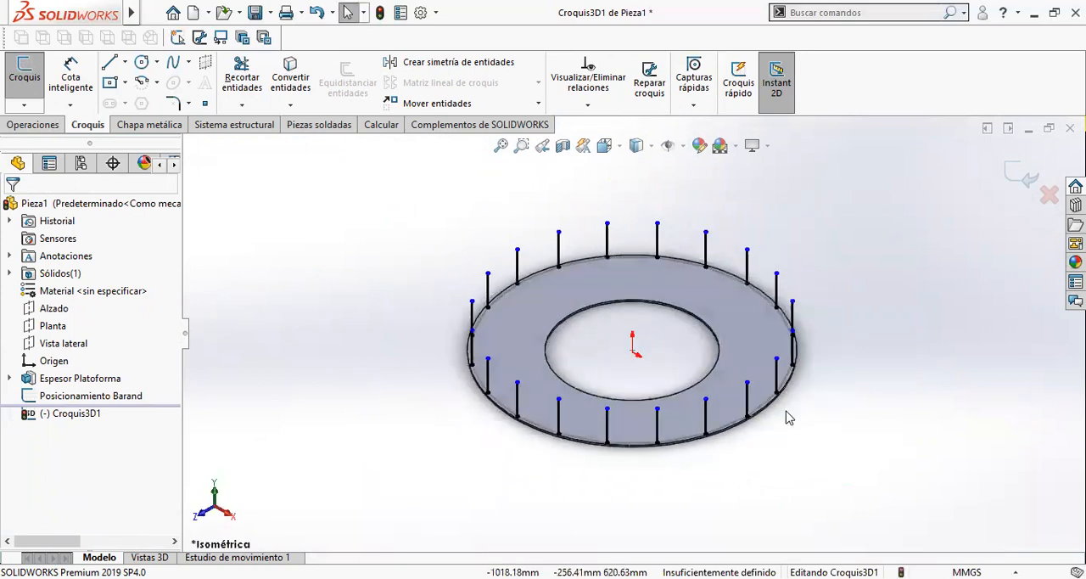
click(89, 89)
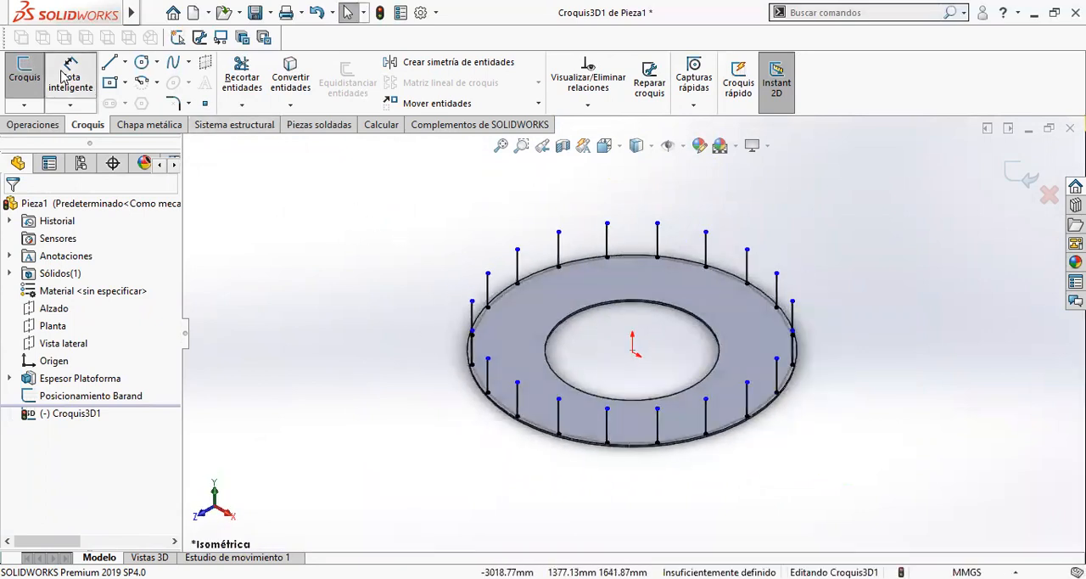
scroll(510, 297, down, 4)
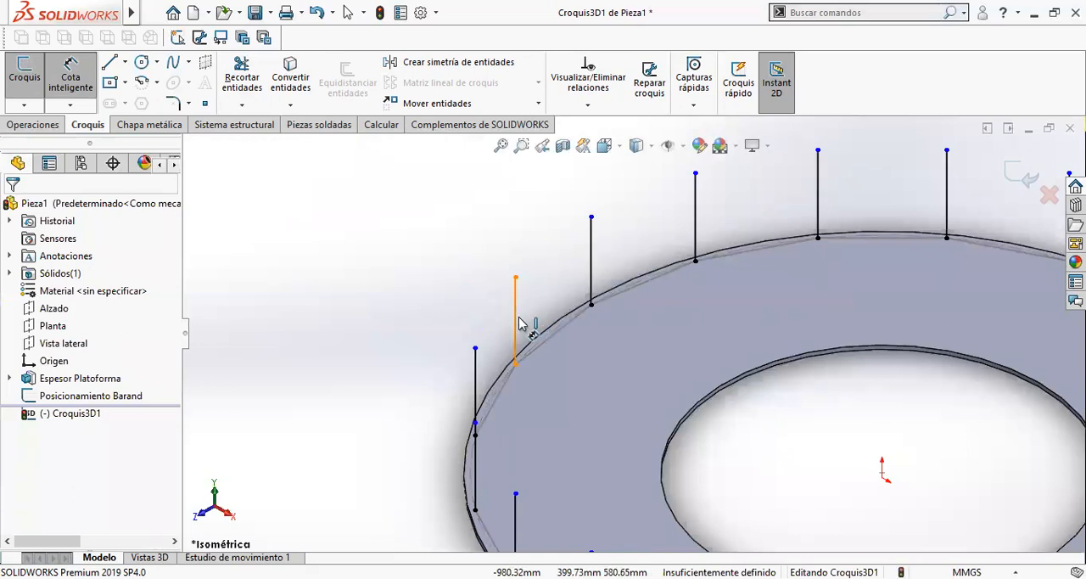
click(516, 323)
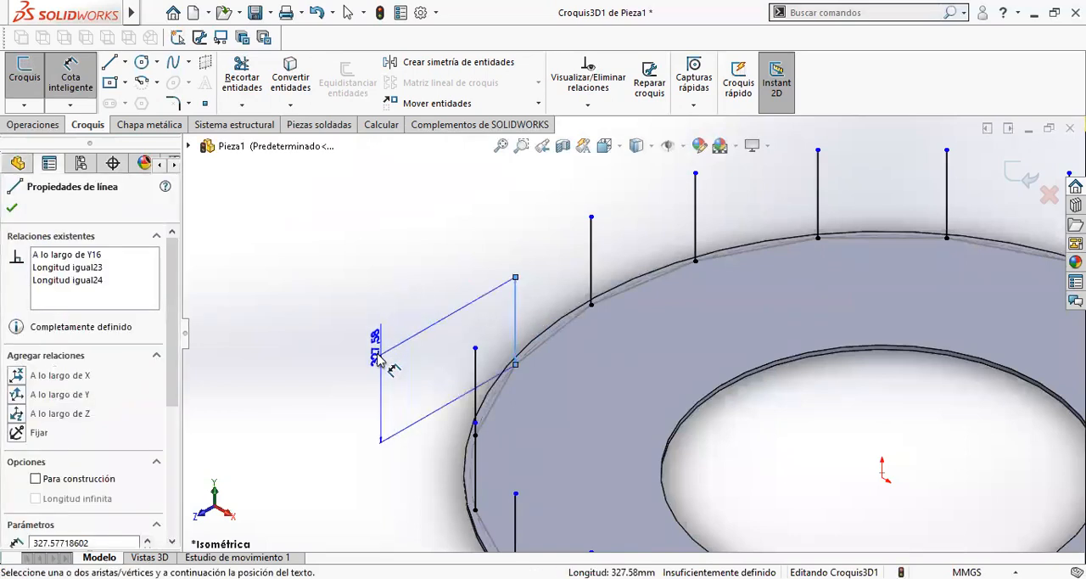
click(356, 418)
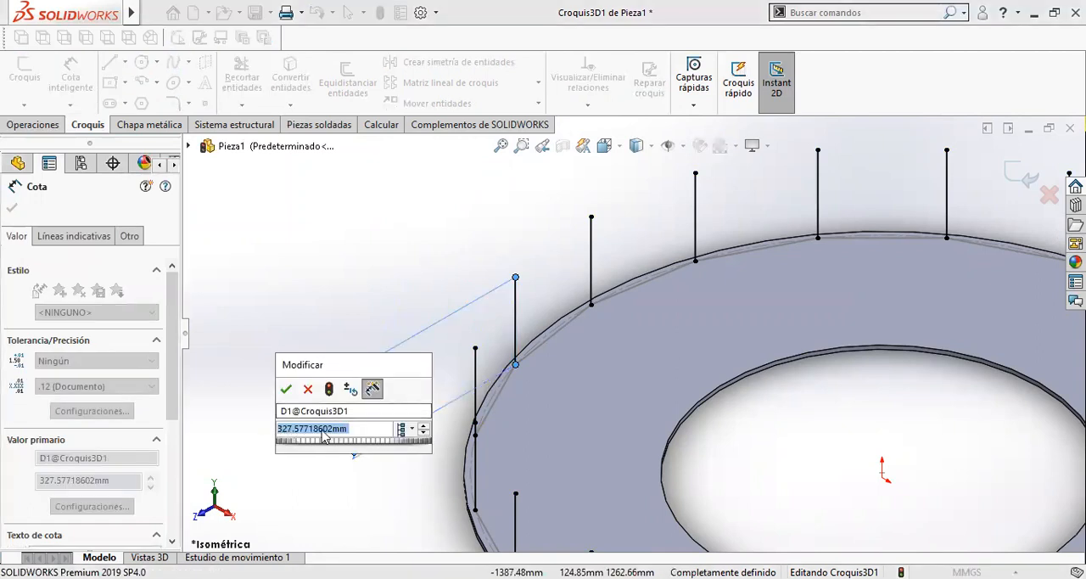
- Name the new length dimension LargoBarando and set it to 1100 mm
click(303, 412)
text(LargoBarando)
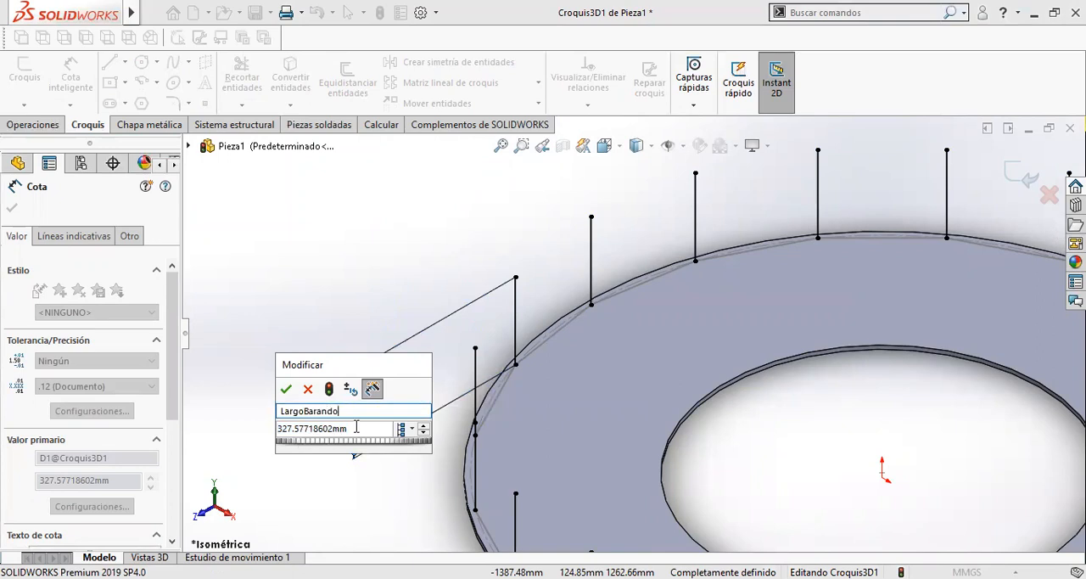
key(Tab)
text(1)
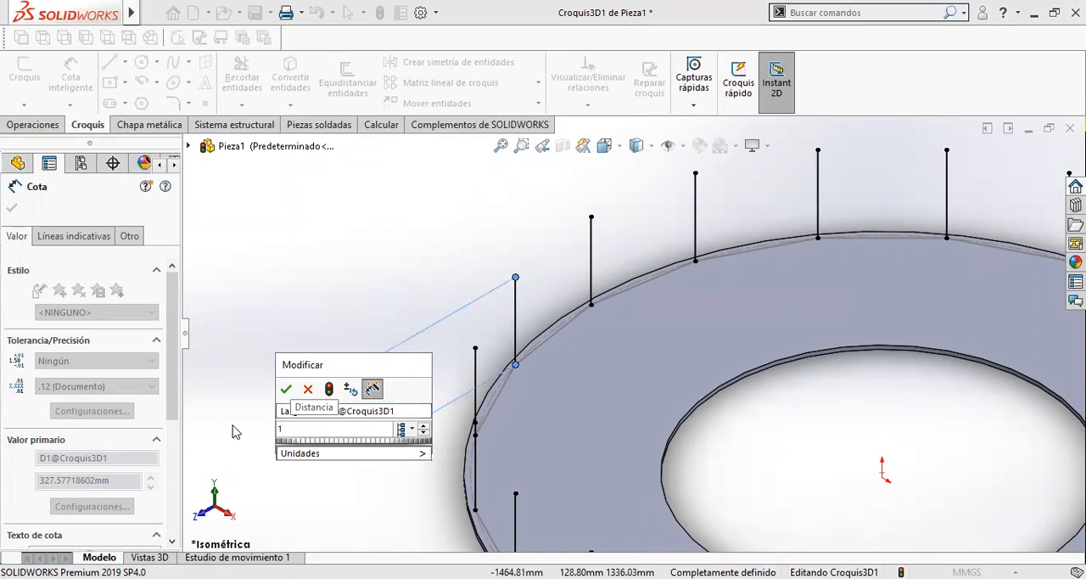
text(100)
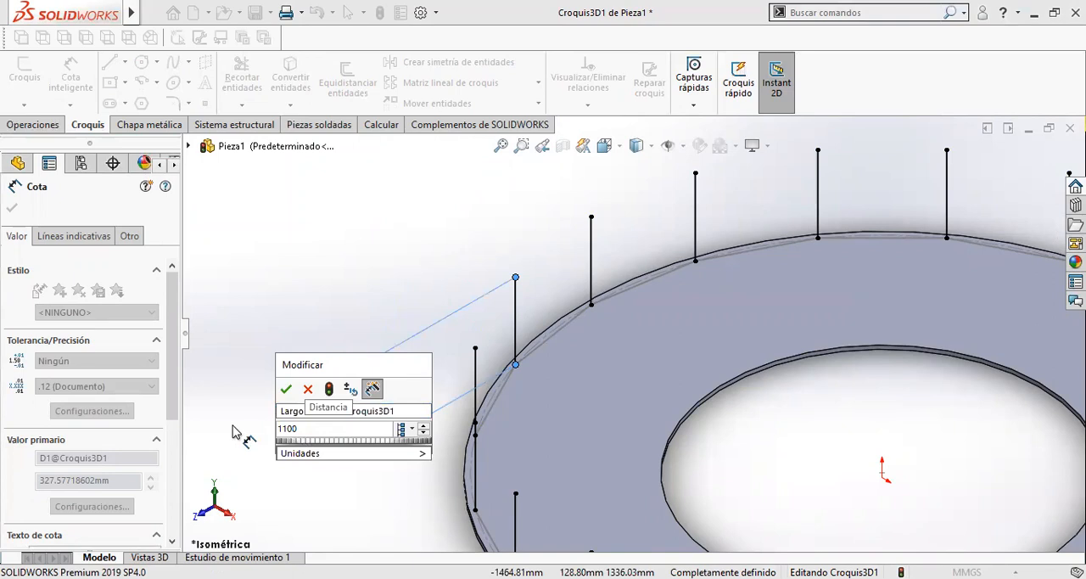
key(Return)
- Set the LargoBarando length dimension to 900 mm and exit the 3D sketch
scroll(396, 371, up, 5)
mouse_move(517, 346)
middle_down()
mouse_move(647, 324)
mouse_move(542, 338)
middle_up()
mouse_move(666, 301)
middle_down()
mouse_move(705, 382)
mouse_move(620, 373)
mouse_move(545, 396)
mouse_move(535, 325)
mouse_move(605, 334)
mouse_move(611, 361)
middle_up()
mouse_move(632, 427)
middle_down()
mouse_move(592, 408)
mouse_move(534, 488)
middle_up()
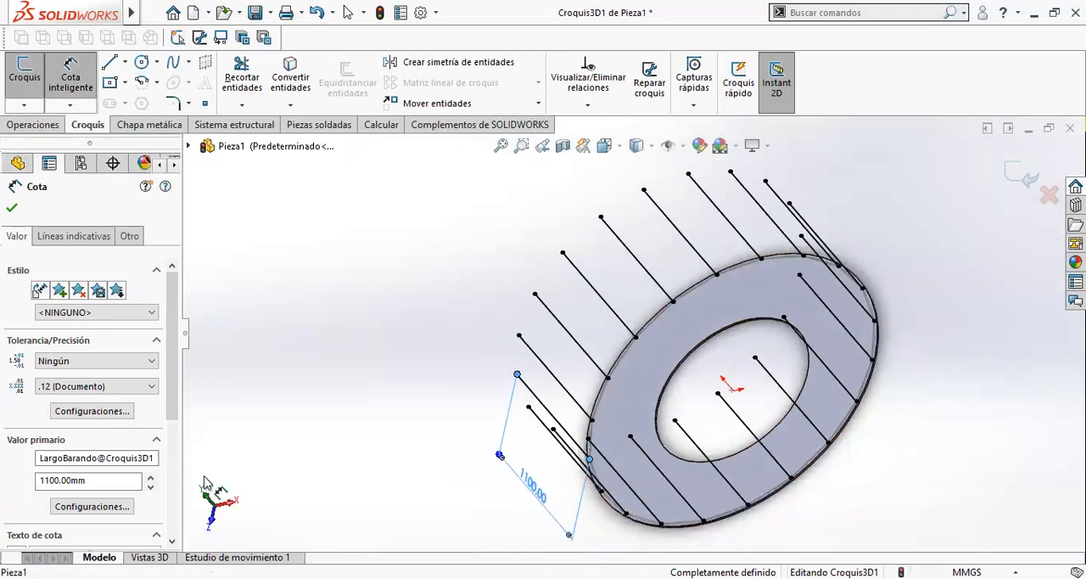
double_click(90, 479)
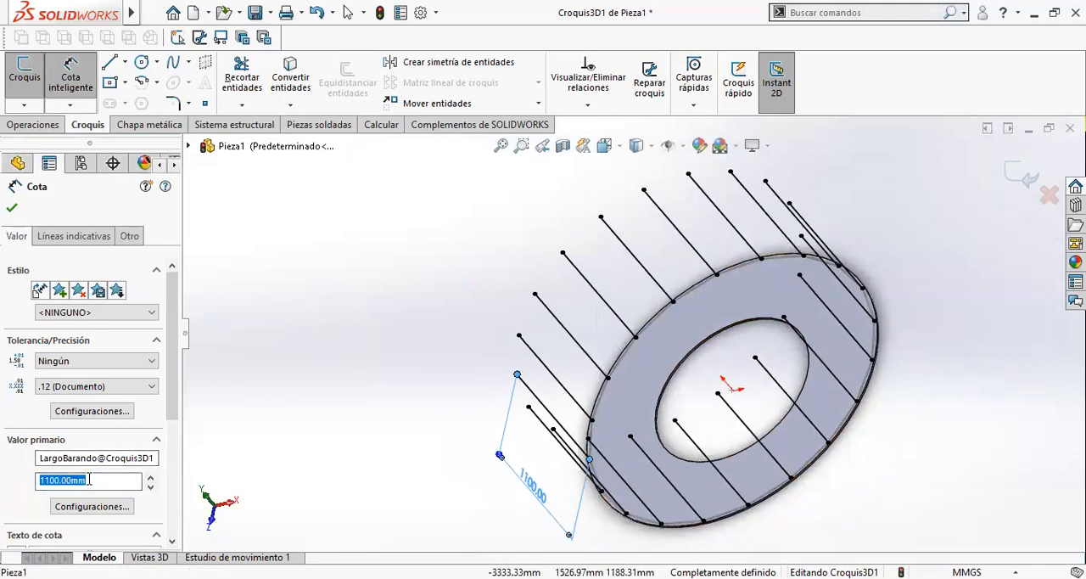
text(900)
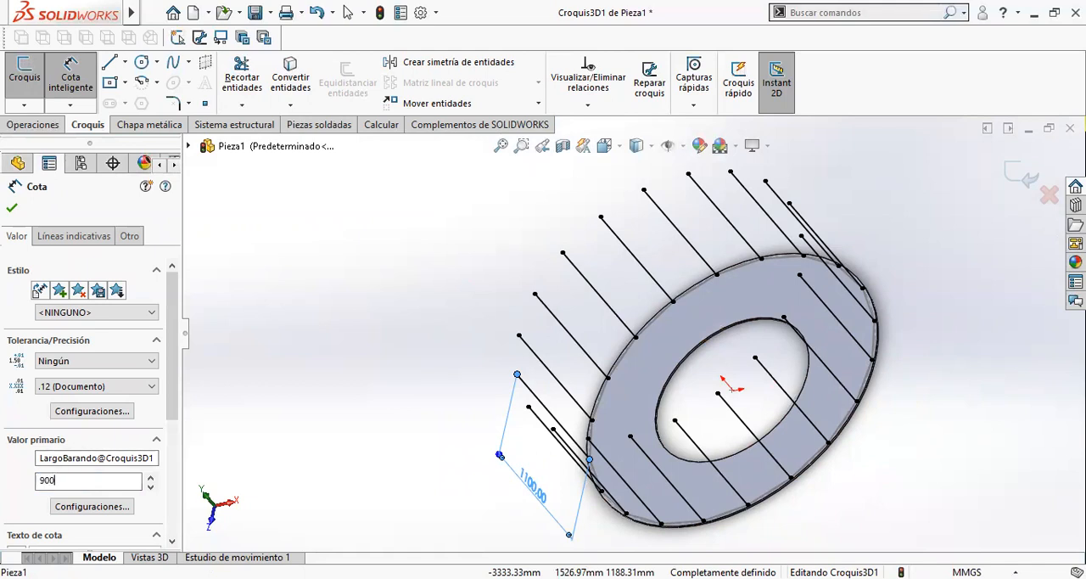
key(Return)
middle_drag(443, 281, 507, 259)
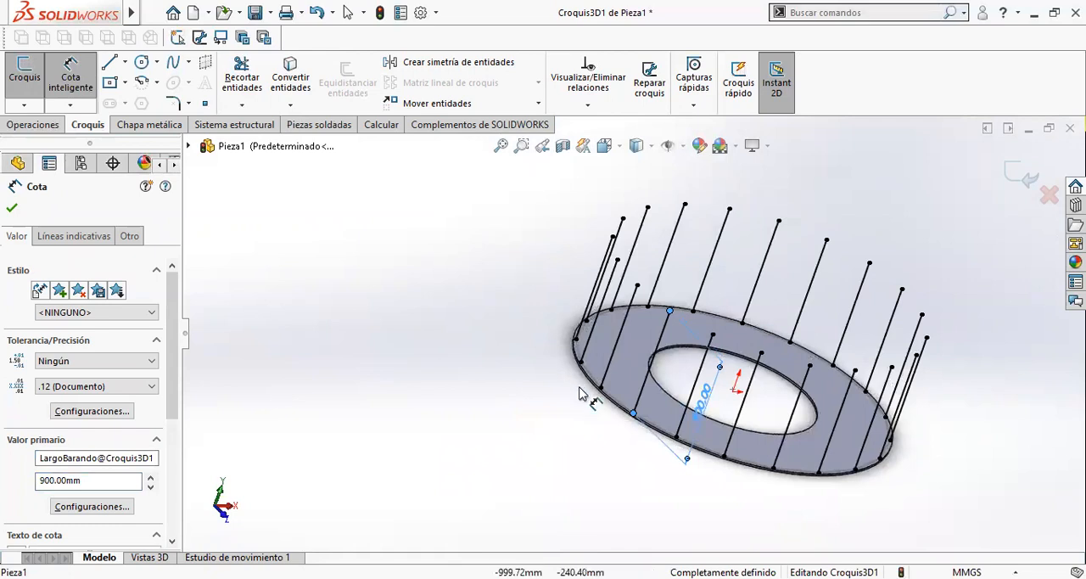
middle_drag(582, 387, 616, 343)
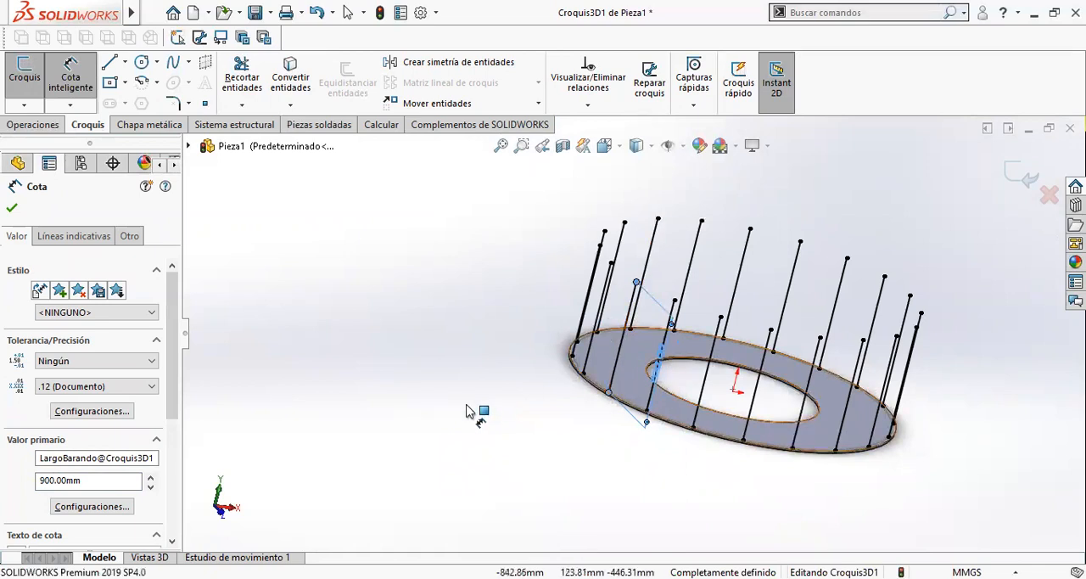
click(1020, 172)
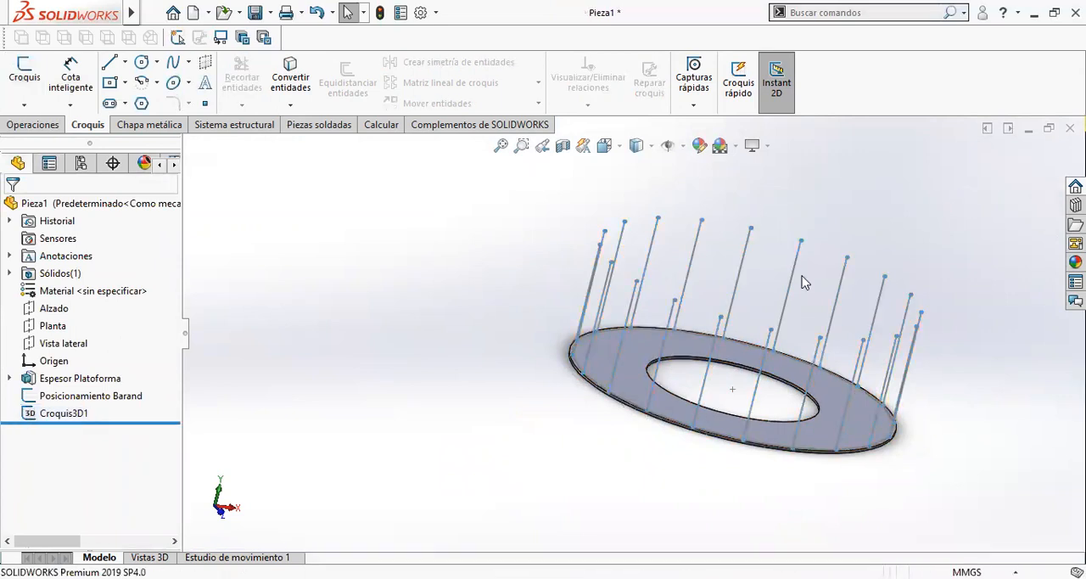
- In the isometric view, rename the 3D sketch of the posts as Croquis3D:Baranda
key(ctrl+7)
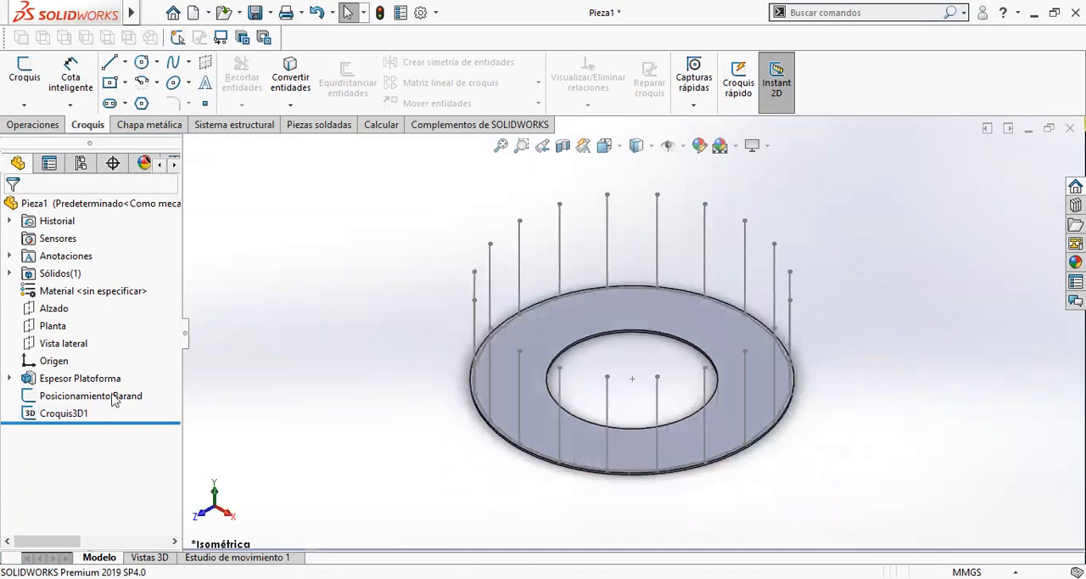
click(76, 414)
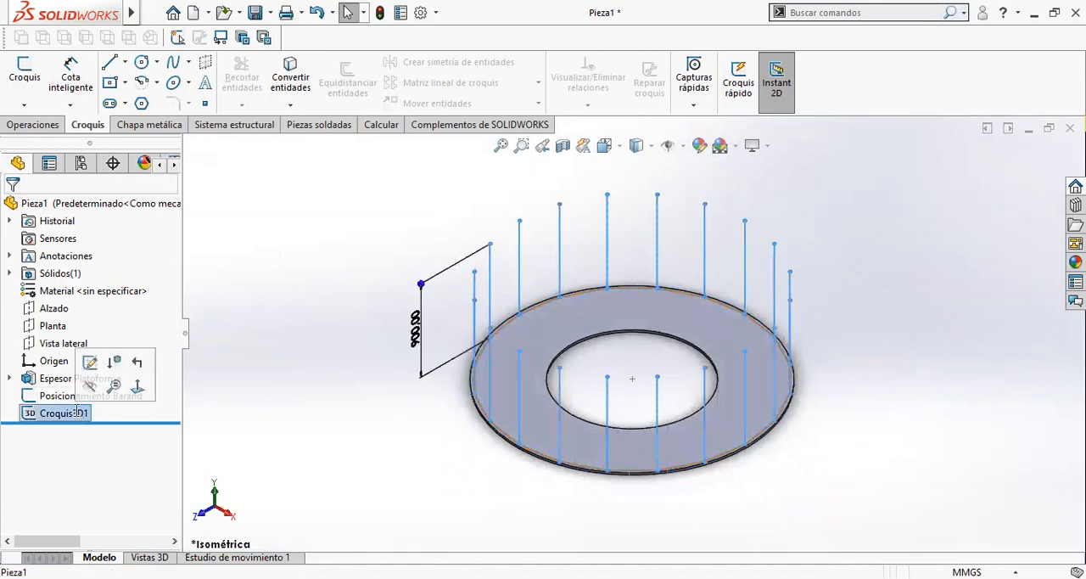
click(88, 414)
click(91, 413)
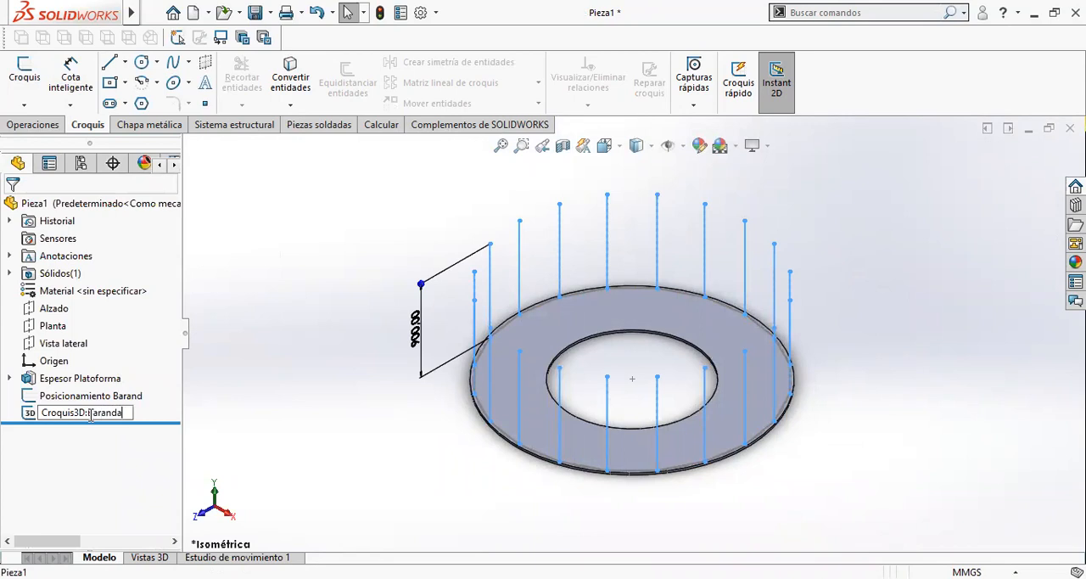
key(Return)
- Rename the Posicionamiento Barand sketch as Posicionamiento Baranda_Base and clear the selection
click(141, 399)
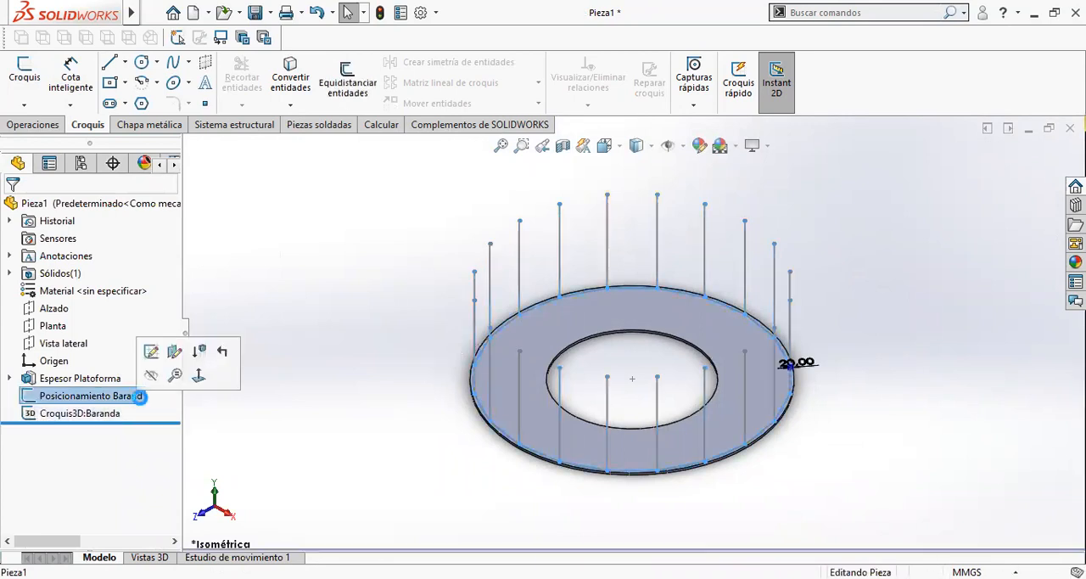
click(142, 399)
click(145, 398)
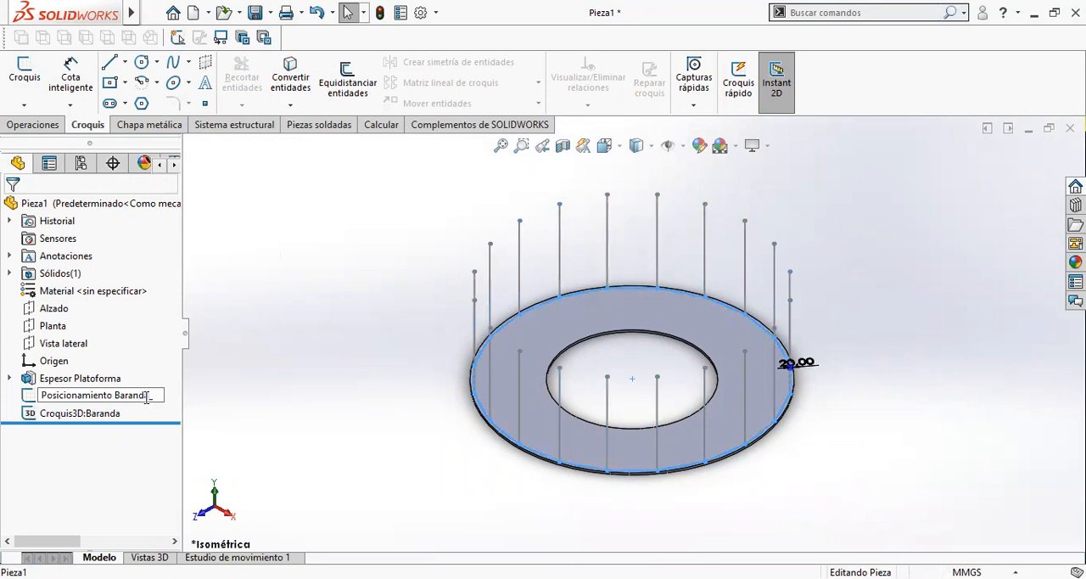
text(_Base)
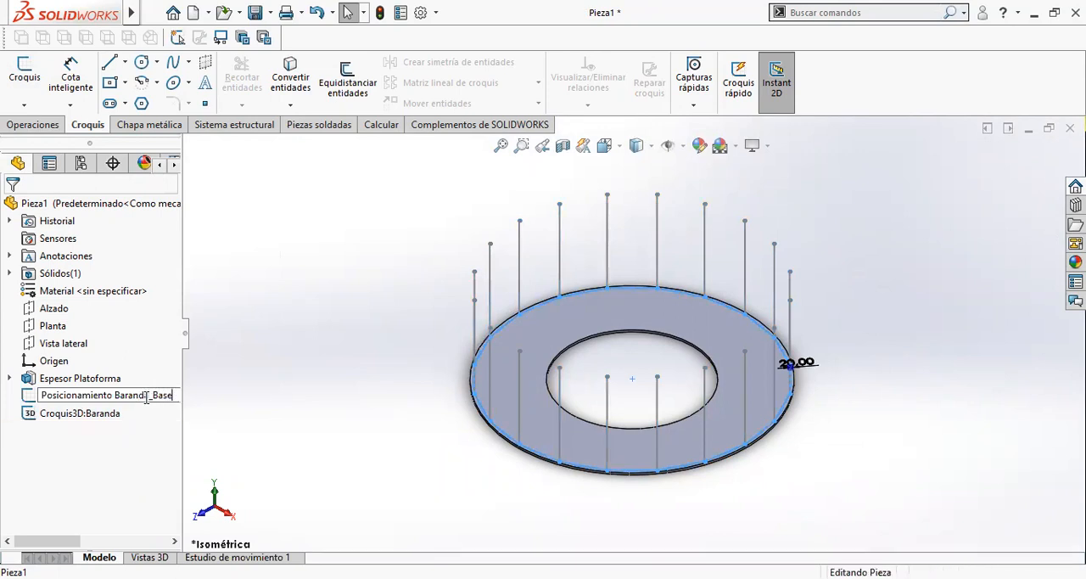
key(Return)
click(417, 477)
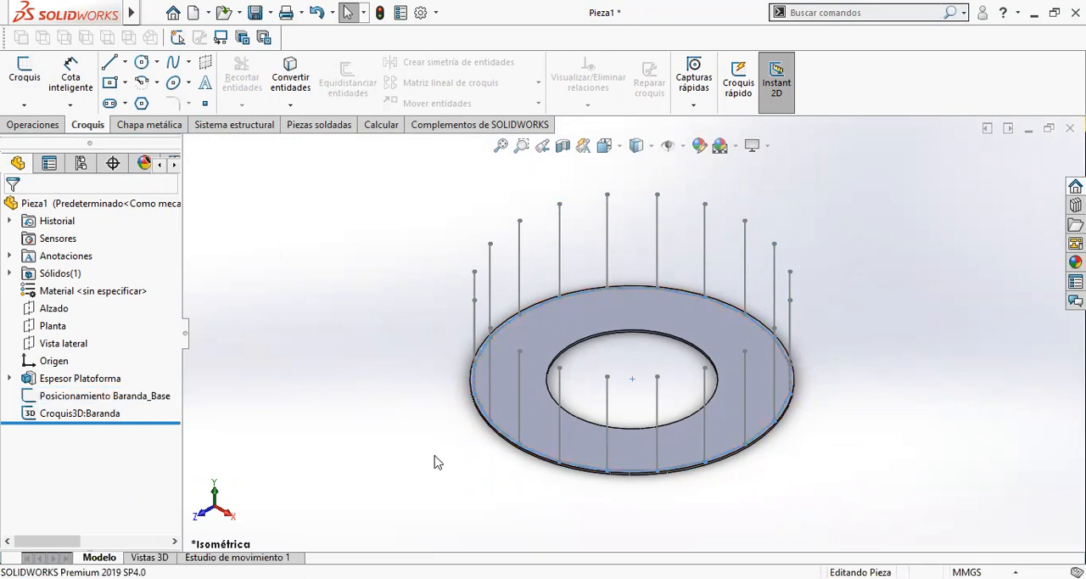
- Start a reference plane (Plano) using the ring plate's upper face as the first reference
click(34, 125)
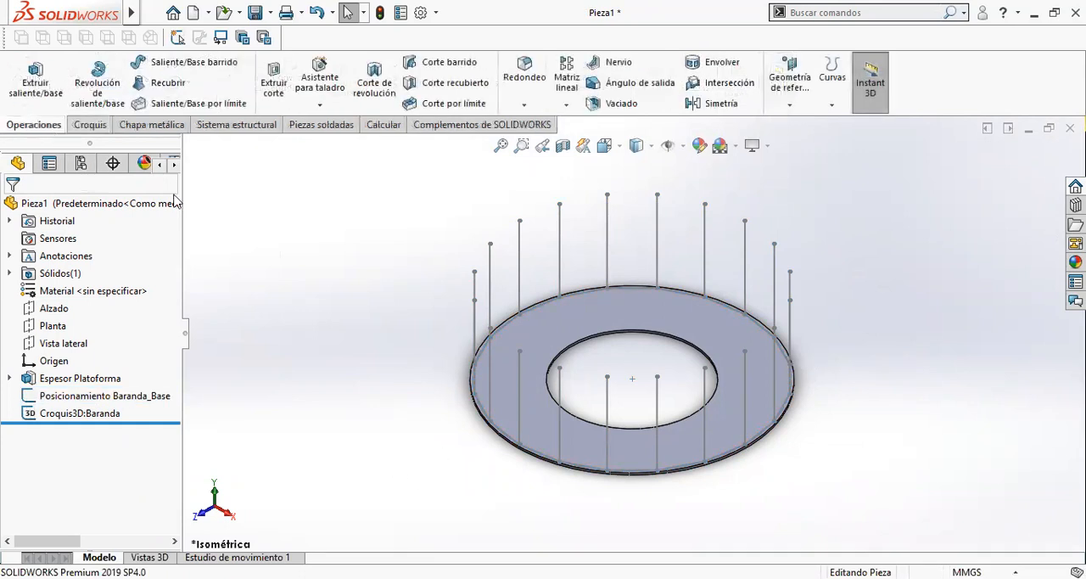
click(789, 103)
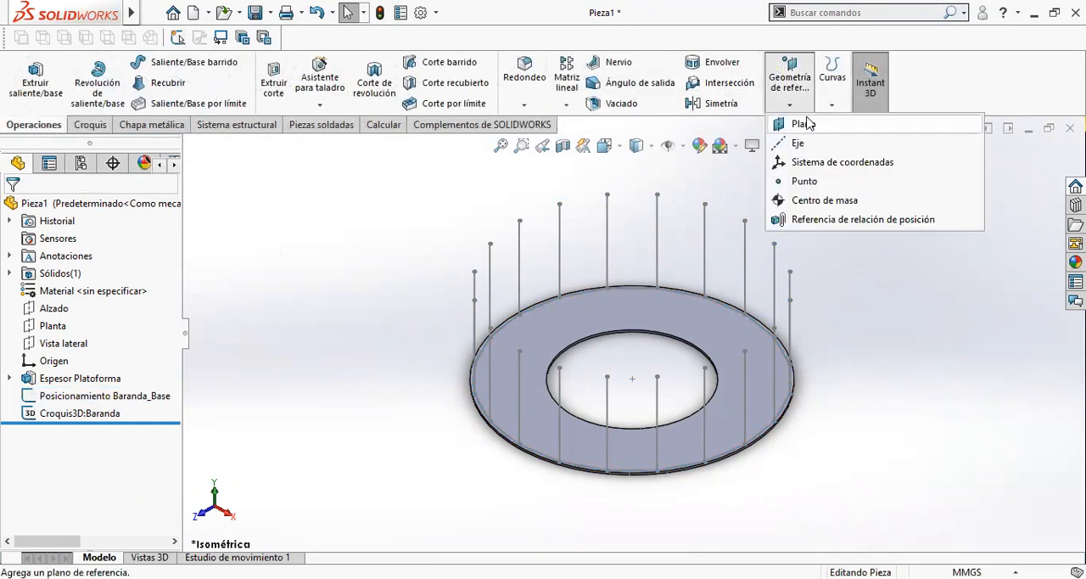
click(806, 124)
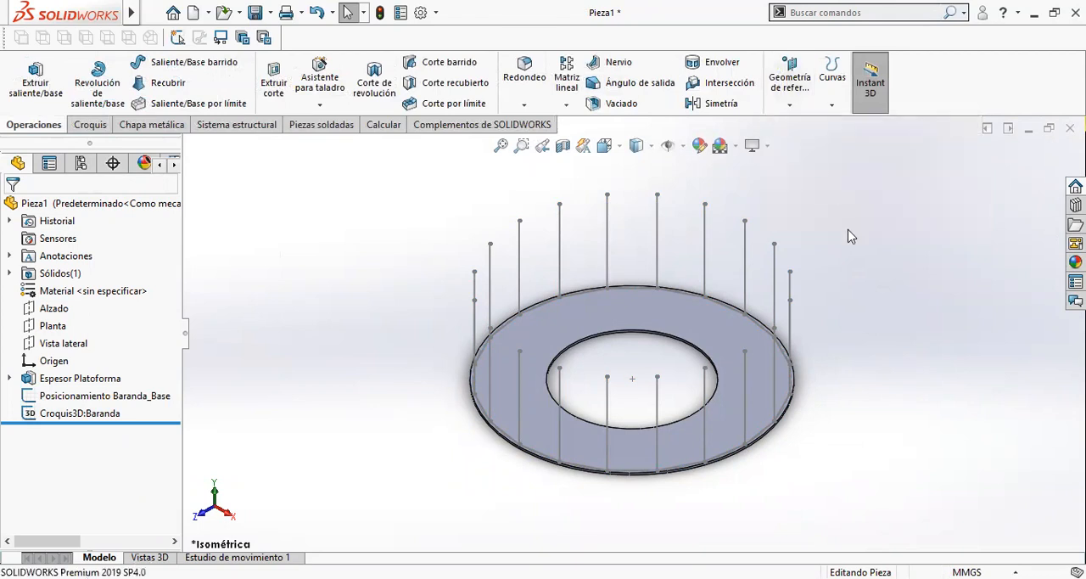
click(794, 116)
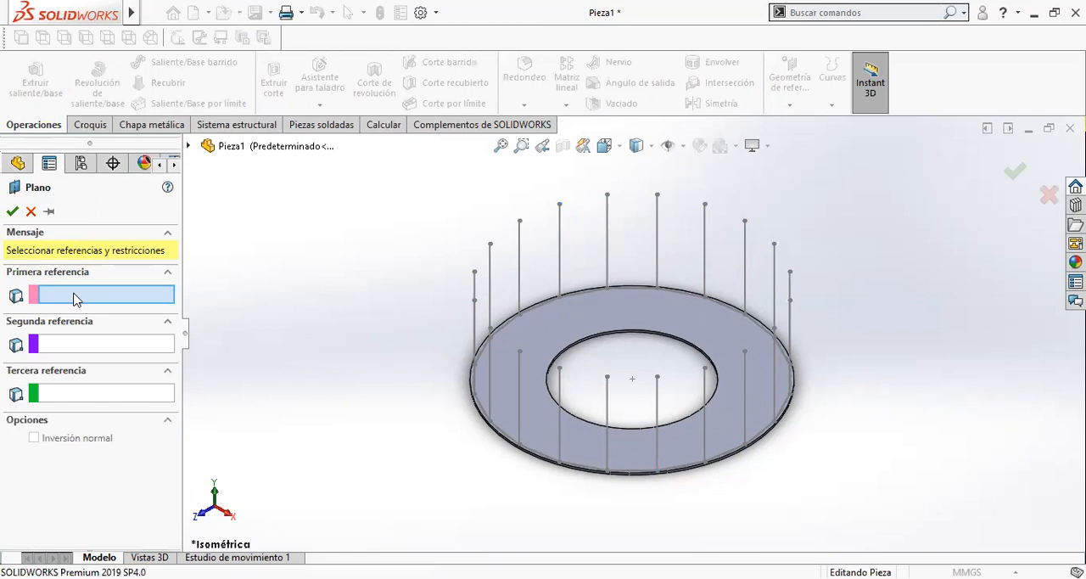
scroll(544, 414, down, 3)
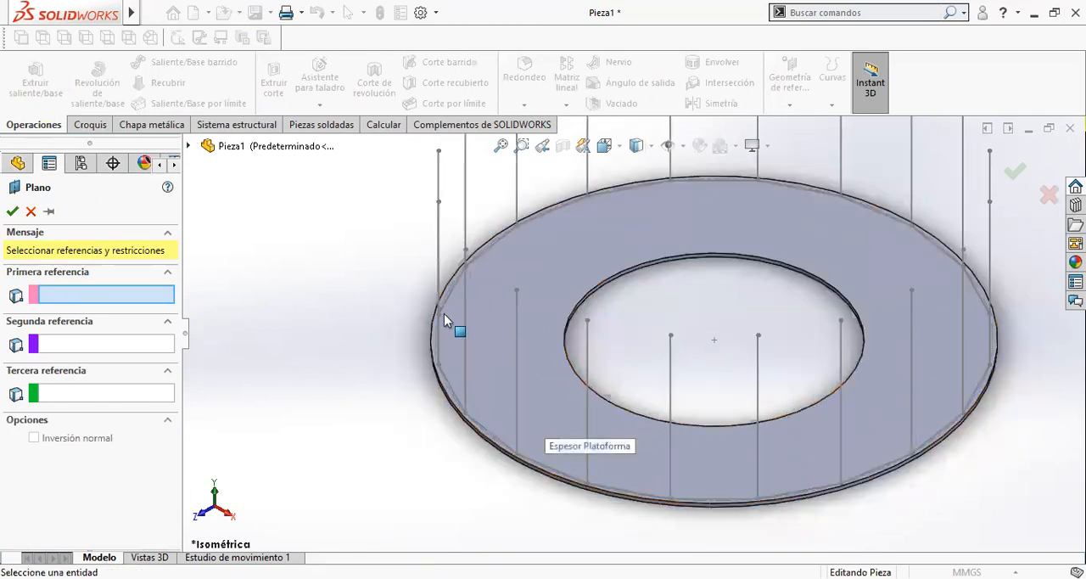
scroll(746, 347, up, 2)
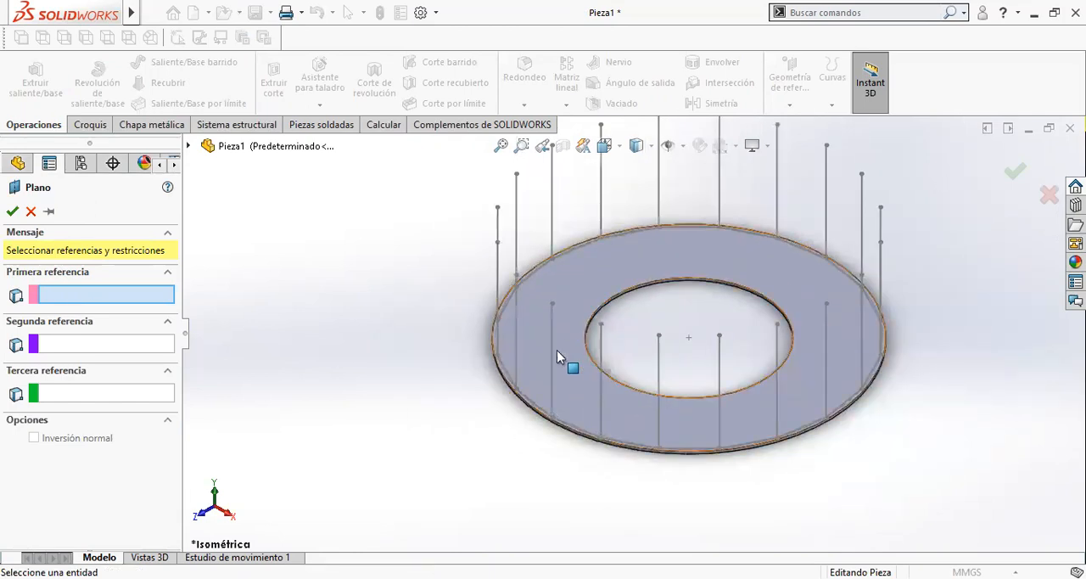
scroll(594, 382, down, 2)
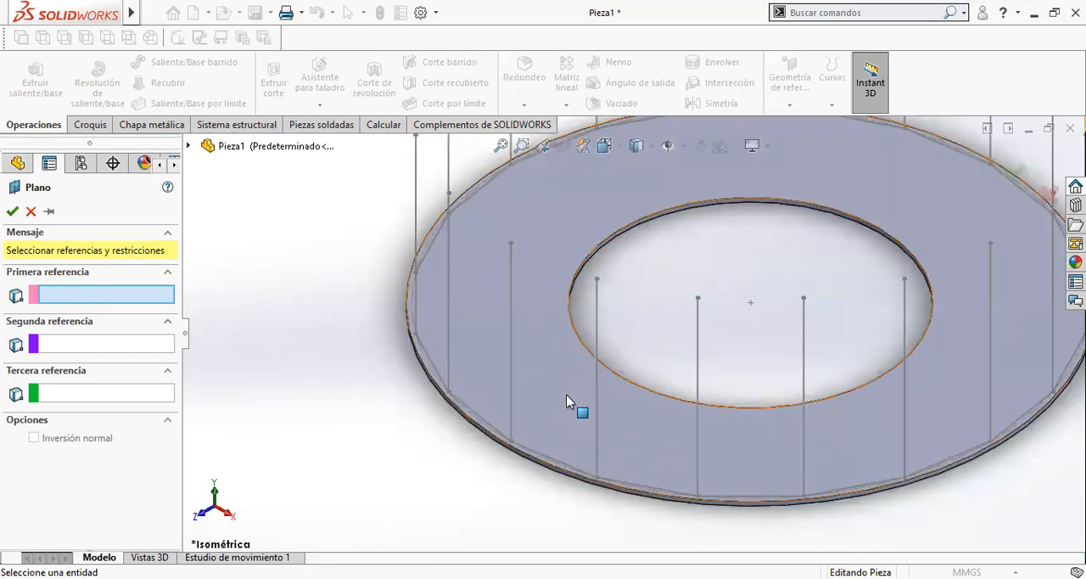
click(586, 355)
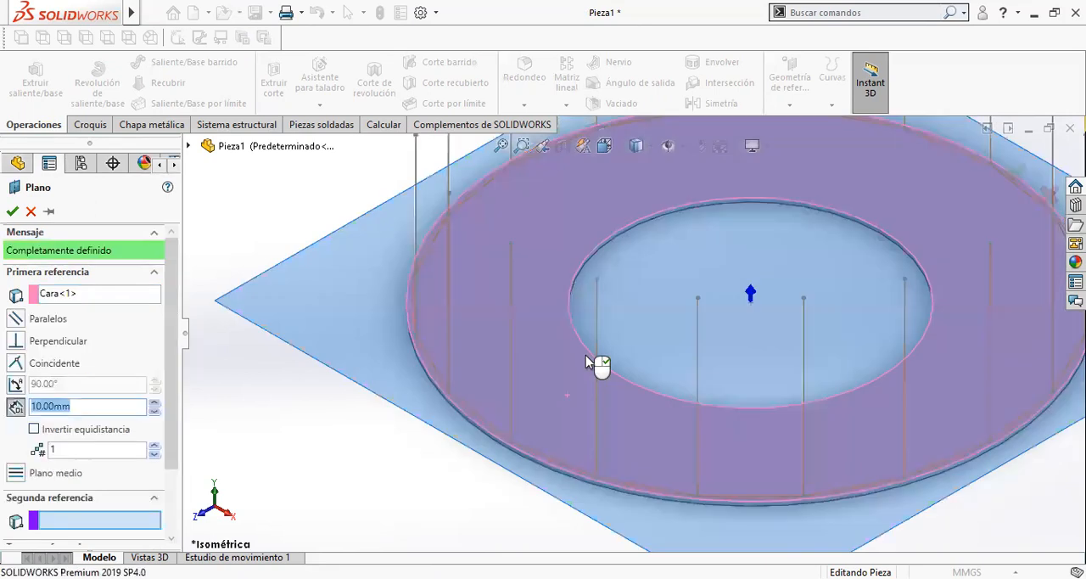
- Make the plane parallel to the face and coincident with the top endpoint of a post on the ring's left side, and accept it
scroll(602, 325, up, 2)
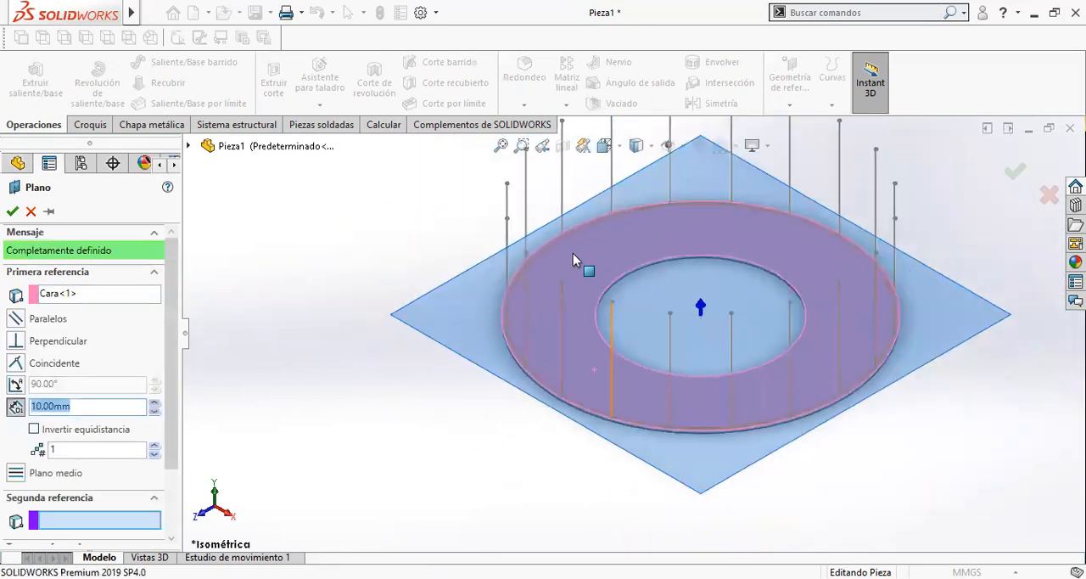
scroll(564, 262, down, 3)
scroll(535, 222, up, 2)
scroll(564, 246, down, 2)
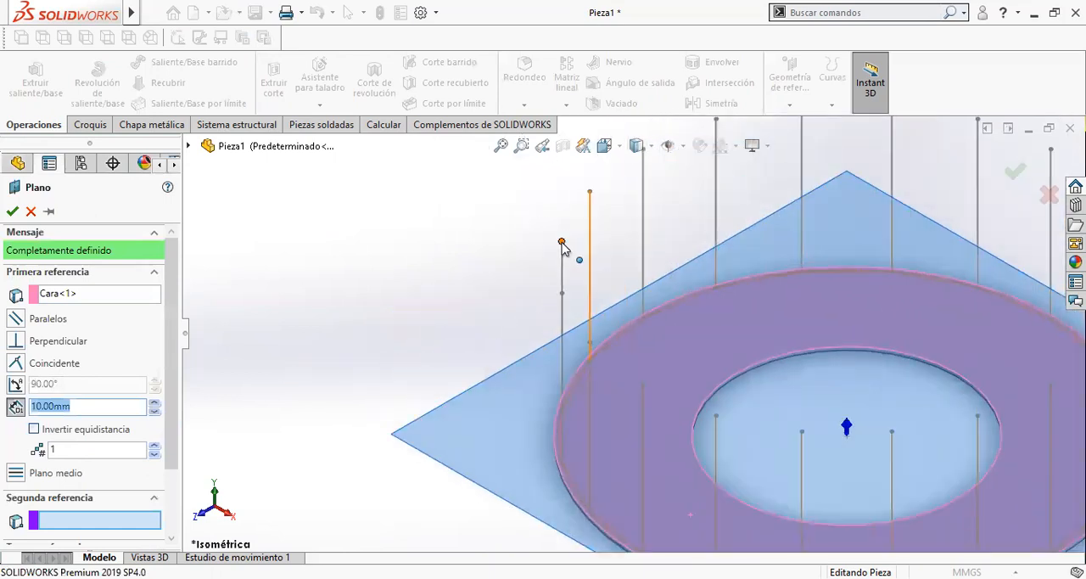
click(562, 241)
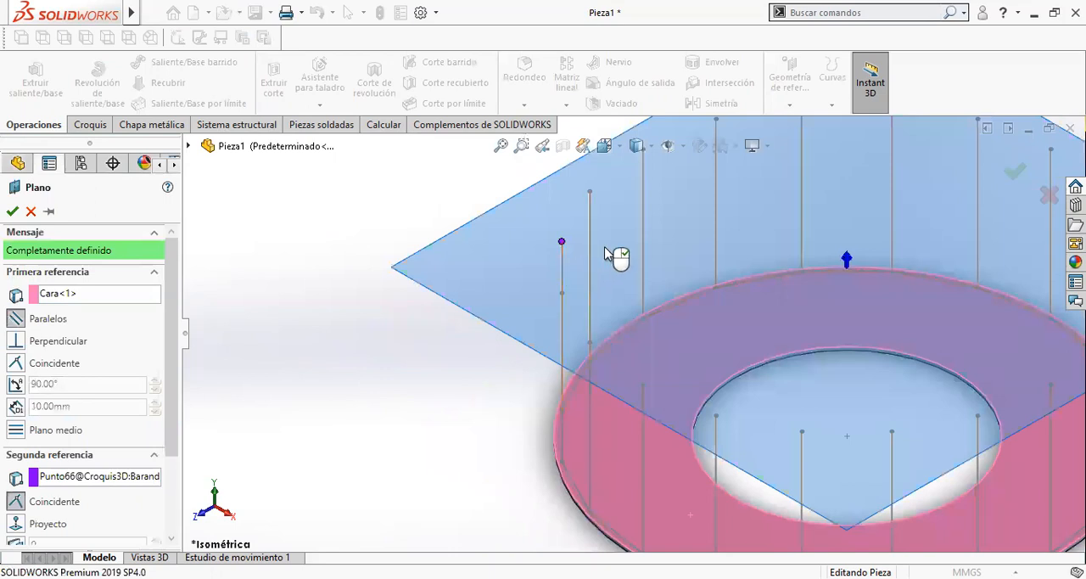
scroll(604, 246, up, 2)
scroll(813, 306, up, 2)
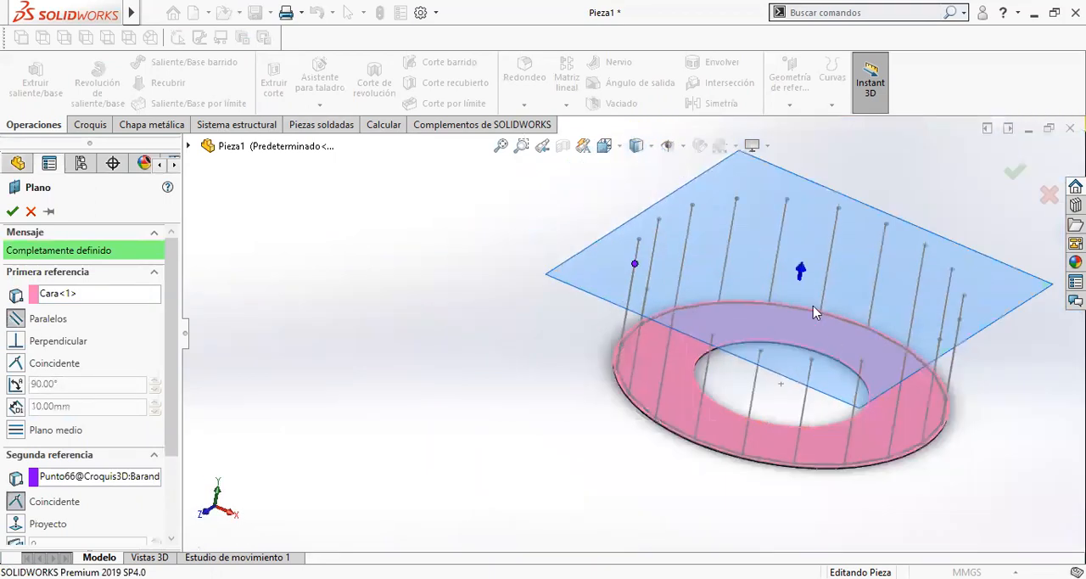
scroll(647, 265, down, 6)
middle_drag(592, 325, 519, 288)
scroll(472, 330, up, 5)
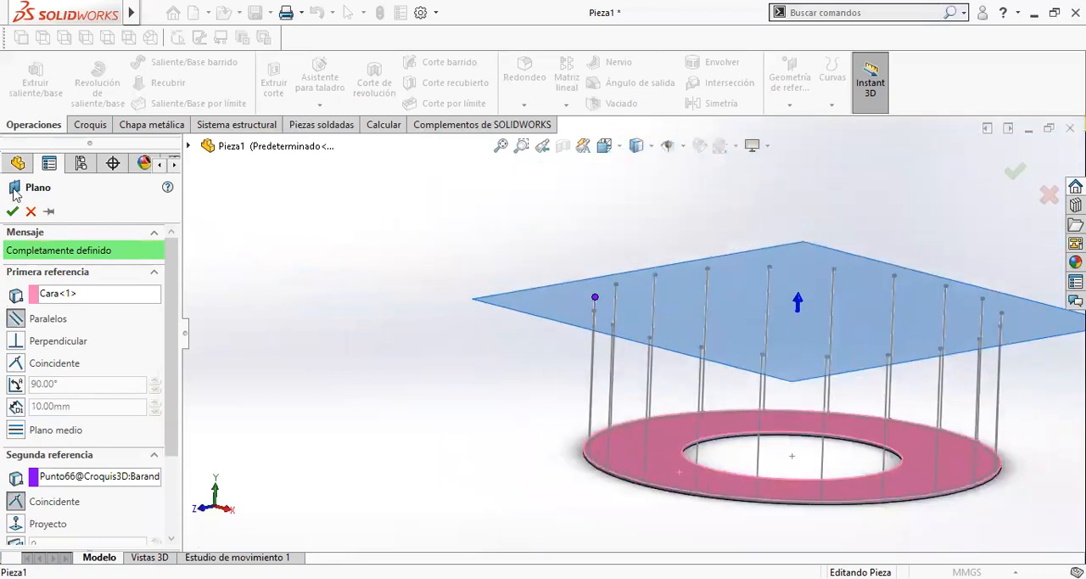
right_click(597, 222)
mouse_move(805, 249)
middle_down()
mouse_move(764, 230)
mouse_move(812, 247)
middle_up()
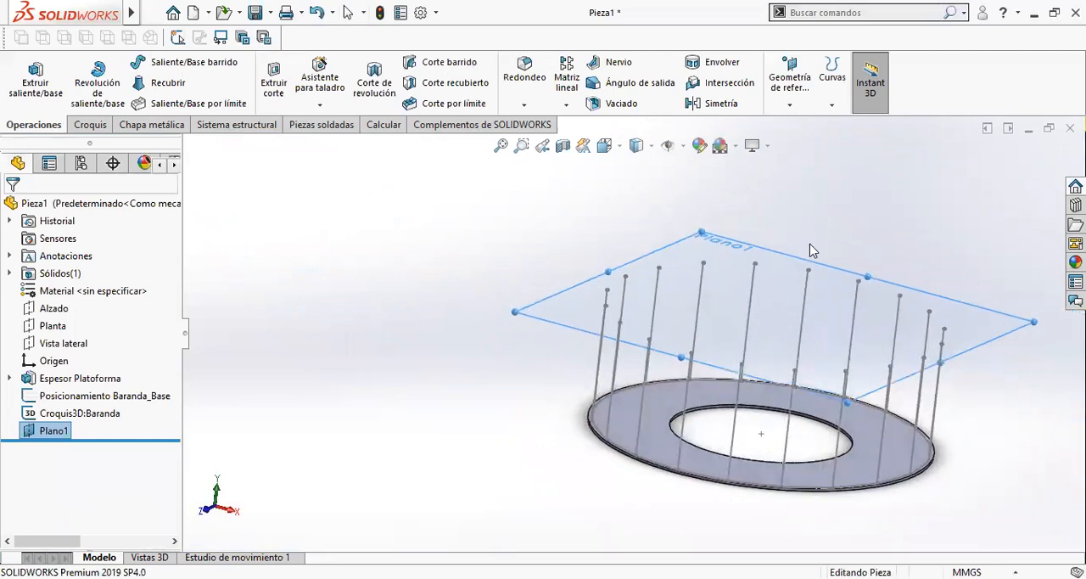
click(800, 100)
click(802, 125)
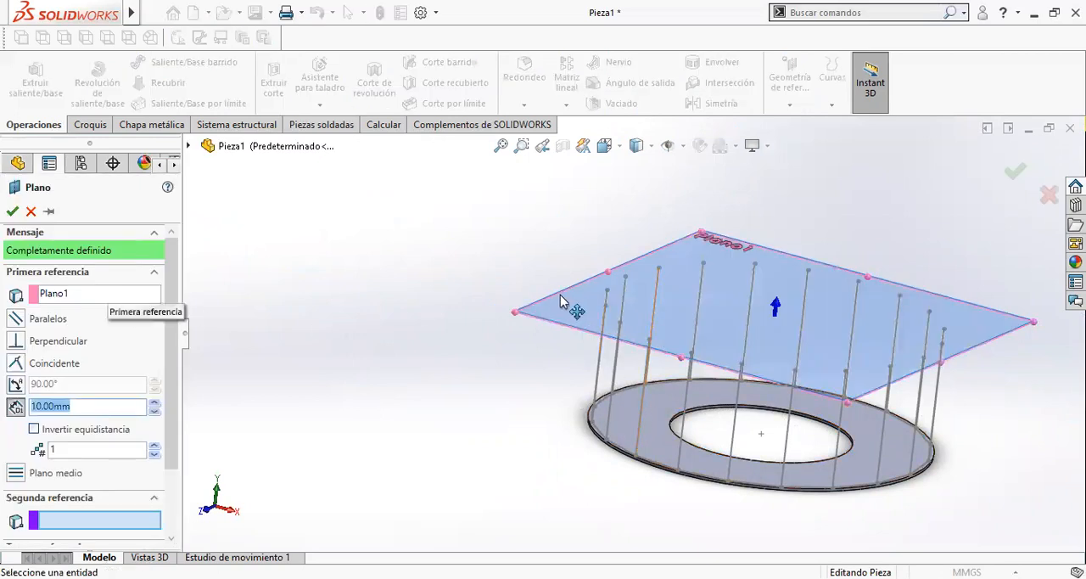
scroll(594, 331, down, 4)
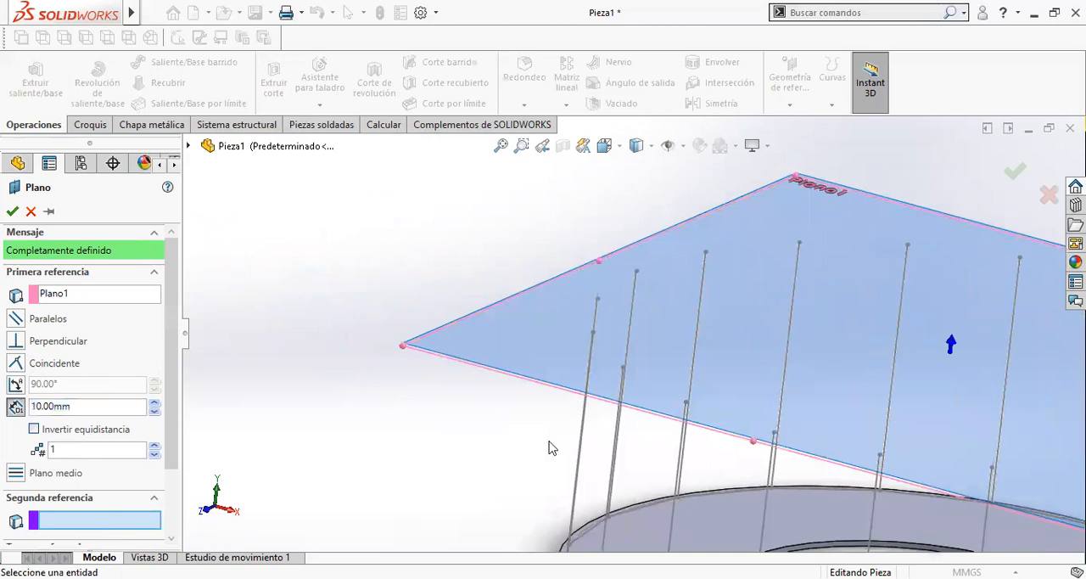
scroll(664, 405, up, 3)
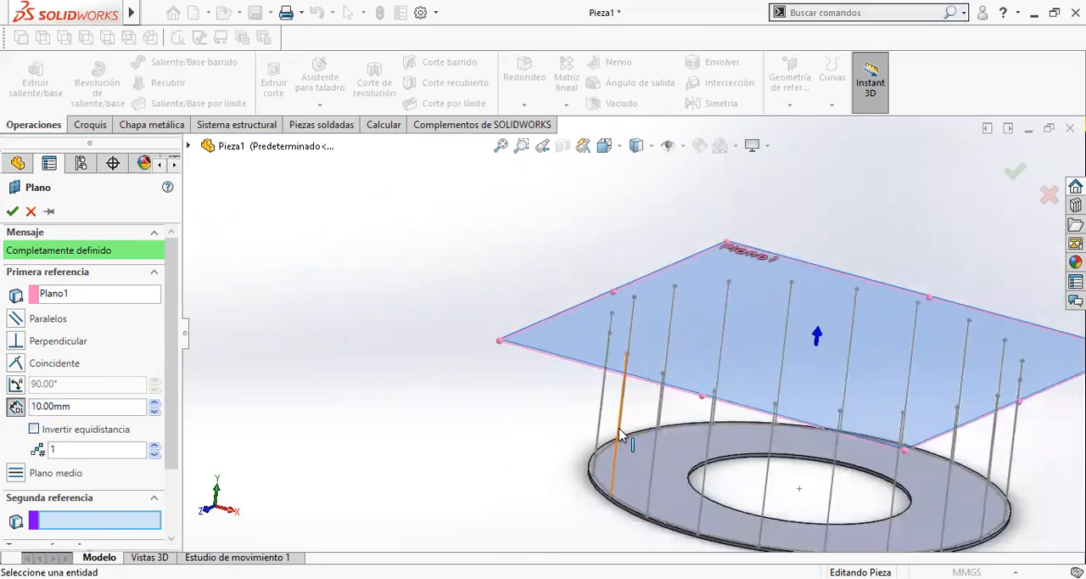
scroll(618, 436, down, 5)
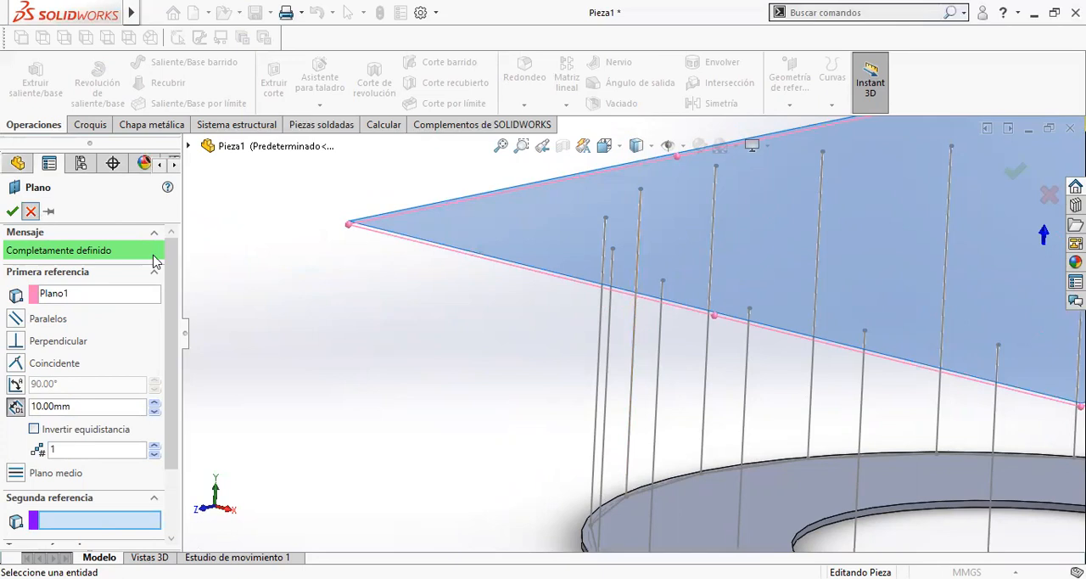
key(Return)
scroll(467, 306, up, 3)
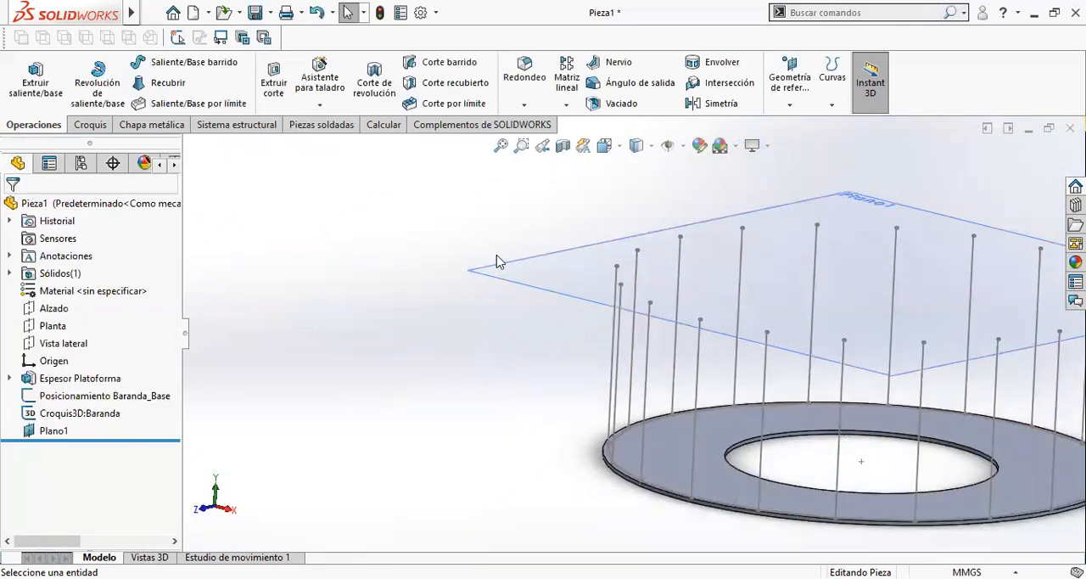
- Edit the Croquis3D:Baranda sketch and add a point at the midpoint of a post on the ring's left side, then exit the sketch
click(108, 415)
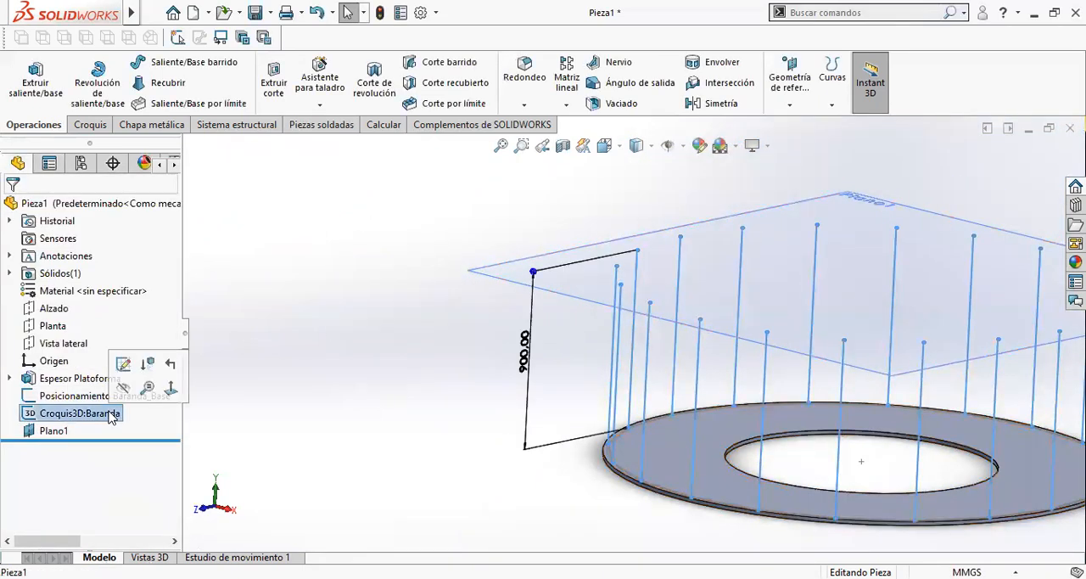
click(122, 365)
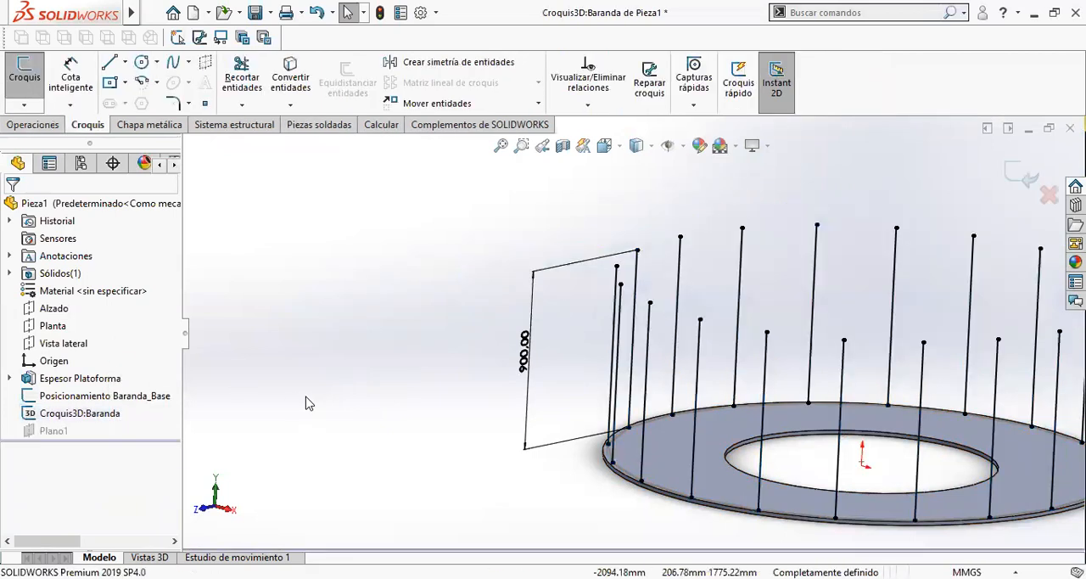
key(ctrl+7)
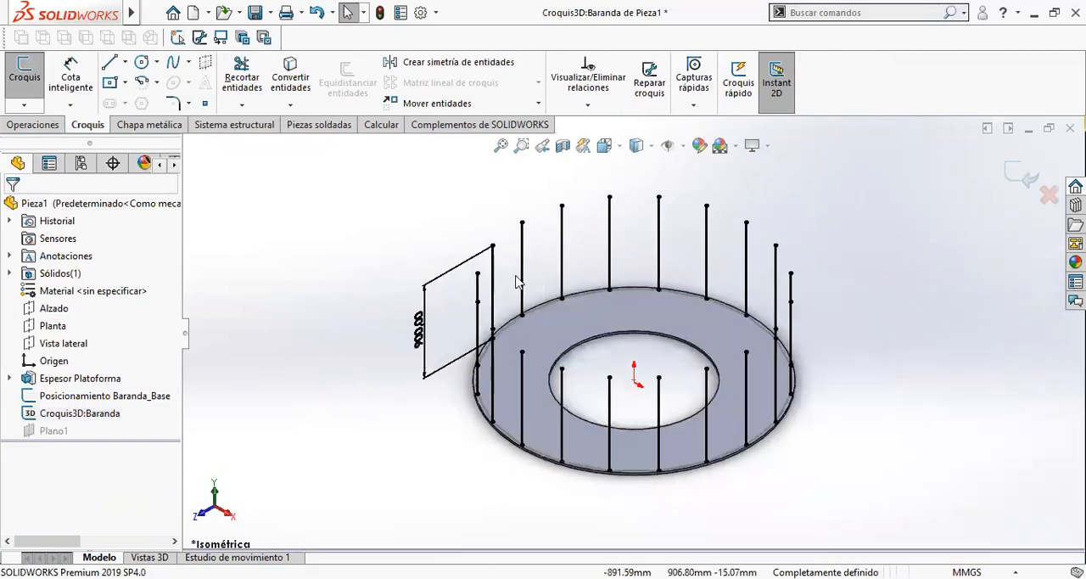
scroll(509, 302, down, 5)
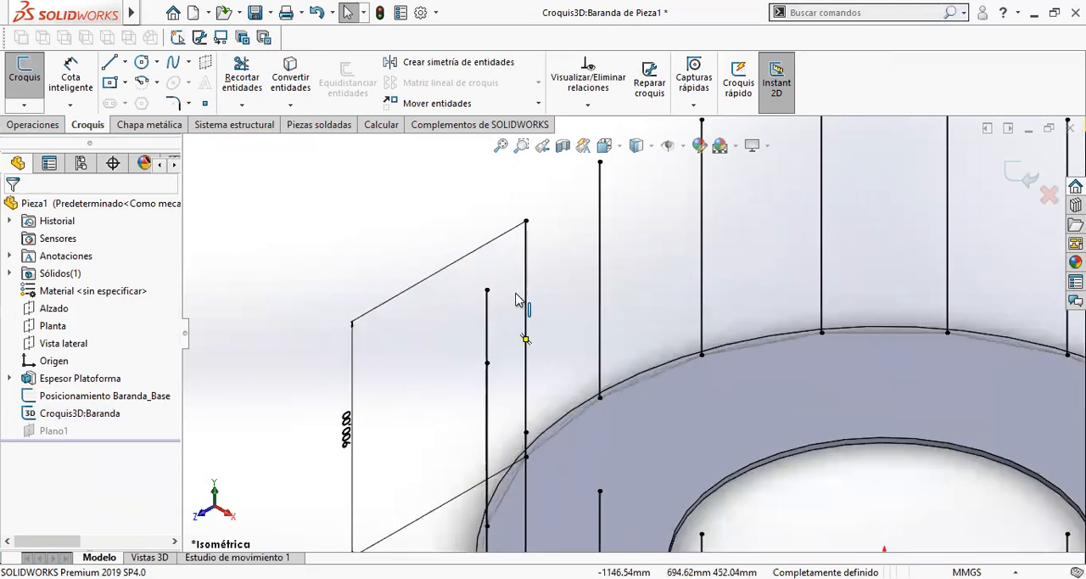
click(205, 104)
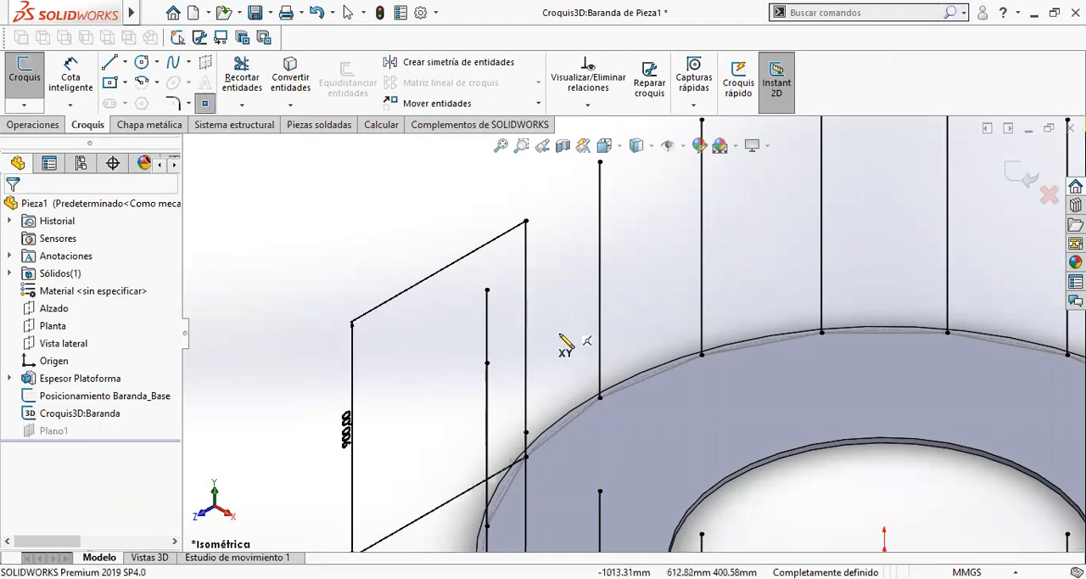
scroll(526, 344, down, 3)
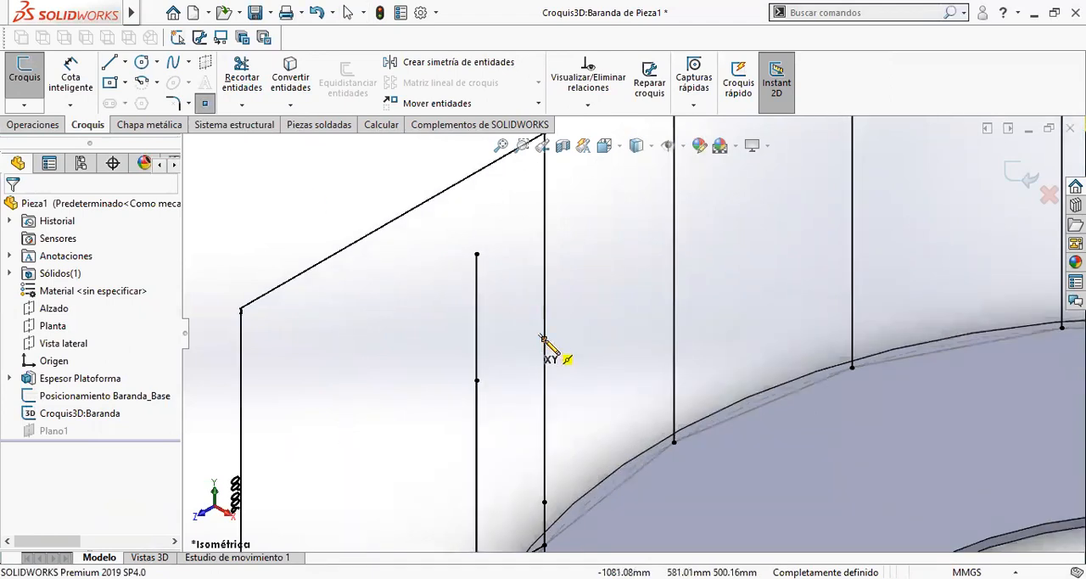
click(543, 338)
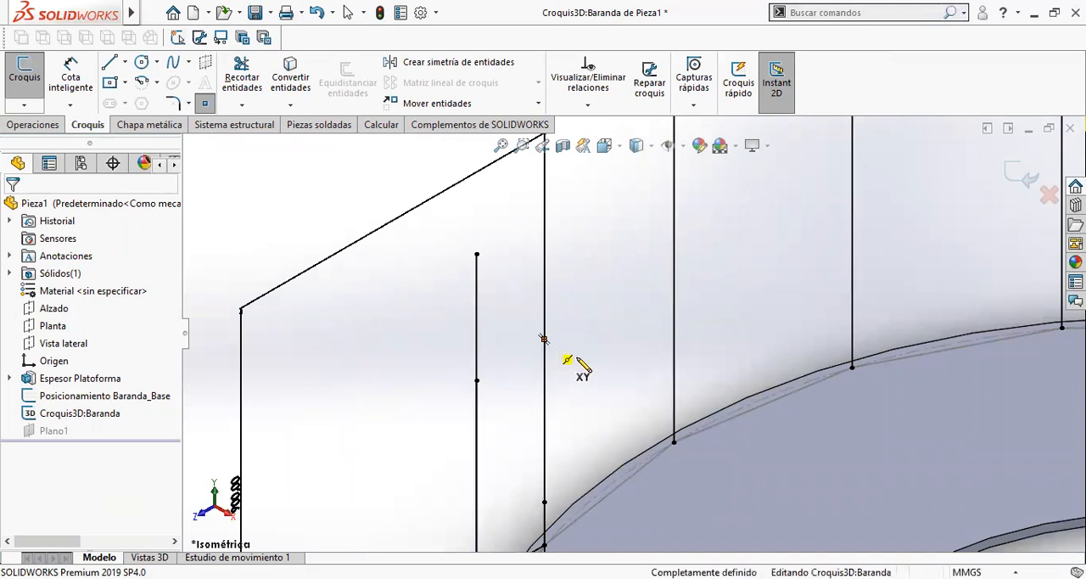
key(Escape)
scroll(607, 397, up, 5)
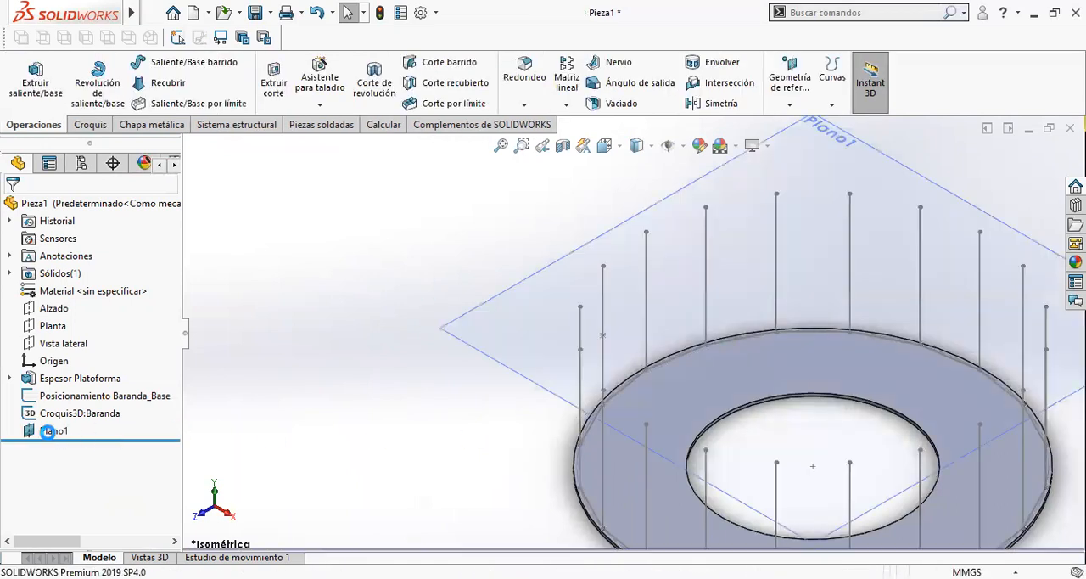
- Create a reference plane parallel to the ring plate's upper face and coincident with the post's midpoint, and clear the selection
middle_drag(383, 371, 431, 366)
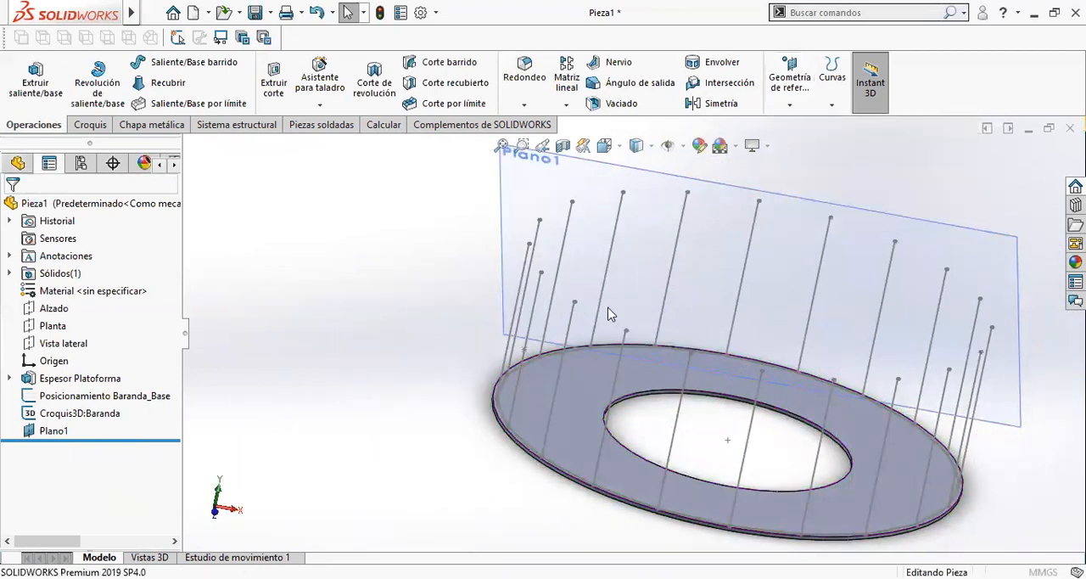
click(574, 437)
scroll(519, 357, down, 5)
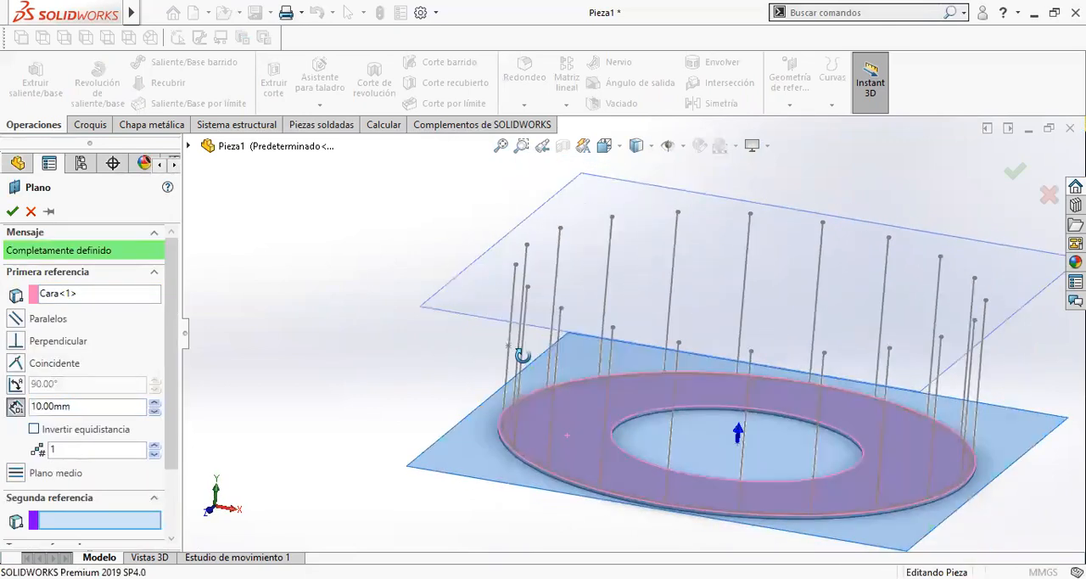
click(543, 333)
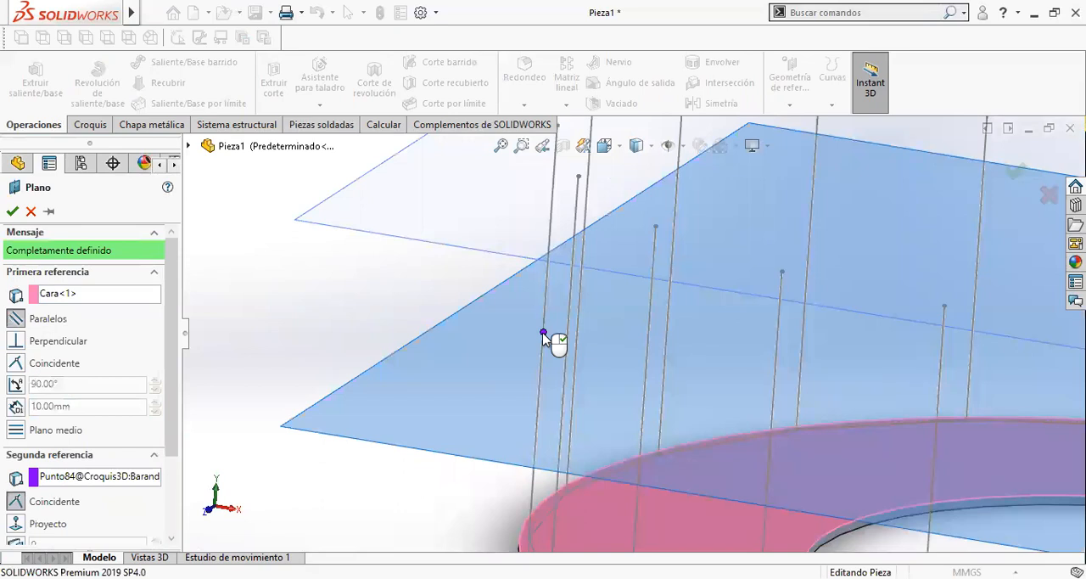
right_click(543, 332)
scroll(545, 339, up, 3)
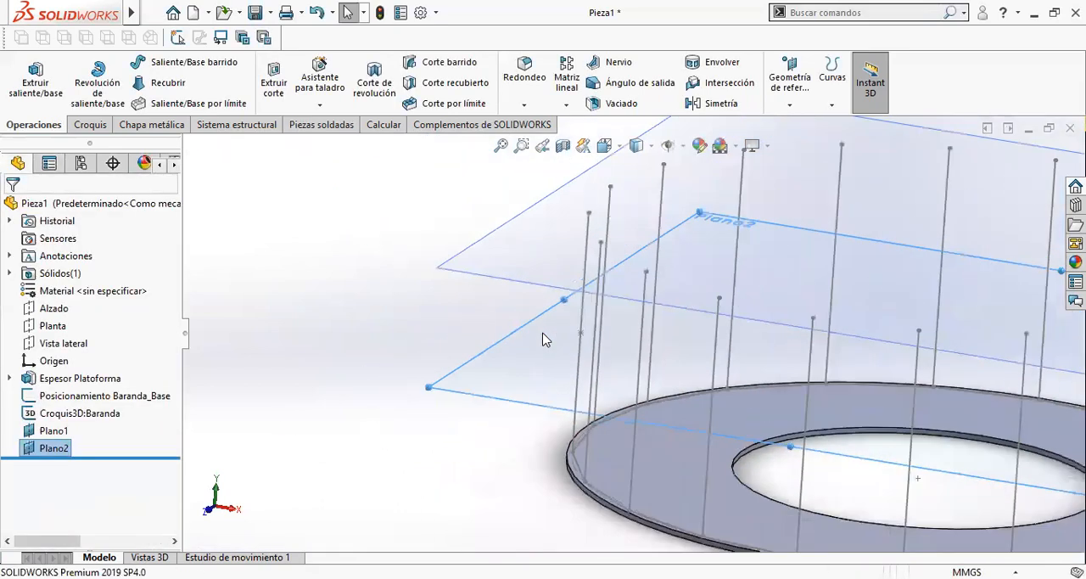
scroll(543, 339, up, 3)
middle_drag(543, 339, 589, 376)
click(477, 427)
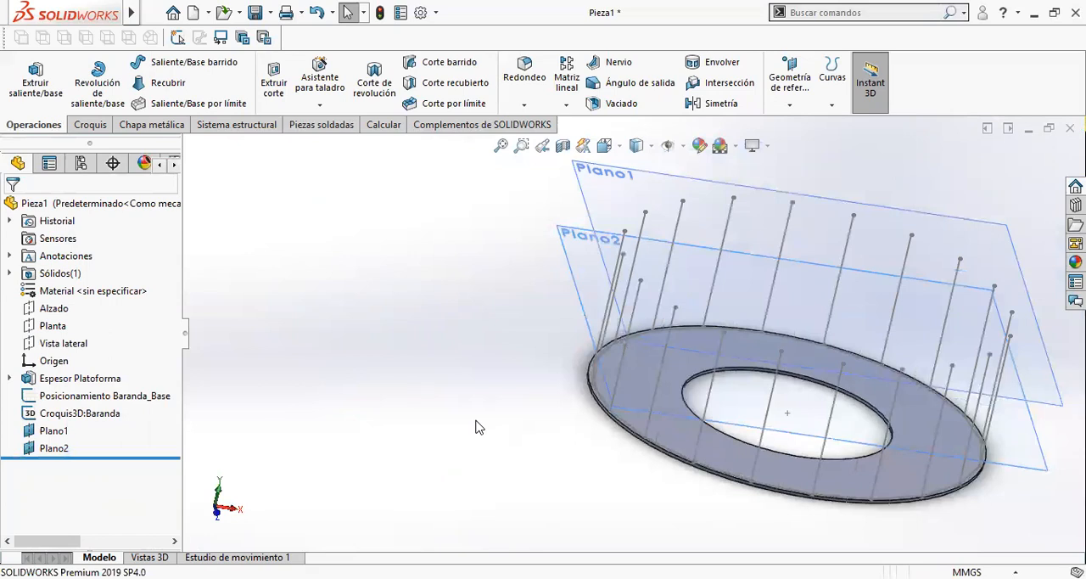
- Rename the plane at the post tops as Plano1: Pasamanos
middle_drag(527, 251, 511, 270)
click(56, 431)
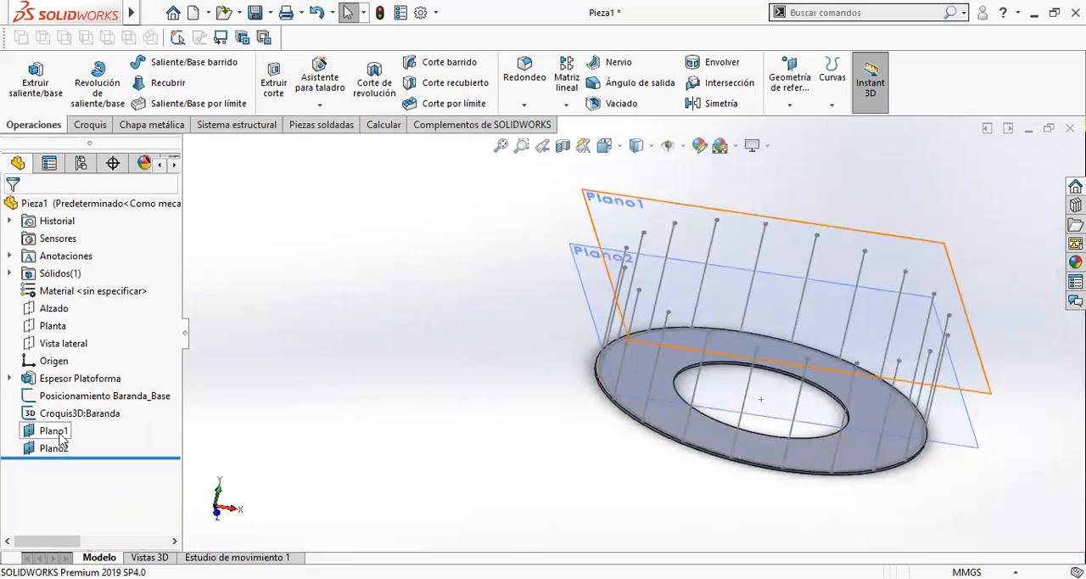
click(71, 432)
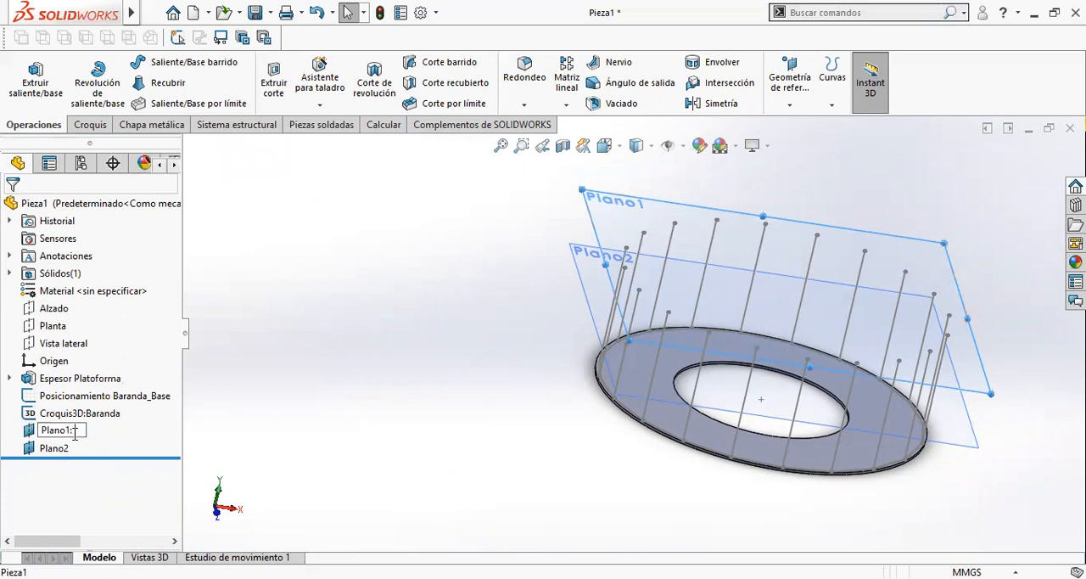
text(: Pasamanos)
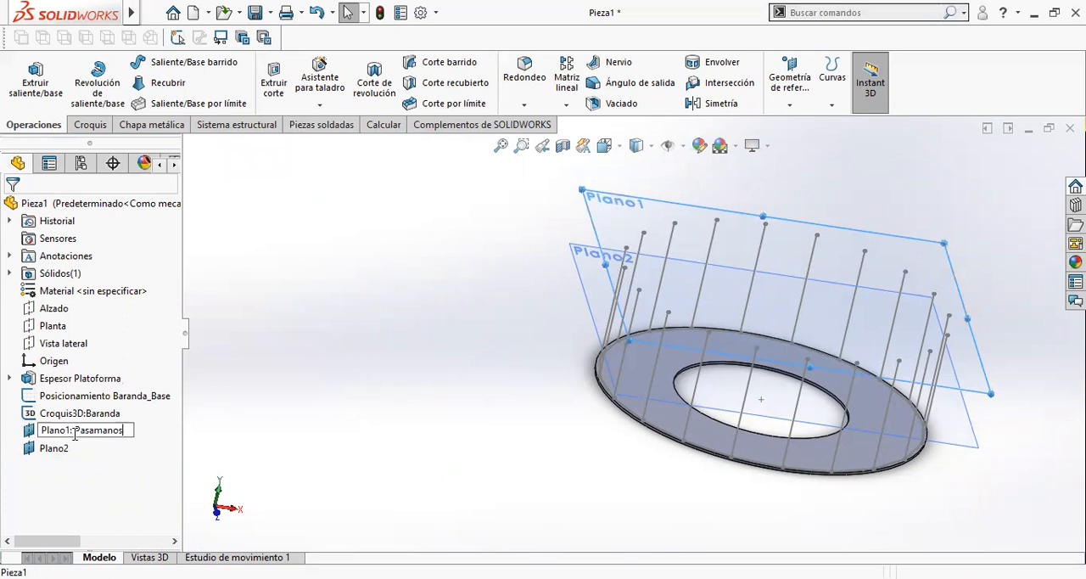
key(Return)
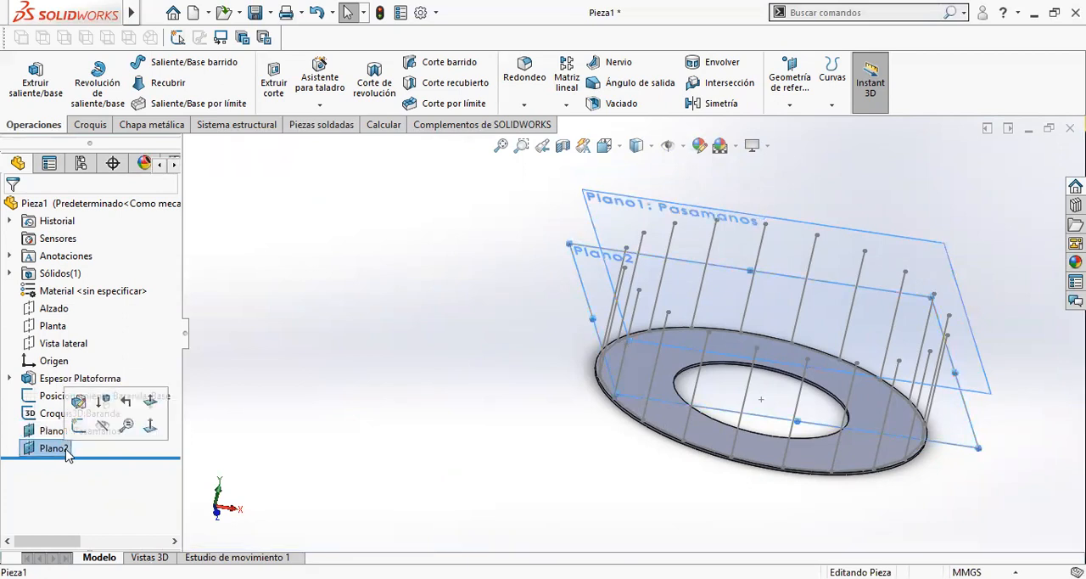
- Rename the plane at mid-height of the posts as Plano2: Tubos Intermedios and clear the selection
click(68, 448)
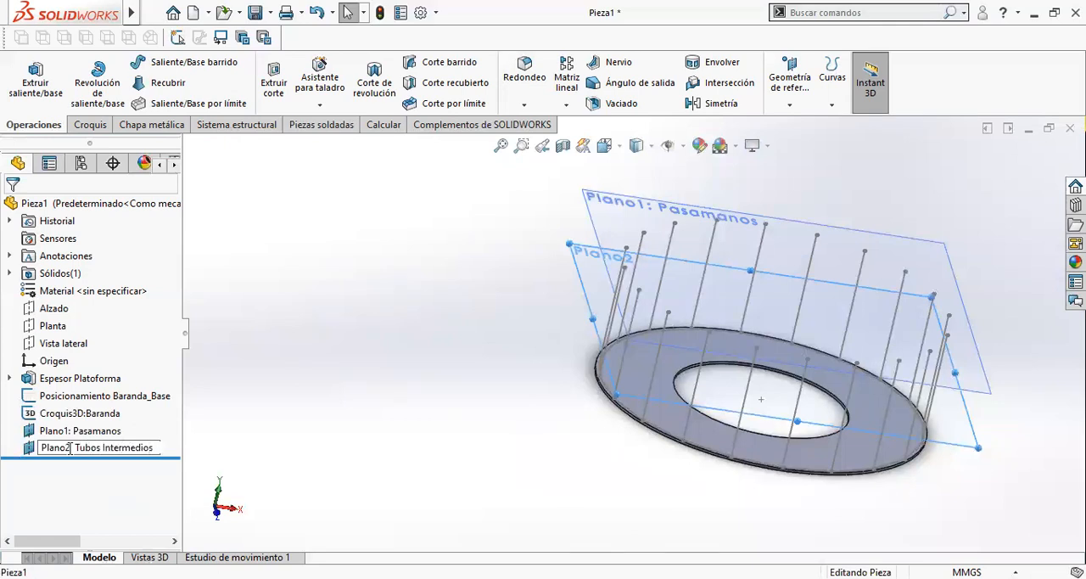
key(Return)
click(446, 318)
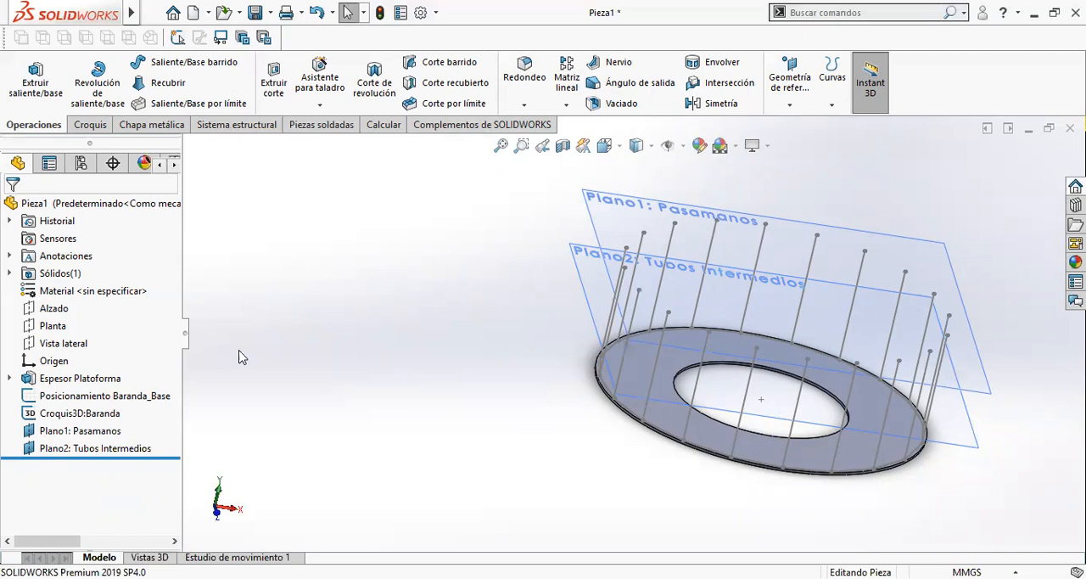
- Roll the model back to just before Plano2: Tubos Intermedios and start a sketch on Plano1: Pasamanos
drag(142, 457, 151, 439)
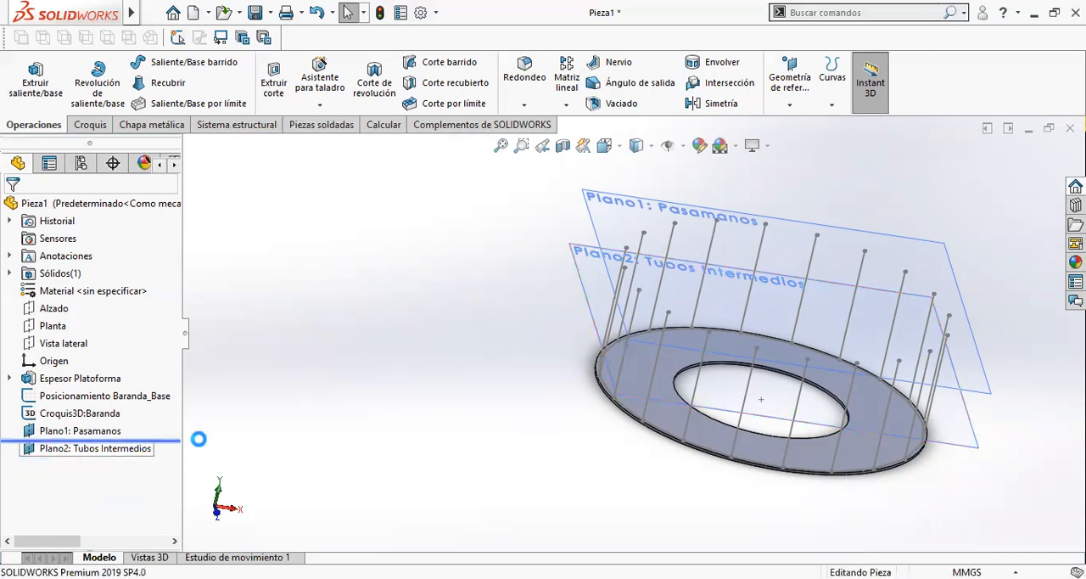
click(620, 202)
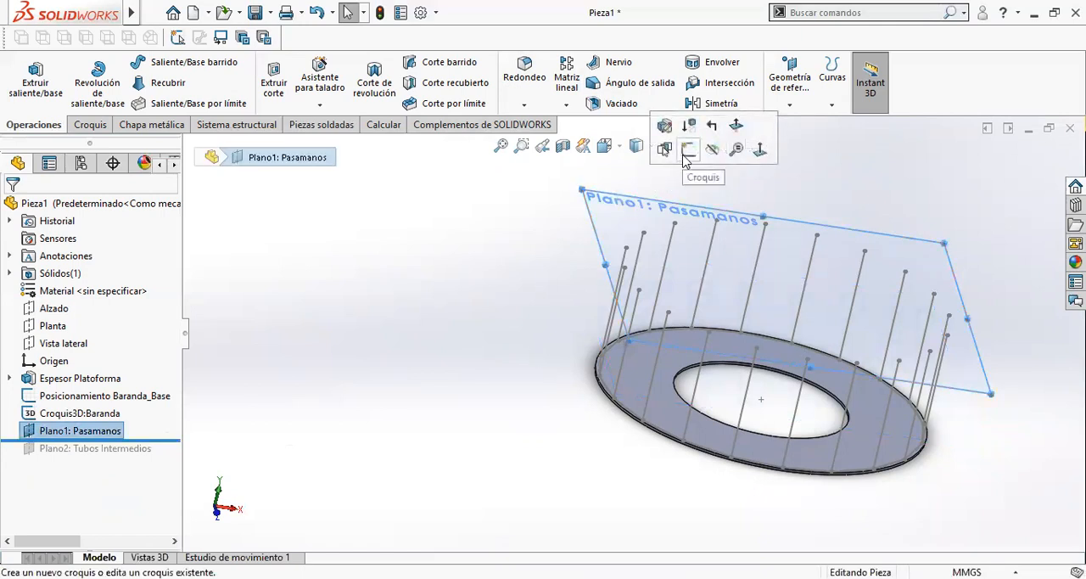
click(688, 151)
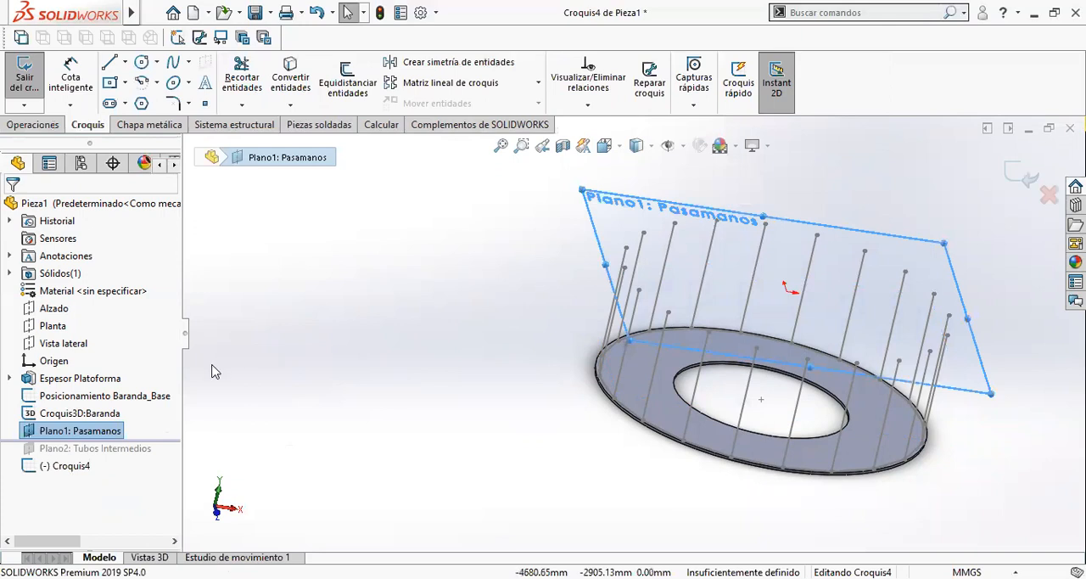
- Convert the Posicionamiento Baranda_Base sketch entities into the new sketch on Plano1: Pasamanos and exit the sketch
click(119, 397)
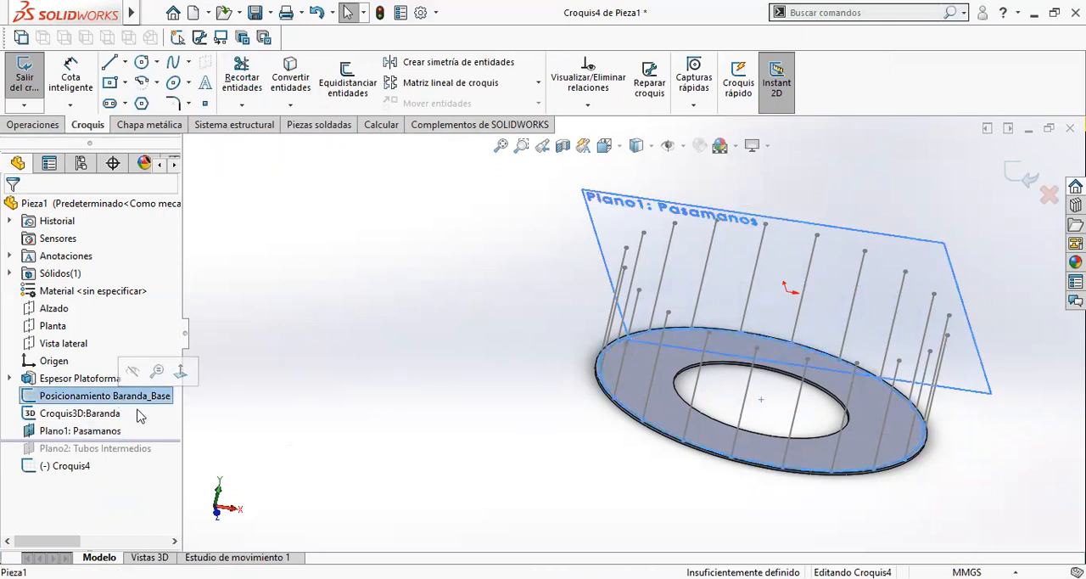
click(298, 80)
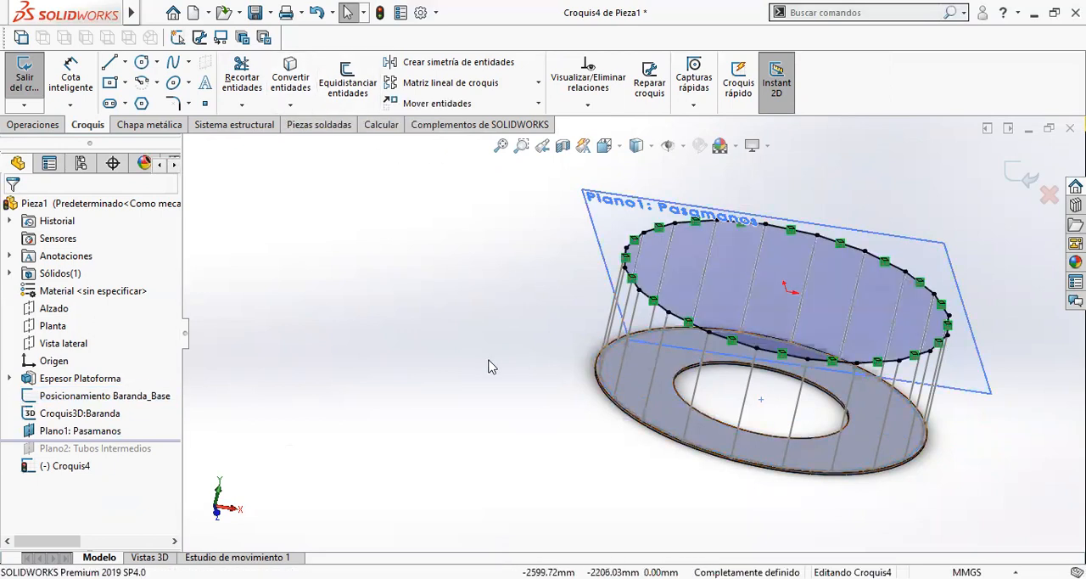
mouse_move(489, 366)
middle_down()
mouse_move(492, 289)
mouse_move(518, 269)
mouse_move(519, 358)
mouse_move(457, 365)
middle_up()
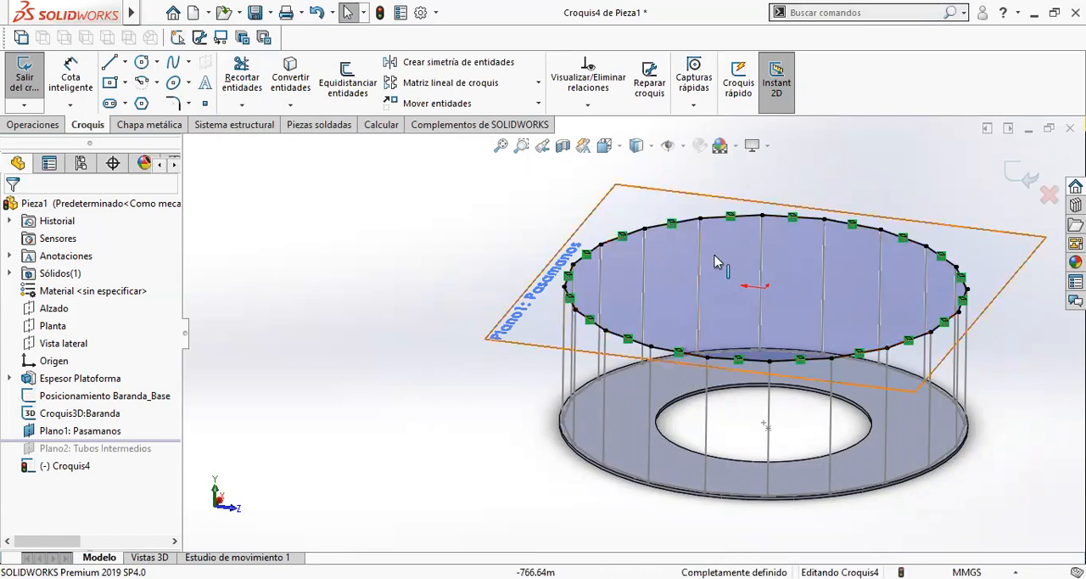
click(1021, 174)
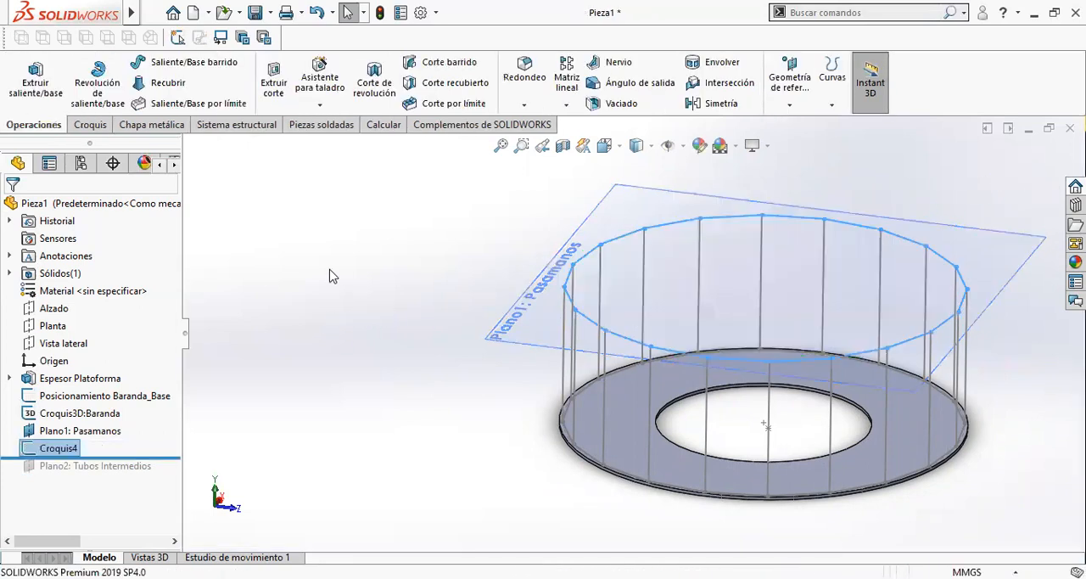
- Set up a structural member with ansi pulgada, pipe - Configured, size 1.5 sch 40, and enable transferring the material from the profile
click(302, 126)
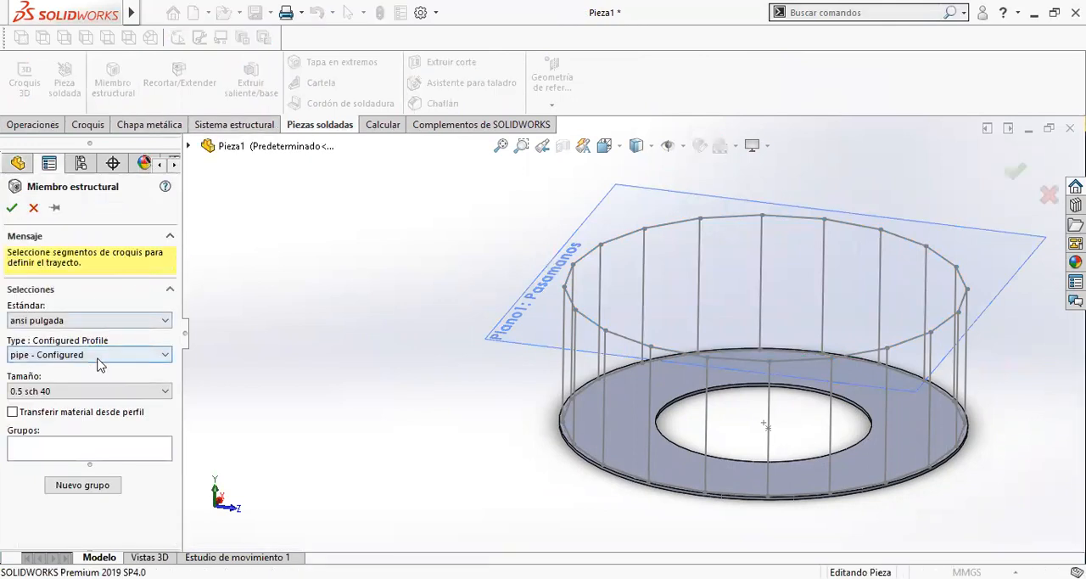
click(68, 391)
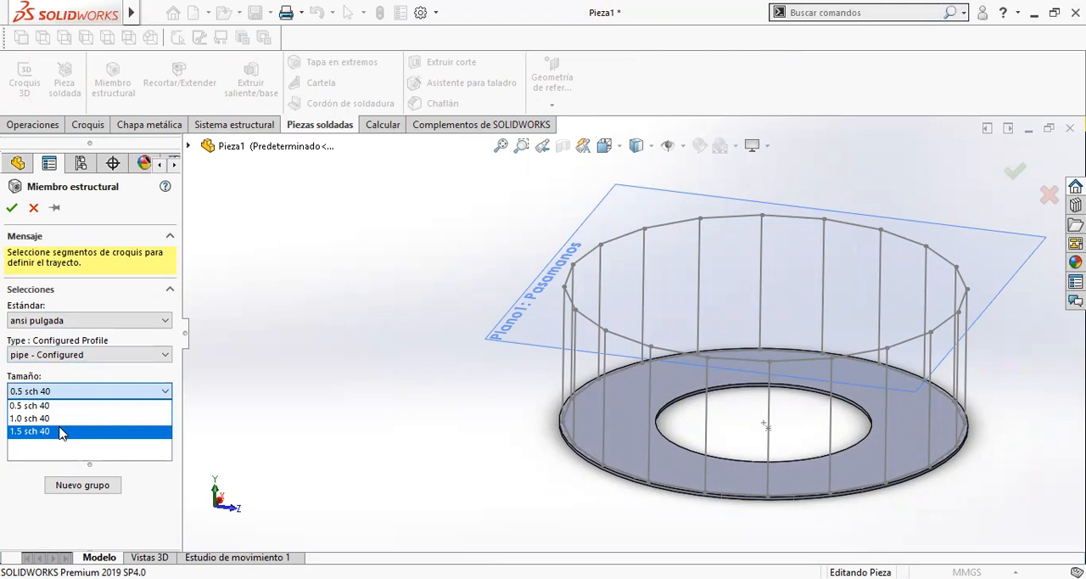
click(61, 432)
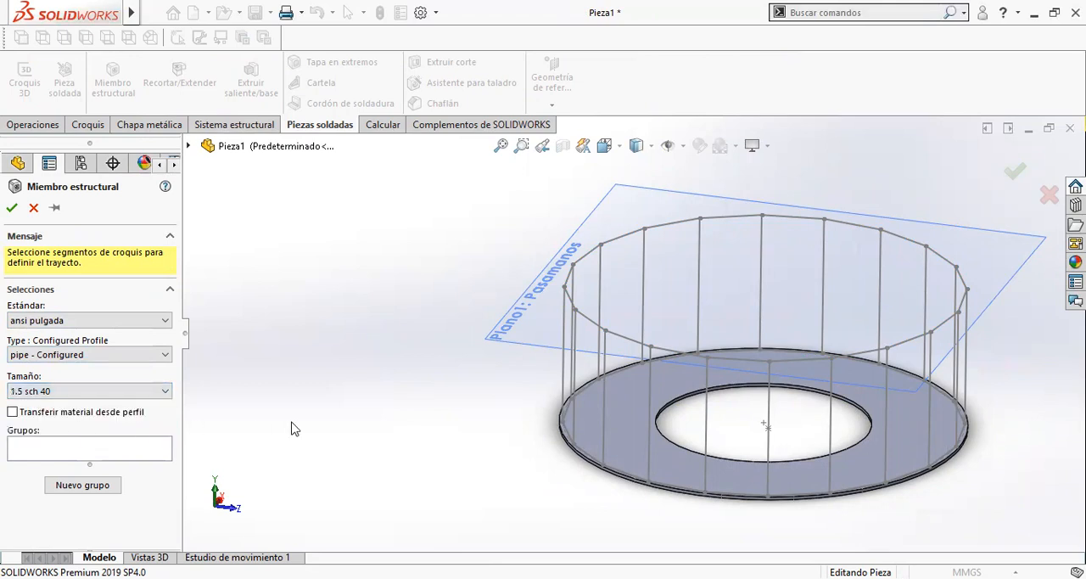
click(71, 414)
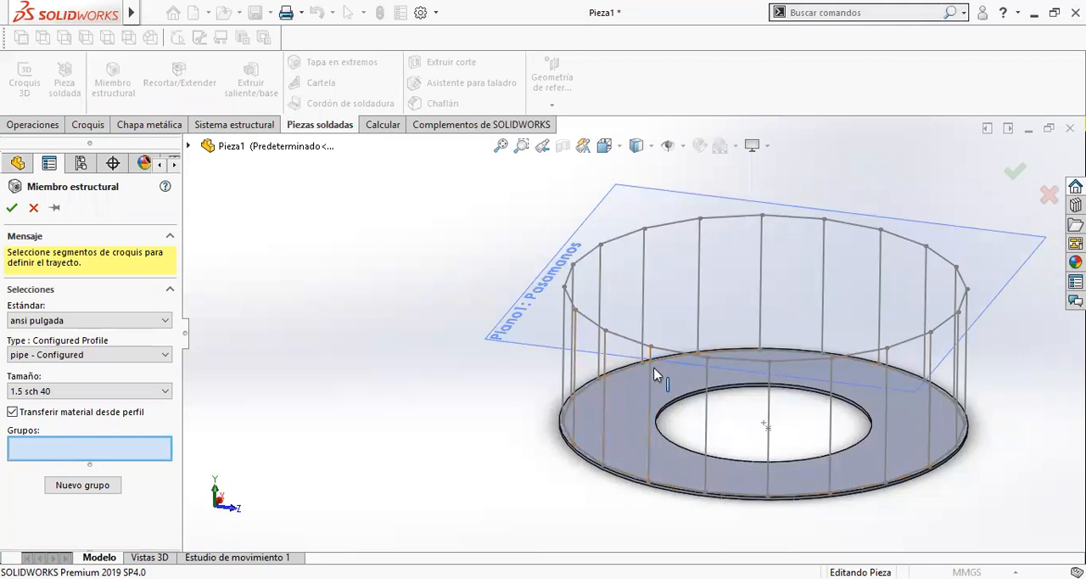
- Select a front-left post as the first group's path and examine the pipe profile at its base against the ring plate's edge
click(708, 460)
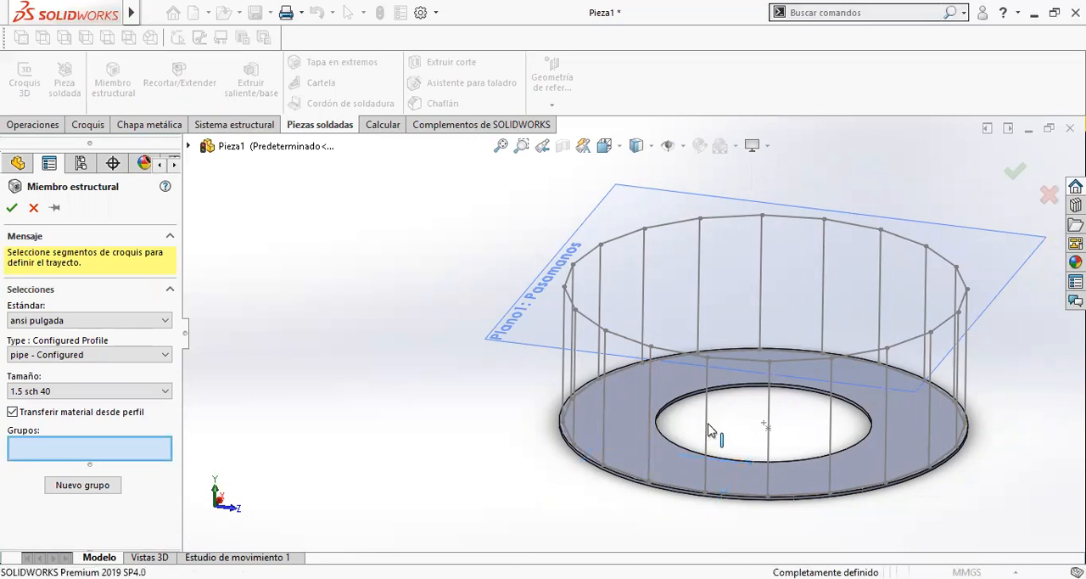
click(648, 442)
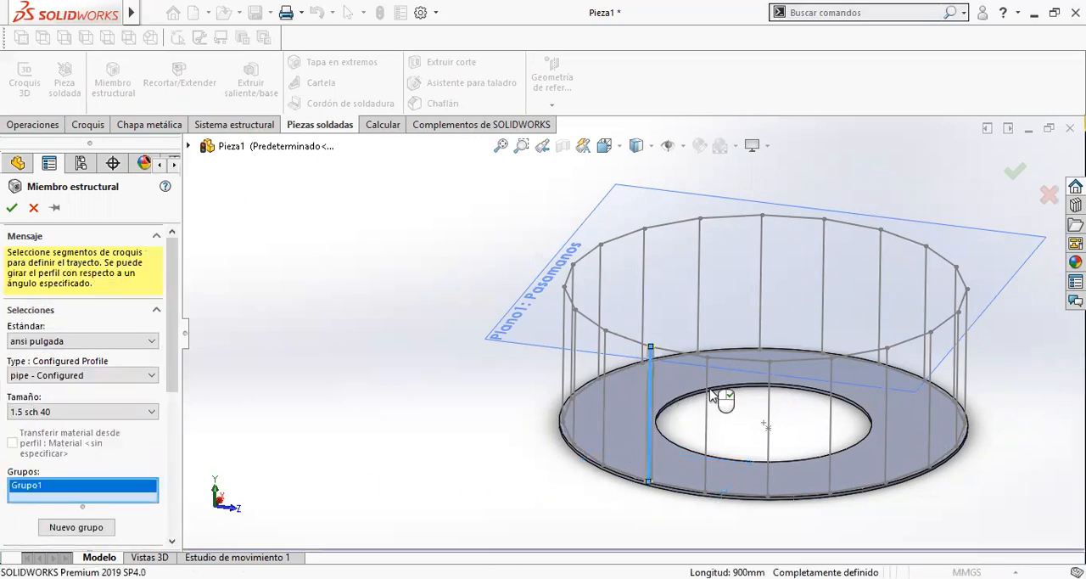
scroll(702, 412, down, 5)
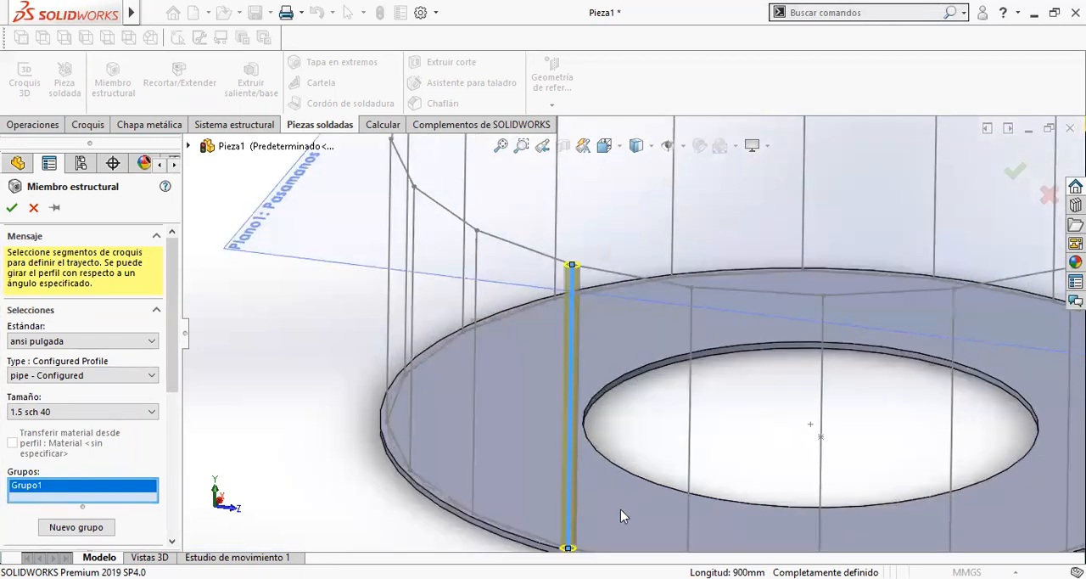
scroll(599, 448, down, 5)
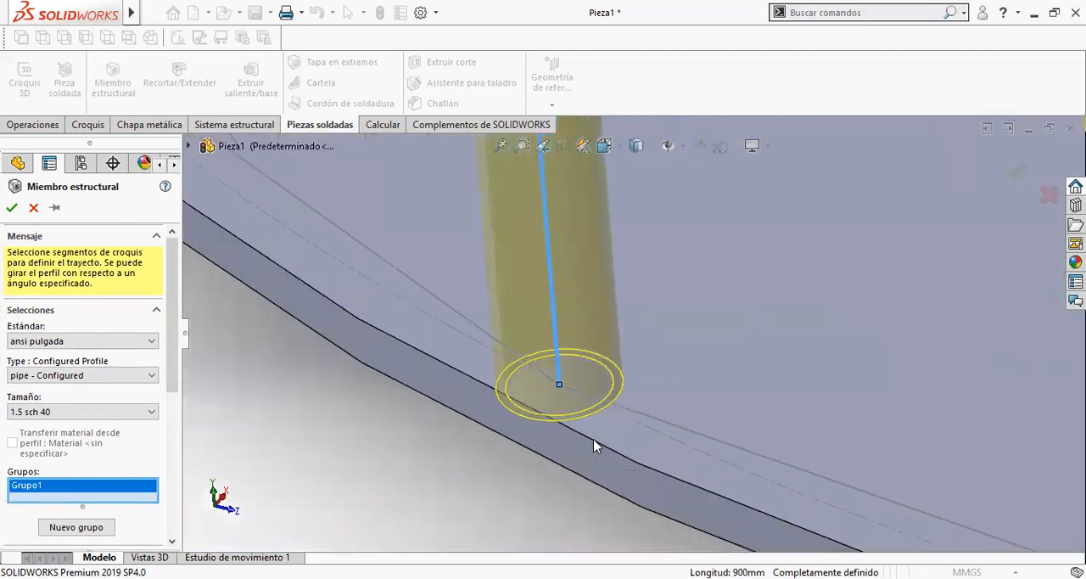
scroll(576, 411, down, 2)
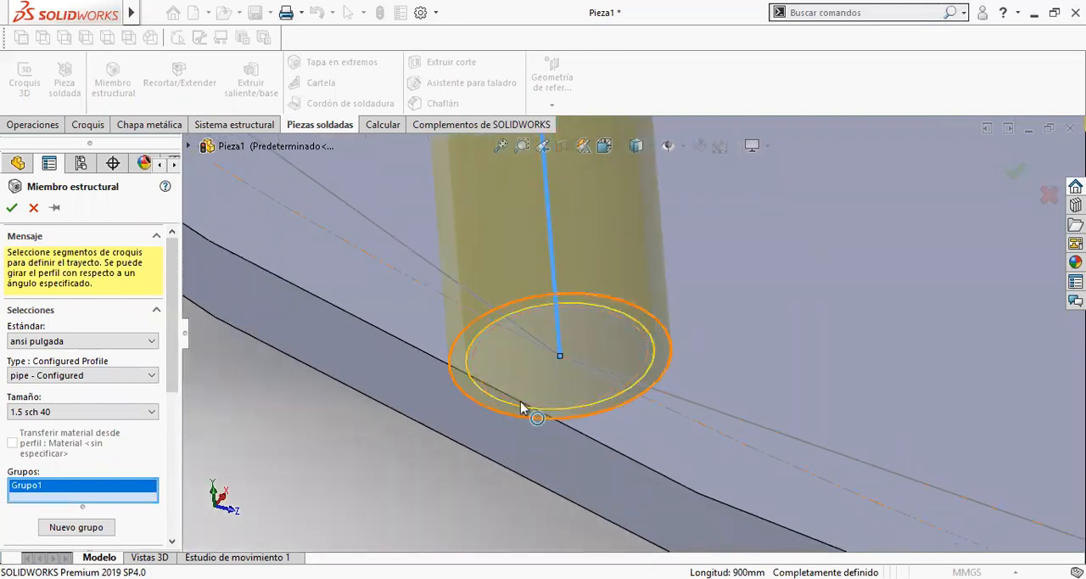
- Change the structural member's pipe size to 1.0 sch 40 and check its fit against the ring plate's edge
scroll(405, 410, up, 2)
scroll(623, 372, down, 2)
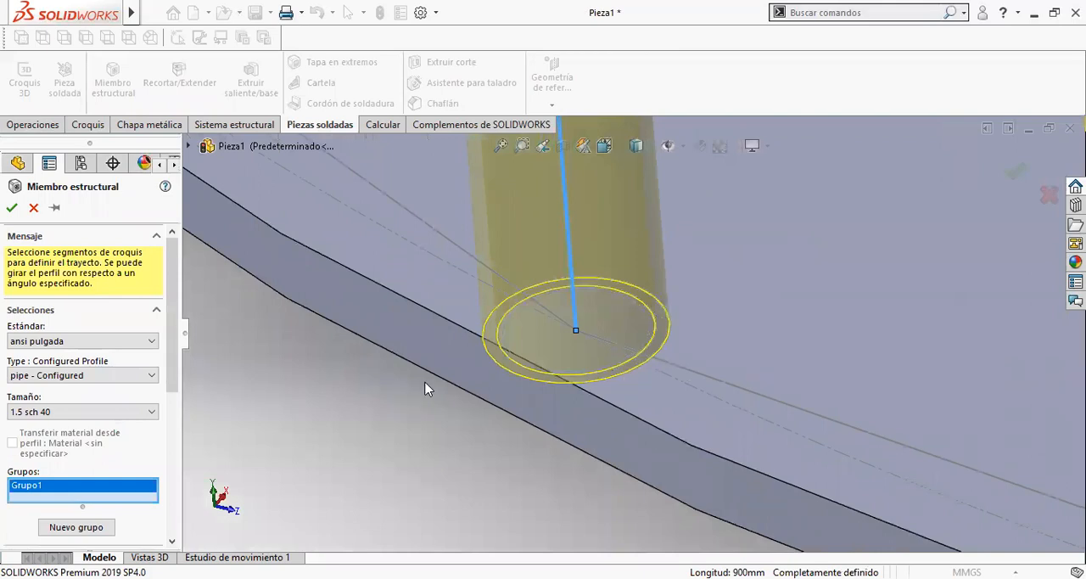
click(130, 417)
click(102, 438)
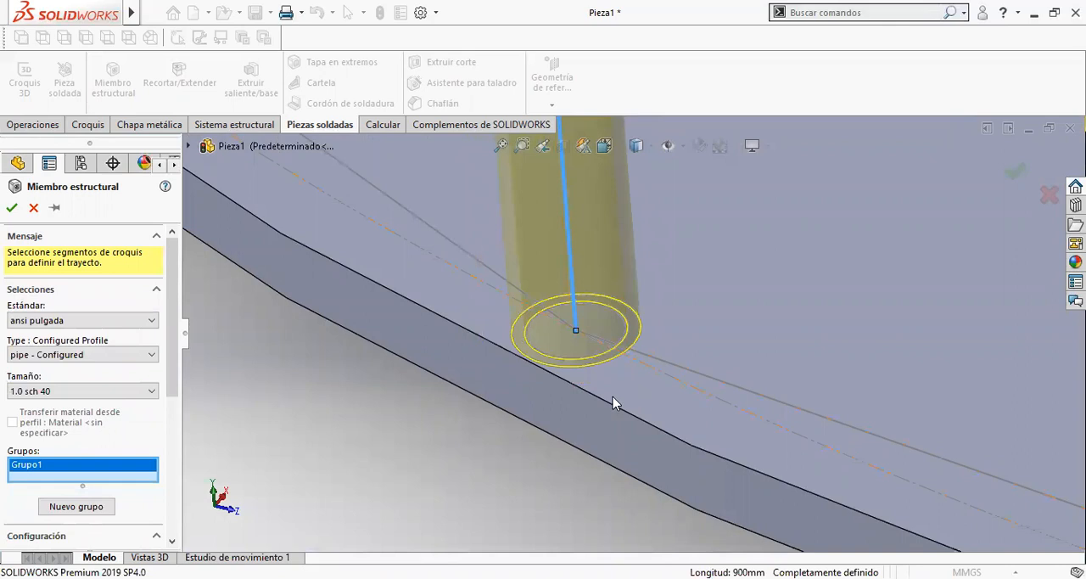
scroll(638, 381, up, 3)
scroll(650, 365, down, 2)
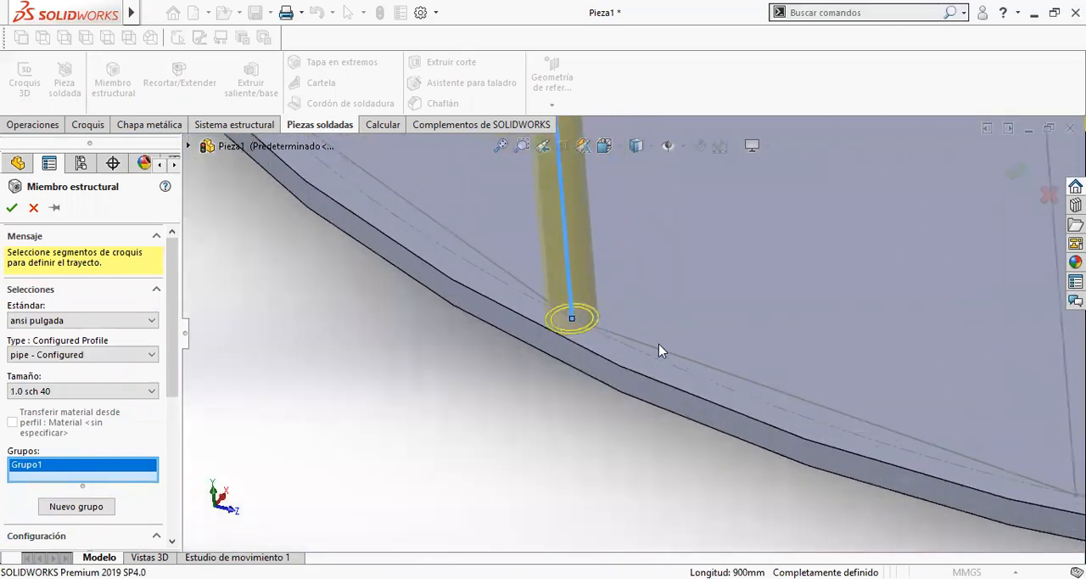
scroll(655, 346, up, 4)
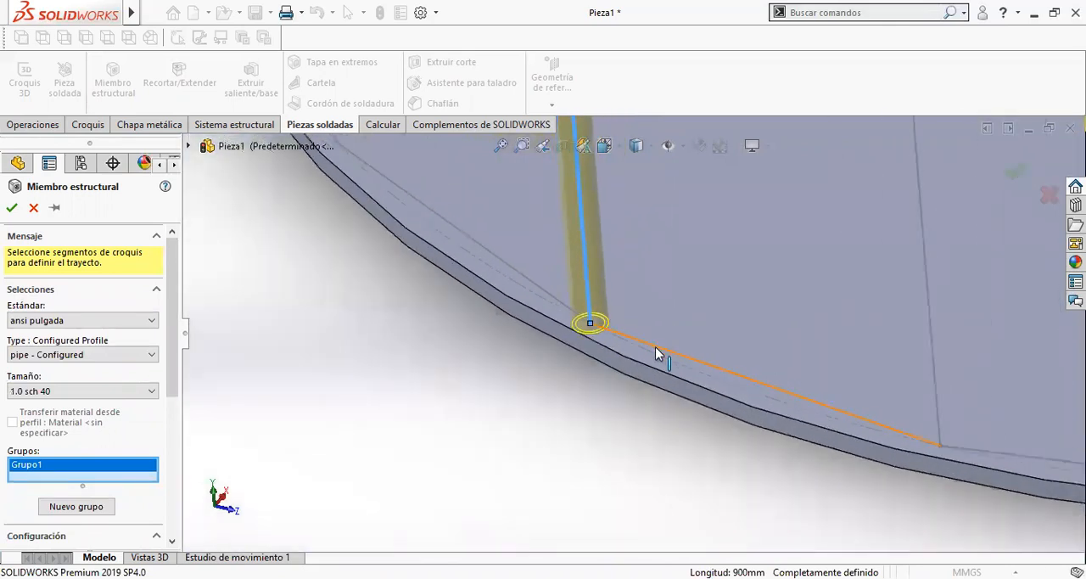
scroll(642, 337, up, 2)
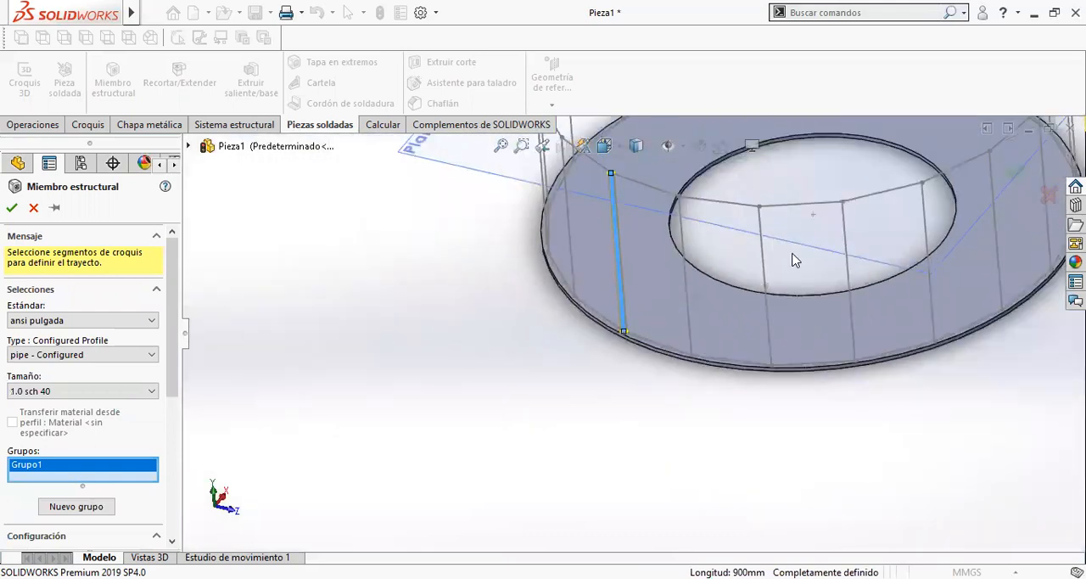
- Try adding the neighbouring front post to the first group and remove both posts from the path selection
scroll(795, 260, down, 2)
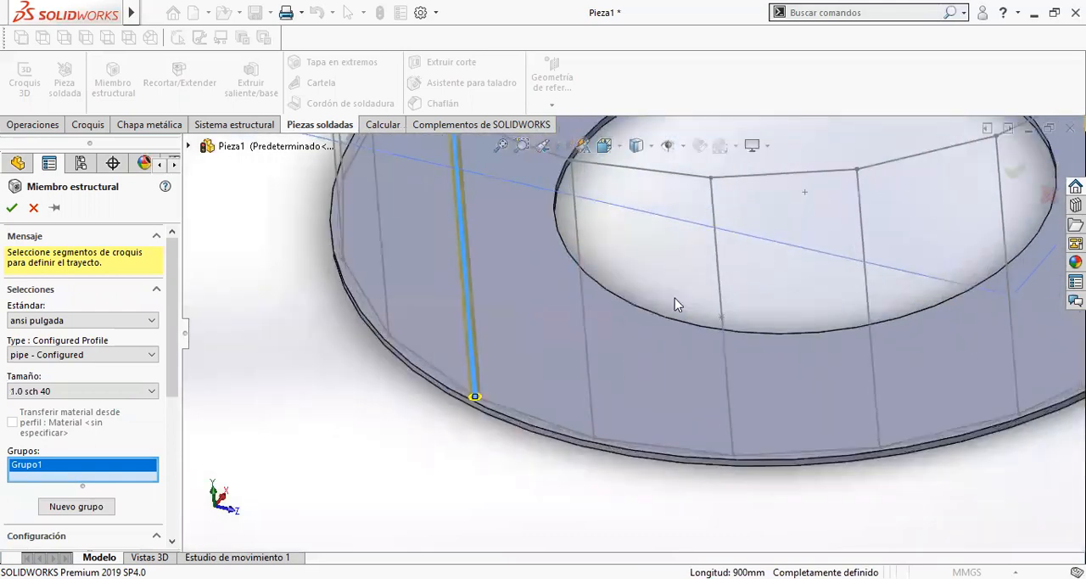
click(593, 372)
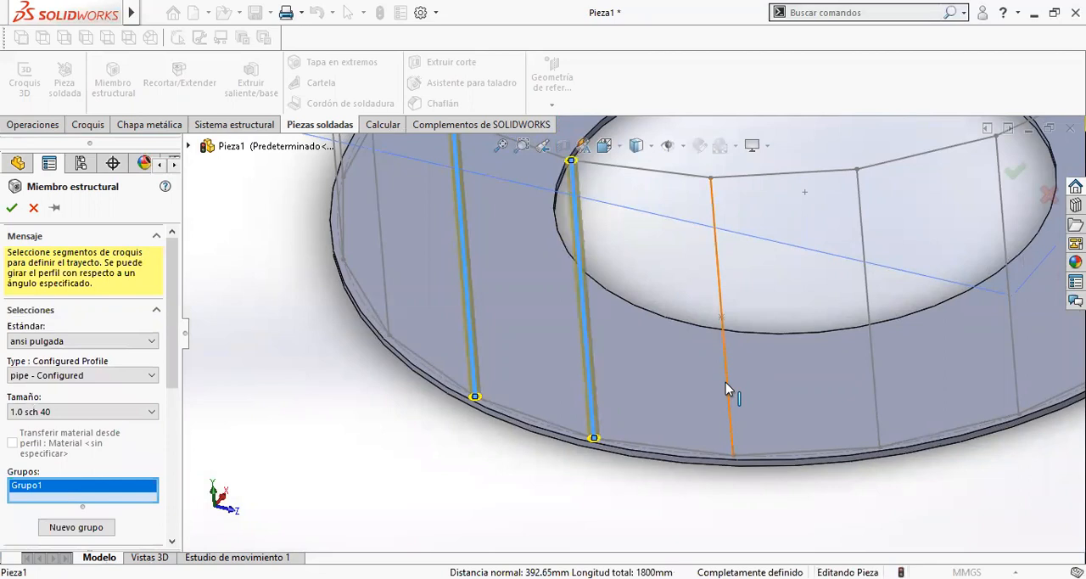
click(587, 345)
click(468, 300)
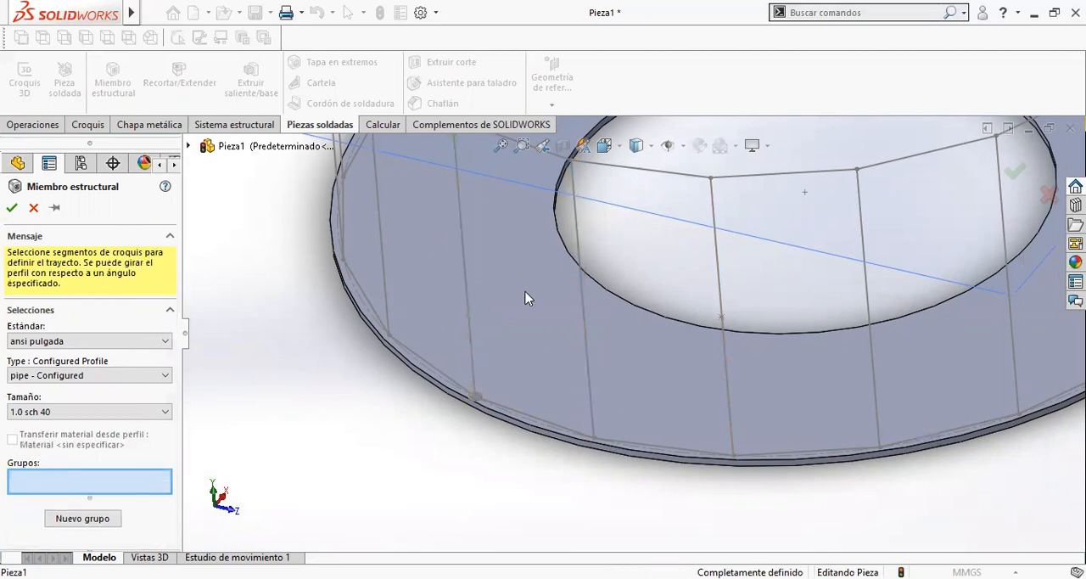
- Select six consecutive segments along the front of the Plano1: Pasamanos polygon as the handrail group's path
scroll(595, 292, up, 4)
click(584, 244)
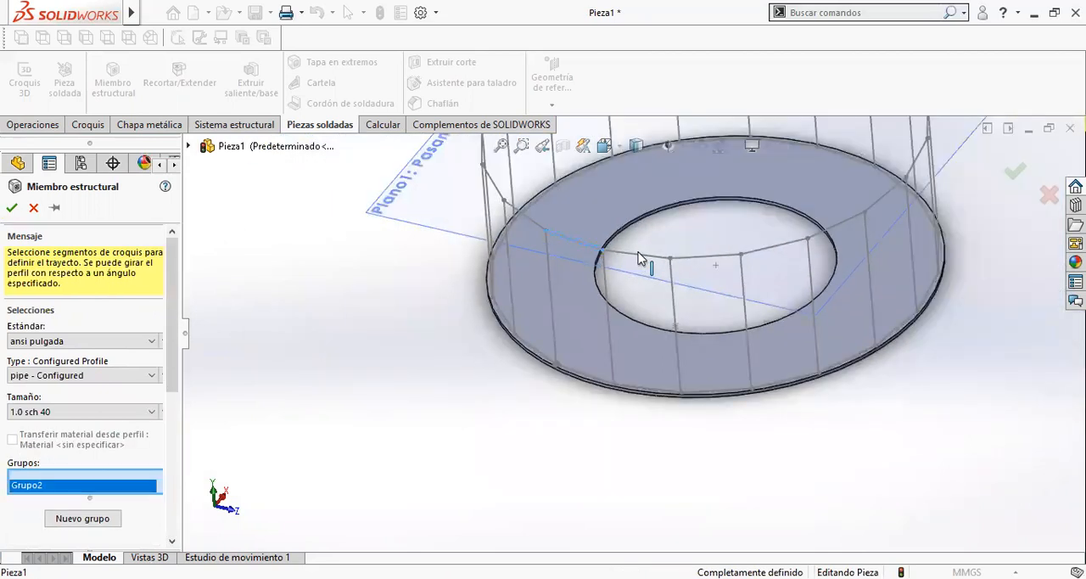
click(636, 253)
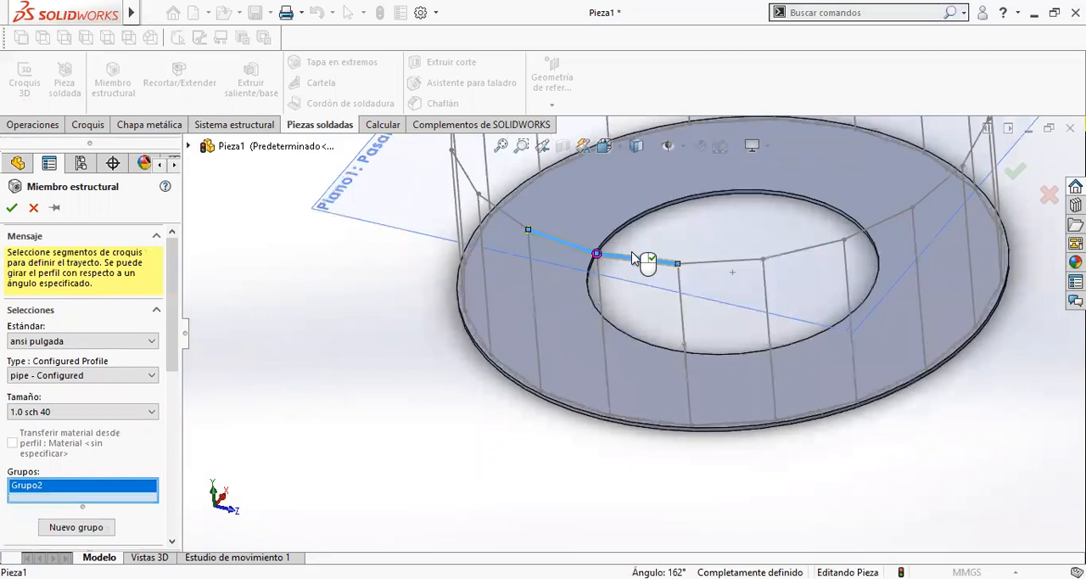
scroll(641, 259, up, 6)
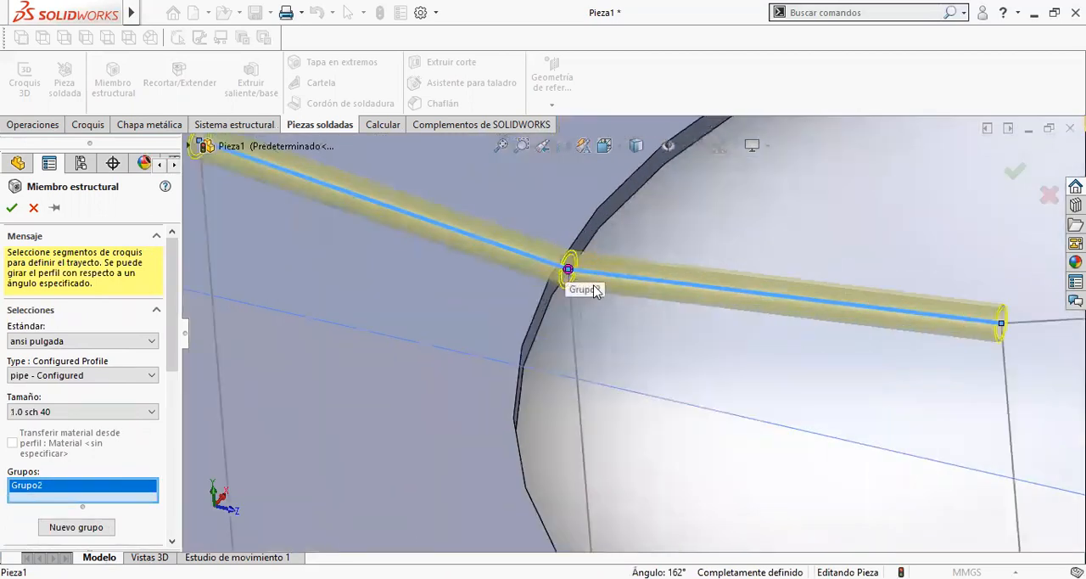
scroll(633, 327, up, 5)
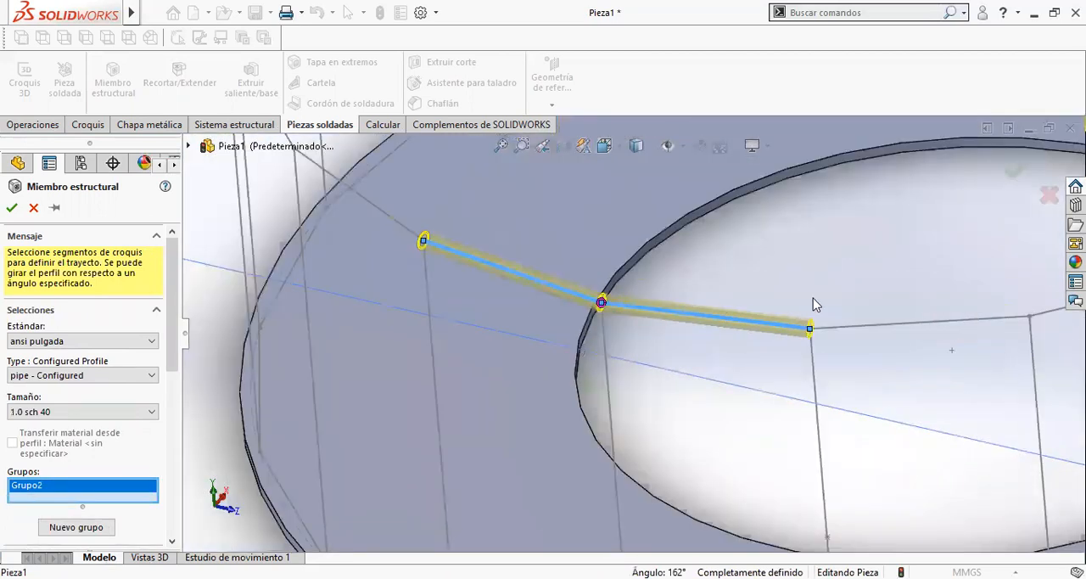
click(914, 326)
scroll(902, 336, up, 5)
click(901, 311)
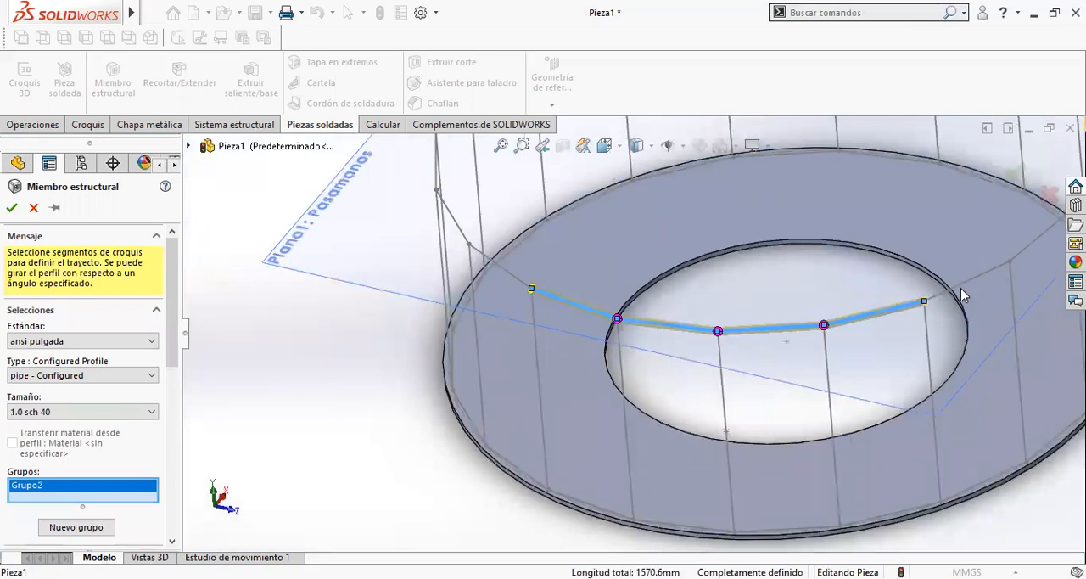
click(957, 294)
scroll(960, 297, up, 5)
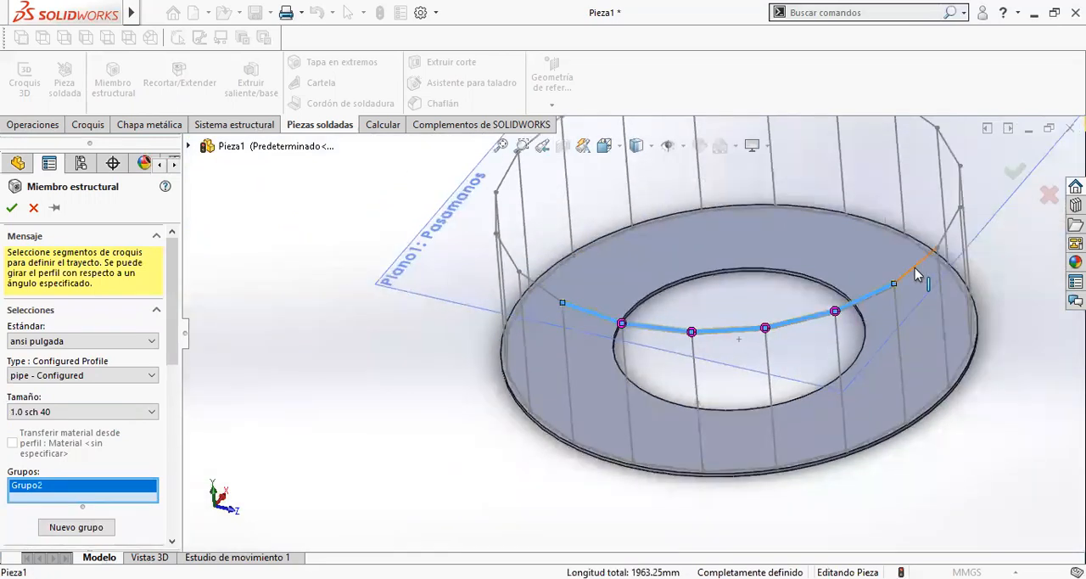
click(941, 247)
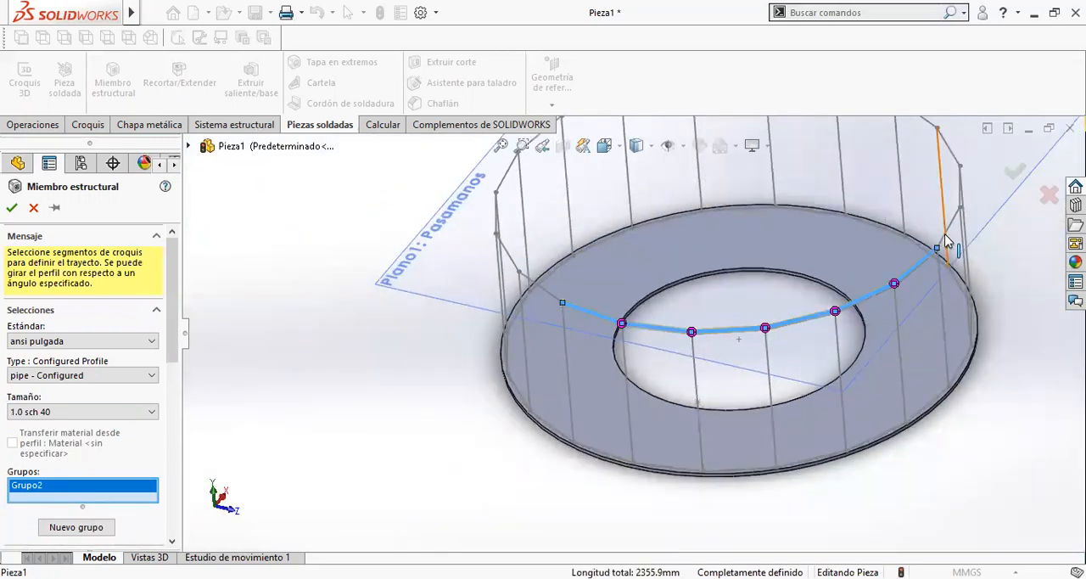
- Extend the handrail path with four more connected segments, from the front run around the right end
scroll(897, 280, down, 6)
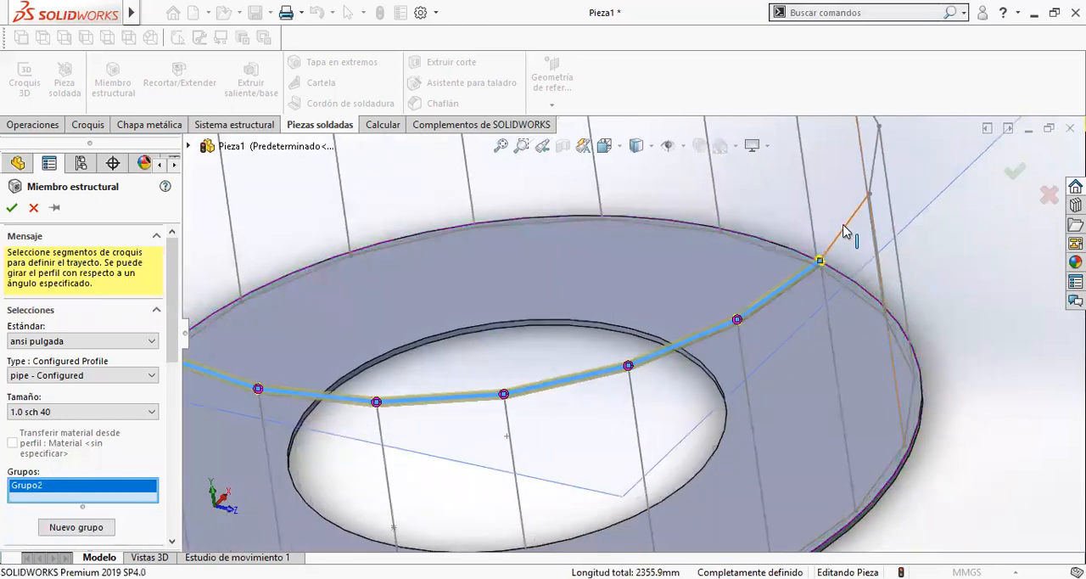
click(851, 222)
middle_drag(868, 197, 824, 186)
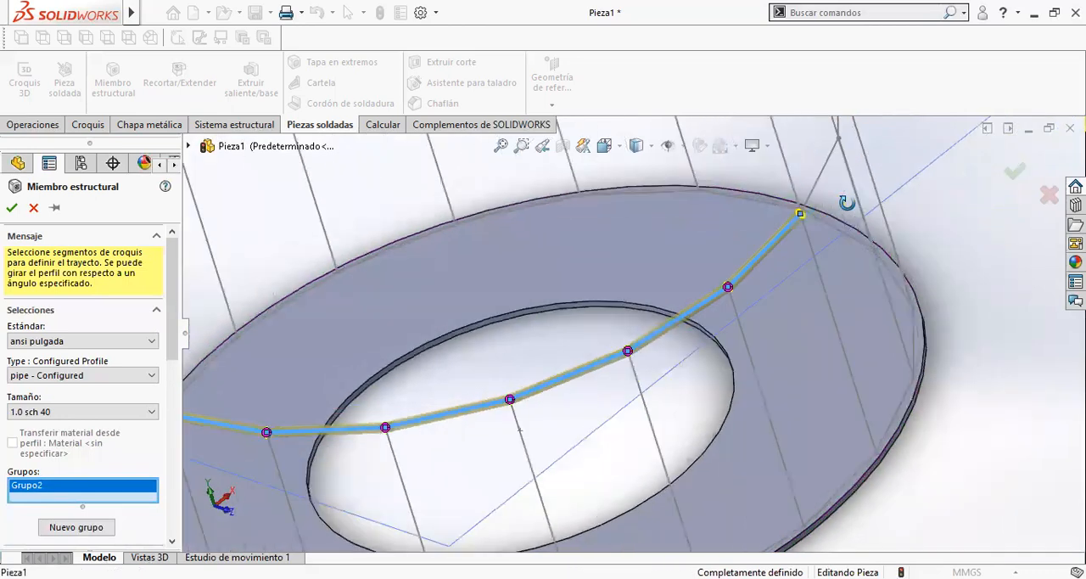
click(815, 183)
scroll(815, 183, up, 3)
scroll(742, 204, down, 6)
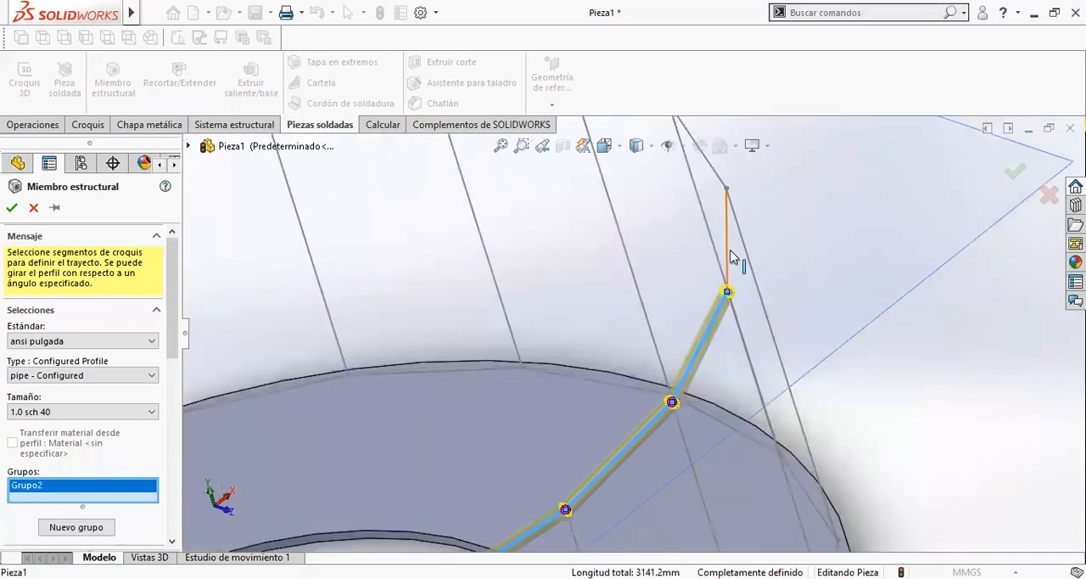
click(730, 258)
scroll(705, 195, up, 3)
scroll(654, 268, down, 3)
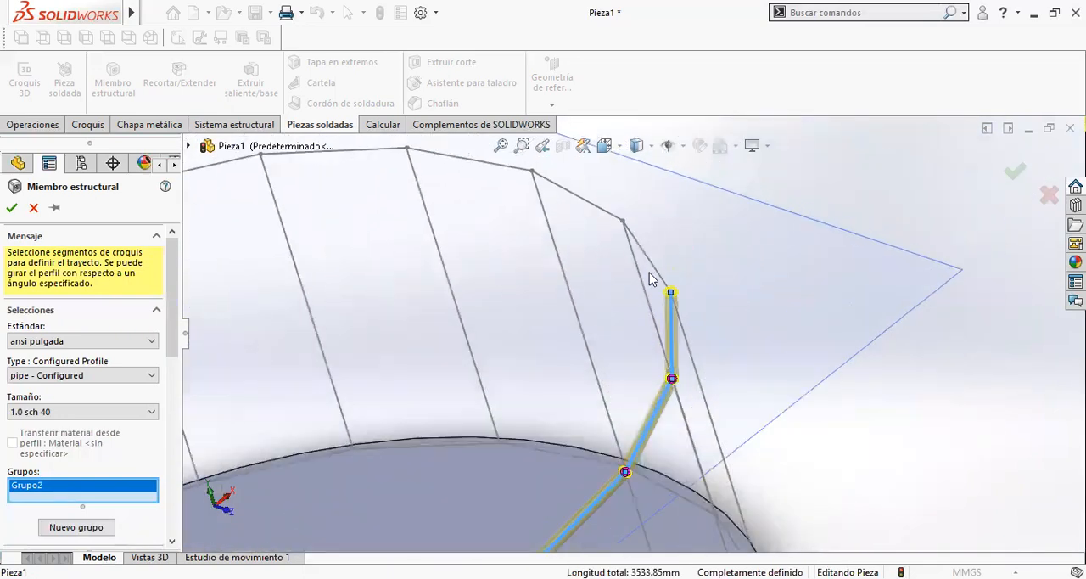
click(632, 234)
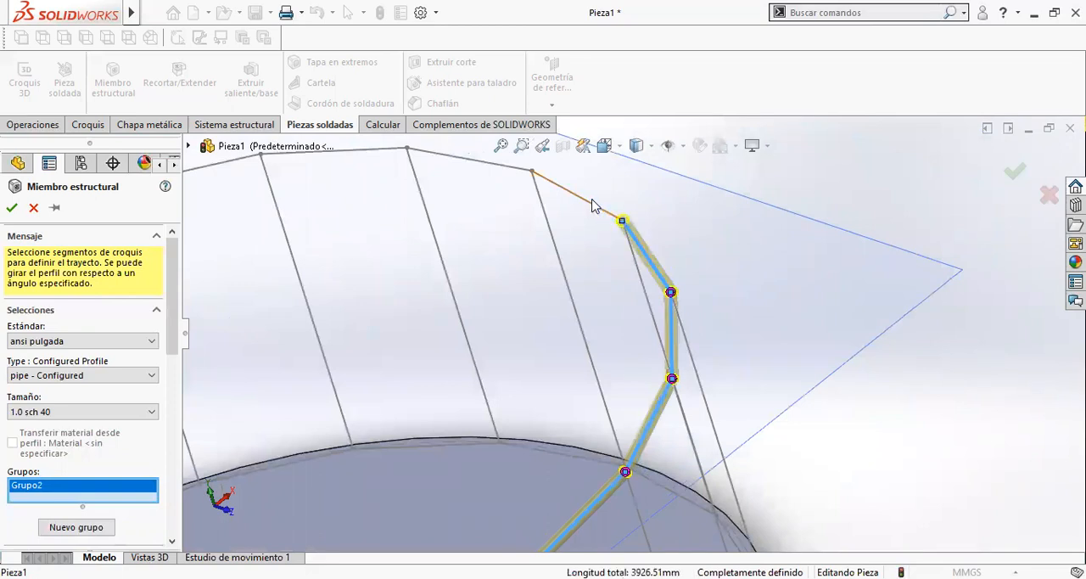
- Add the seven adjoining segments along the rear of the handrail polygon to the same group's path
click(582, 207)
click(497, 168)
scroll(462, 231, up, 2)
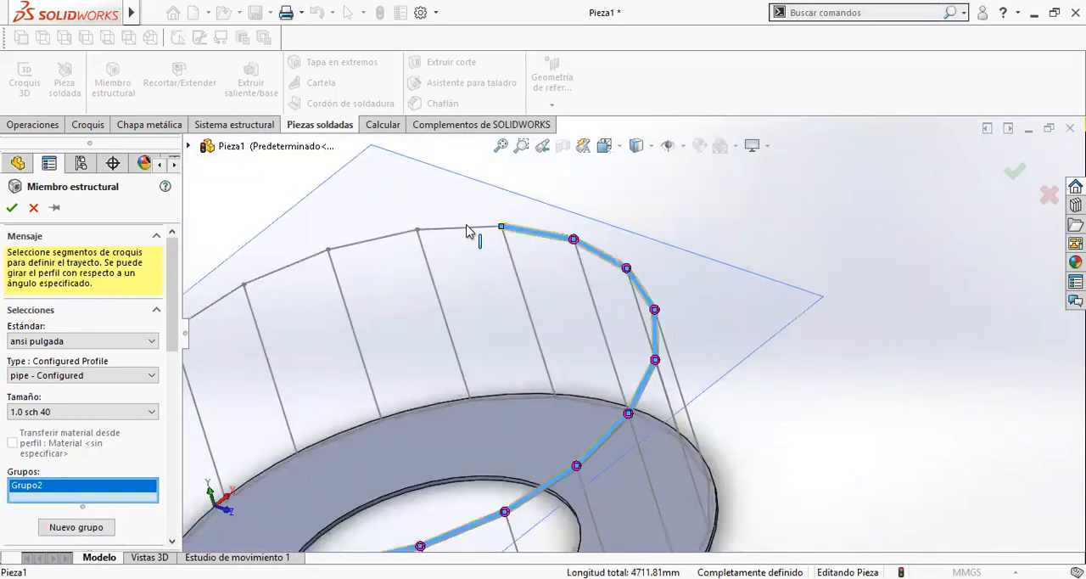
click(392, 245)
click(297, 282)
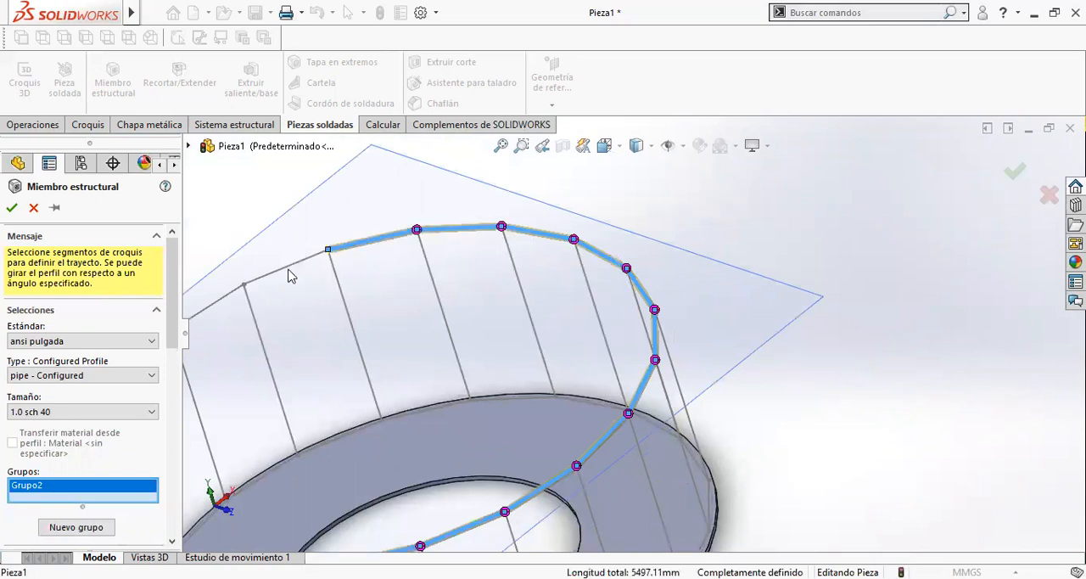
click(285, 270)
scroll(293, 311, up, 1)
scroll(298, 313, down, 2)
click(308, 323)
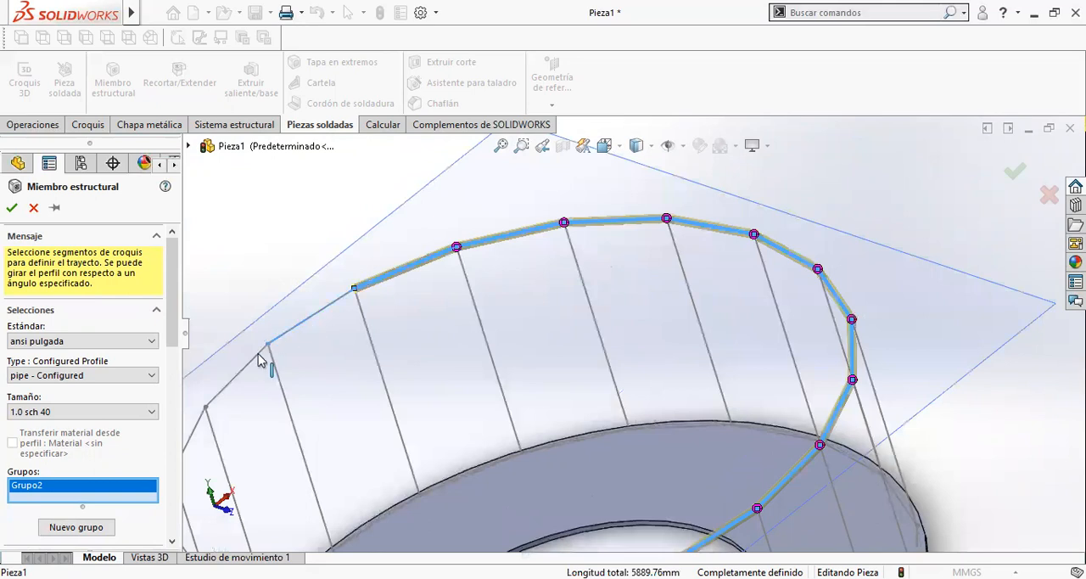
scroll(357, 441, up, 1)
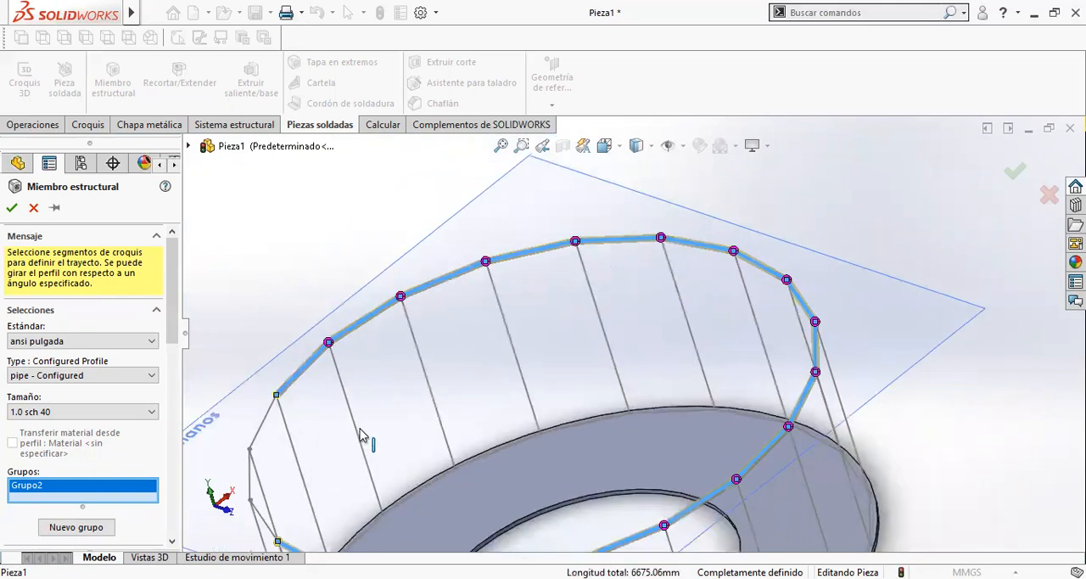
- Close the handrail loop by adding its last three segments, between the rear run and the starting segment
scroll(354, 406, down, 3)
scroll(340, 404, up, 1)
scroll(365, 400, down, 2)
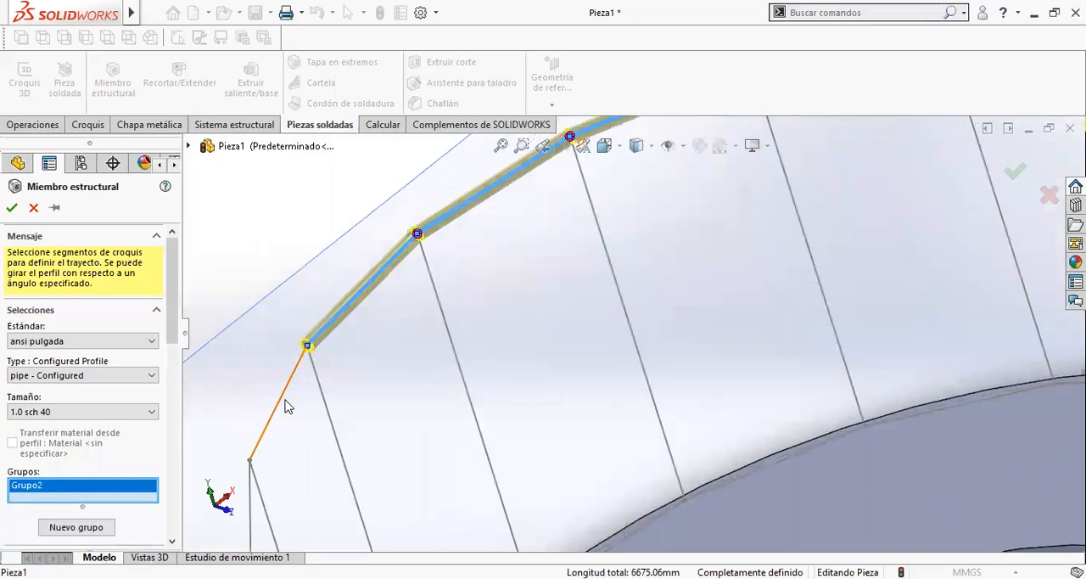
click(280, 405)
scroll(312, 480, up, 2)
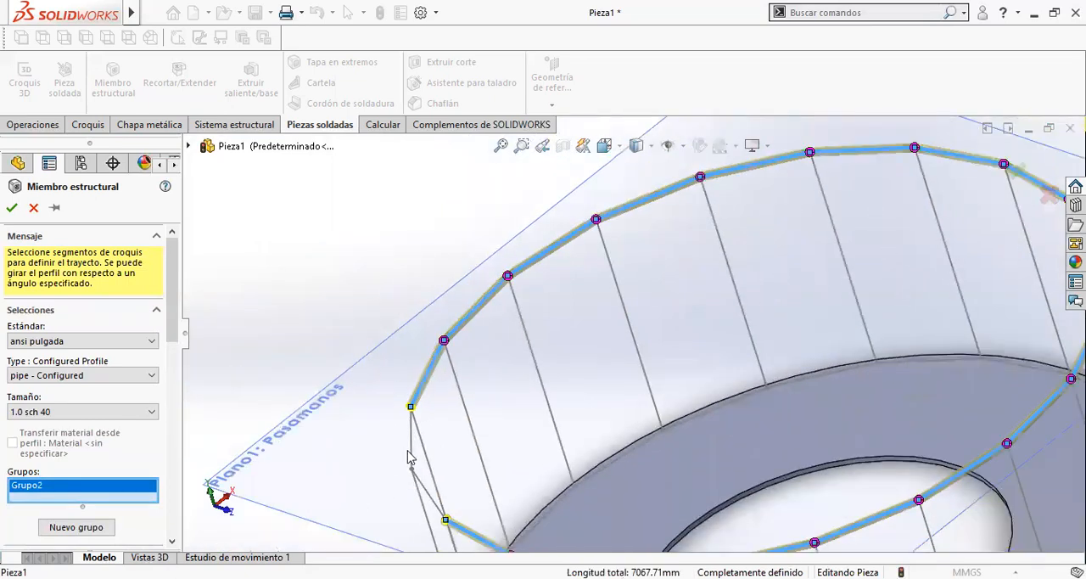
click(415, 454)
middle_drag(550, 427, 843, 363)
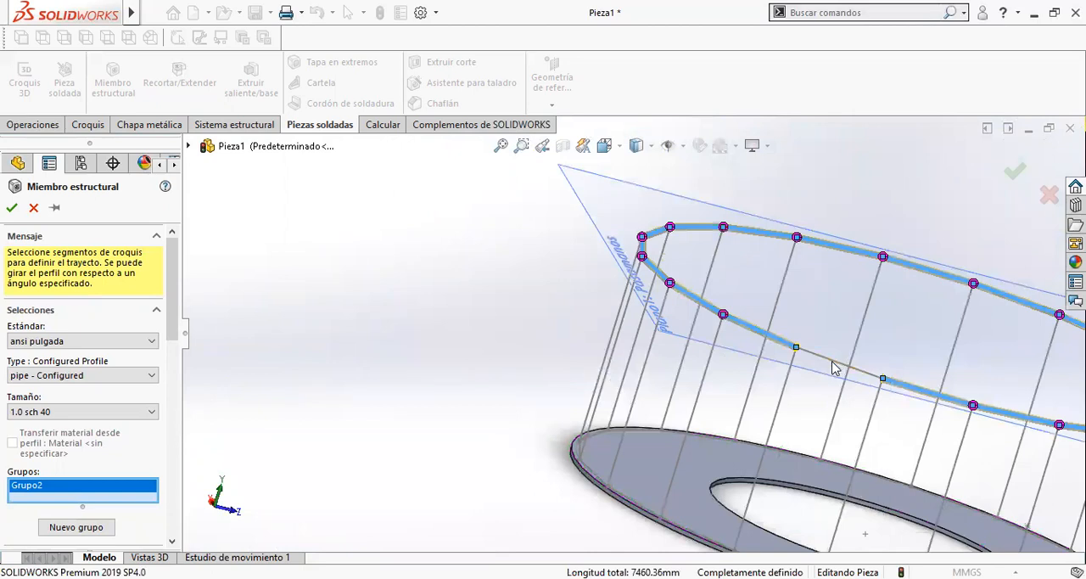
click(832, 367)
middle_drag(820, 437, 922, 286)
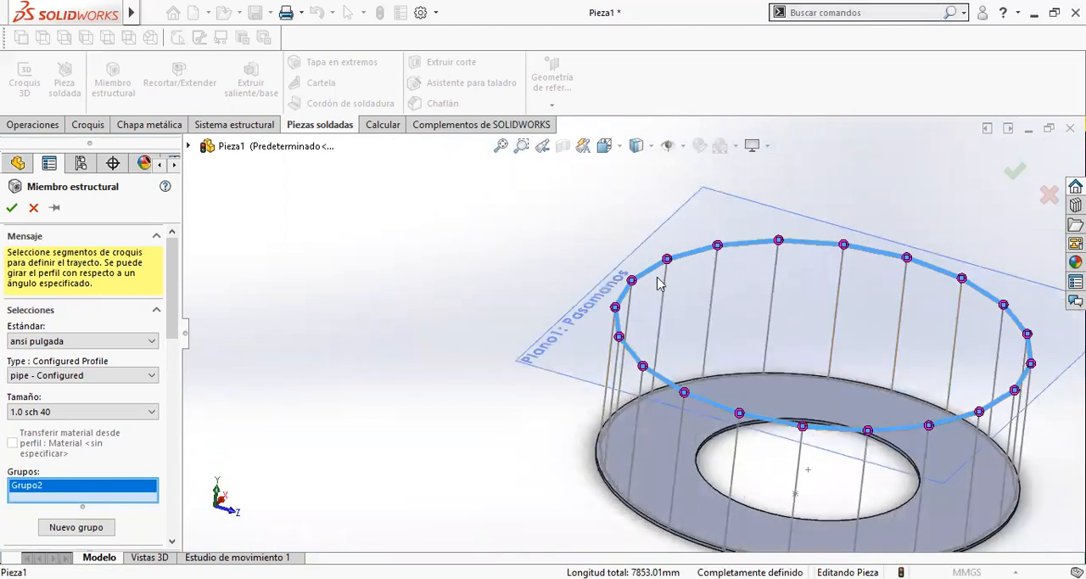
scroll(683, 416, down, 5)
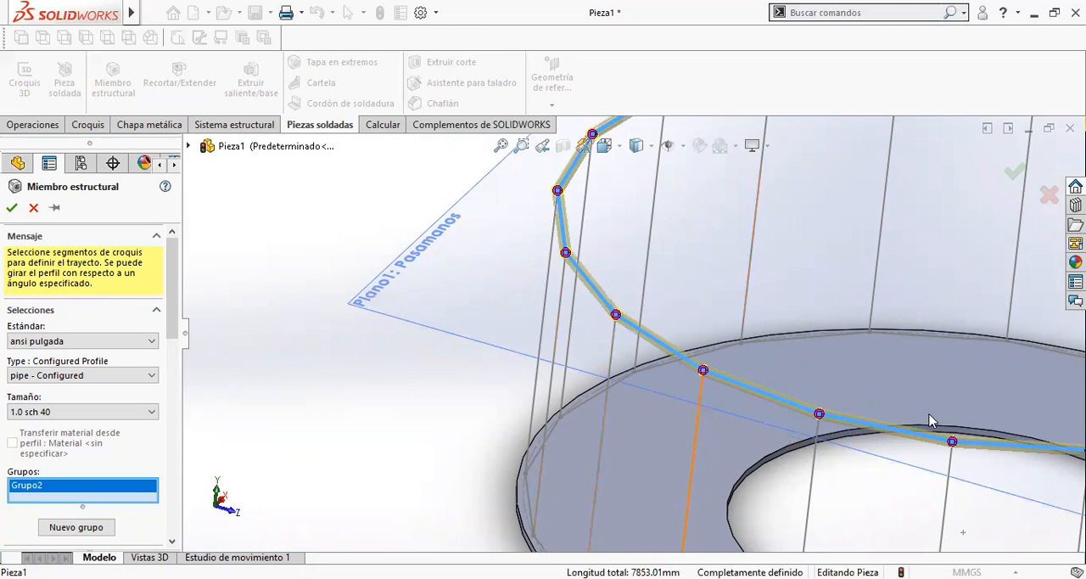
scroll(646, 346, up, 5)
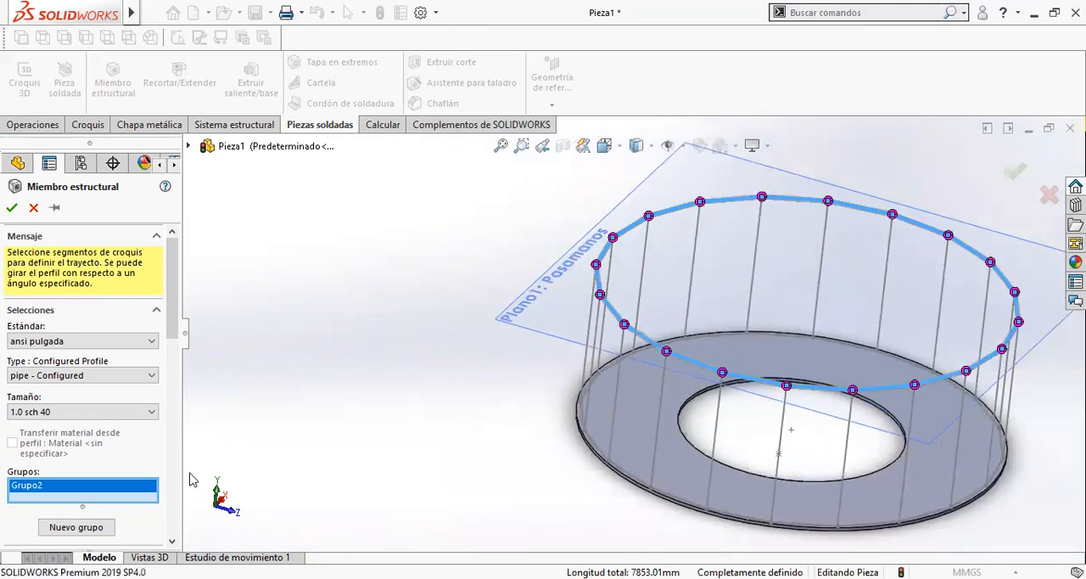
- Create a new group with a front-left post as its path and examine how it meets the handrail pipe
click(73, 532)
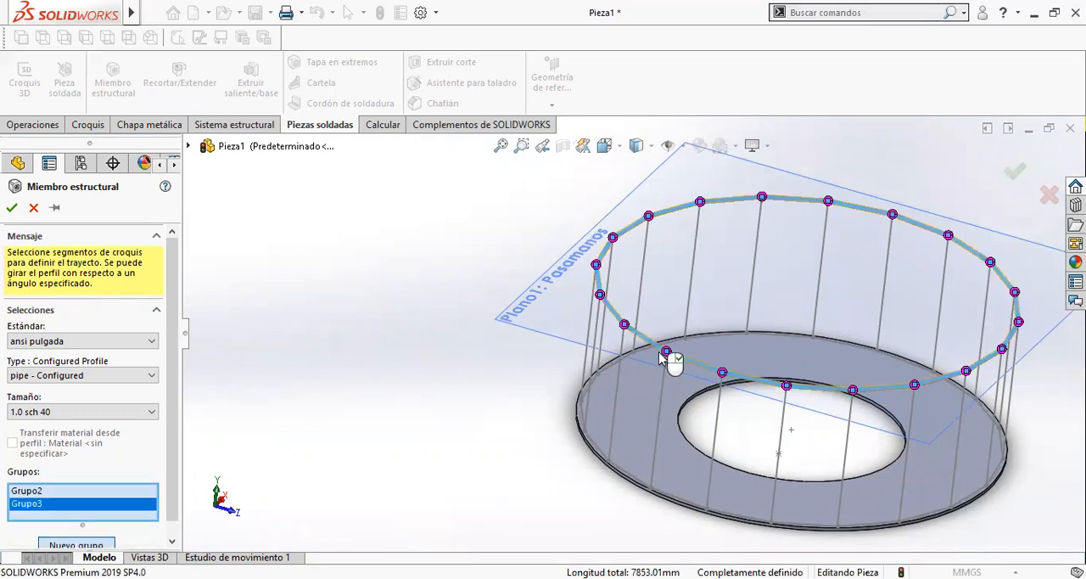
scroll(659, 351, down, 6)
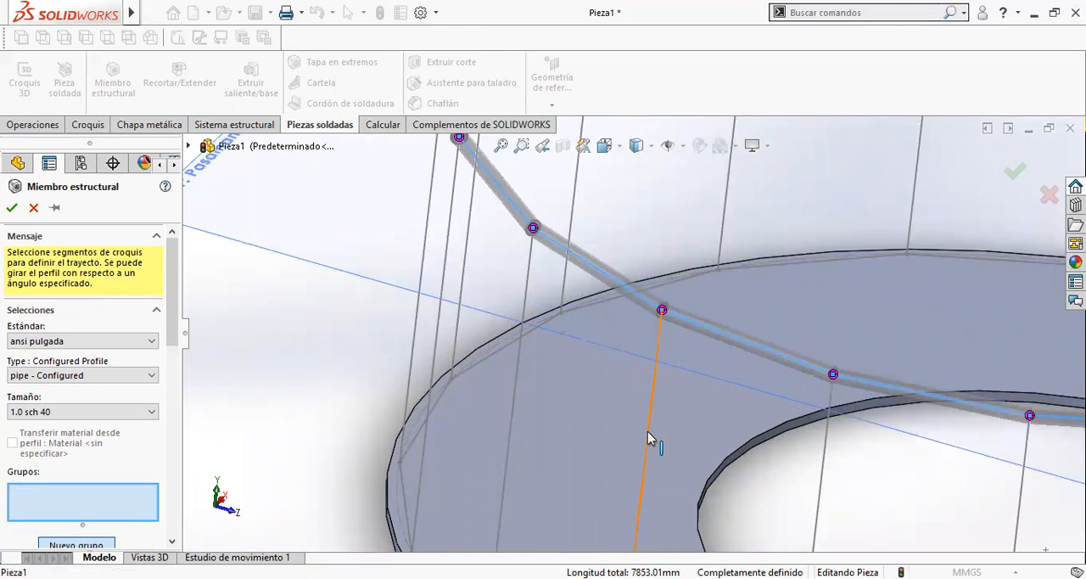
click(648, 433)
scroll(661, 309, down, 8)
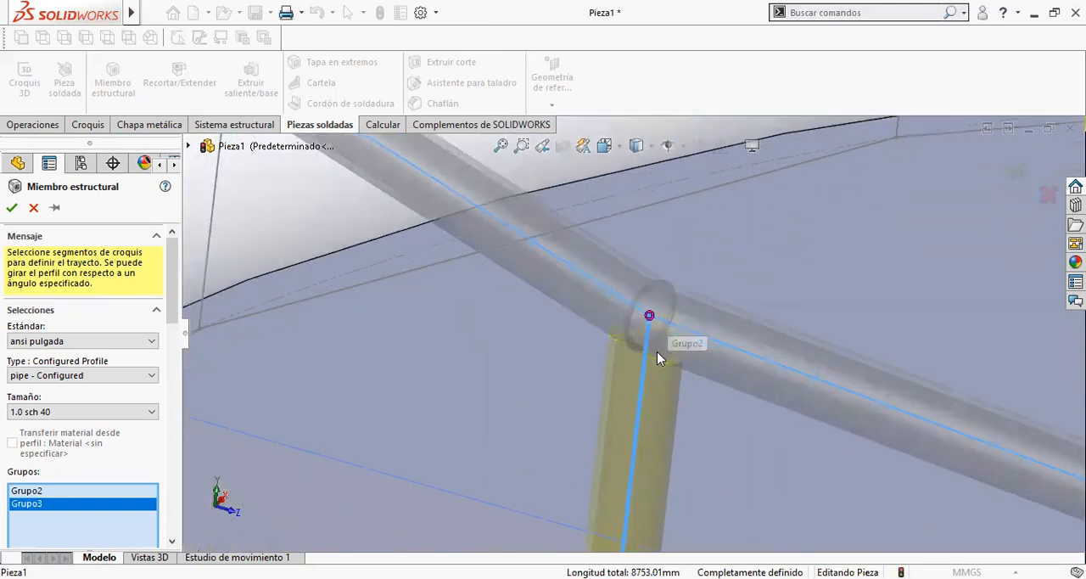
scroll(643, 426, up, 8)
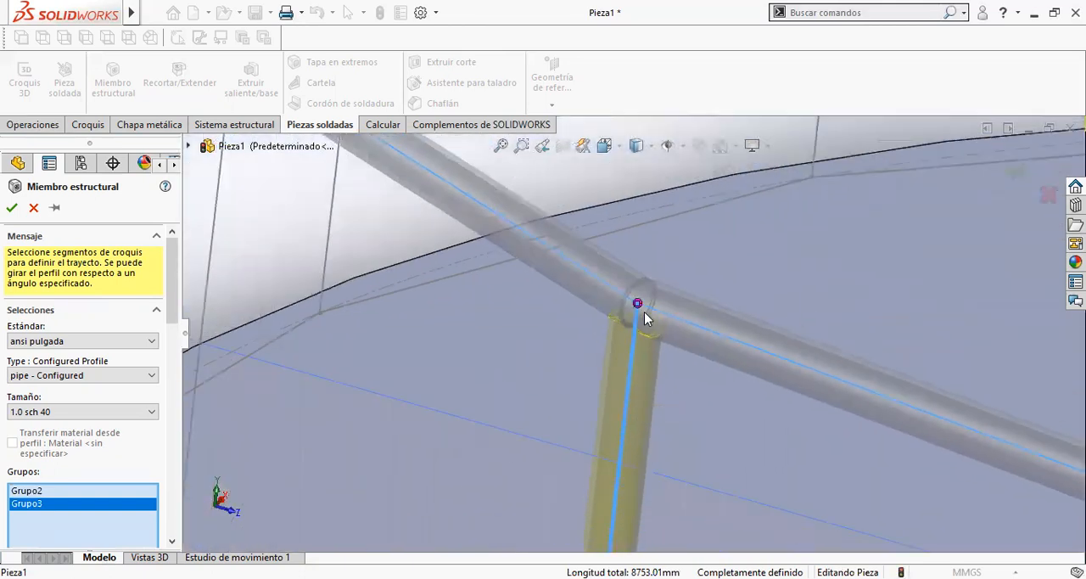
scroll(724, 269, down, 6)
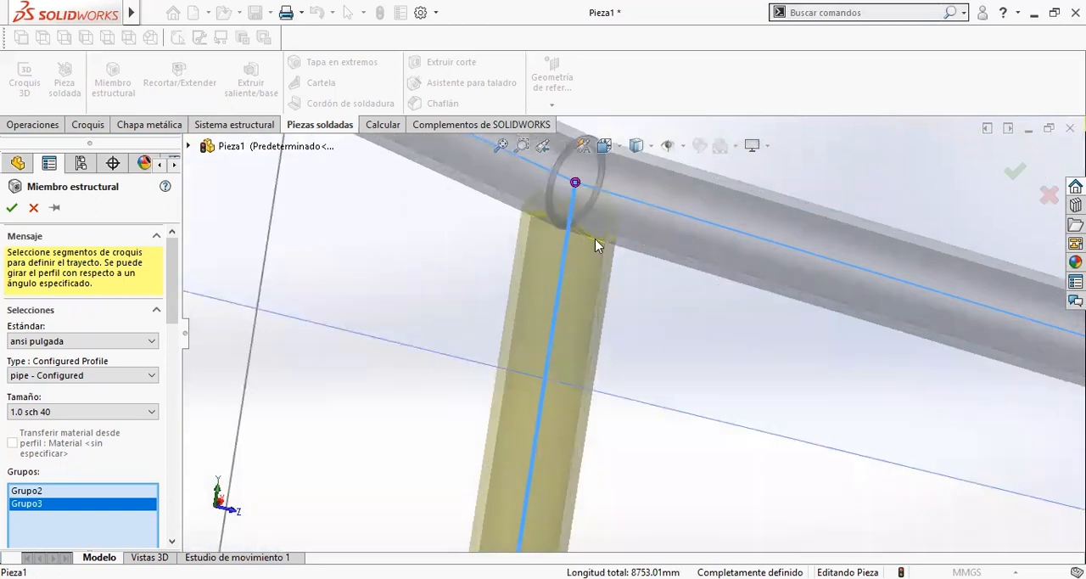
- Reactivate the post group after checking the handrail group, and add the next five posts along the front towards the right end
click(54, 492)
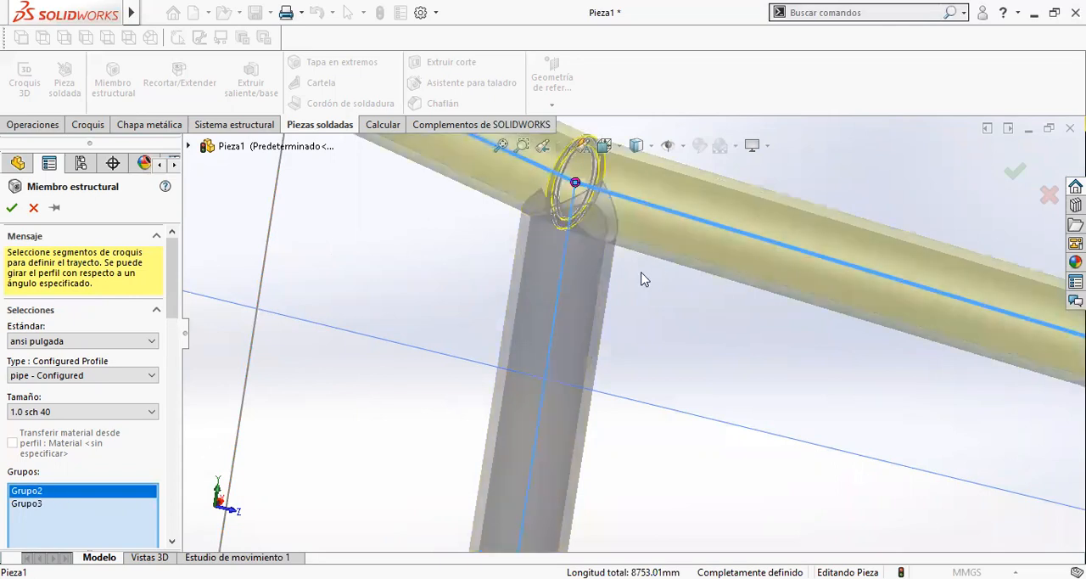
scroll(645, 278, up, 6)
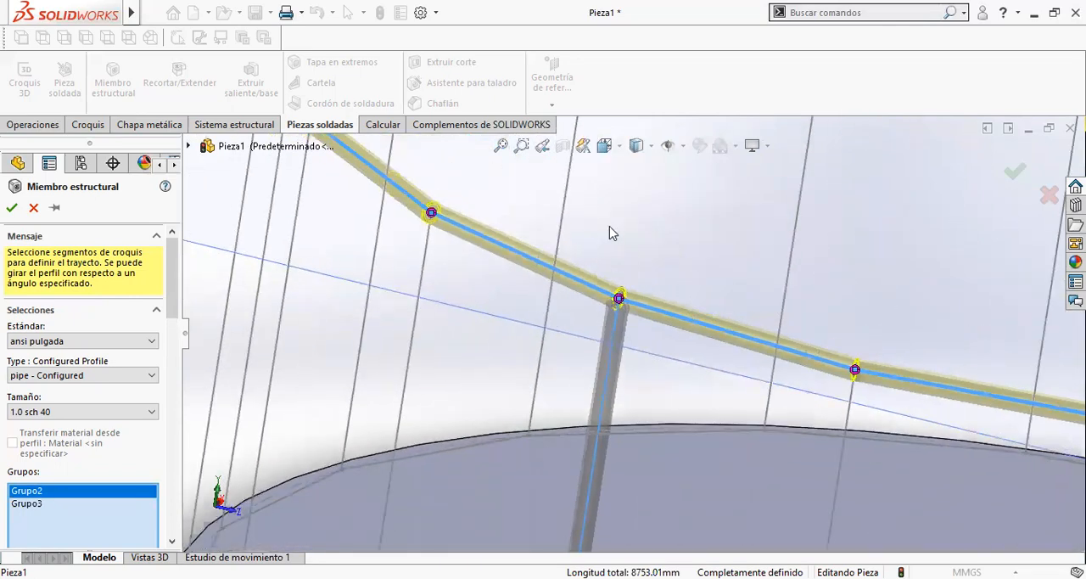
click(109, 505)
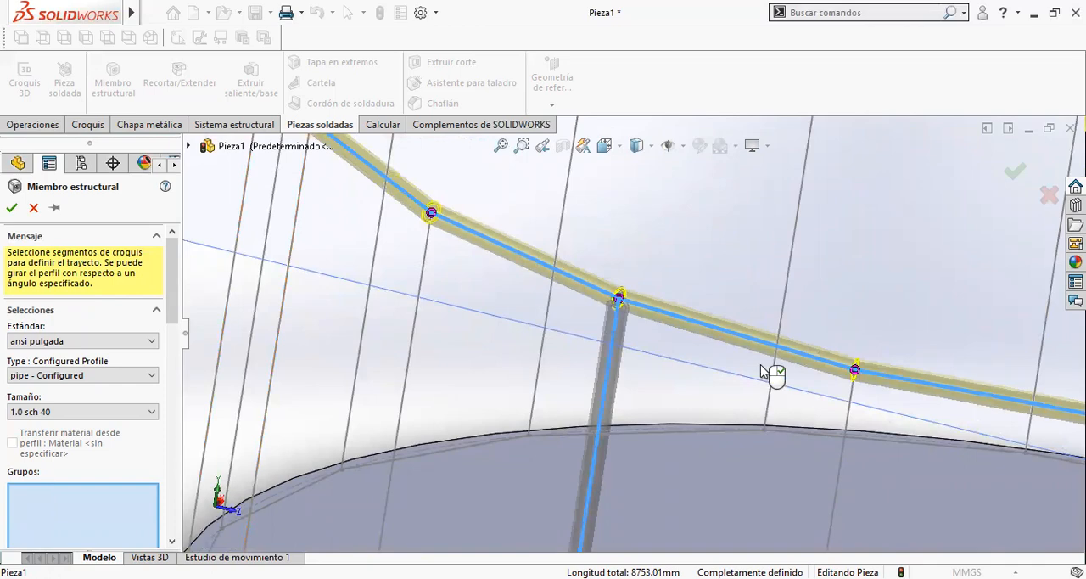
scroll(711, 422, up, 5)
scroll(679, 450, down, 5)
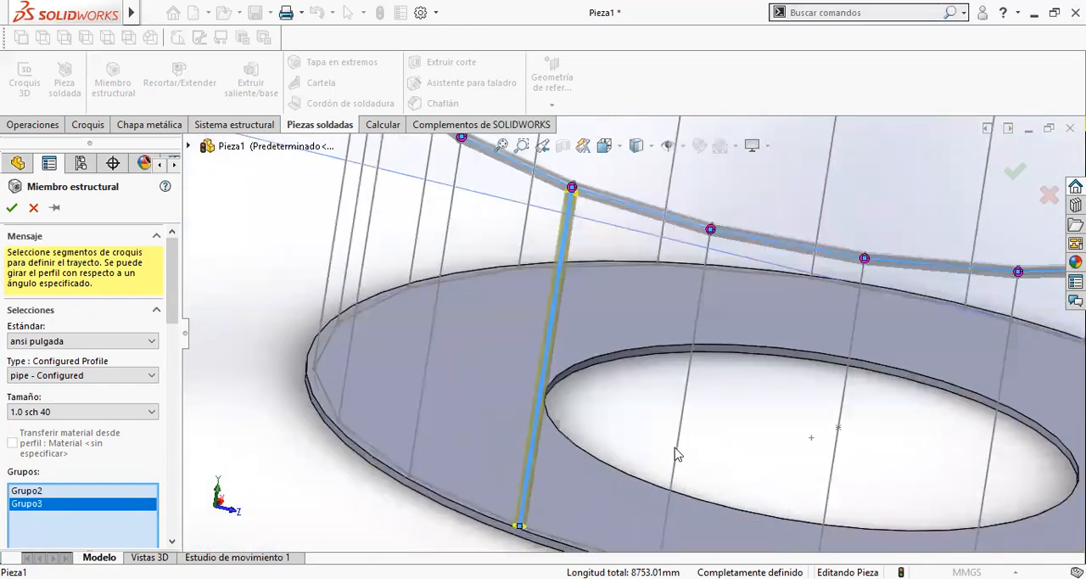
scroll(616, 218, up, 3)
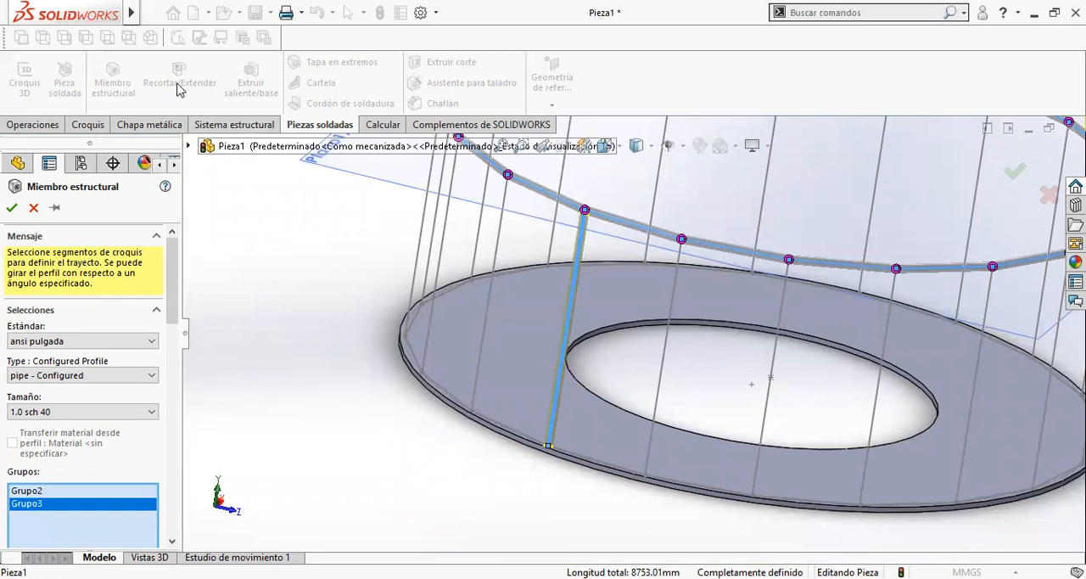
click(675, 304)
click(790, 345)
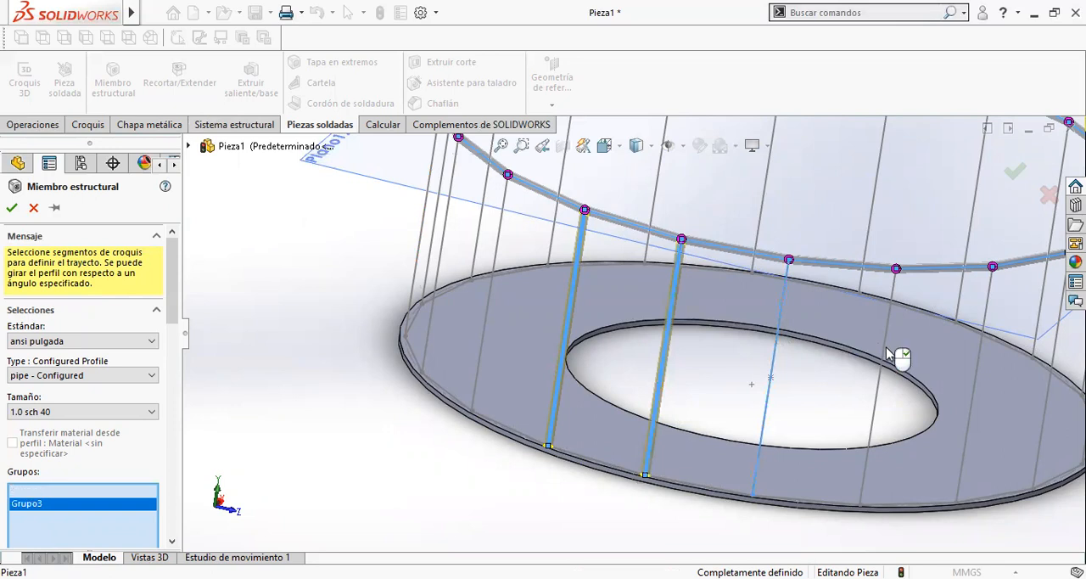
click(985, 348)
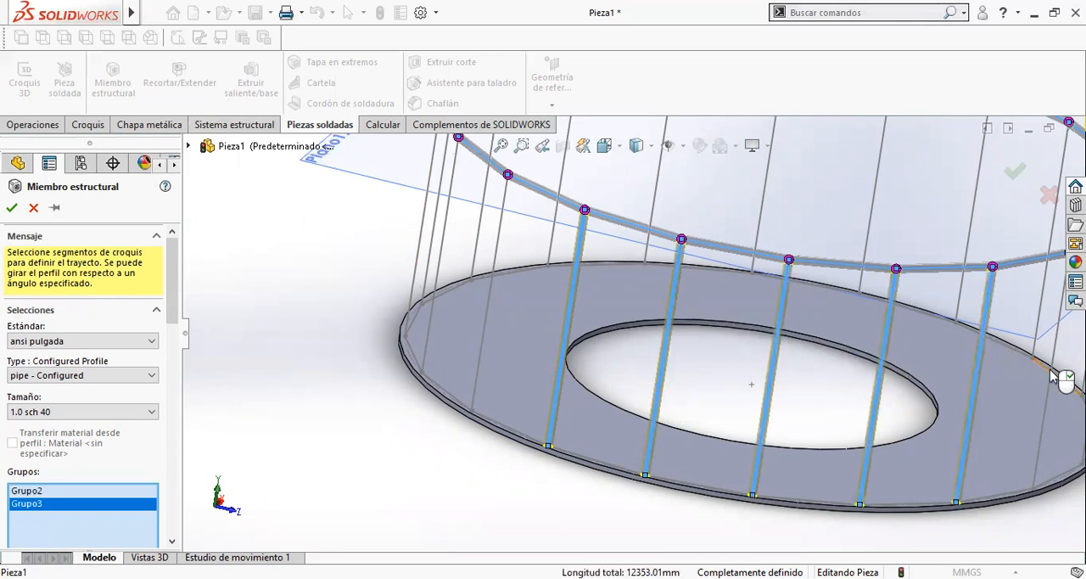
click(1053, 395)
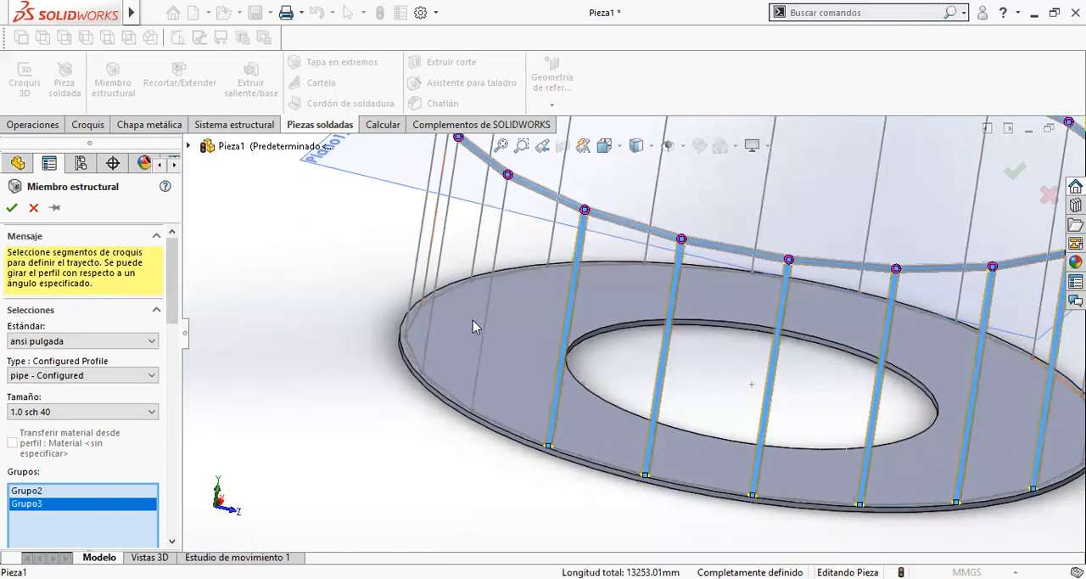
- Add the five posts around the left end of the ring, up to the start of the rear run, to the post group
click(419, 305)
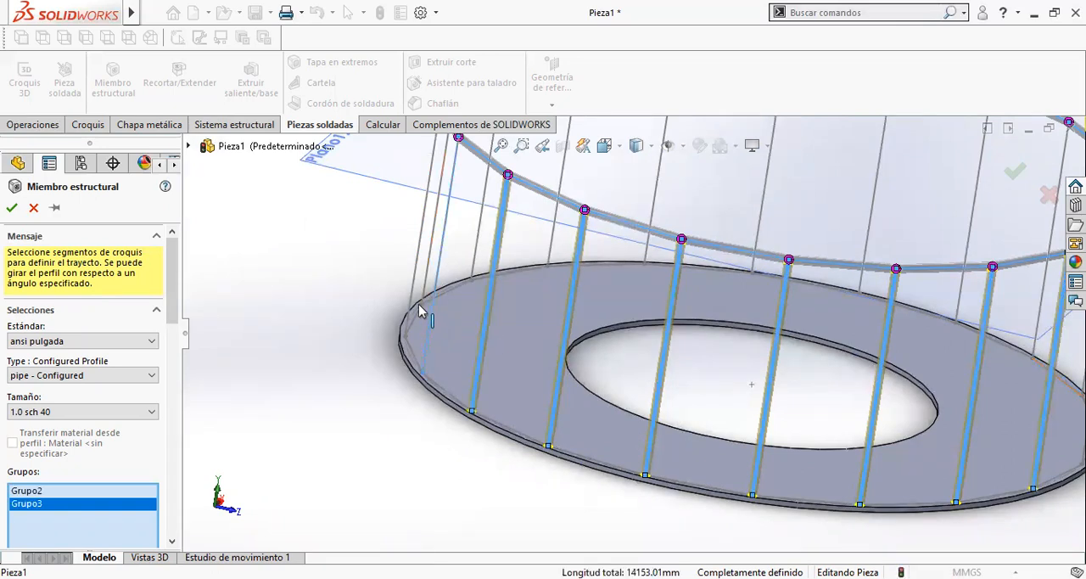
click(411, 278)
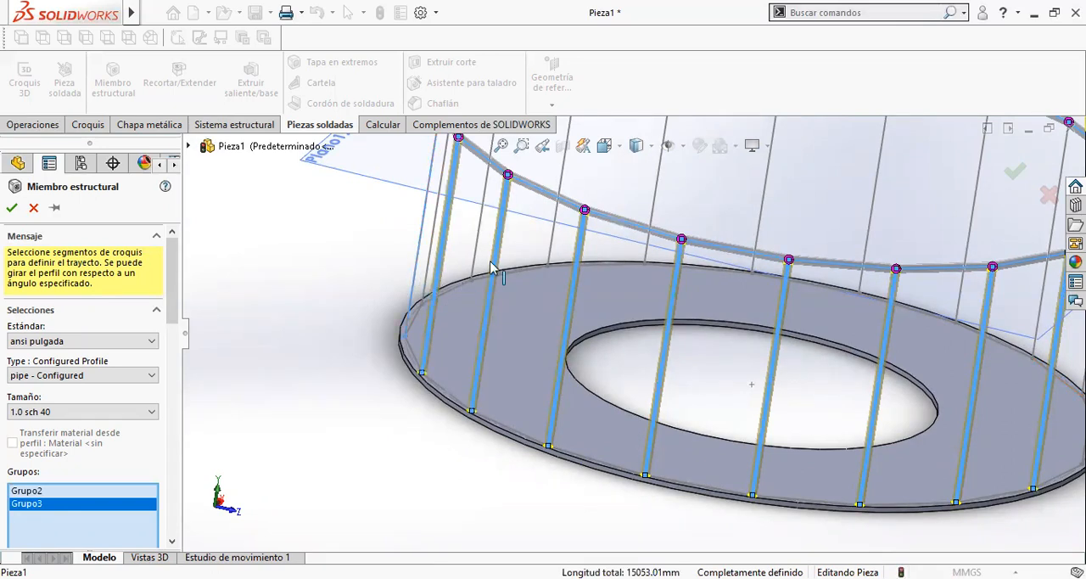
scroll(538, 250, up, 1)
scroll(538, 250, up, 2)
middle_drag(538, 250, 502, 268)
click(568, 239)
click(632, 241)
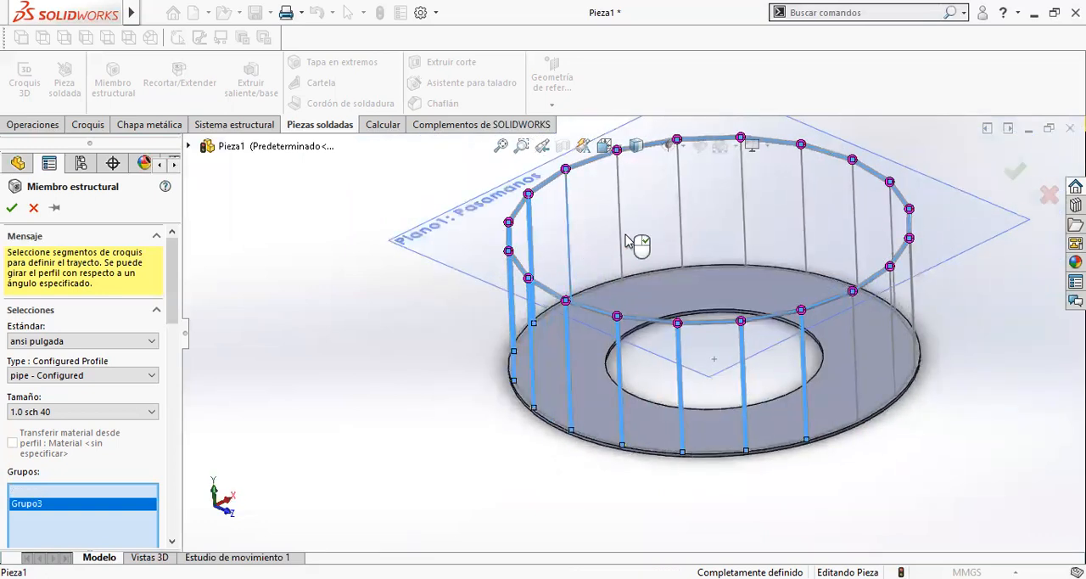
- Extend the same post group with the next four posts along the rear of the ring
click(683, 239)
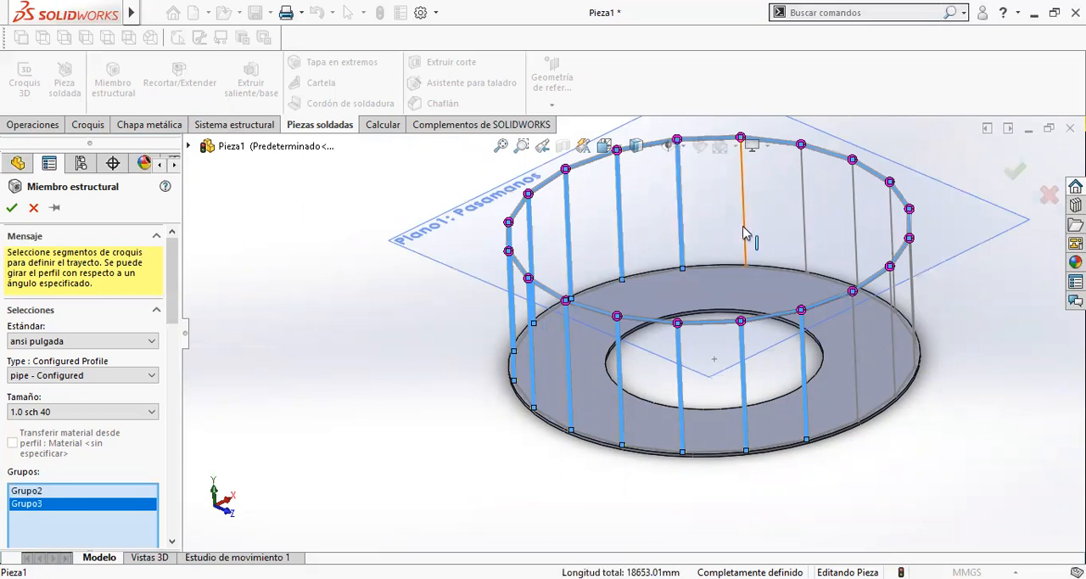
click(806, 231)
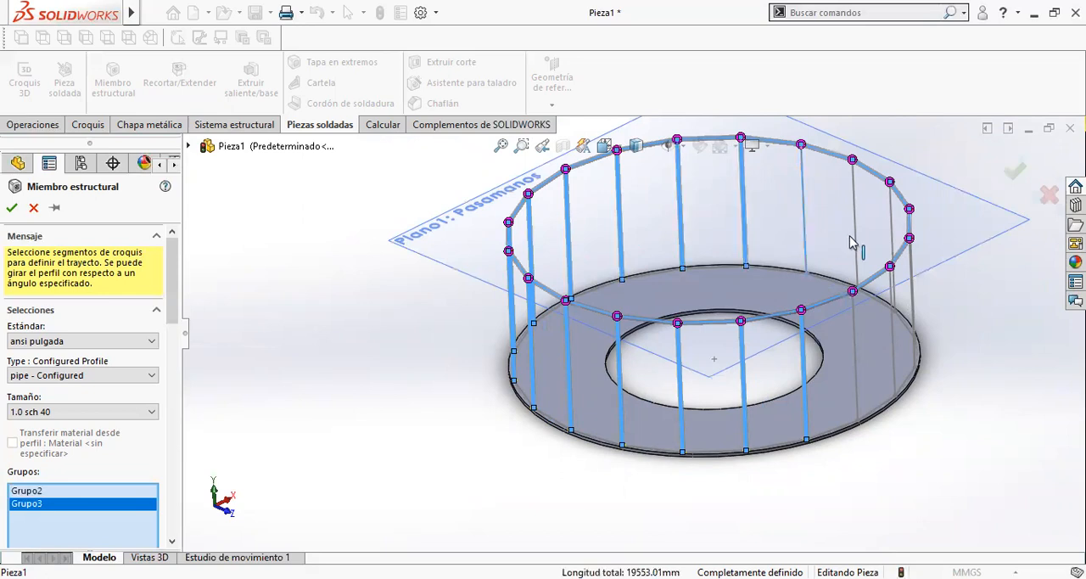
click(857, 247)
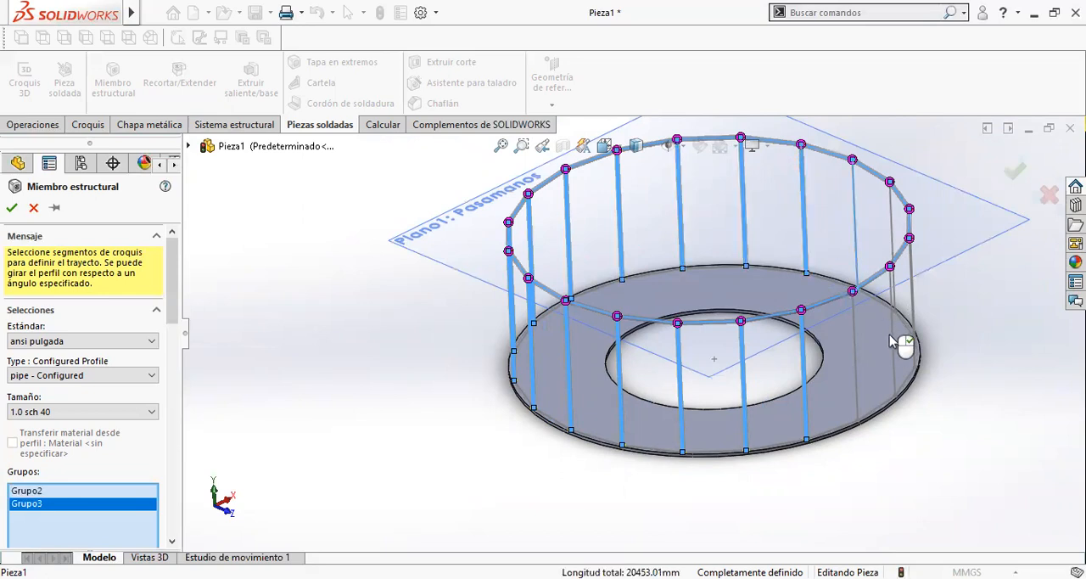
- Add the remaining five posts around the right end to the group and create the structural members for handrail and posts
middle_drag(882, 325, 902, 299)
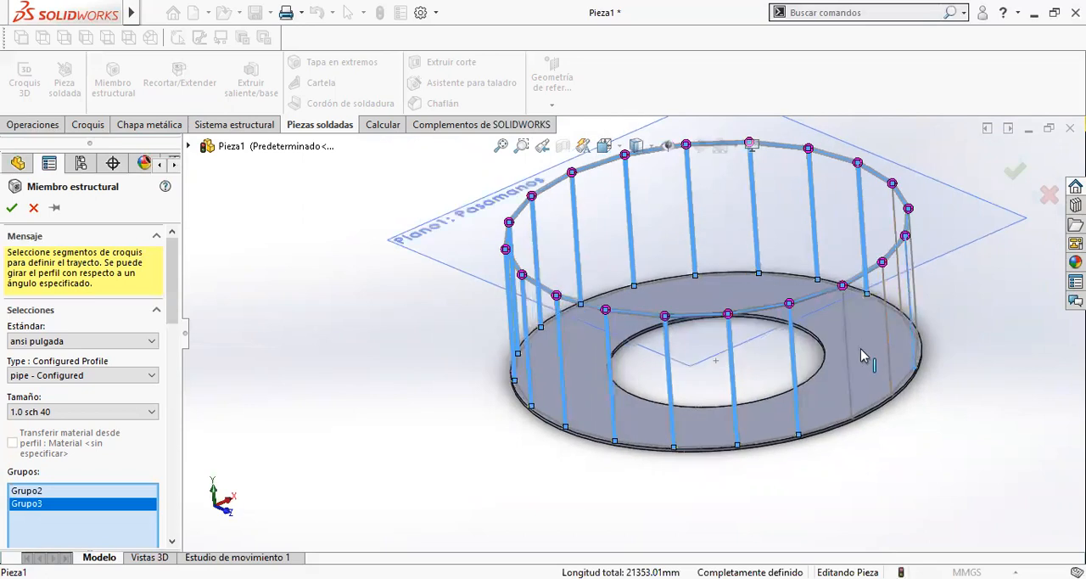
click(847, 371)
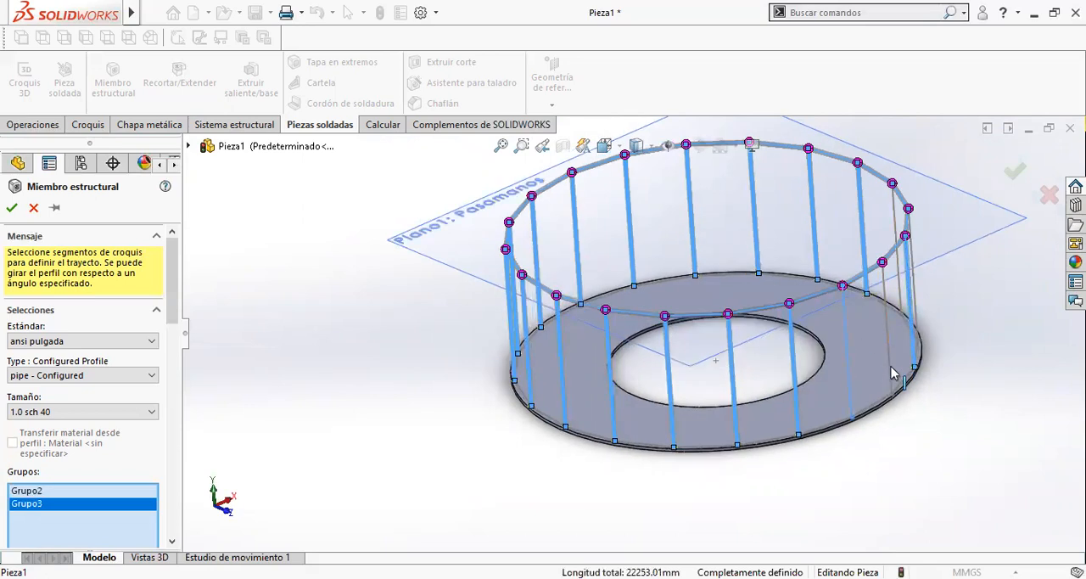
click(893, 375)
click(900, 302)
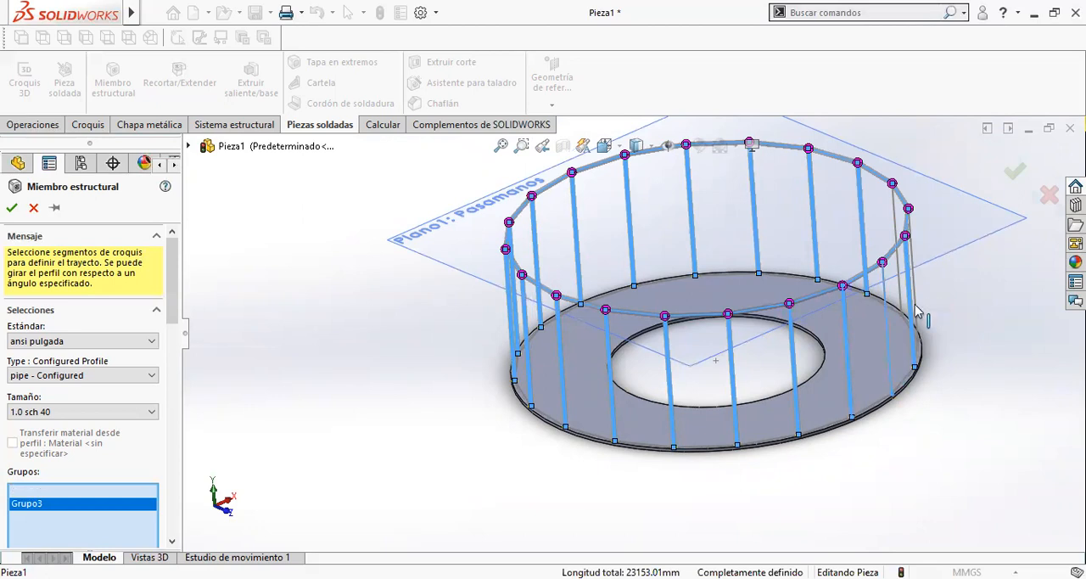
middle_drag(903, 304, 893, 319)
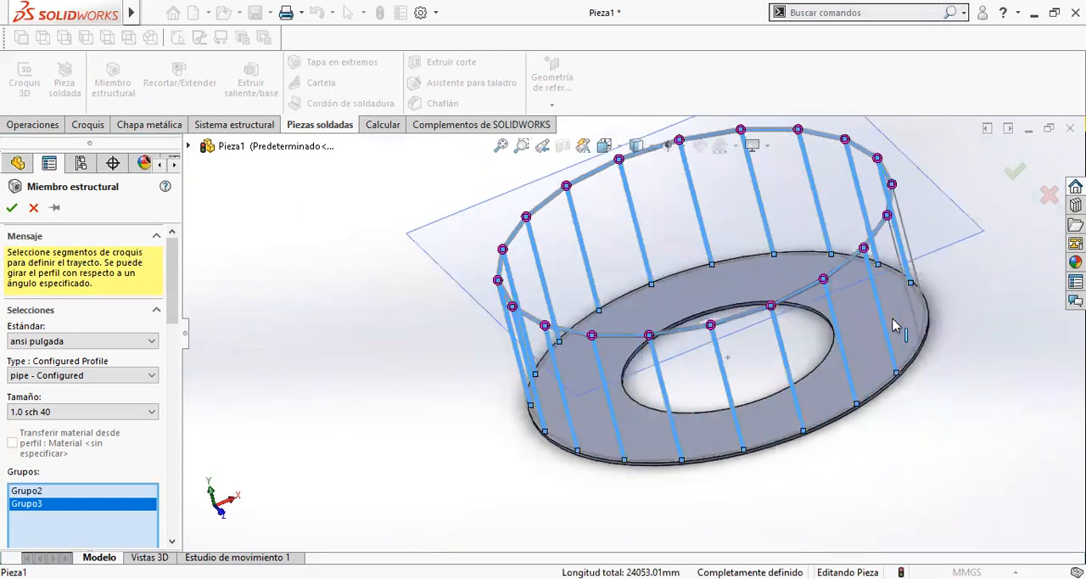
click(911, 245)
middle_drag(911, 243, 917, 303)
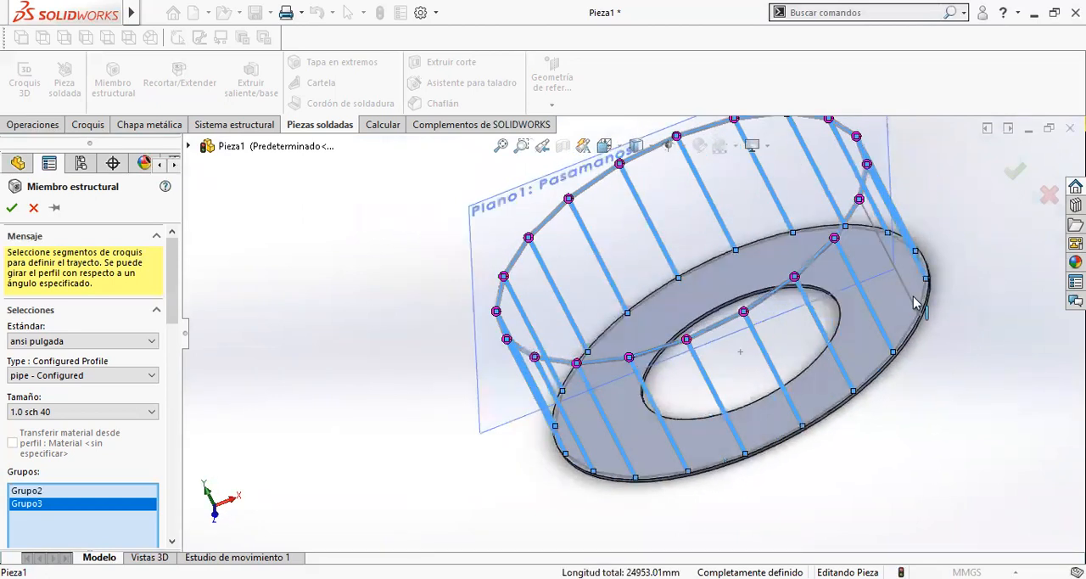
click(534, 407)
middle_drag(535, 409, 621, 396)
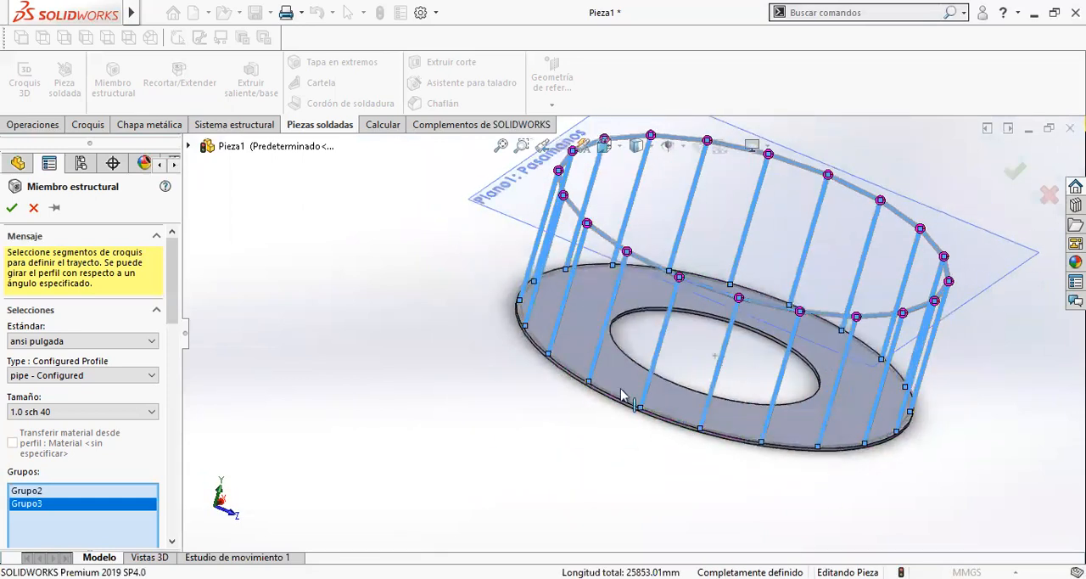
mouse_move(750, 371)
middle_down()
mouse_move(759, 332)
mouse_move(764, 382)
mouse_move(756, 373)
middle_up()
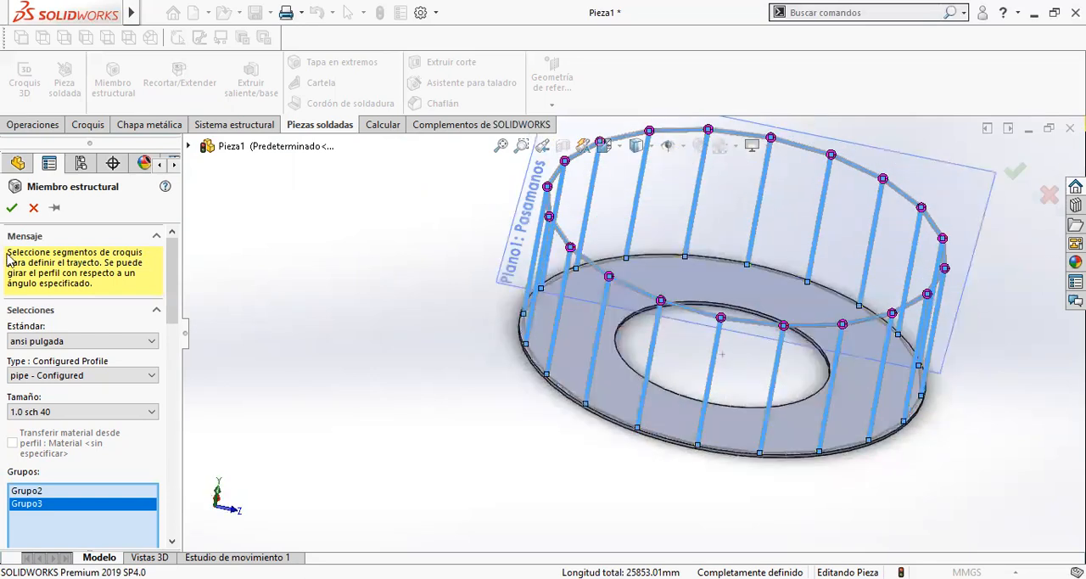
click(13, 208)
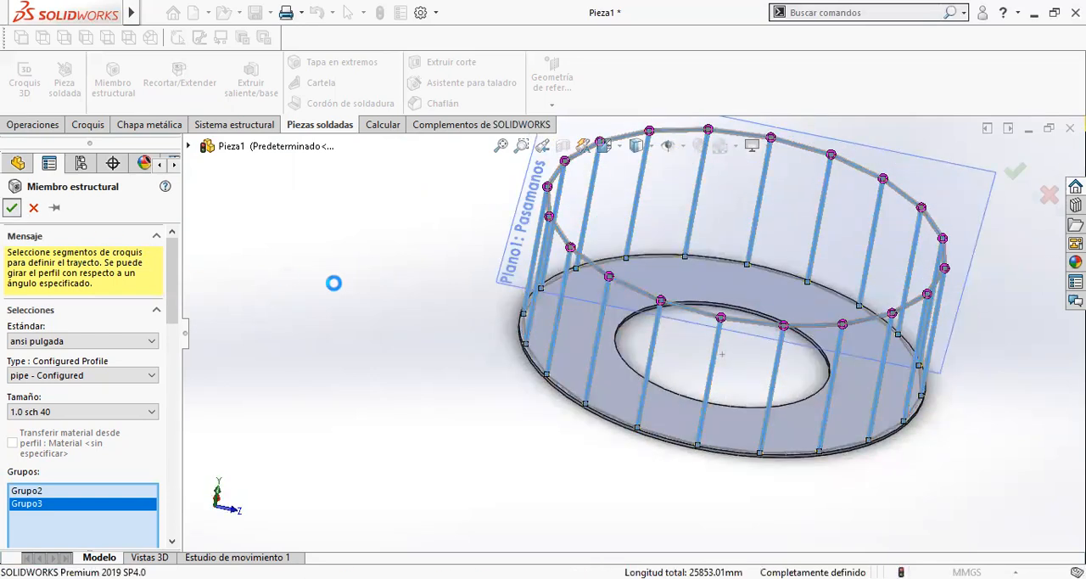
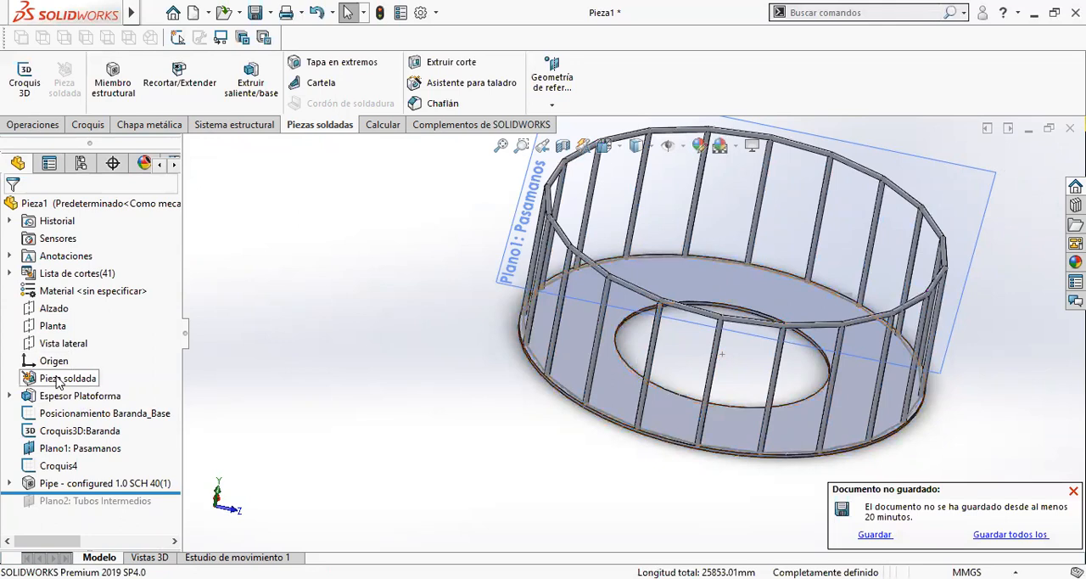
- Examine the trimmed joint between a front post and the handrail, and restore the isometric view
scroll(679, 360, down, 5)
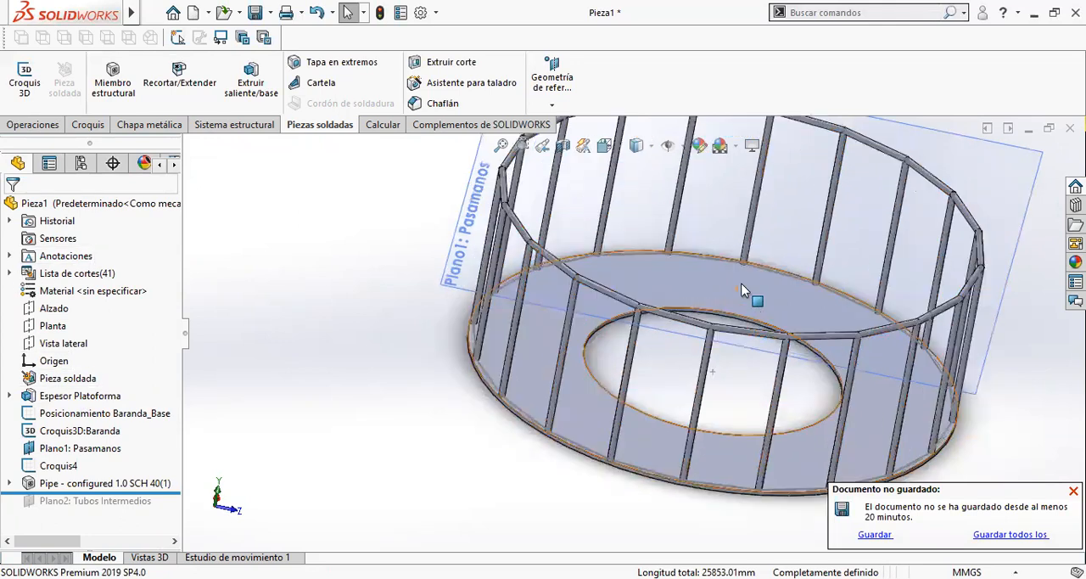
scroll(662, 365, down, 4)
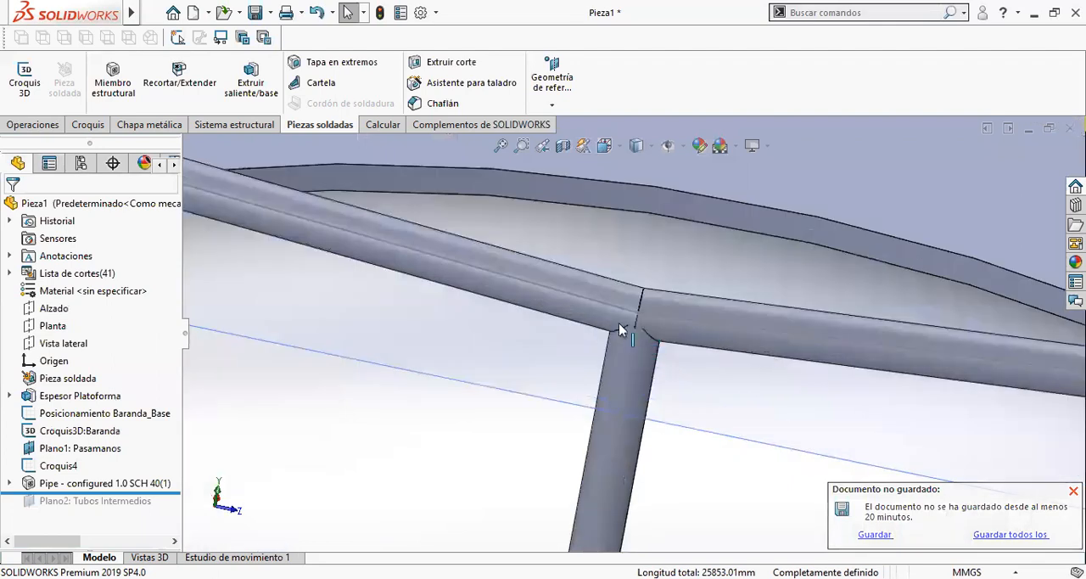
click(643, 392)
scroll(632, 348, up, 3)
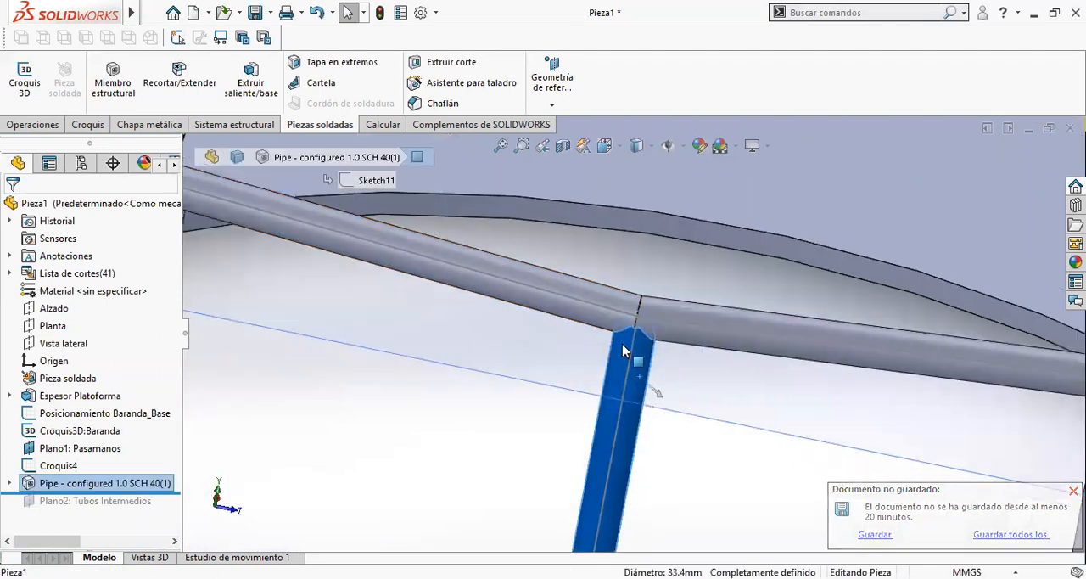
scroll(561, 339, up, 5)
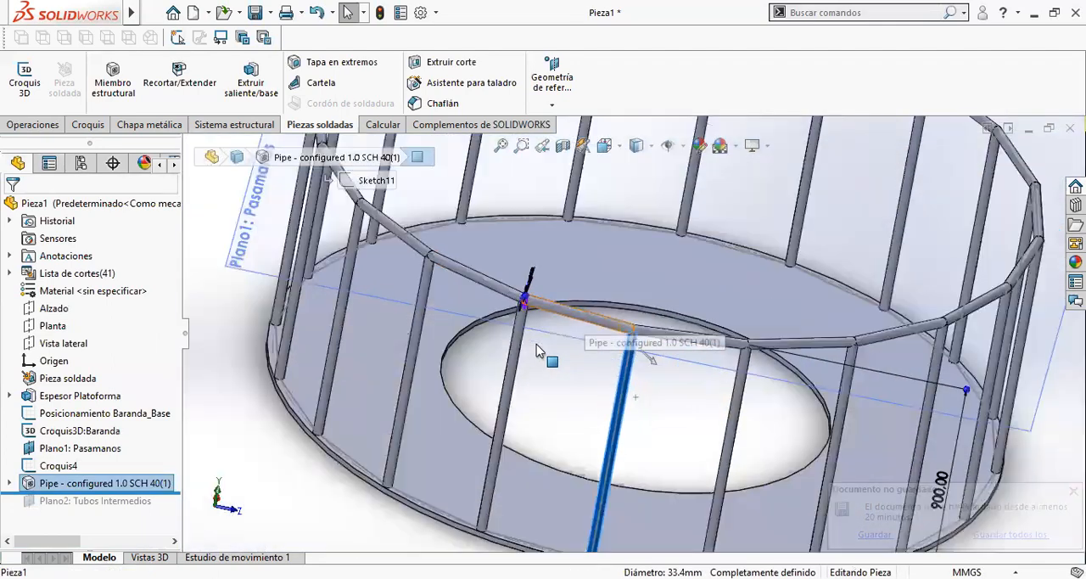
key(Escape)
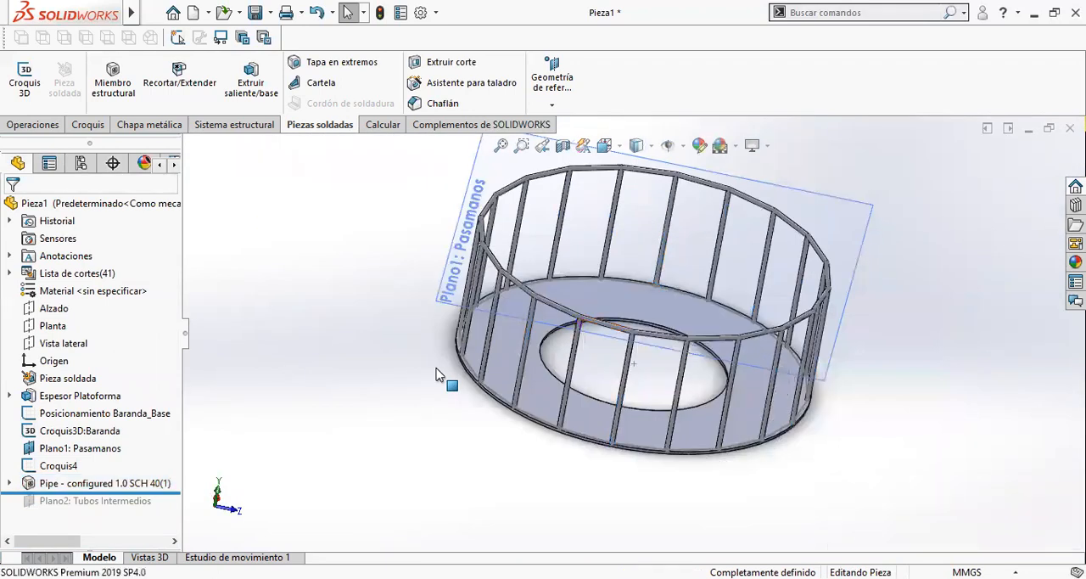
key(ctrl+7)
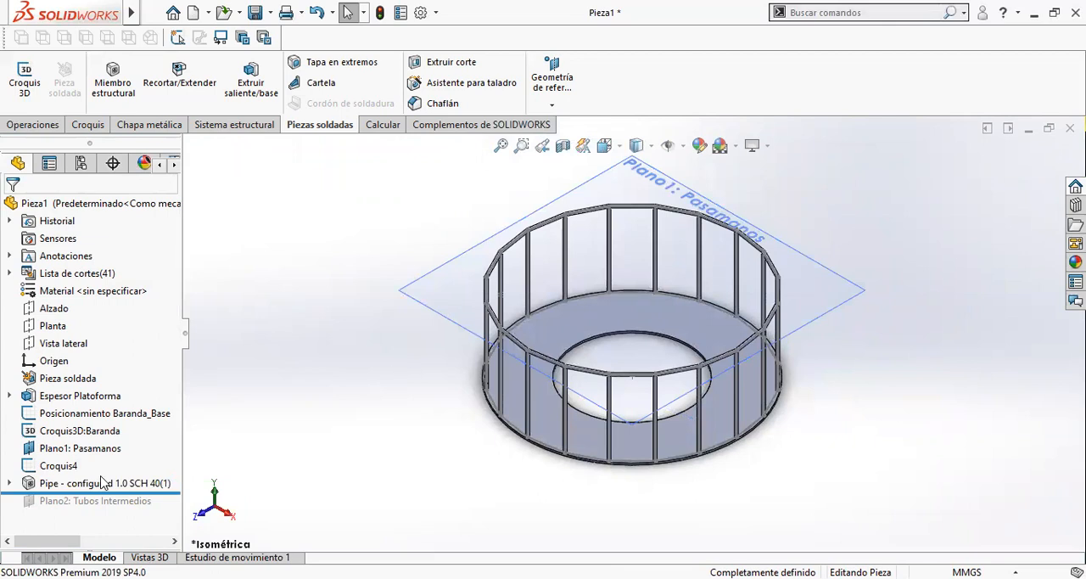
- Roll the feature history forward to include Plano2: Tubos Intermedios, and hide Plano1: Pasamanos
drag(178, 491, 174, 509)
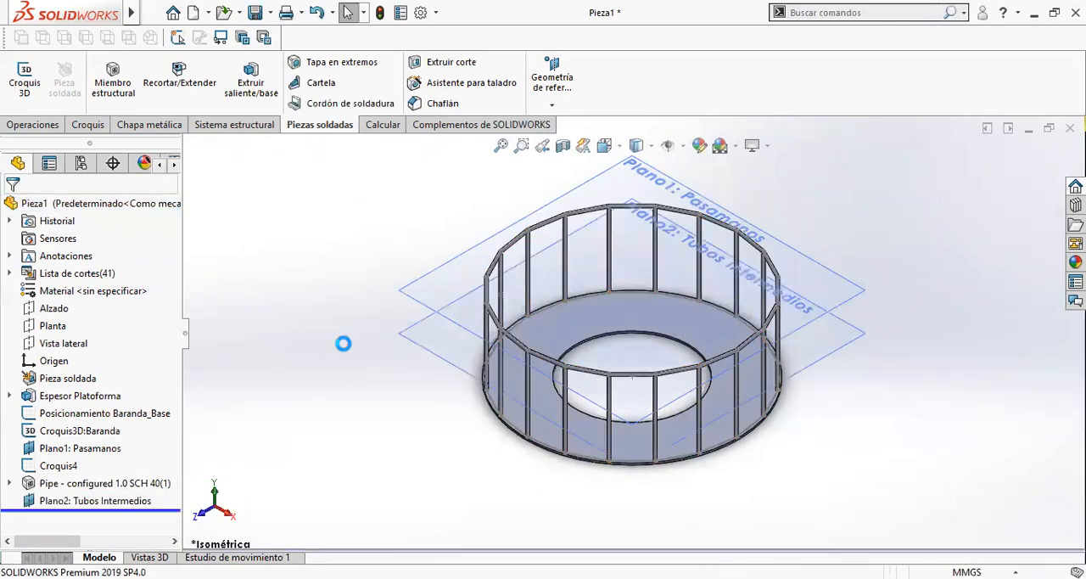
click(425, 289)
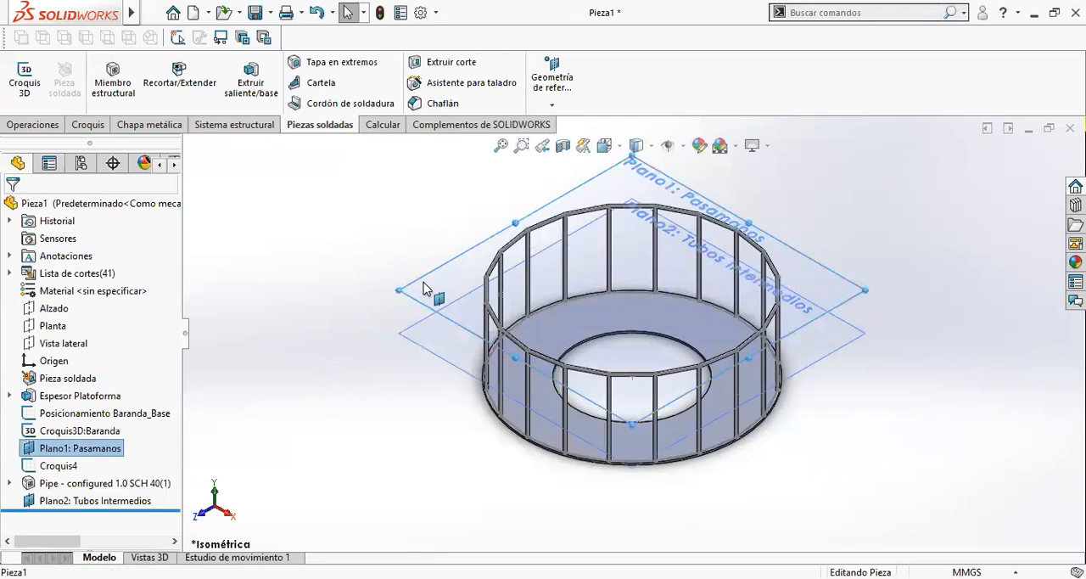
right_click(424, 289)
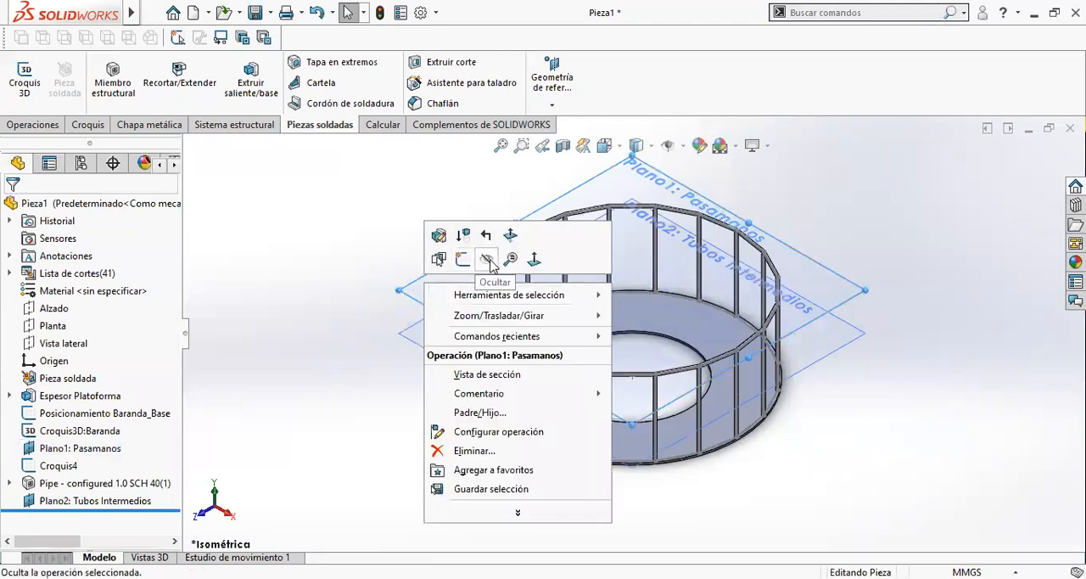
click(489, 260)
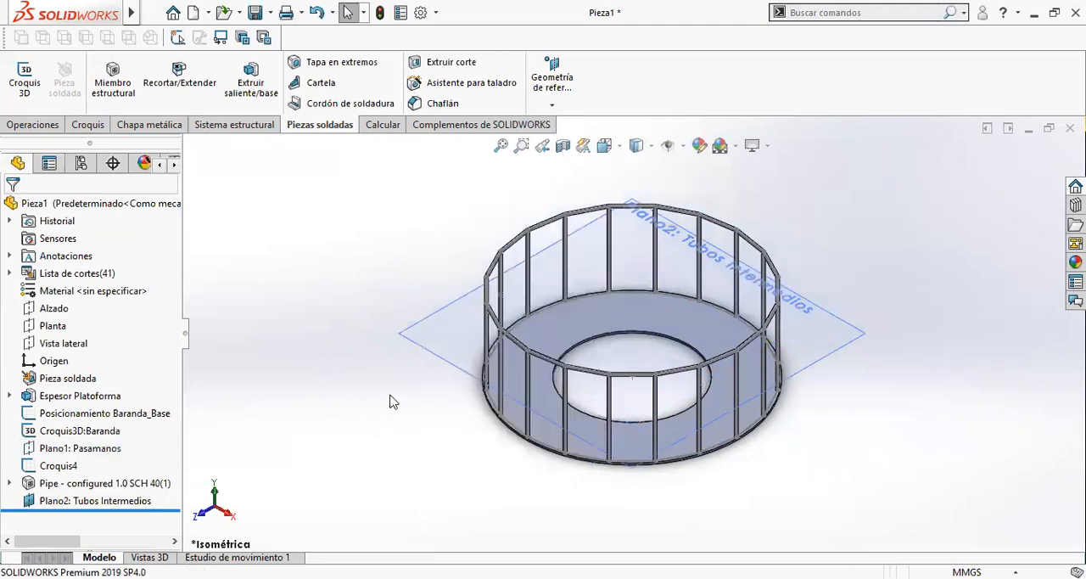
- Sketch on Plano2: Tubos Intermedios by converting the entities of the Posicionamiento Baranda_Base sketch, and close the sketch
click(431, 354)
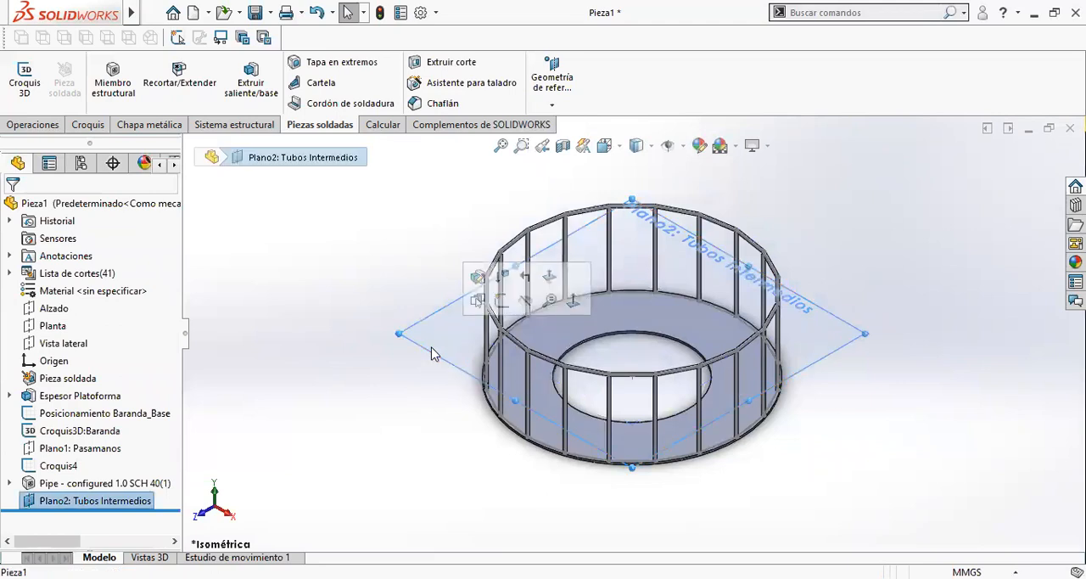
click(502, 300)
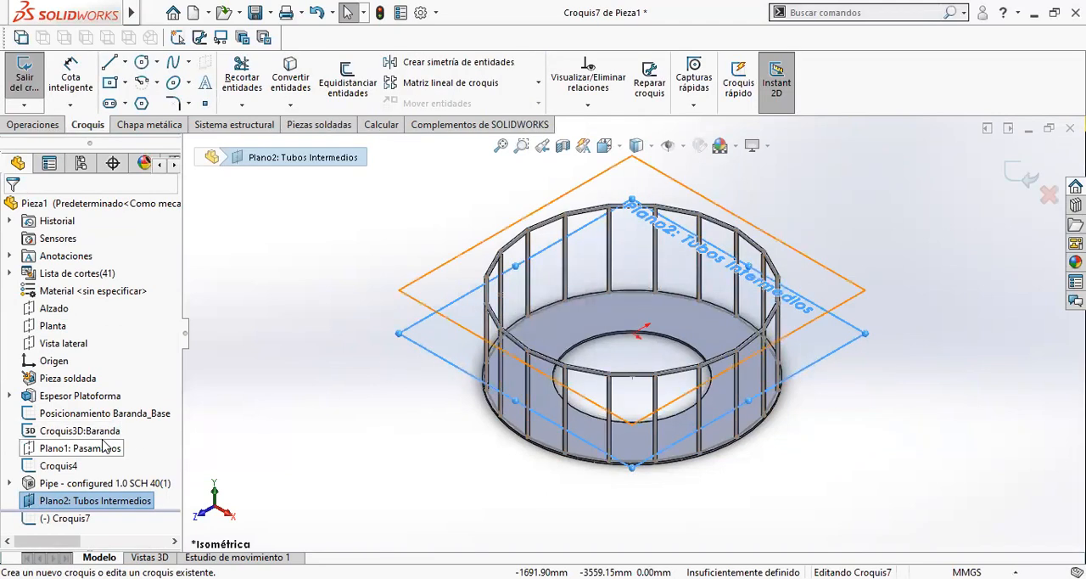
click(126, 418)
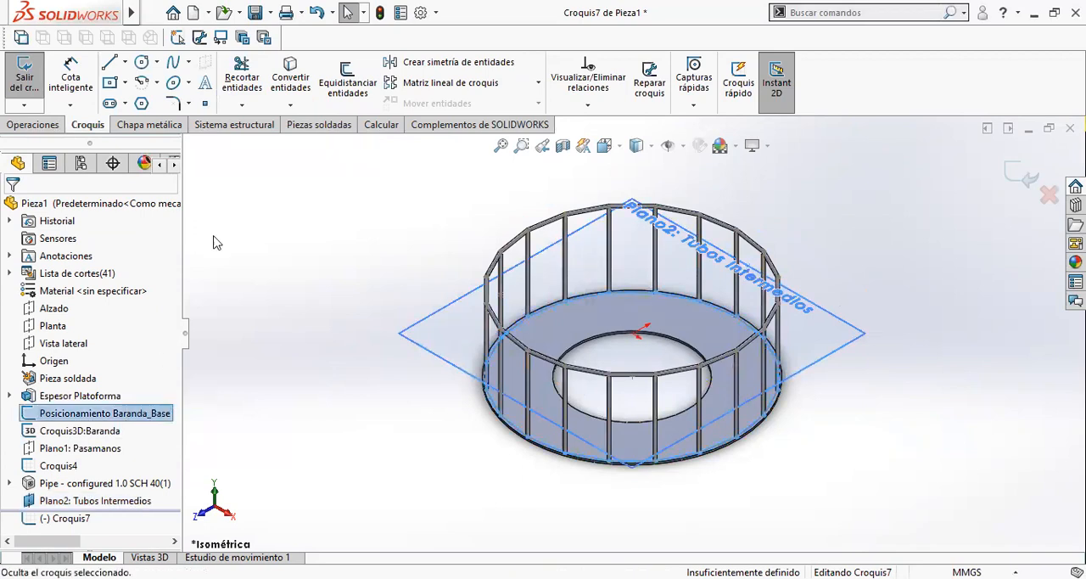
click(288, 83)
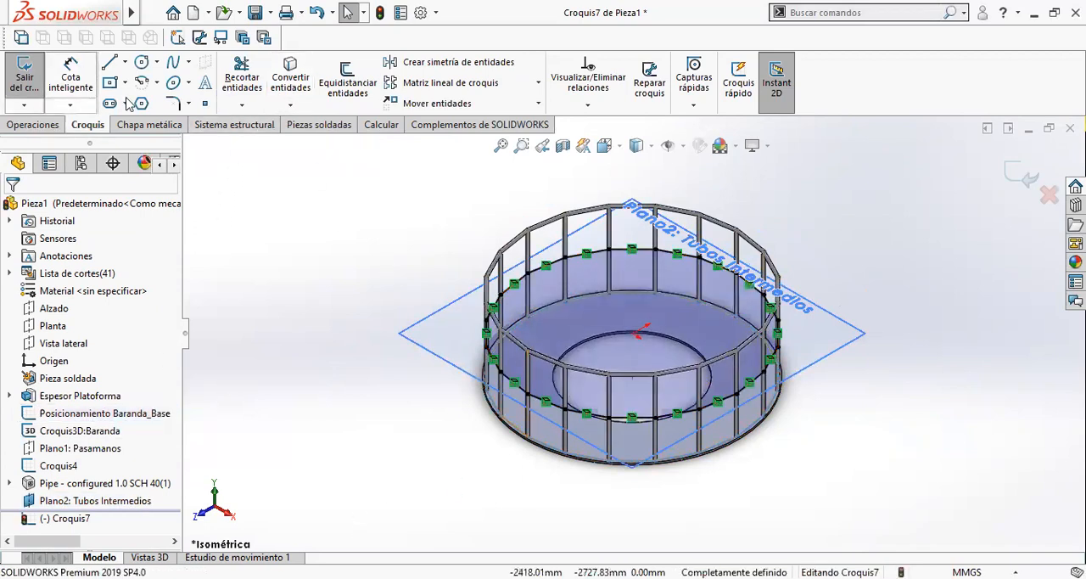
click(289, 125)
click(34, 125)
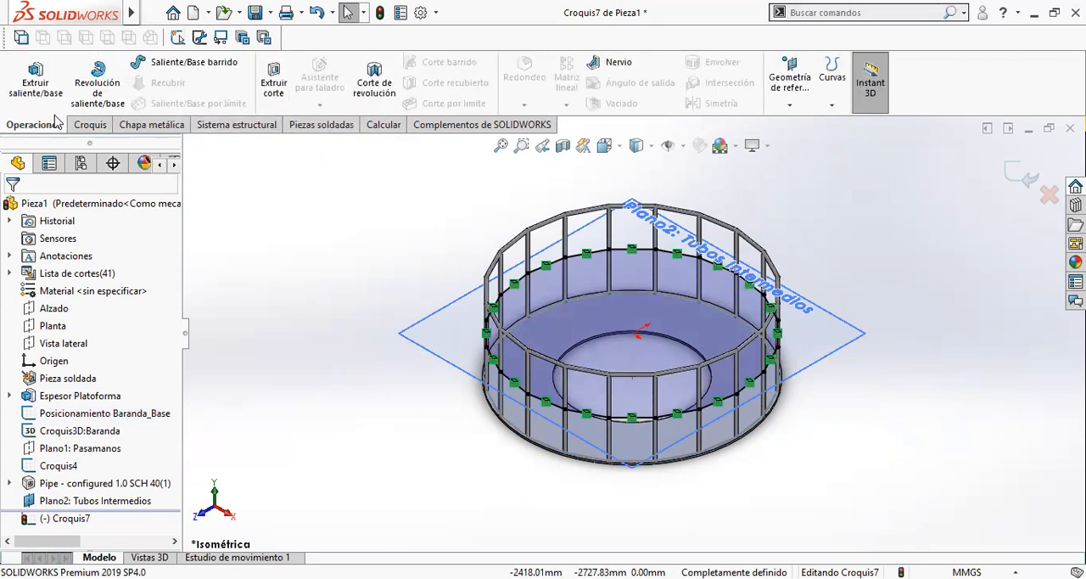
click(1027, 177)
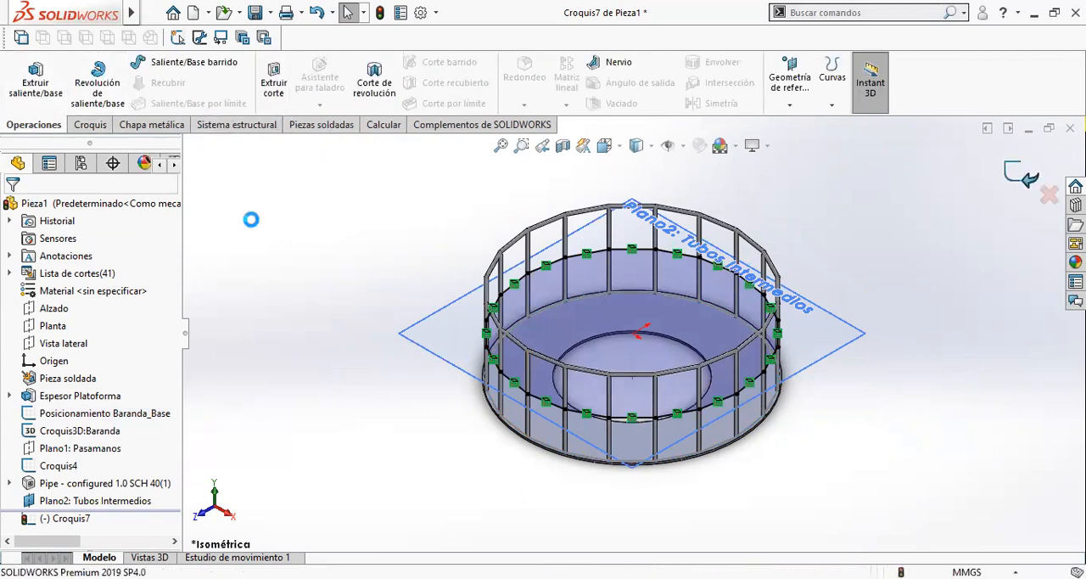
- Rename the handrail sketch Croquis4 as "Croquis: Pasamanos"
click(73, 466)
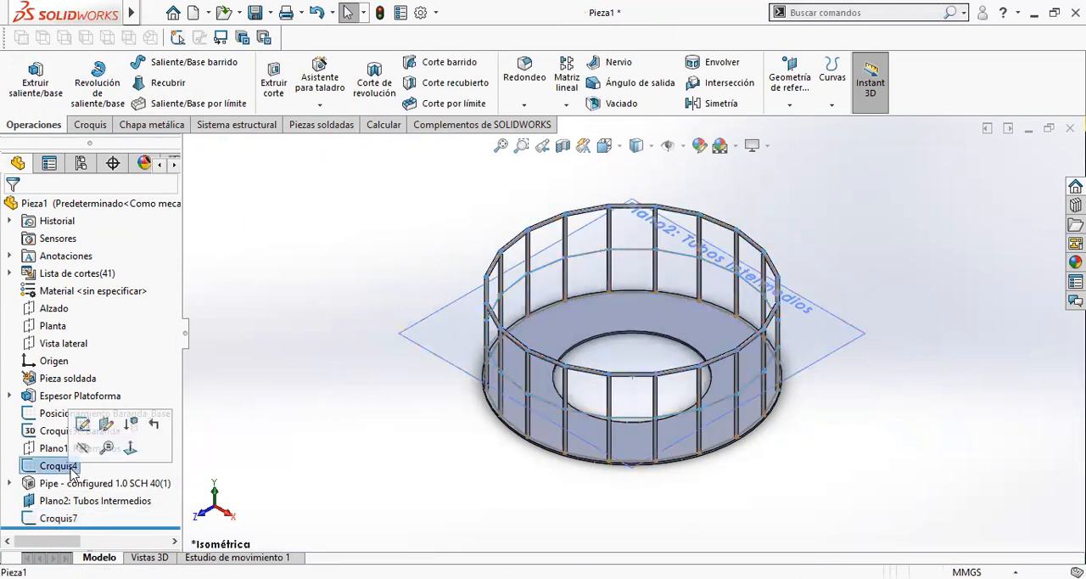
click(78, 466)
click(83, 465)
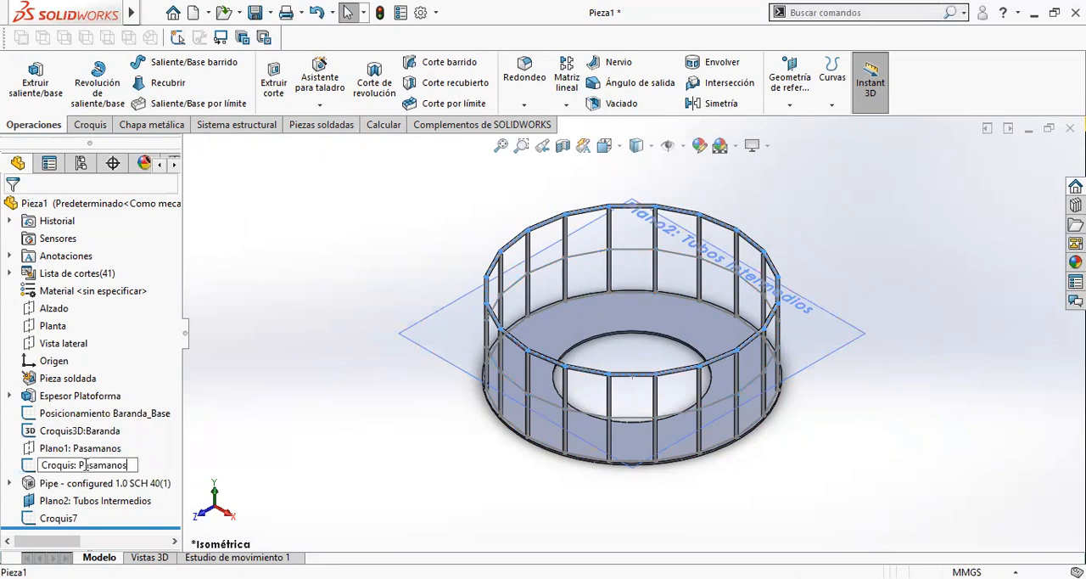
key(Return)
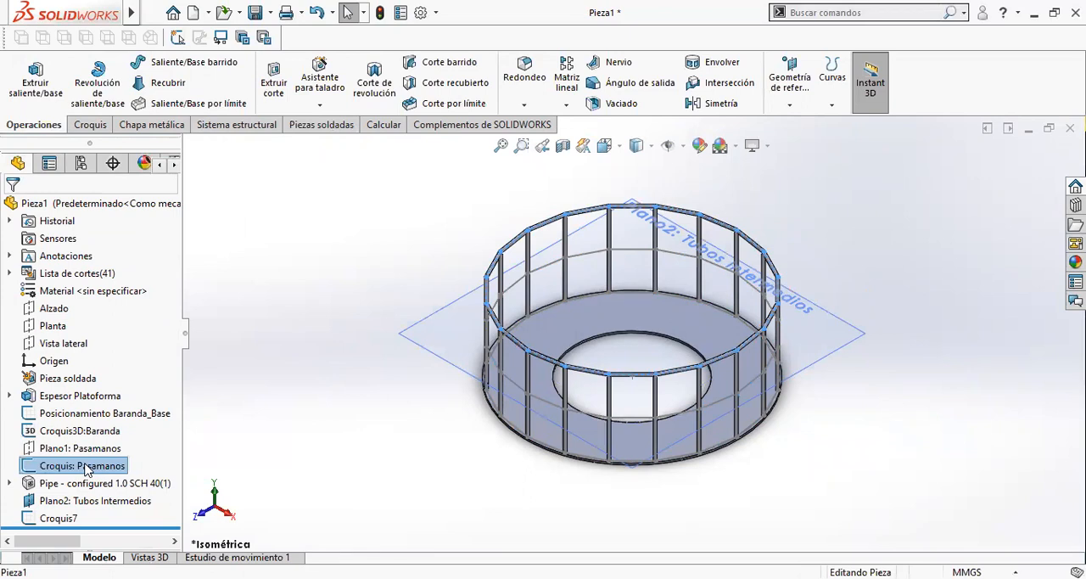
- Rename the new sketch Croquis7 as "Croquis: Tubos Intermedios"
click(67, 519)
click(68, 520)
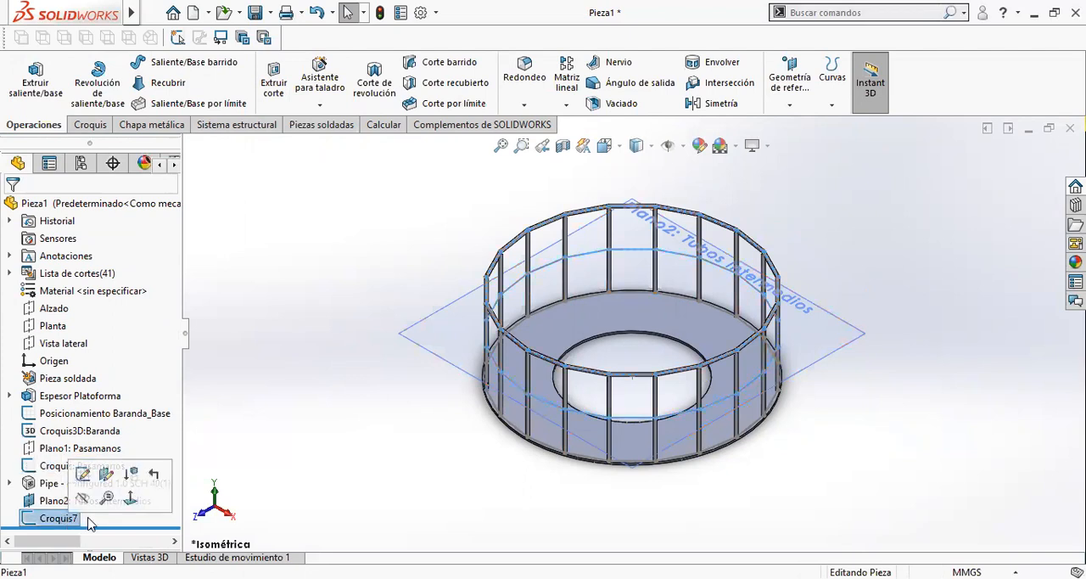
click(89, 517)
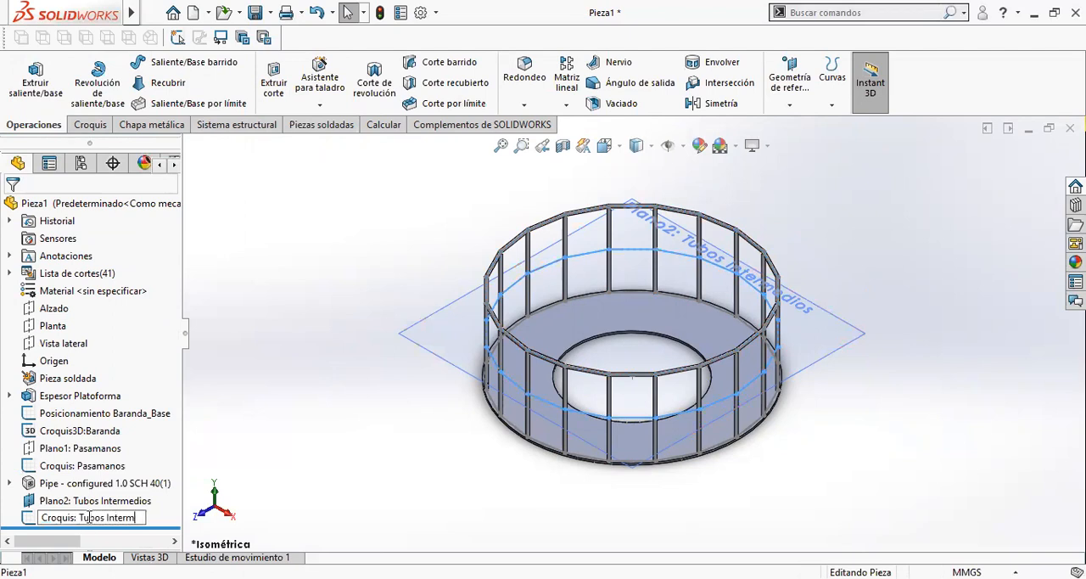
text(s)
key(Return)
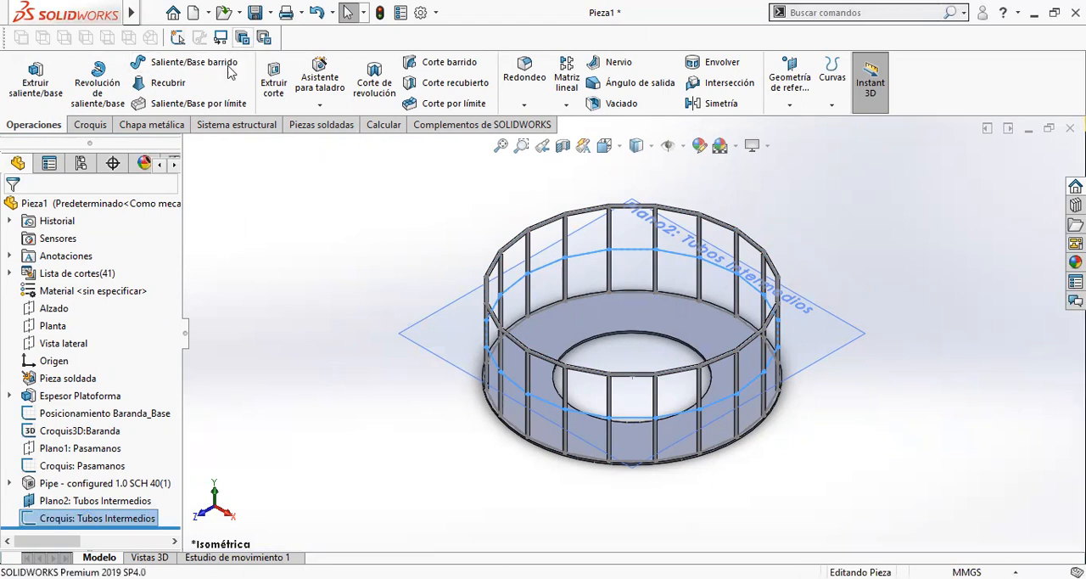
- Start a structural member with the ansi pulgada configured pipe in size 0.5 sch 40, and select two adjoining front segments of the intermediate ring
click(338, 126)
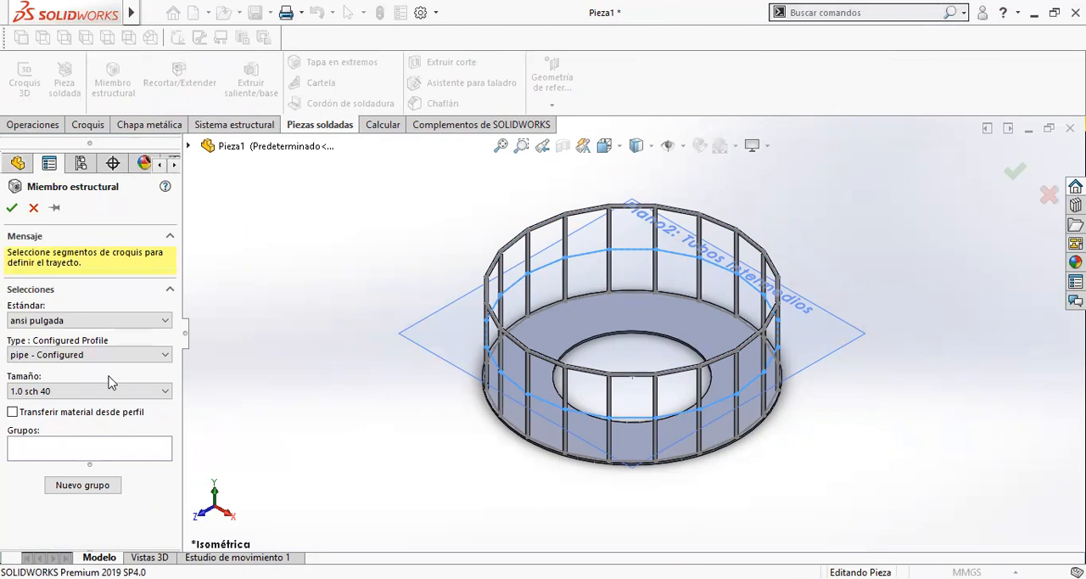
click(106, 391)
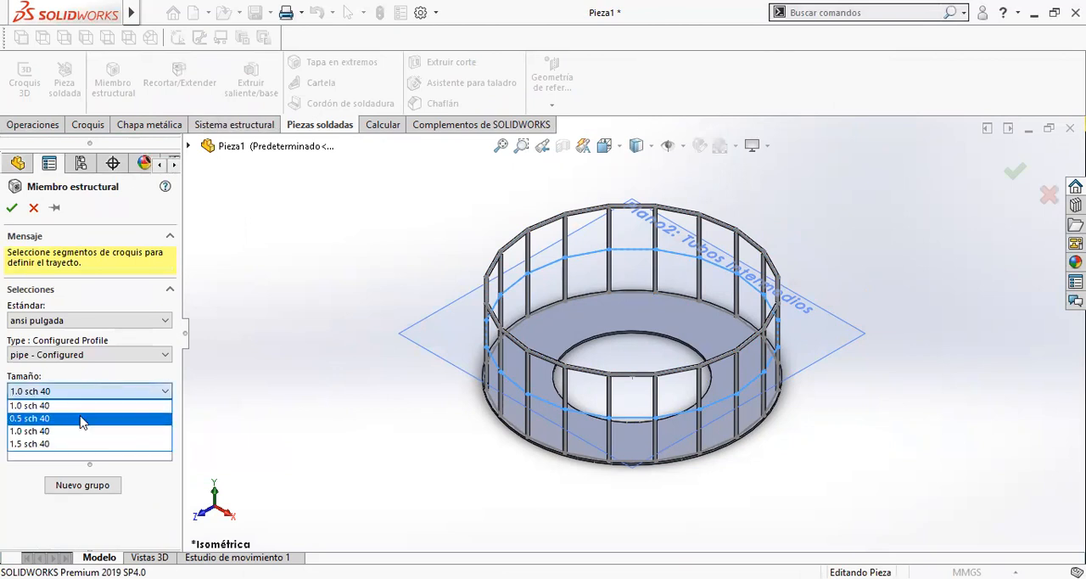
click(82, 419)
click(112, 444)
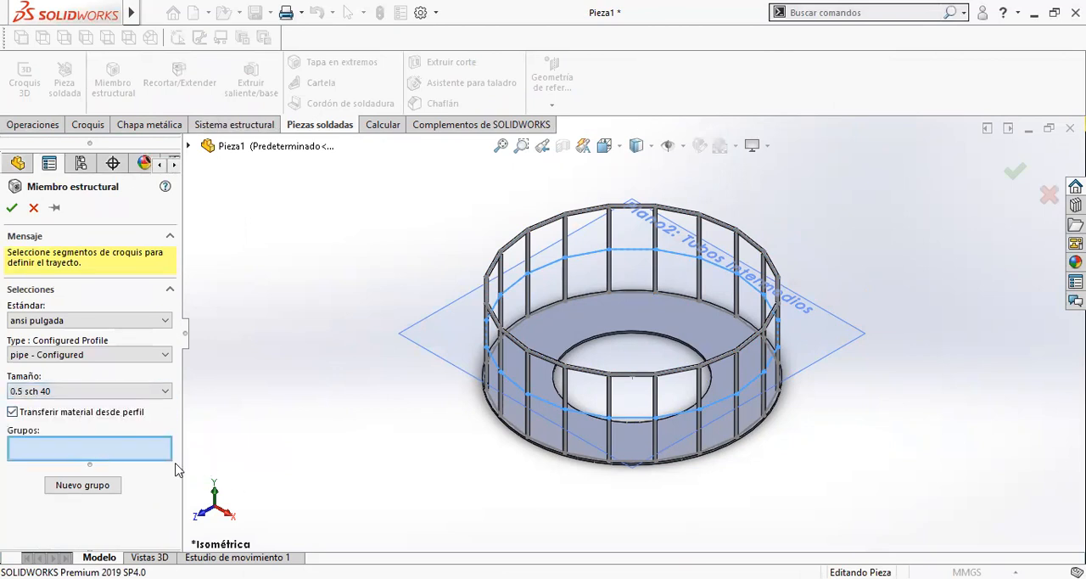
scroll(556, 382, down, 5)
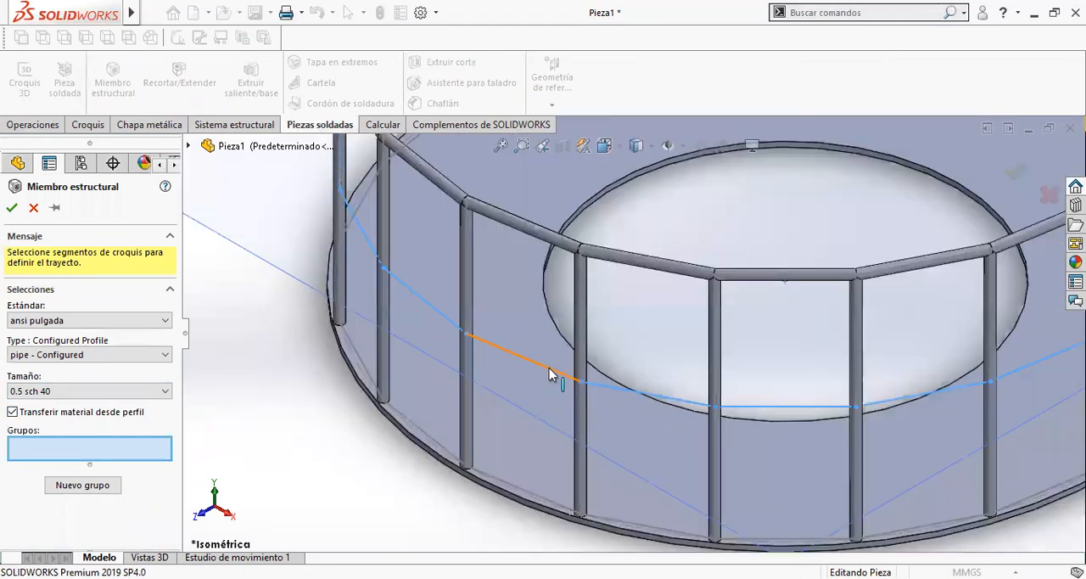
click(553, 376)
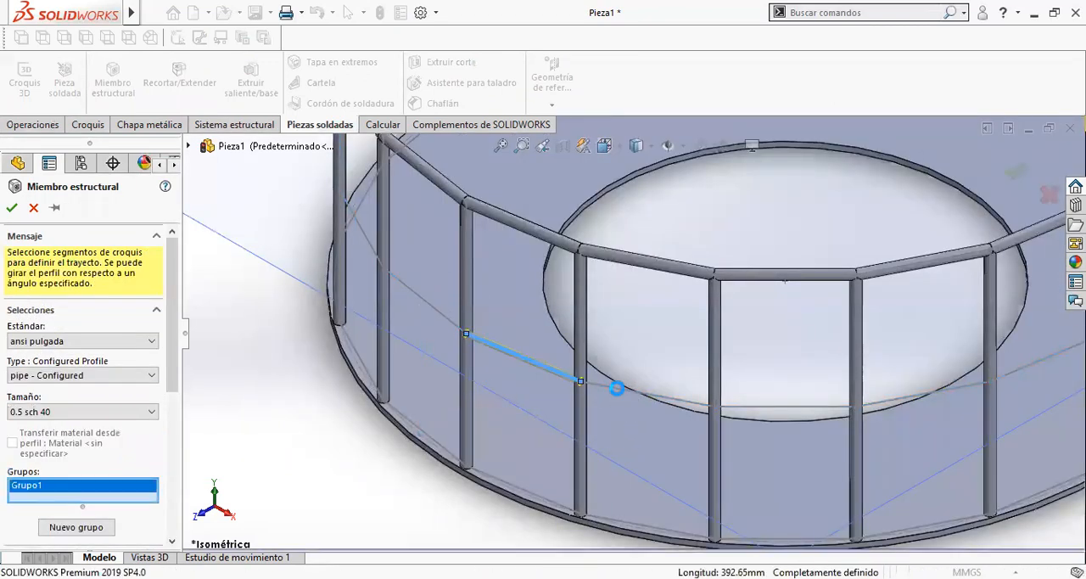
click(626, 391)
- Check how the two intermediate tubes meet at the shared post, and add the adjoining front segment to the group
scroll(582, 382, down, 3)
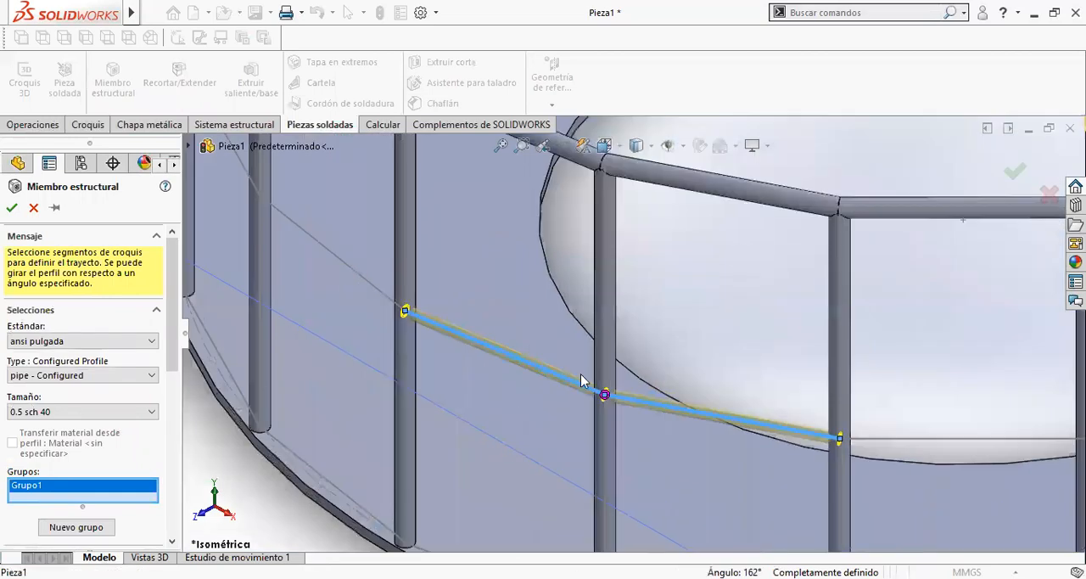
scroll(604, 394, down, 5)
mouse_move(610, 403)
middle_down()
mouse_move(643, 405)
mouse_move(697, 435)
mouse_move(623, 419)
mouse_move(598, 396)
middle_up()
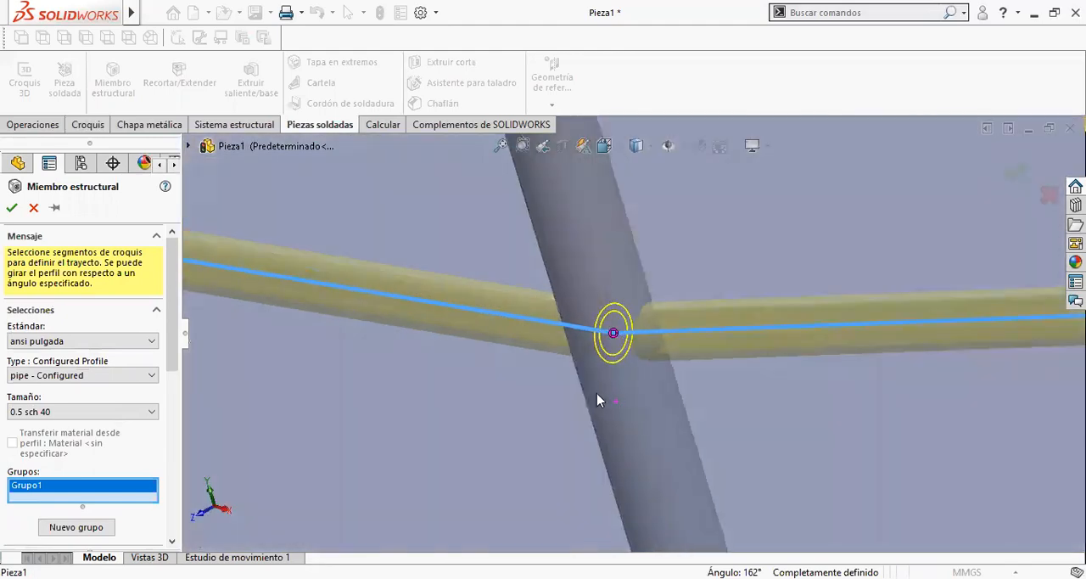
scroll(601, 396, up, 6)
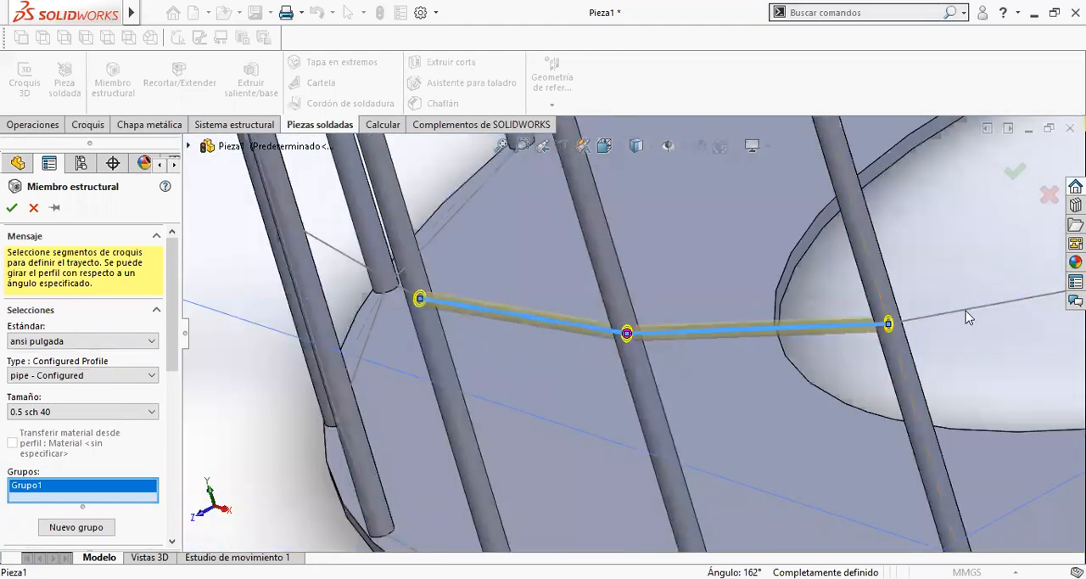
click(967, 311)
scroll(976, 368, up, 5)
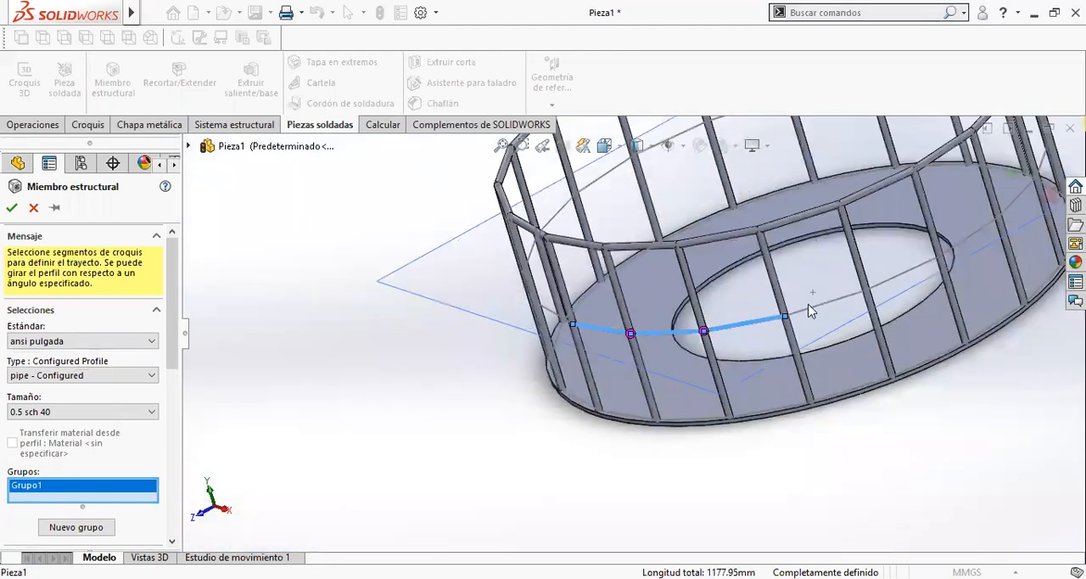
- Extend the intermediate tube group with the next three ring segments along the front towards the right end
scroll(771, 341, down, 8)
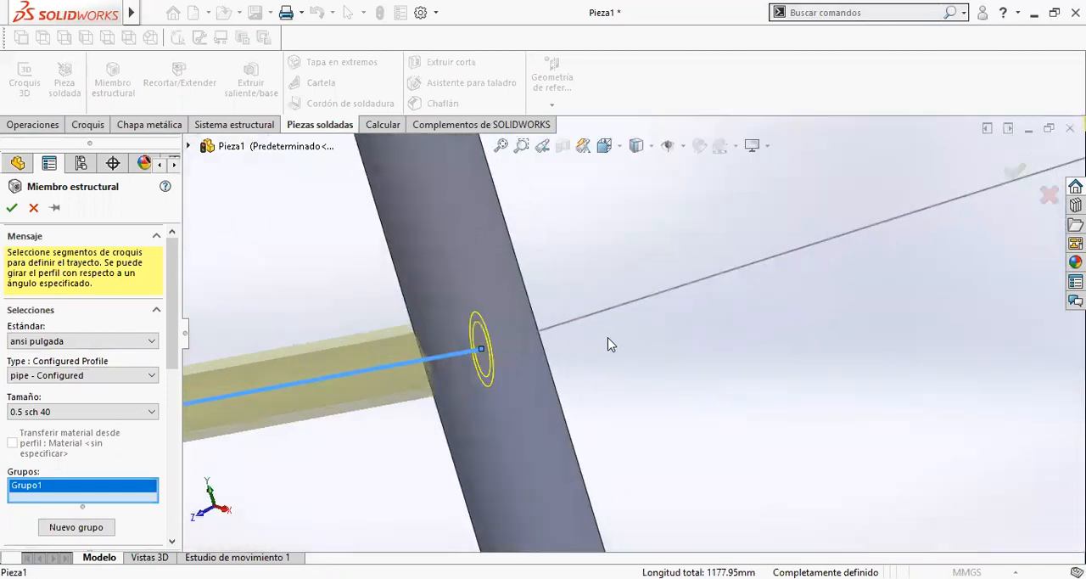
ctrl+middle_drag(608, 338, 950, 340)
scroll(829, 371, down, 2)
mouse_move(831, 368)
middle_down()
mouse_move(851, 373)
mouse_move(803, 381)
mouse_move(886, 299)
middle_up()
click(886, 298)
scroll(946, 405, up, 5)
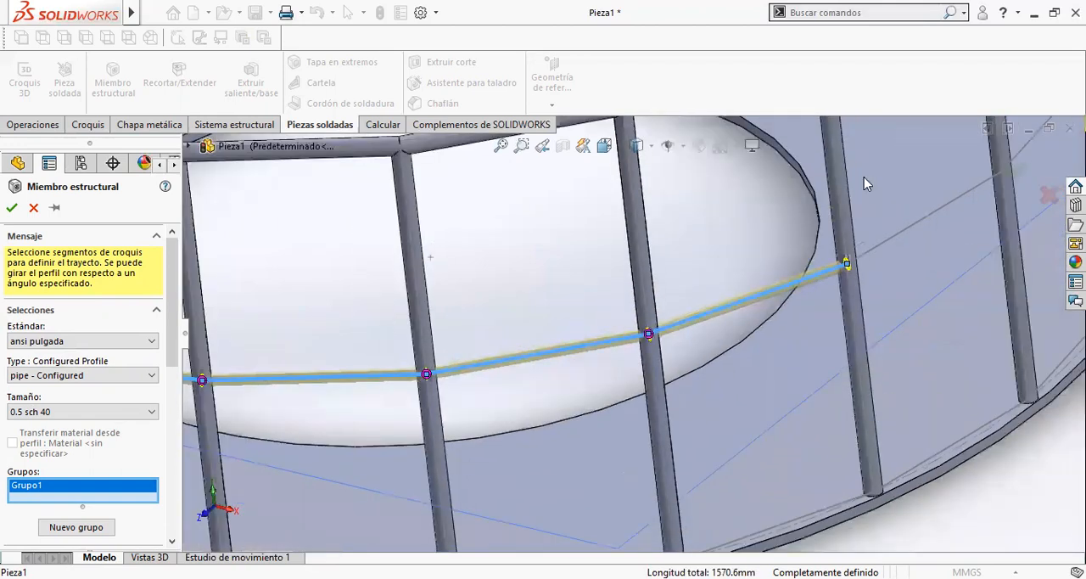
scroll(866, 184, up, 4)
click(771, 286)
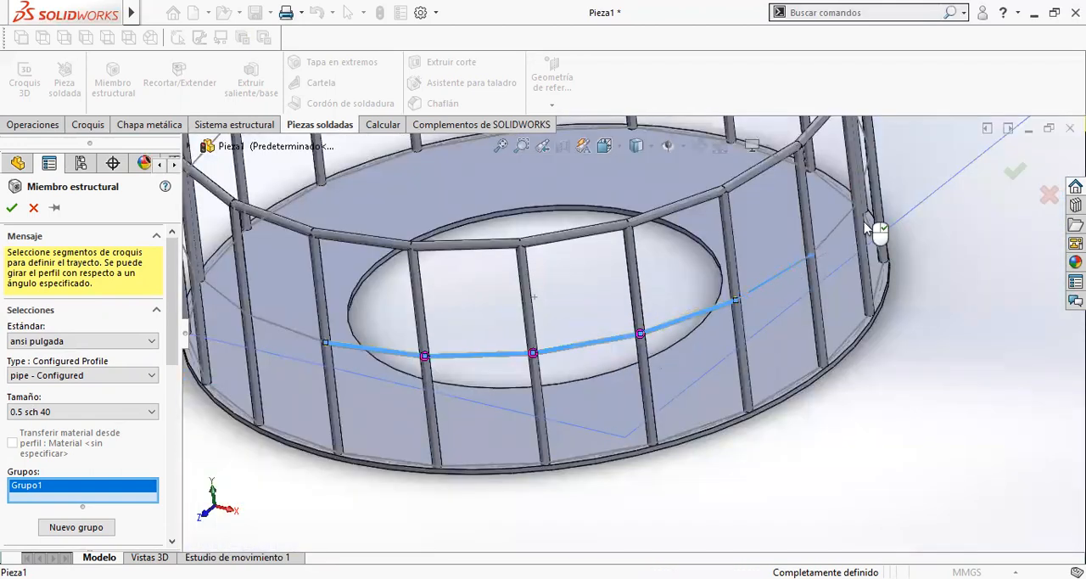
click(851, 230)
scroll(788, 237, up, 2)
middle_drag(786, 236, 759, 249)
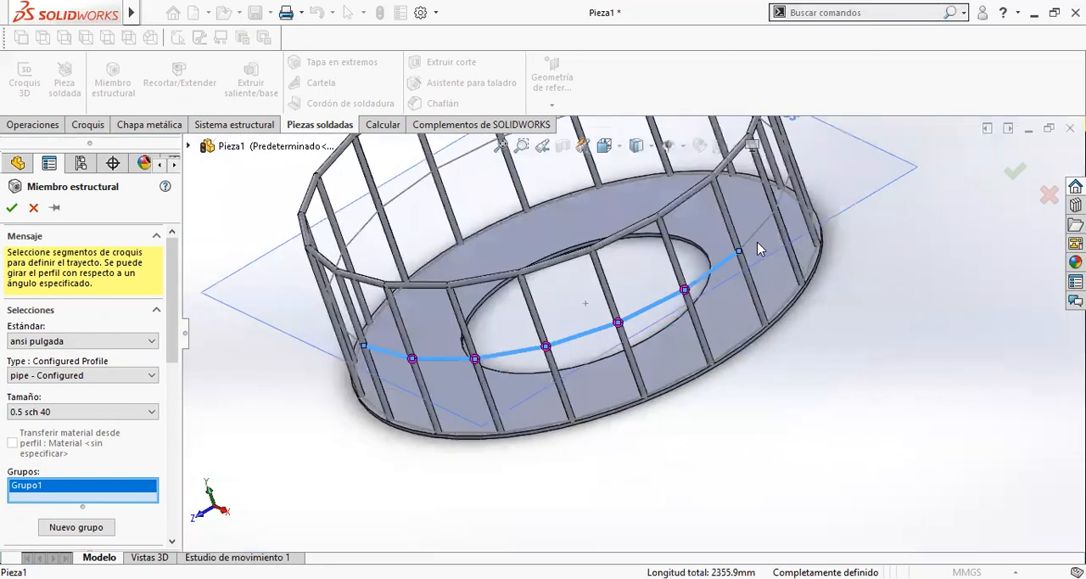
- Add the next ring segments beyond both ends of the front run to the intermediate tube group, starting with two at the right end
click(757, 232)
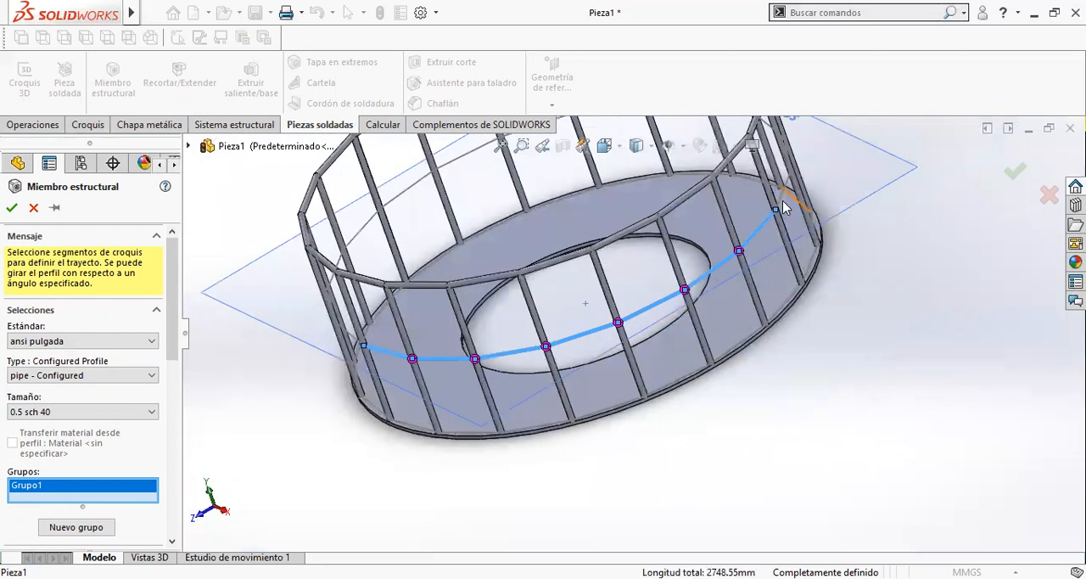
click(784, 203)
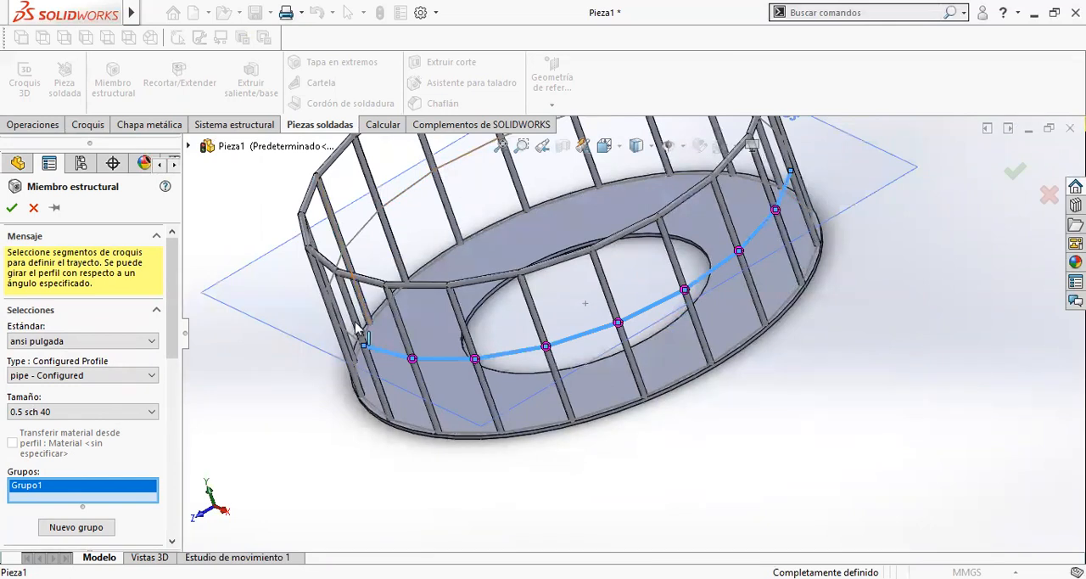
scroll(415, 307, down, 2)
click(424, 312)
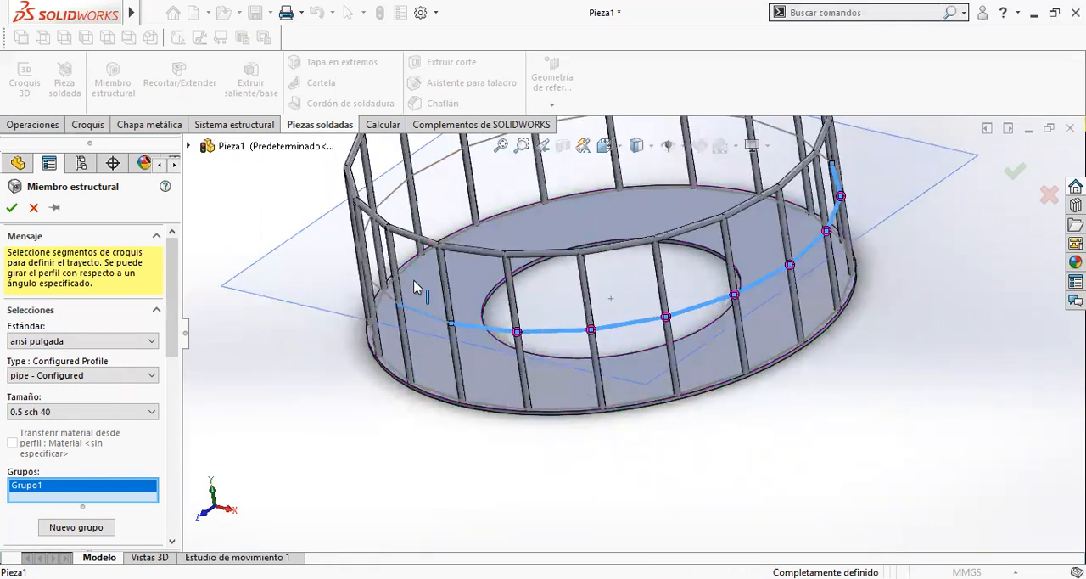
scroll(439, 341, down, 3)
scroll(439, 340, down, 2)
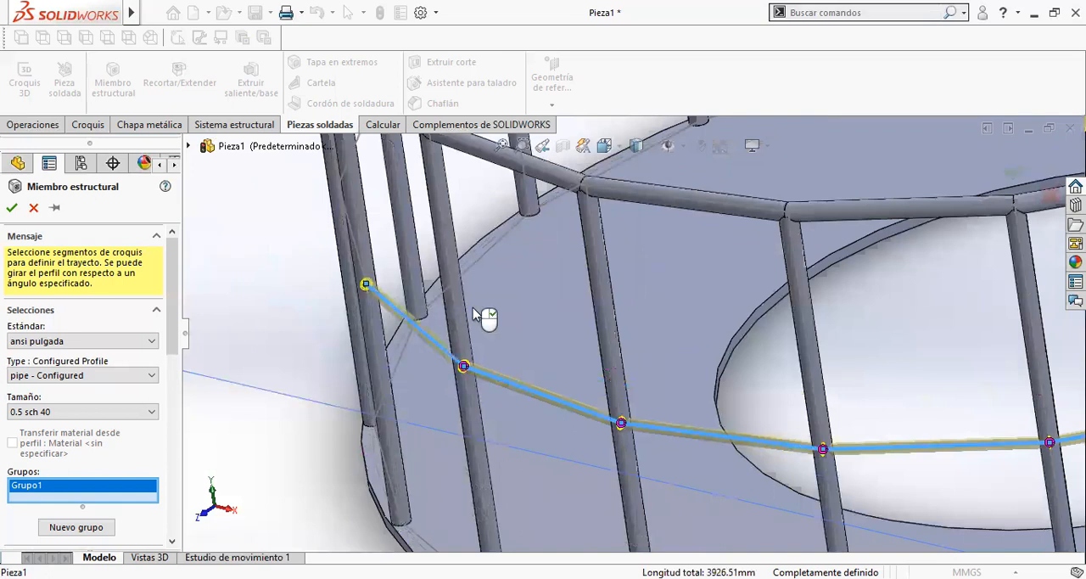
mouse_move(473, 308)
middle_down()
mouse_move(492, 297)
mouse_move(536, 301)
mouse_move(497, 344)
middle_up()
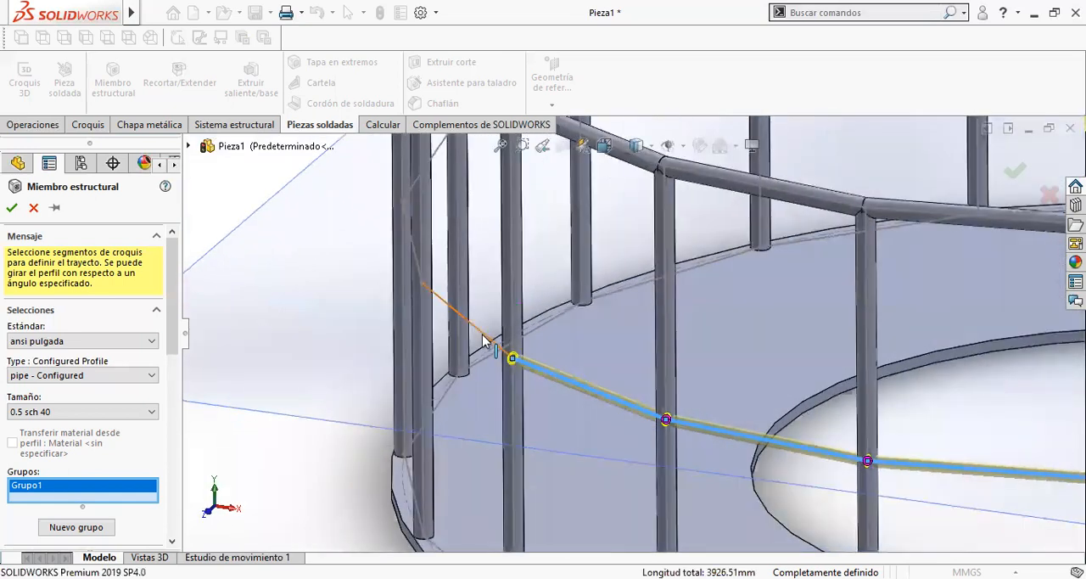
- Continue the intermediate tube group segment by segment around the left side of the ring and onto its rear
click(413, 255)
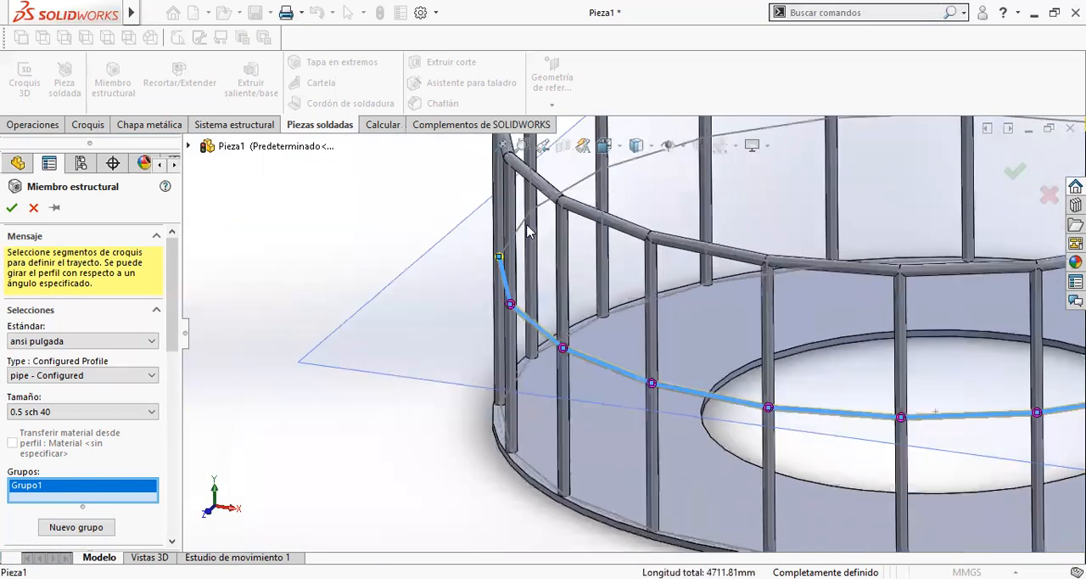
click(533, 259)
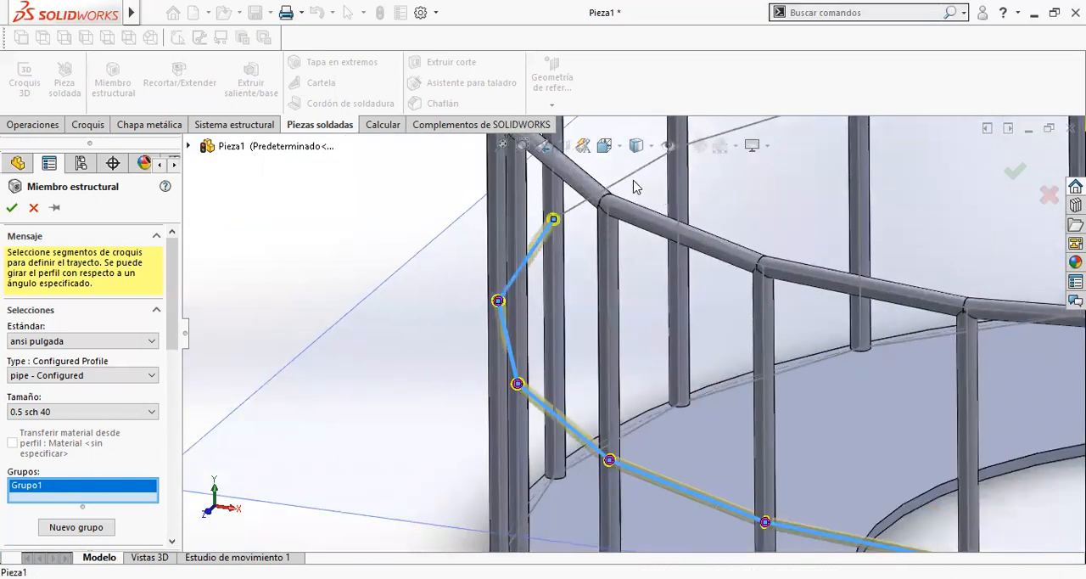
scroll(759, 207, up, 2)
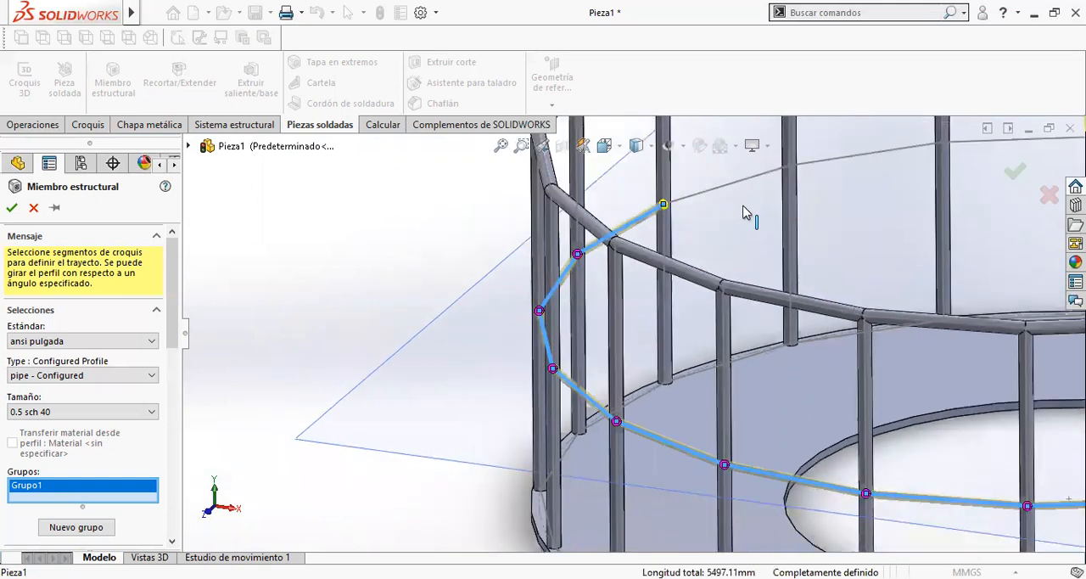
click(717, 197)
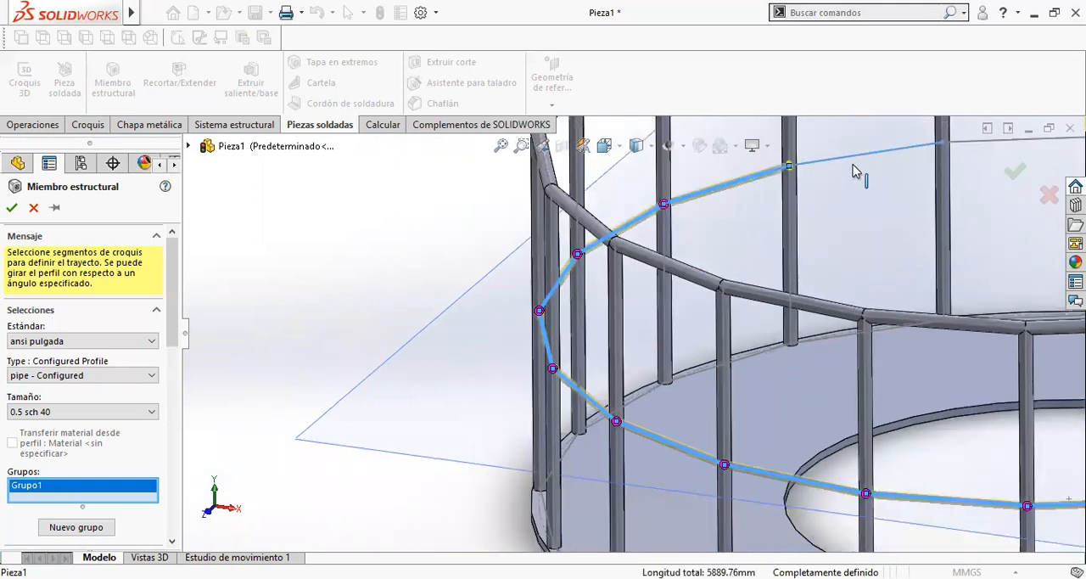
scroll(927, 242, up, 3)
scroll(793, 235, down, 3)
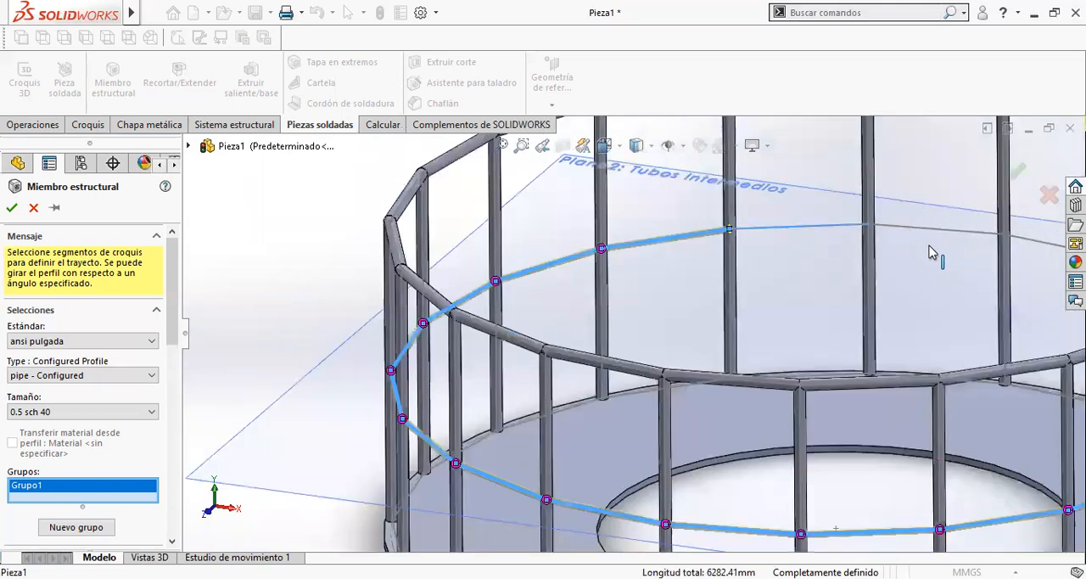
- Add the remaining rear segments to close the ring and create the 0.5 sch 40 intermediate tubes
scroll(971, 273, down, 2)
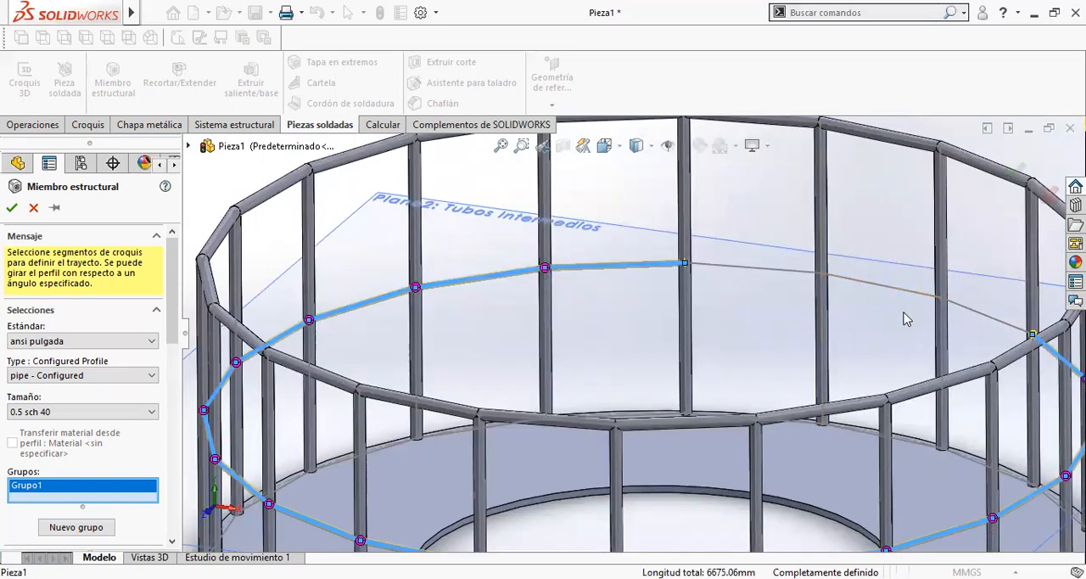
click(741, 273)
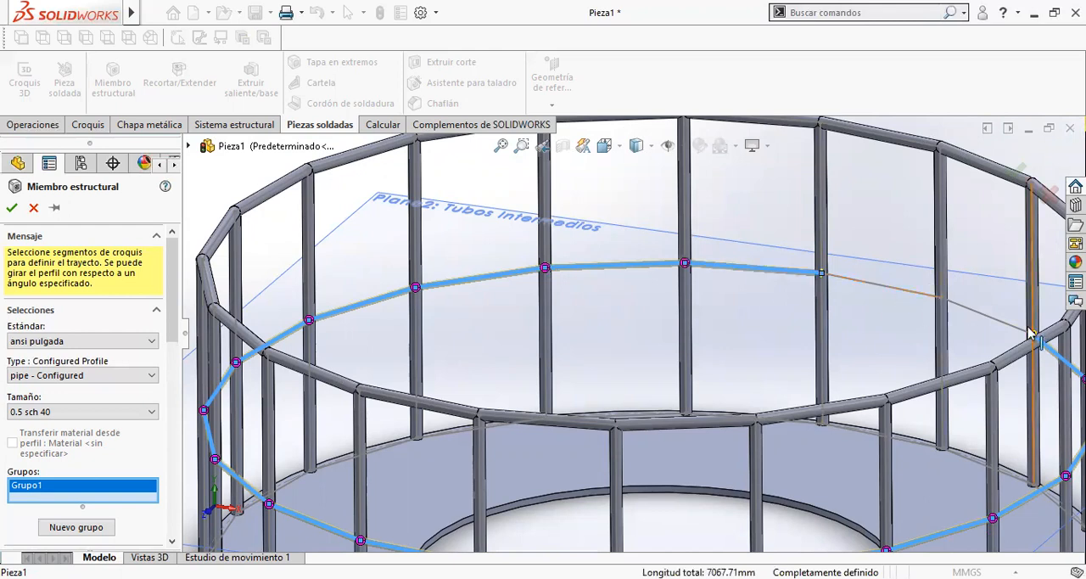
click(932, 300)
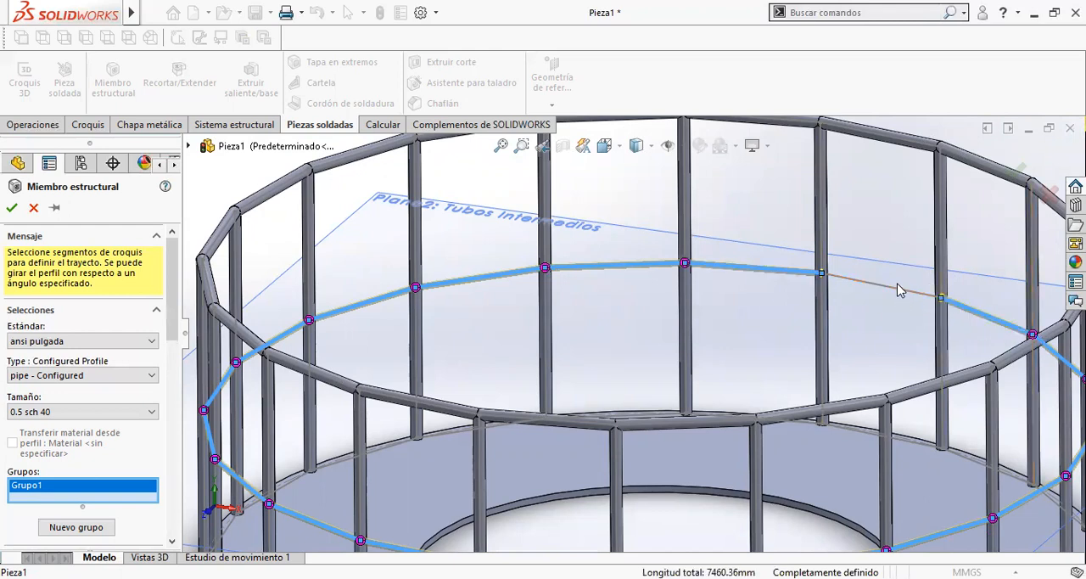
click(889, 289)
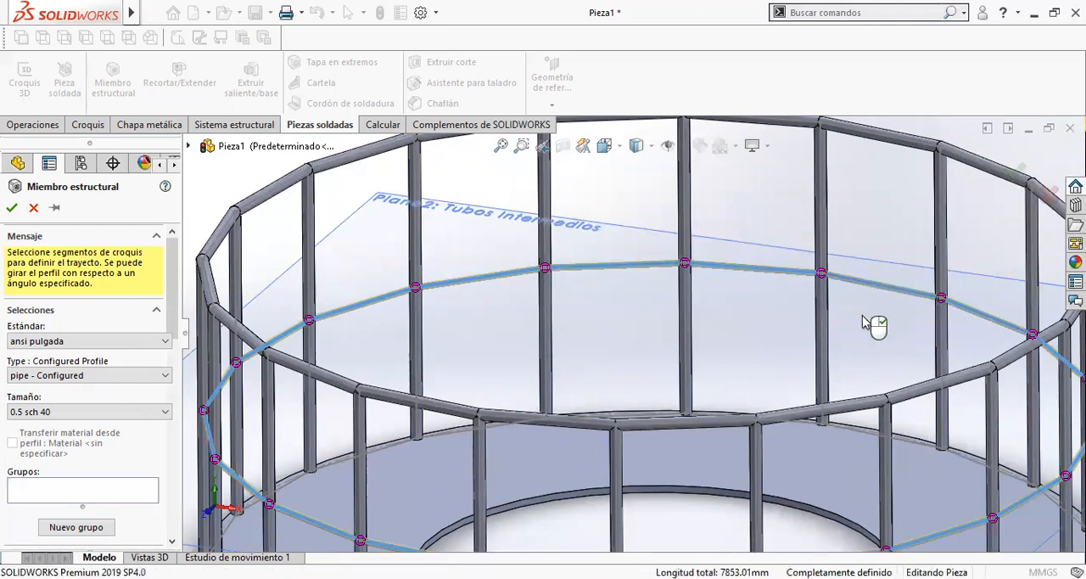
right_click(617, 488)
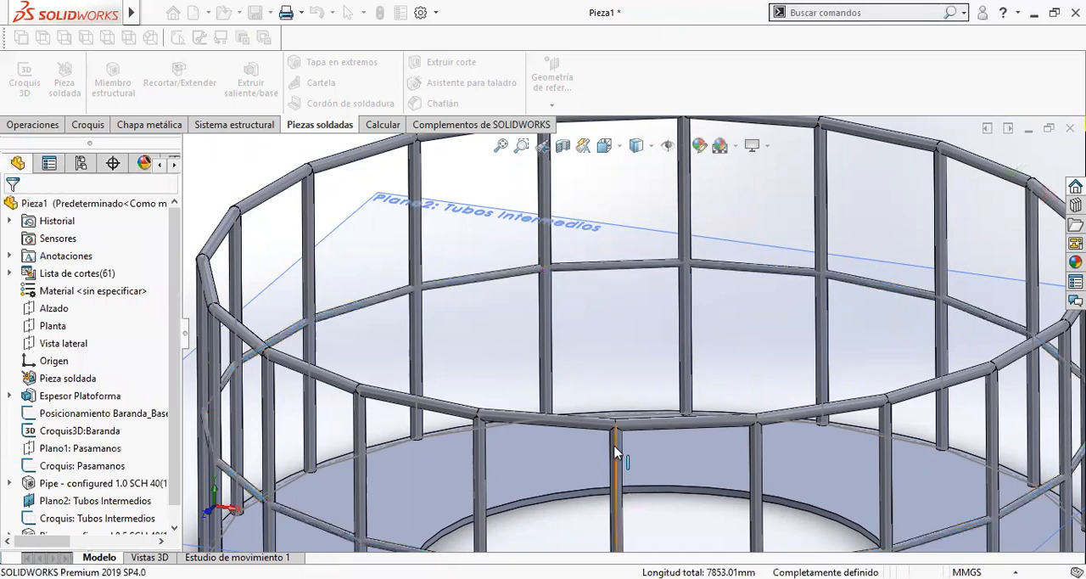
- Start a Trim/Extend at the tube-to-post joints and choose one front 0.5 sch 40 intermediate tube as the body to trim
key(f)
scroll(624, 458, down, 8)
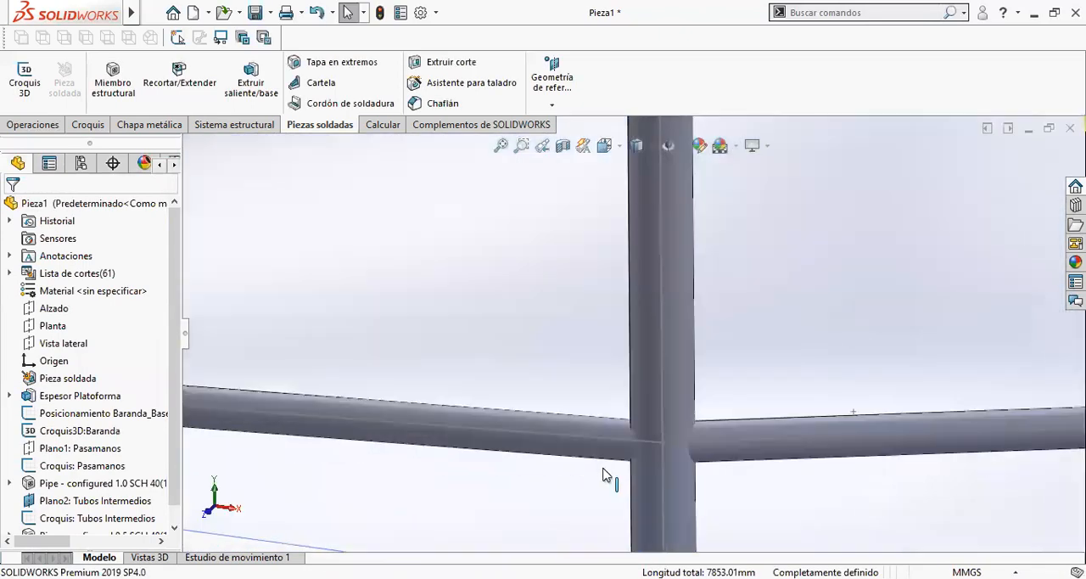
middle_drag(706, 400, 741, 424)
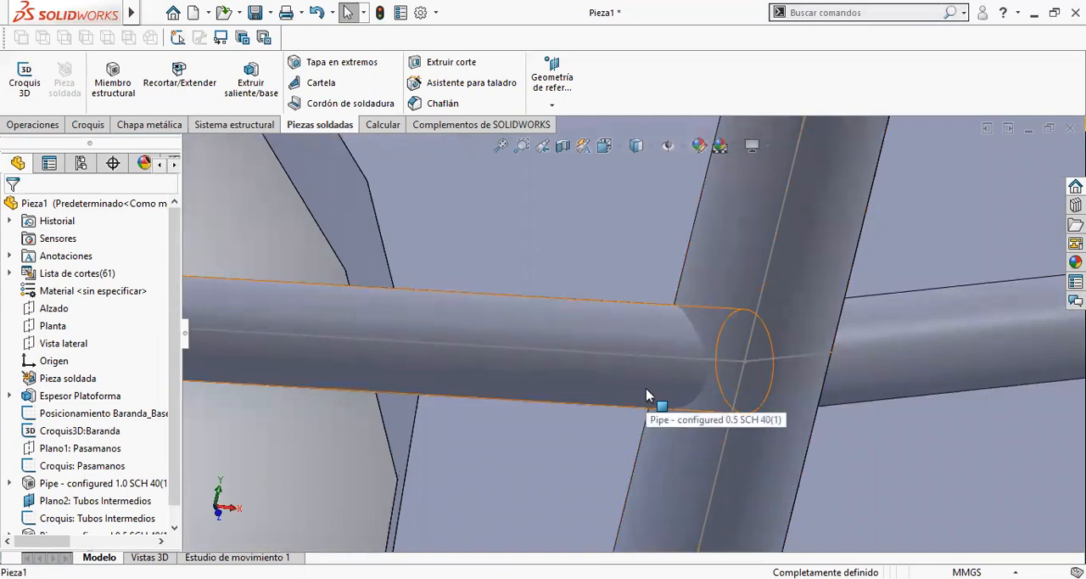
scroll(71, 475, down, 1)
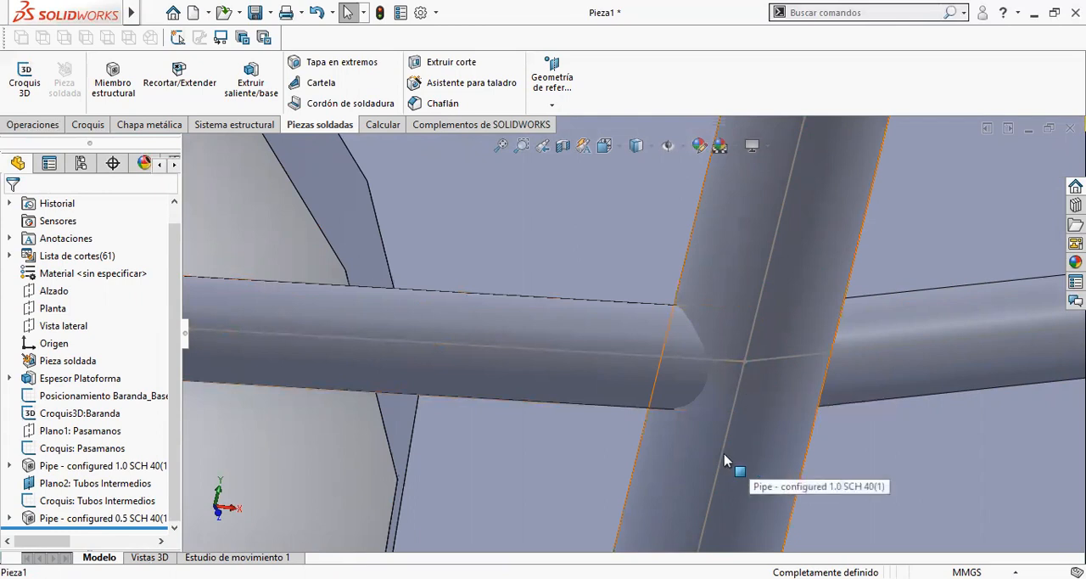
click(167, 101)
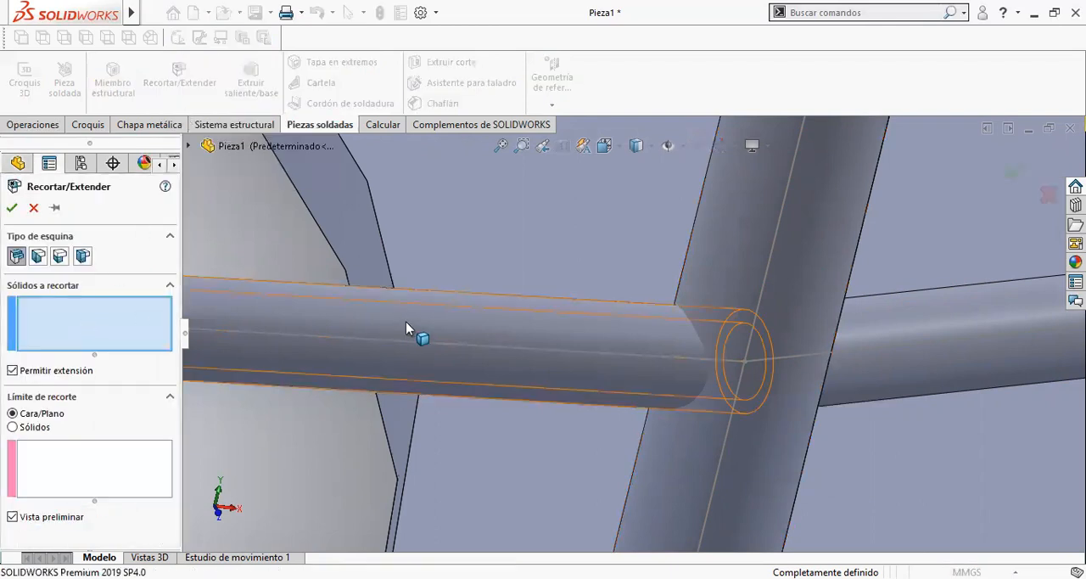
scroll(441, 311, up, 3)
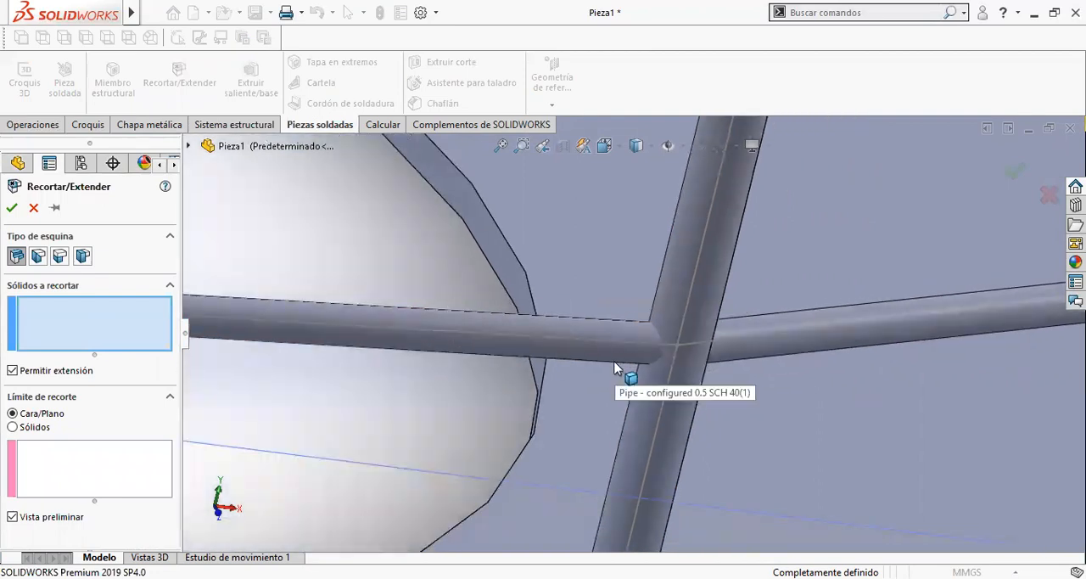
scroll(628, 343, up, 4)
scroll(544, 344, down, 5)
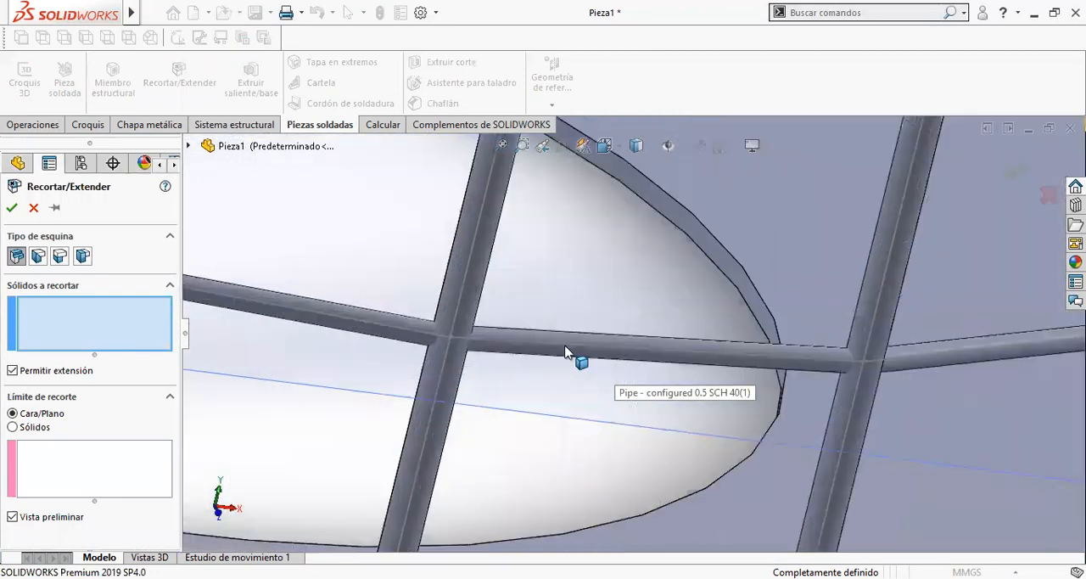
click(568, 353)
middle_drag(651, 356, 548, 349)
scroll(647, 349, up, 2)
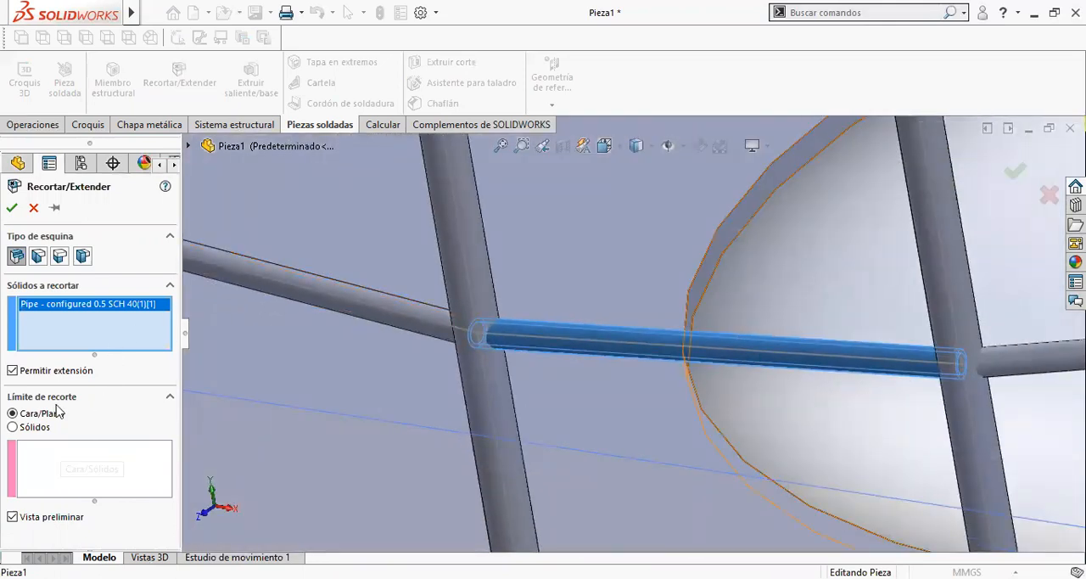
- Set the trimming boundary to bodies and choose the post at one end of the tube
click(49, 431)
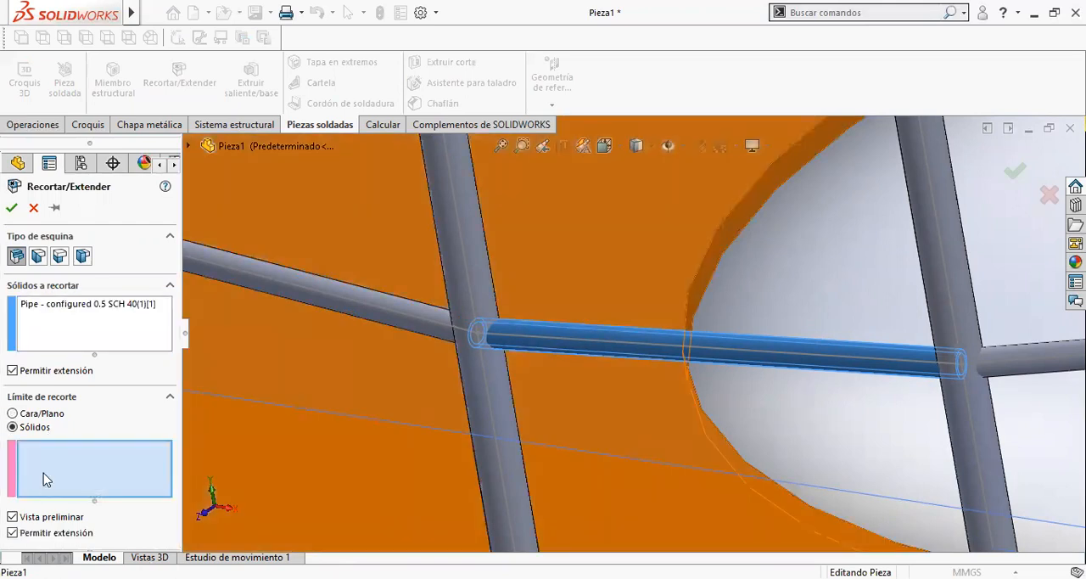
scroll(526, 433, up, 2)
click(530, 400)
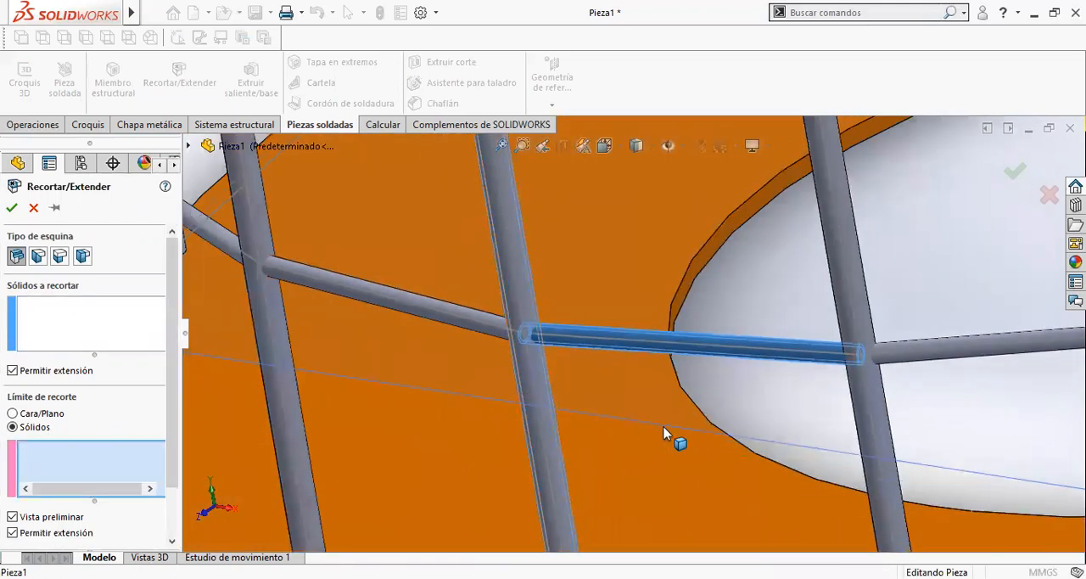
click(540, 338)
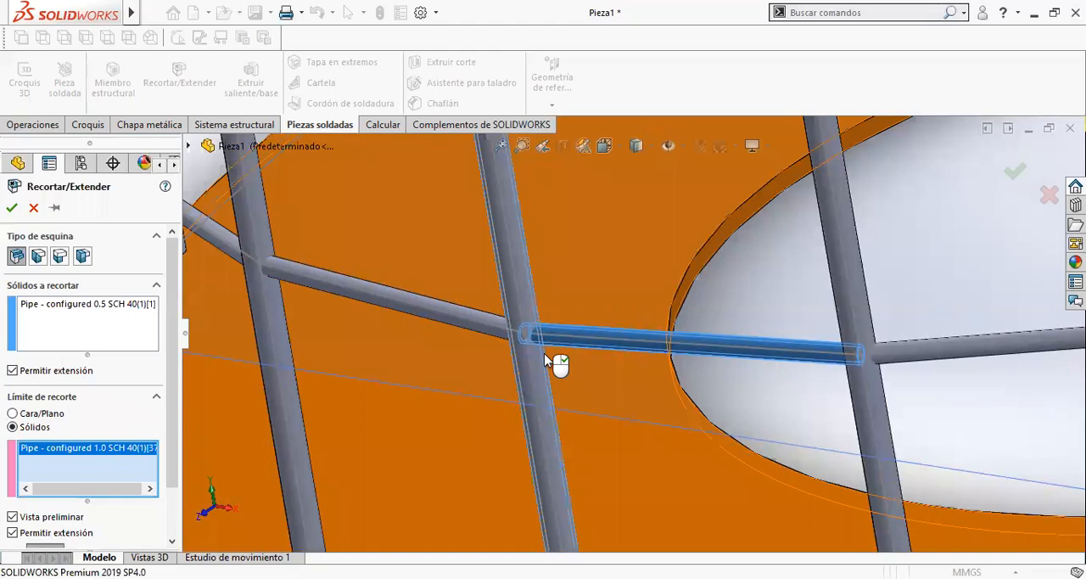
scroll(544, 338, down, 4)
middle_drag(563, 301, 591, 391)
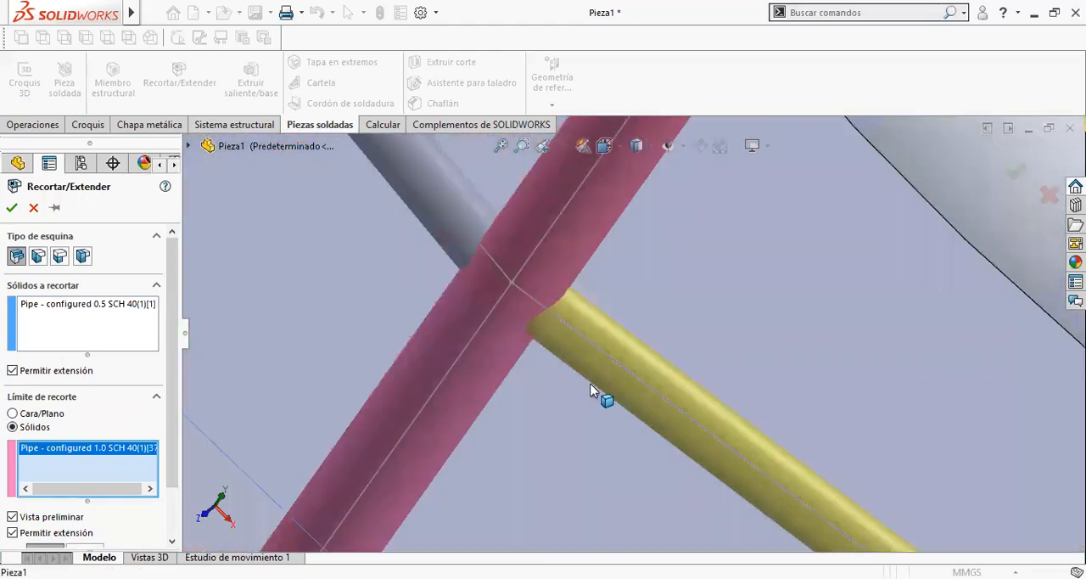
- Add the post at the tube's other end as the second trimming boundary
scroll(598, 391, up, 9)
scroll(796, 449, down, 2)
scroll(703, 411, down, 3)
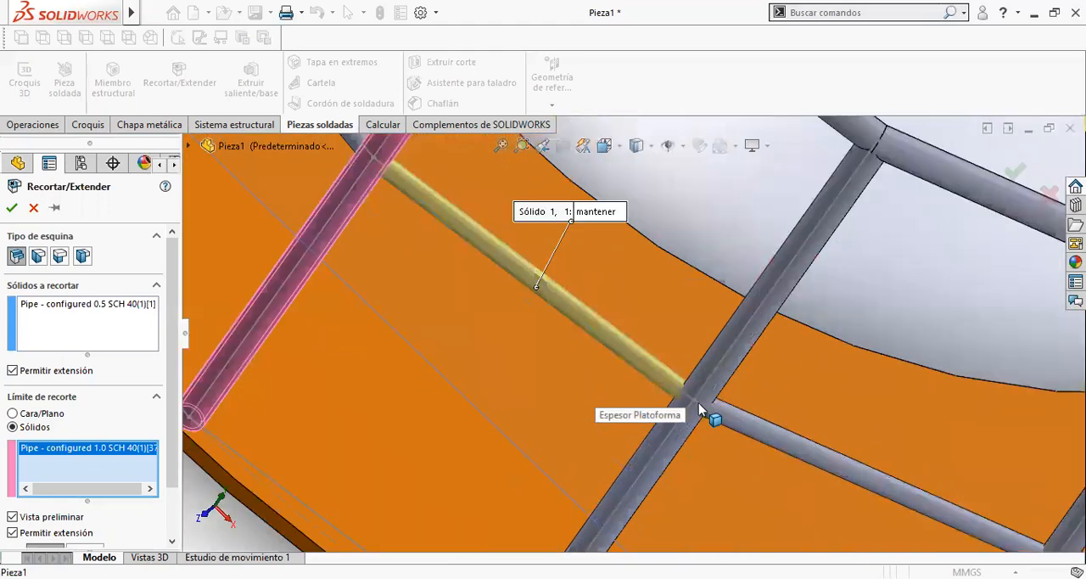
scroll(701, 411, down, 3)
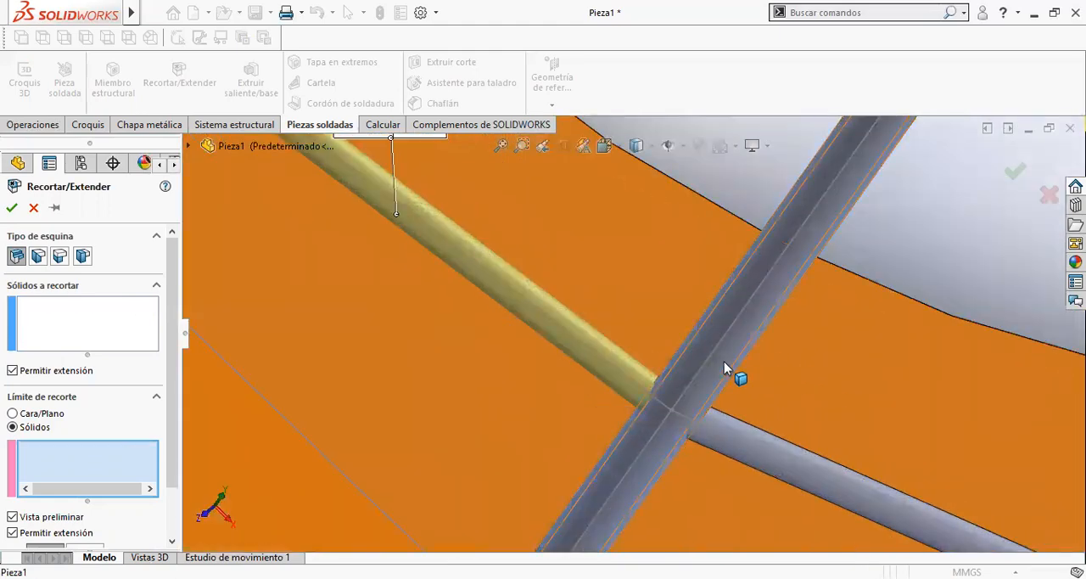
click(724, 362)
- Inspect the trim preview where the tube meets the second post, and accept the trim
scroll(751, 388, up, 4)
scroll(599, 345, down, 1)
scroll(711, 402, down, 2)
middle_drag(711, 402, 663, 400)
middle_drag(365, 226, 629, 259)
scroll(715, 272, down, 6)
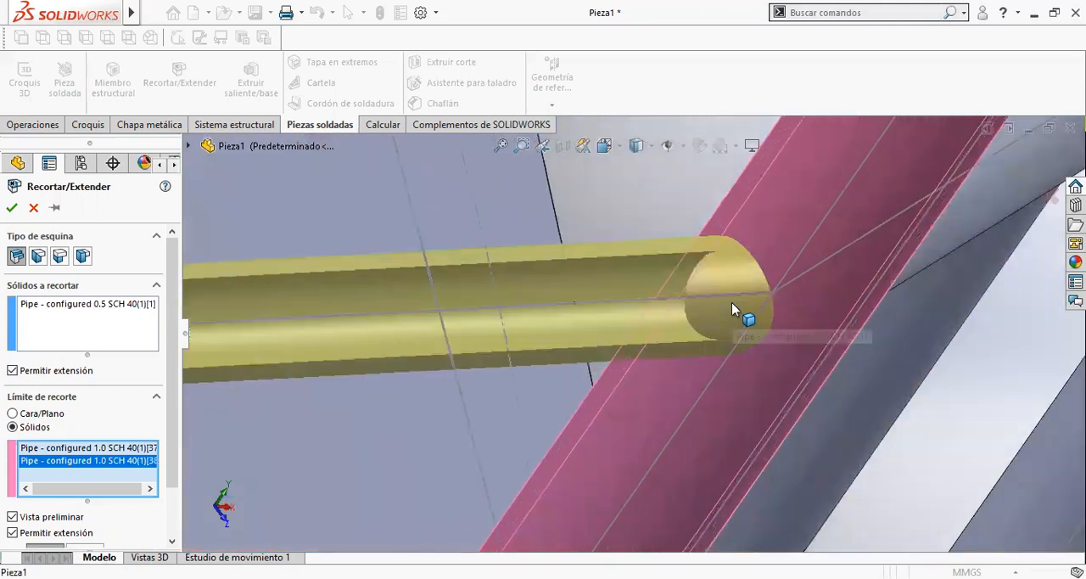
scroll(731, 304, down, 3)
middle_drag(713, 320, 703, 261)
scroll(704, 261, up, 2)
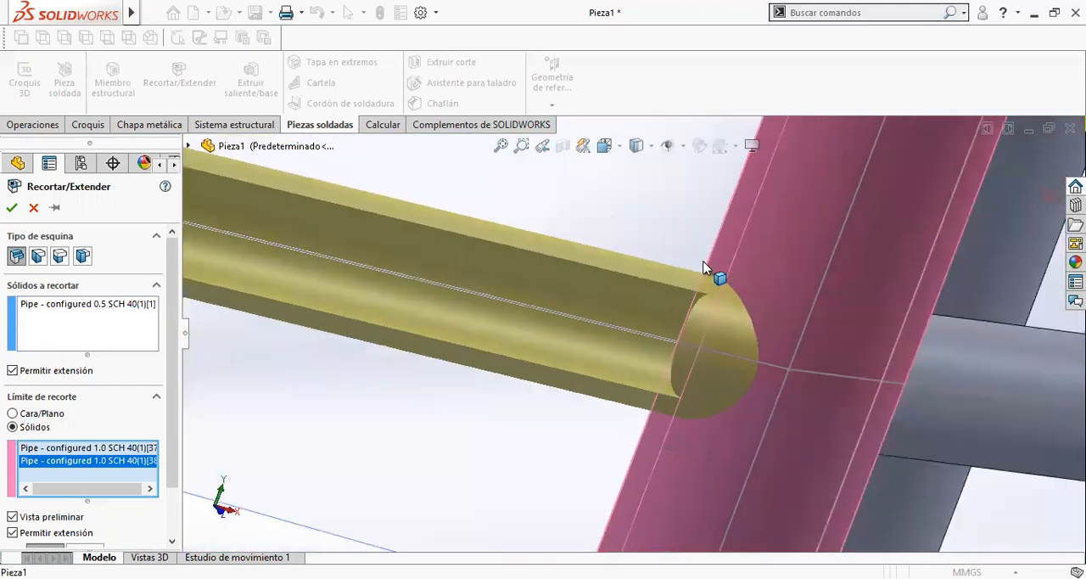
scroll(704, 271, up, 3)
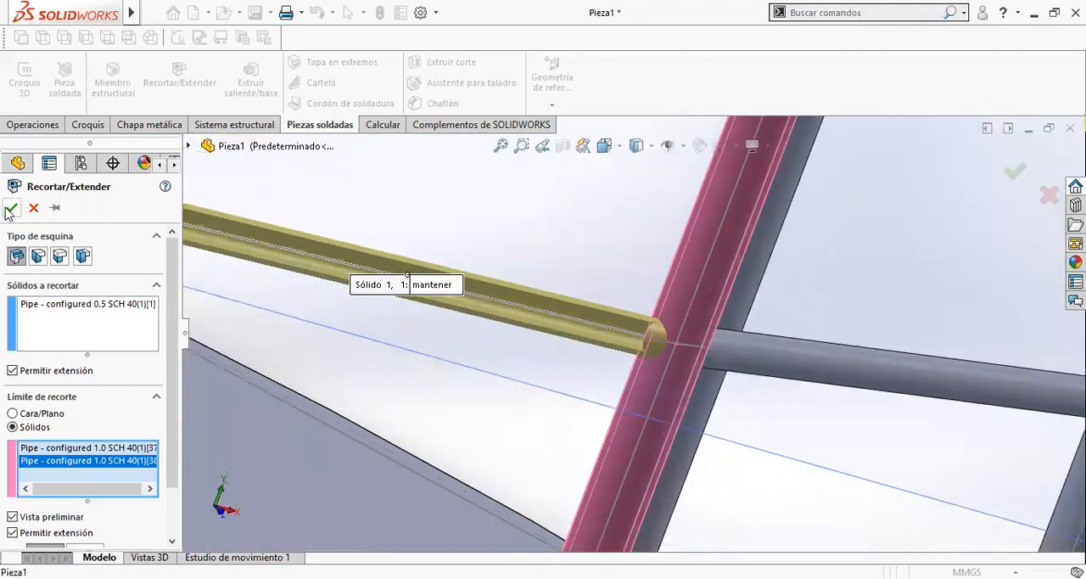
click(10, 208)
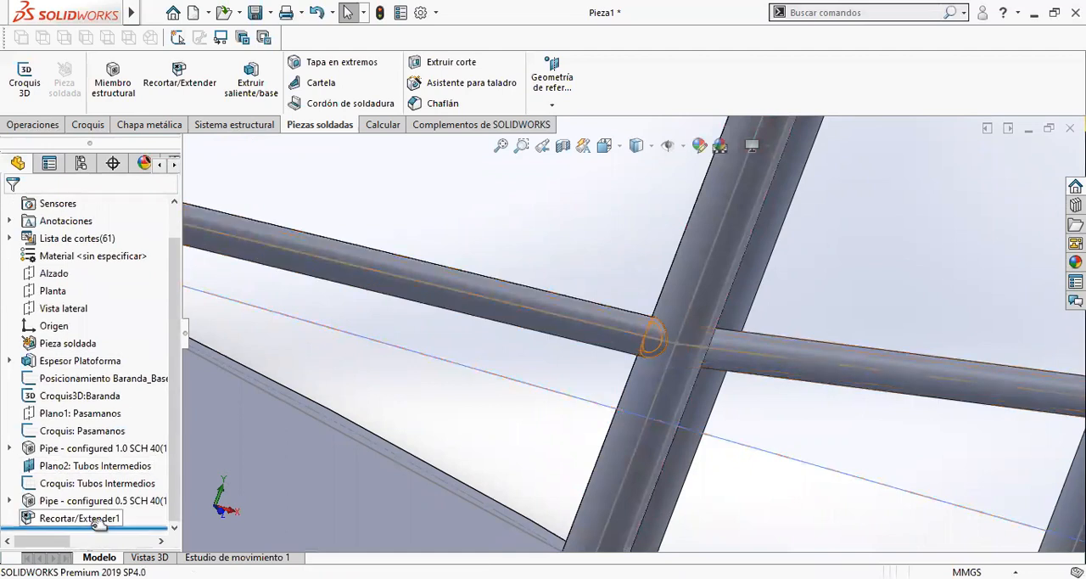
- Highlight the new trim feature and examine the trimmed tube's ends at both posts
click(85, 519)
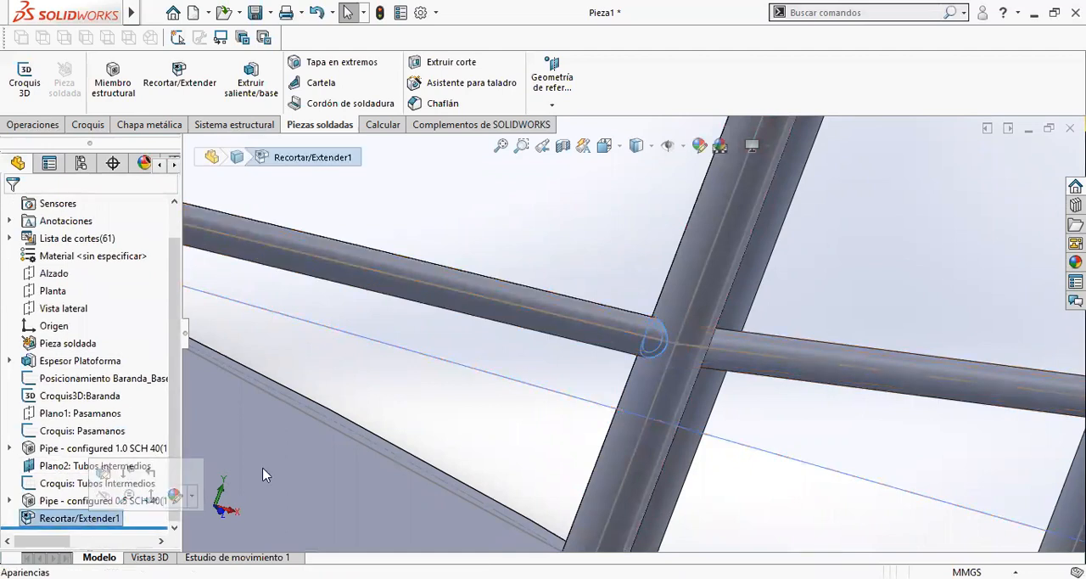
scroll(611, 287, up, 3)
scroll(574, 252, down, 4)
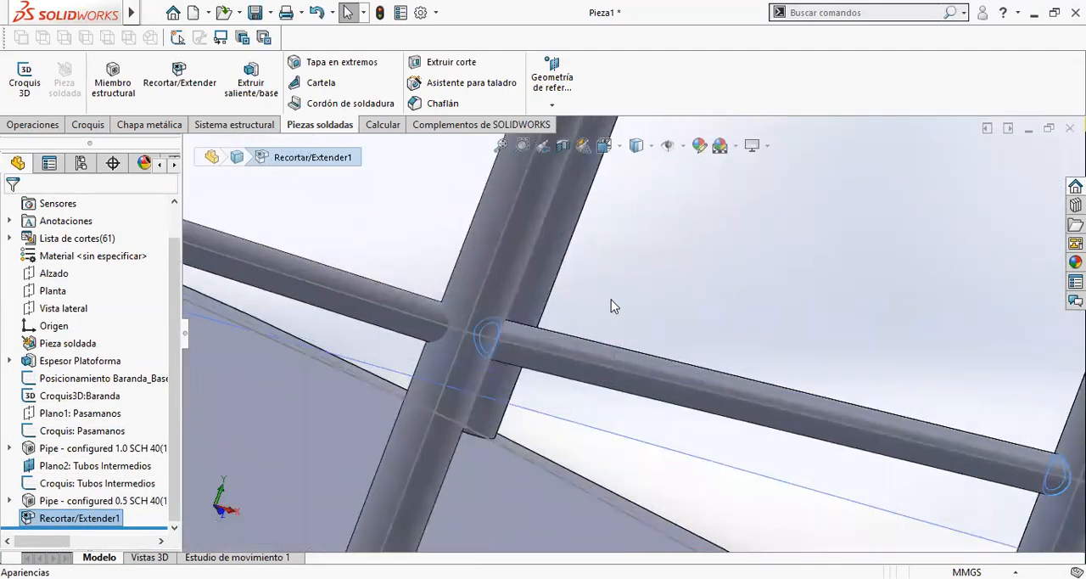
scroll(786, 358, up, 2)
click(788, 360)
scroll(893, 423, down, 2)
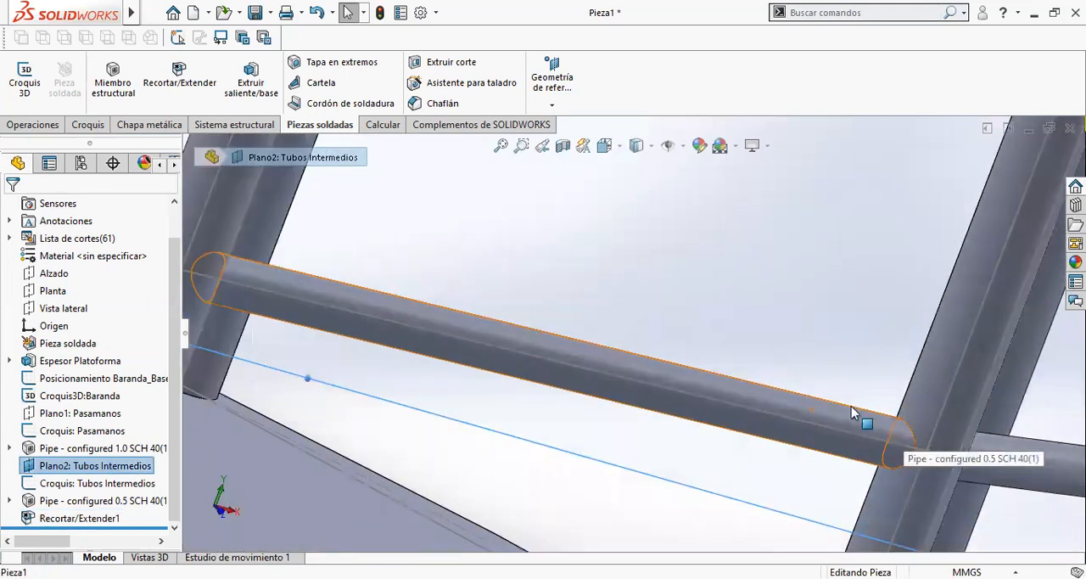
- Inspect the joint where the trimmed tube and the neighbouring untrimmed tube meet the post, from both sides of the railing
scroll(852, 451, down, 3)
scroll(850, 446, up, 3)
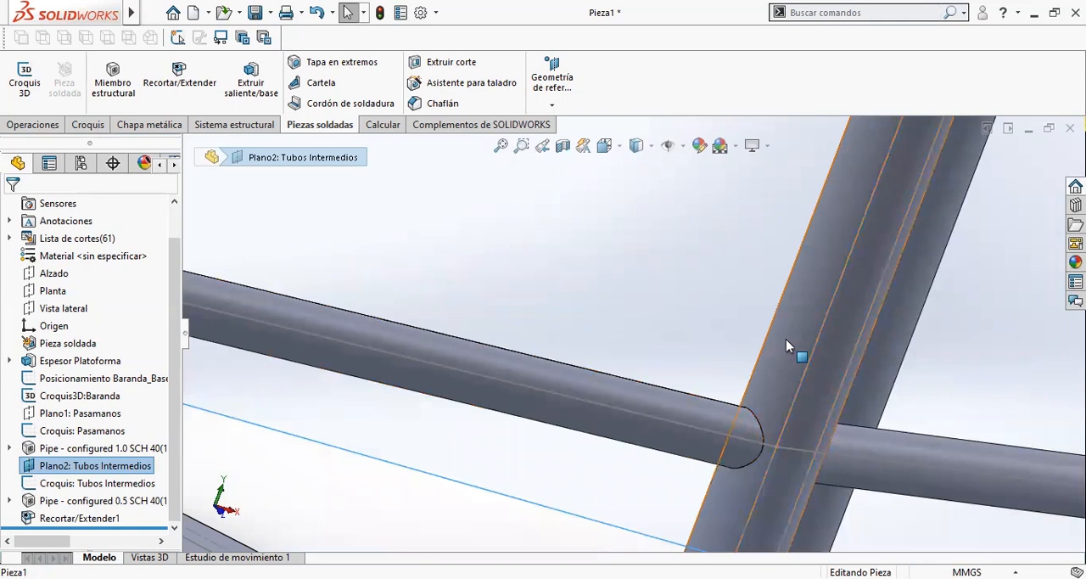
scroll(754, 451, down, 1)
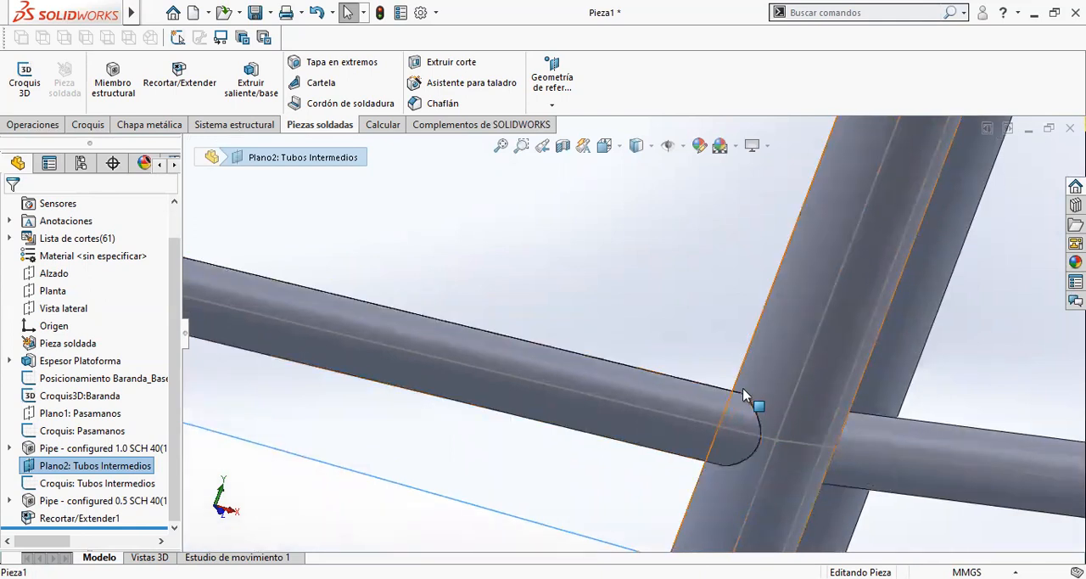
scroll(757, 446, up, 1)
middle_drag(757, 449, 808, 437)
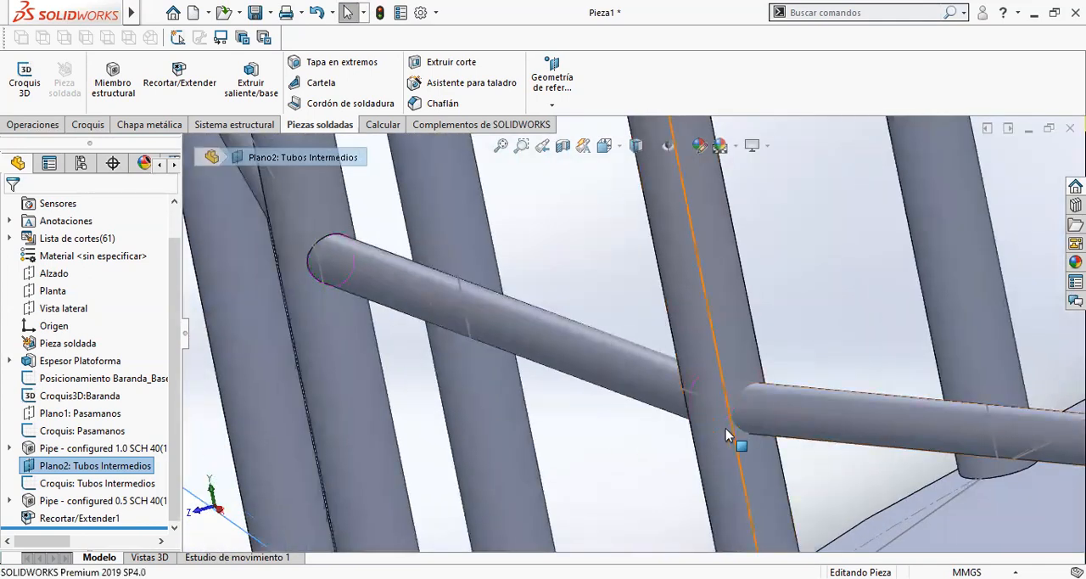
scroll(679, 419, down, 2)
scroll(679, 420, up, 5)
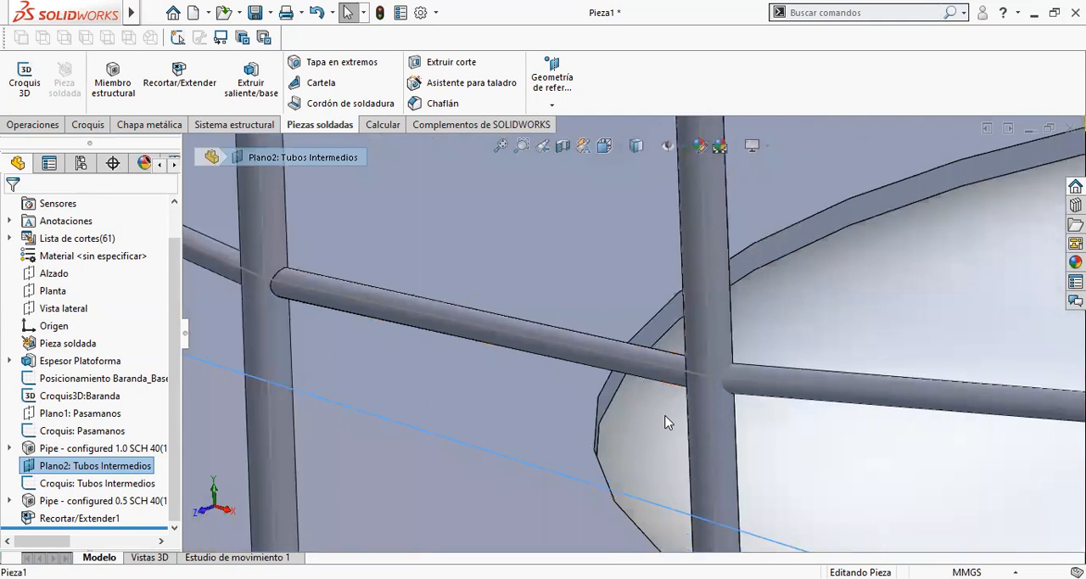
- Edit the trim feature and add the adjacent intermediate tube to the bodies to trim
right_click(77, 518)
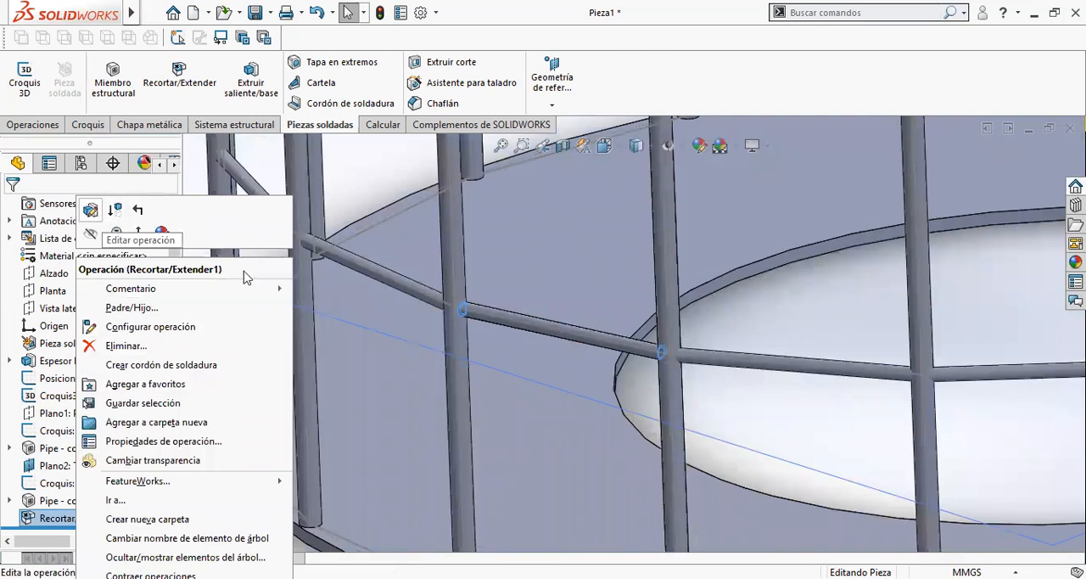
click(91, 210)
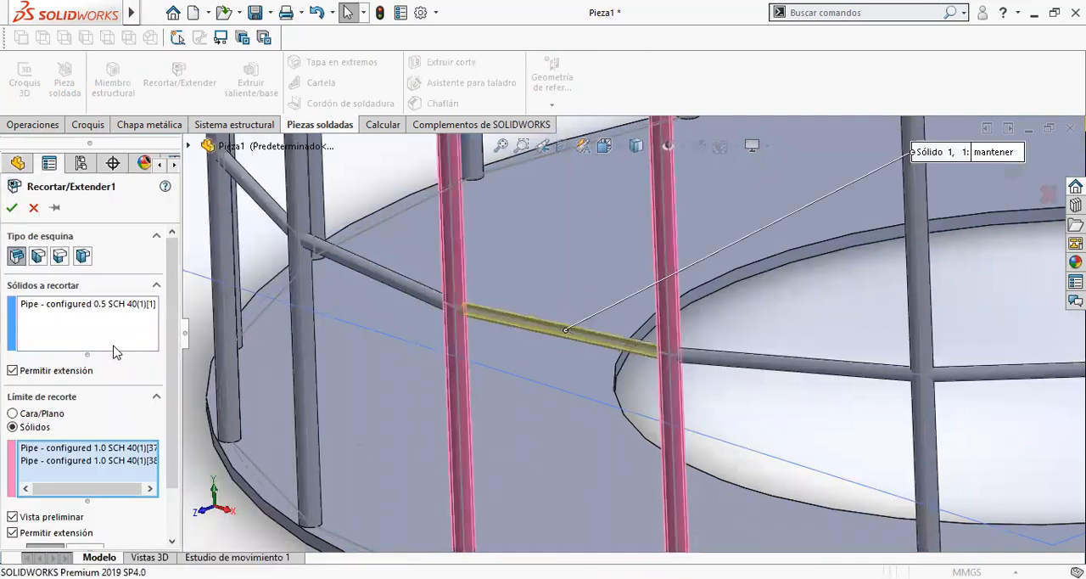
click(108, 343)
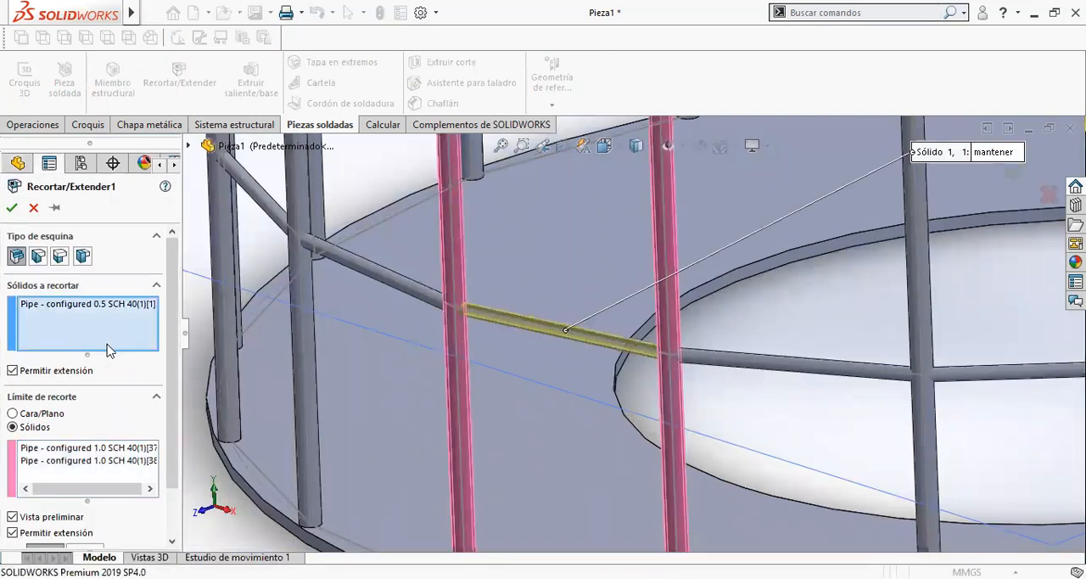
click(406, 290)
middle_drag(388, 289, 386, 254)
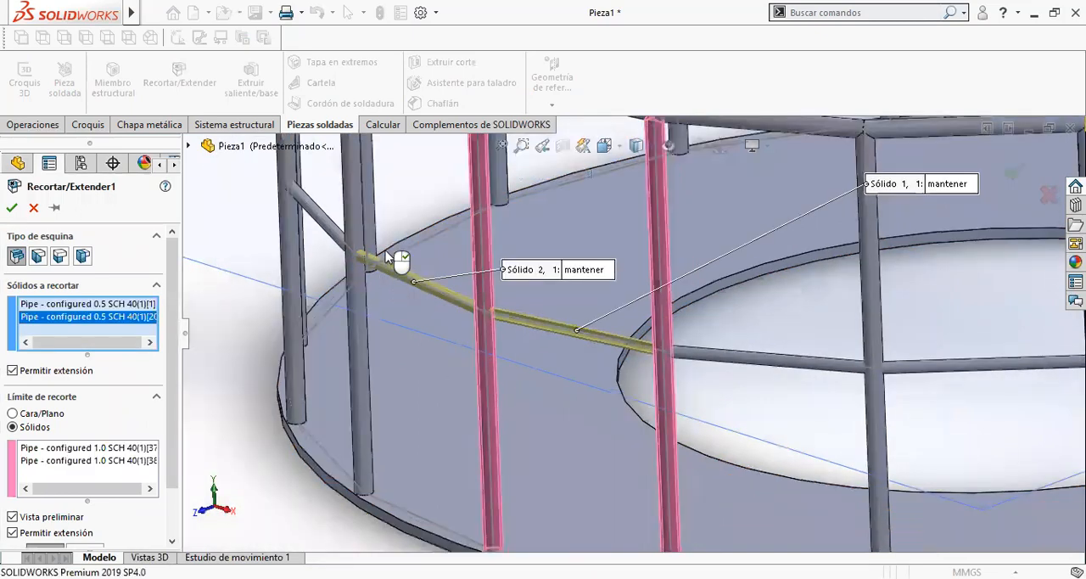
- Add three more consecutive intermediate tubes around the ring to the bodies to trim
click(334, 235)
scroll(398, 248, up, 4)
mouse_move(452, 266)
middle_down()
mouse_move(483, 274)
mouse_move(449, 249)
middle_up()
click(449, 249)
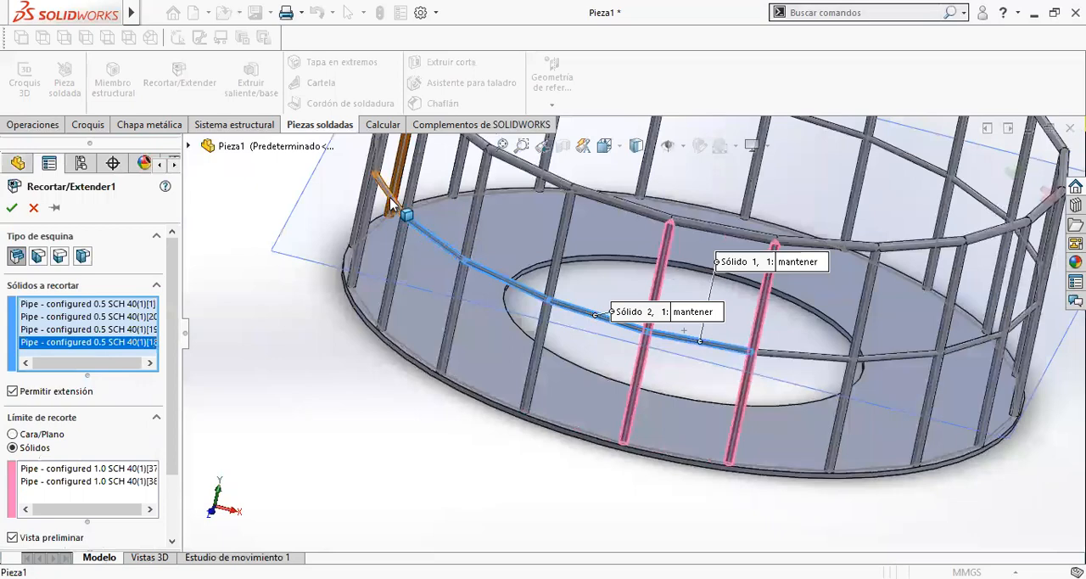
click(389, 197)
- Add the next four intermediate tubes along the far side of the railing to the bodies to trim
scroll(429, 236, up, 5)
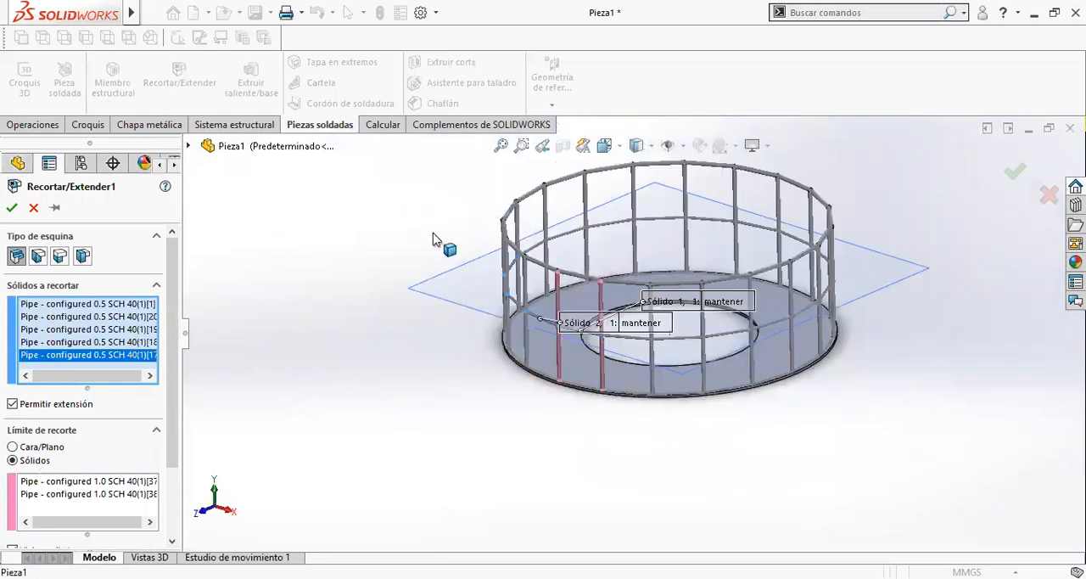
scroll(578, 266, down, 3)
click(586, 272)
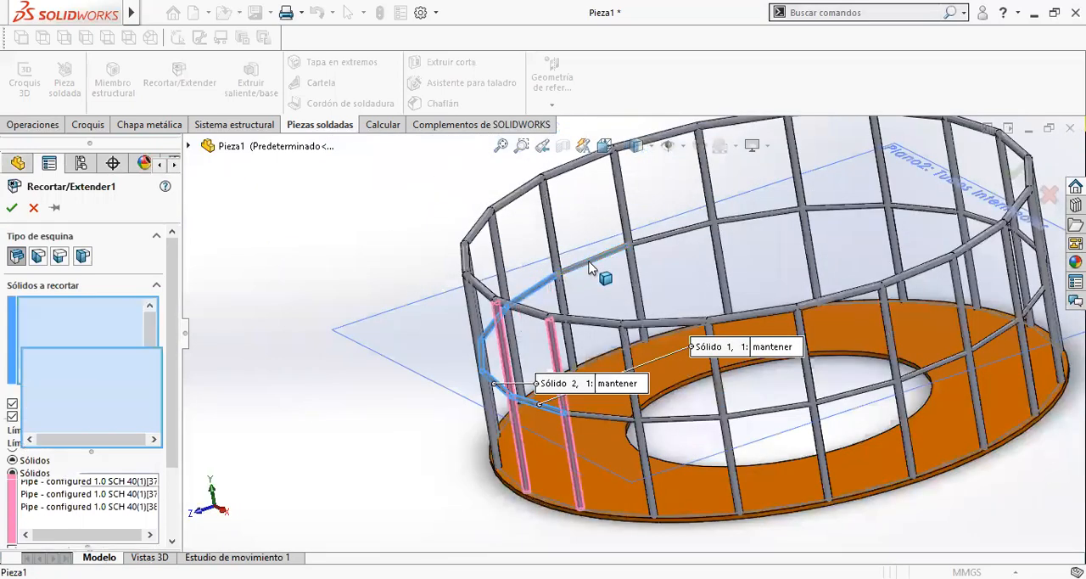
click(667, 240)
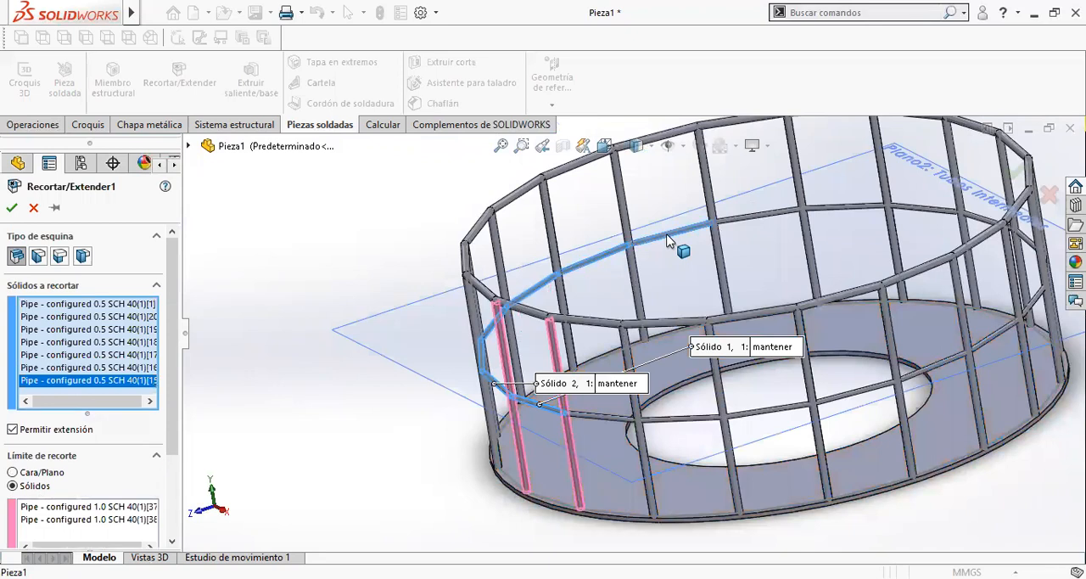
click(763, 219)
click(852, 210)
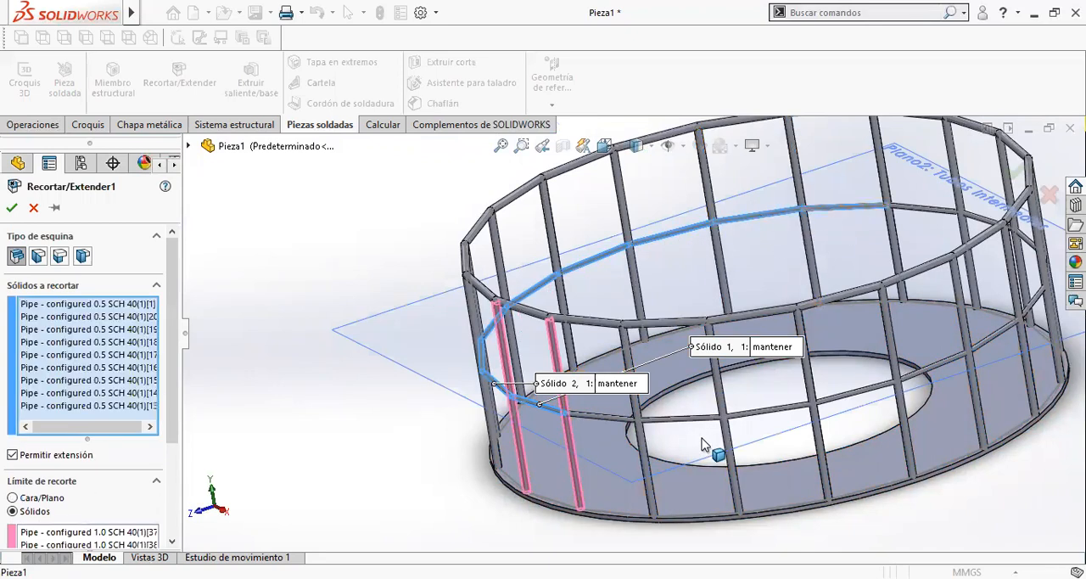
- Add the seven consecutive intermediate tubes on the opposite side of the first trimmed tube to the bodies to trim
click(694, 425)
click(611, 424)
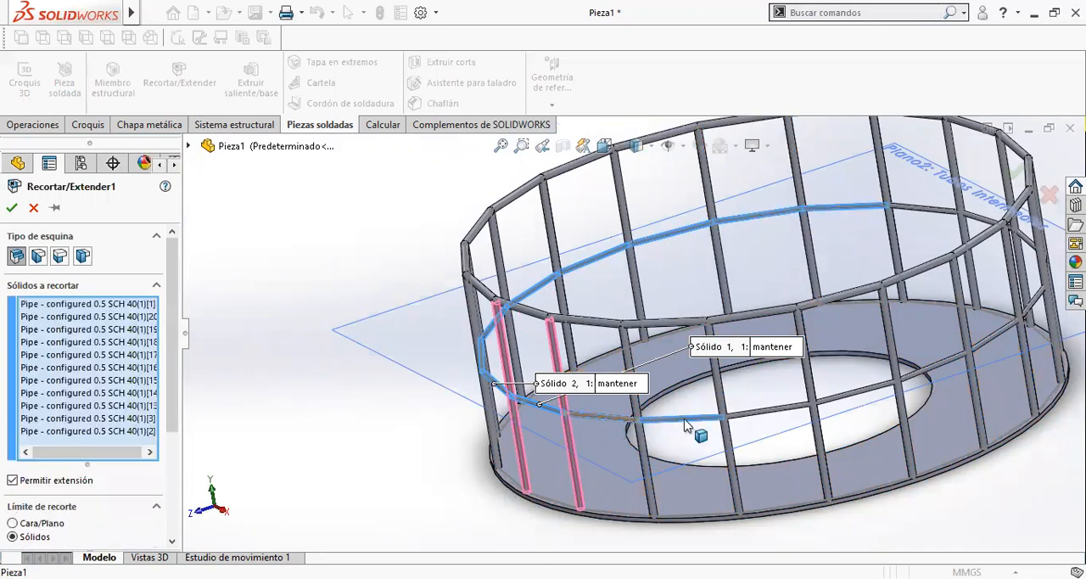
click(820, 411)
click(882, 395)
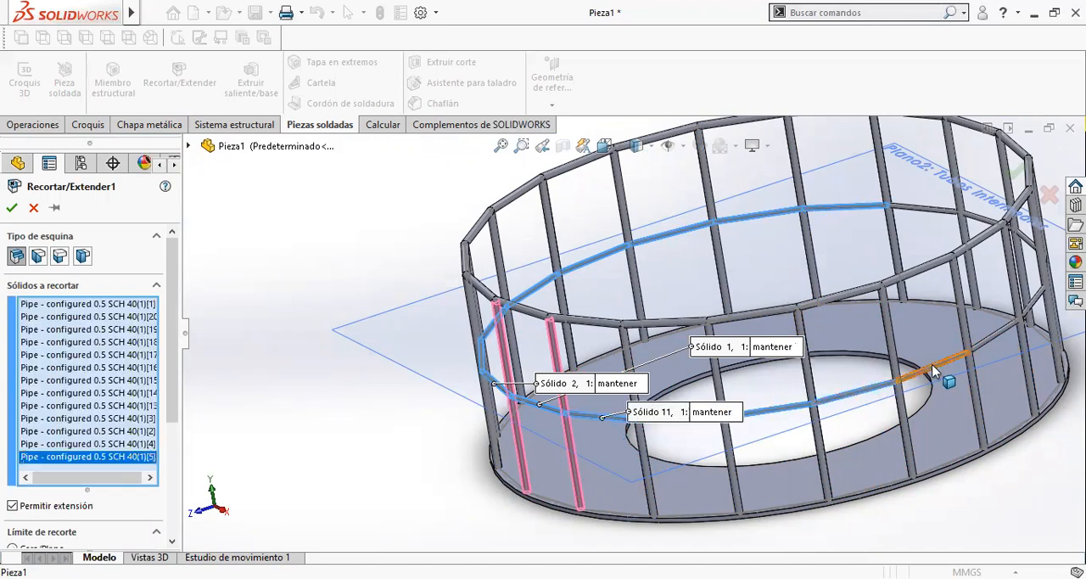
click(963, 366)
click(1016, 329)
click(1037, 303)
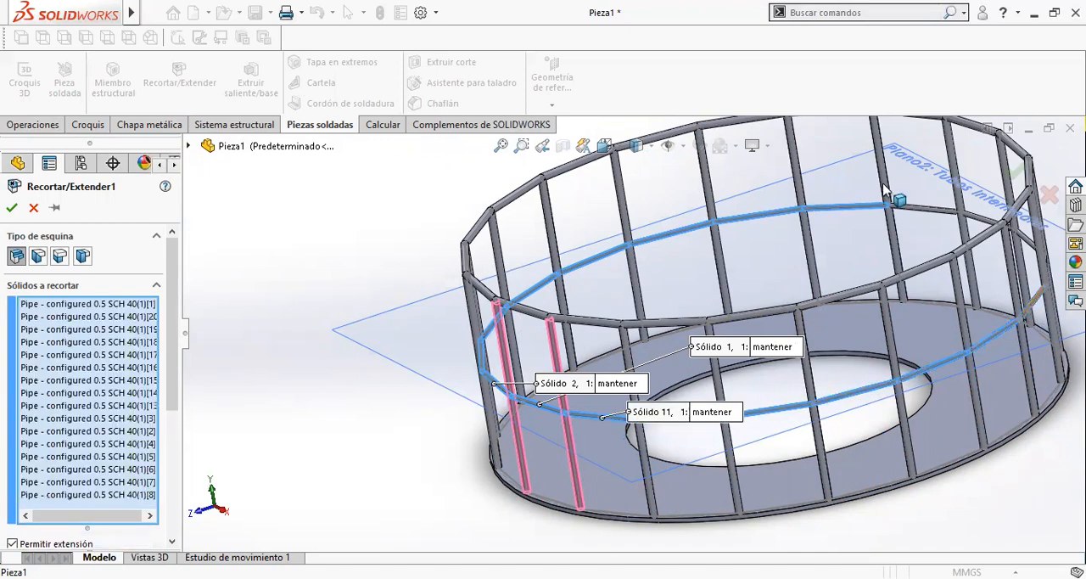
- Add the four remaining intermediate tubes to the bodies to trim, completing the ring of tubes
click(920, 212)
middle_drag(963, 226, 999, 239)
click(997, 230)
scroll(985, 249, up, 1)
click(996, 261)
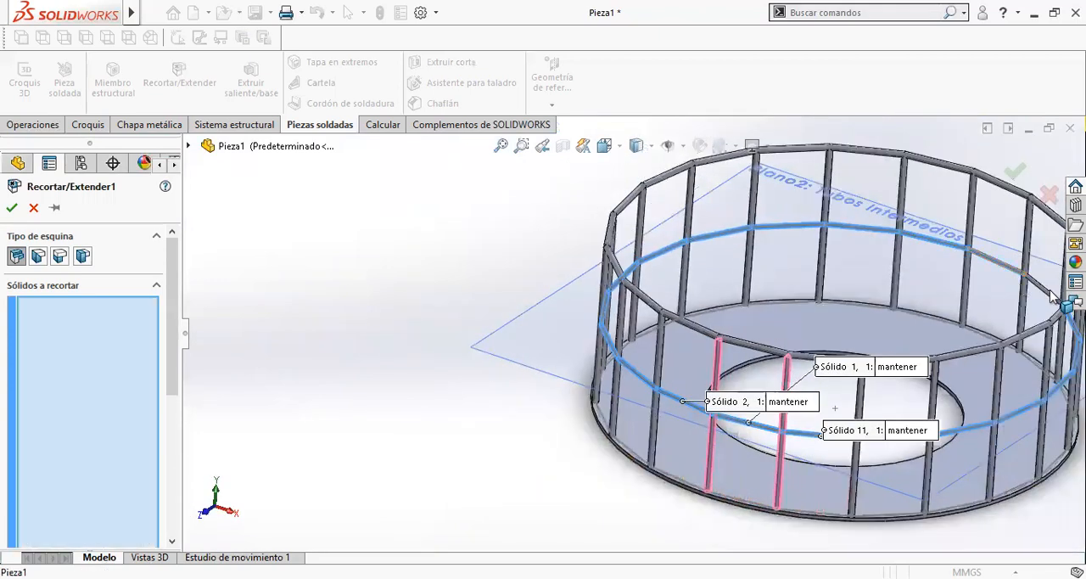
click(1045, 290)
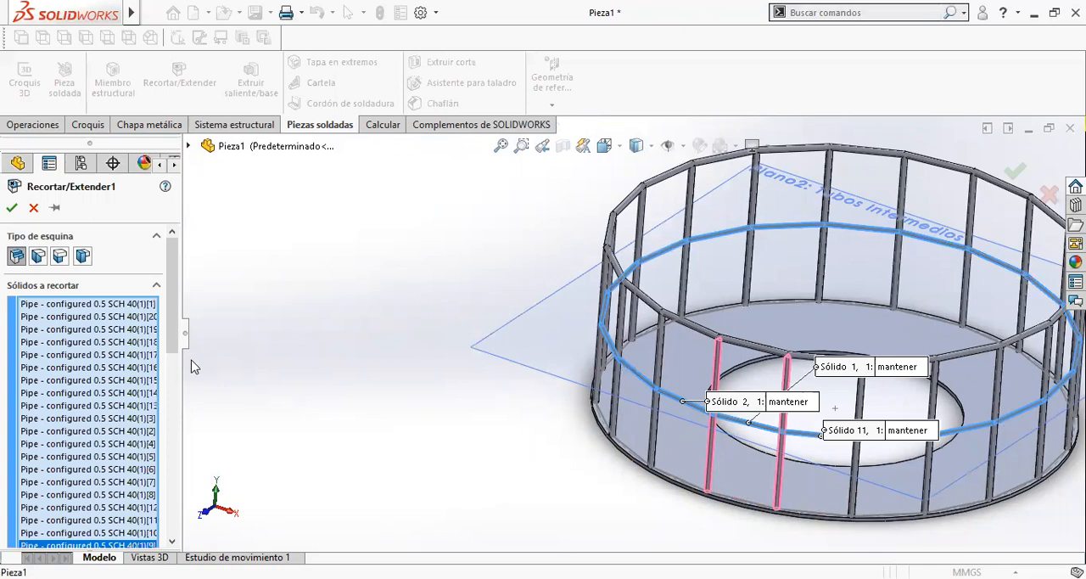
- Switch to selecting trimming boundaries and add the post next to the two already chosen
drag(174, 347, 173, 431)
click(108, 469)
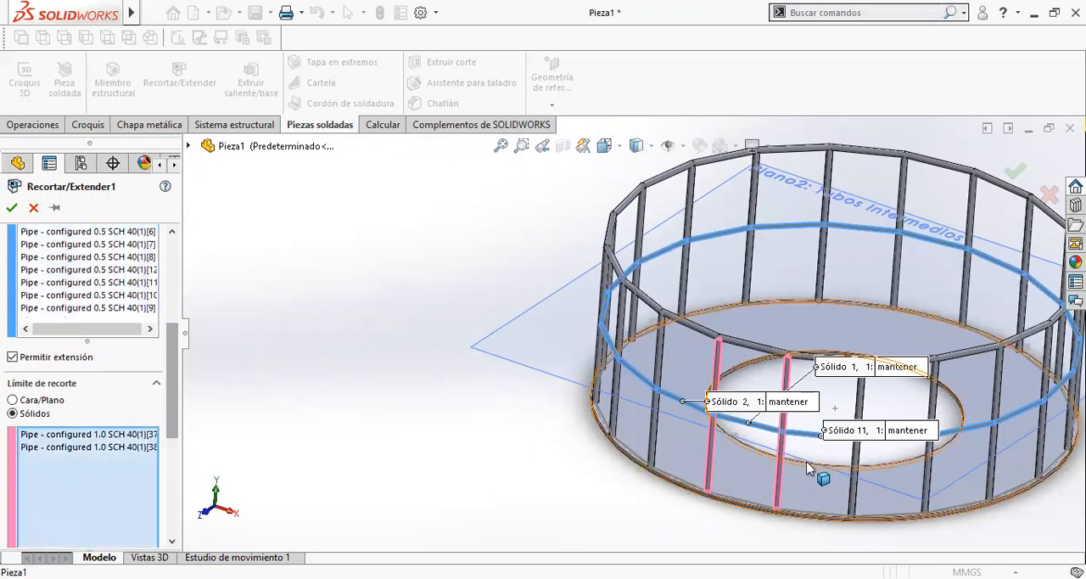
scroll(824, 424, up, 3)
scroll(824, 423, down, 5)
click(609, 412)
scroll(622, 379, down, 3)
scroll(760, 433, down, 3)
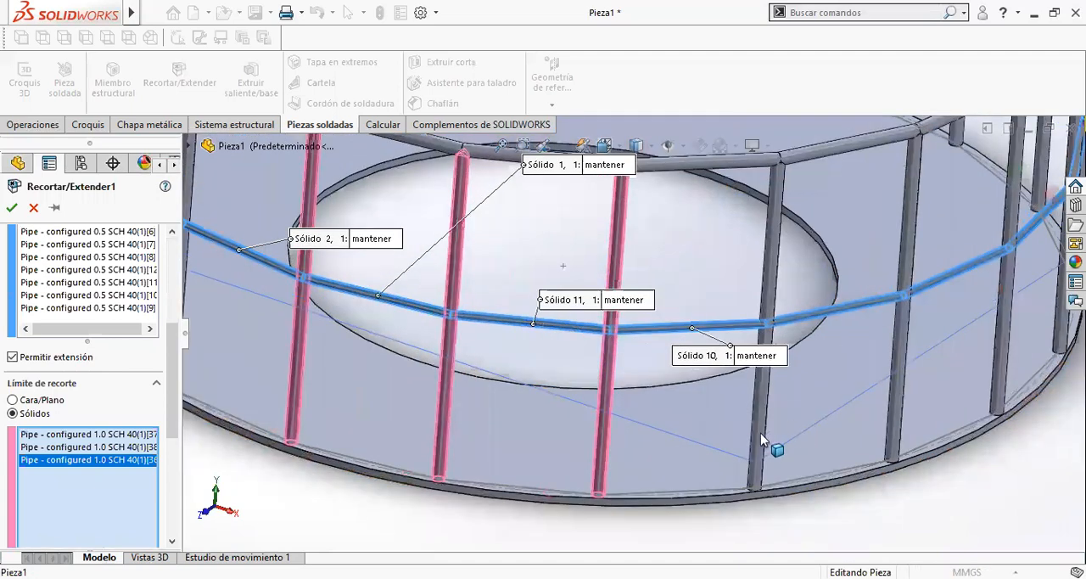
- Add the next four consecutive posts along the near side of the railing as trimming boundaries
click(760, 454)
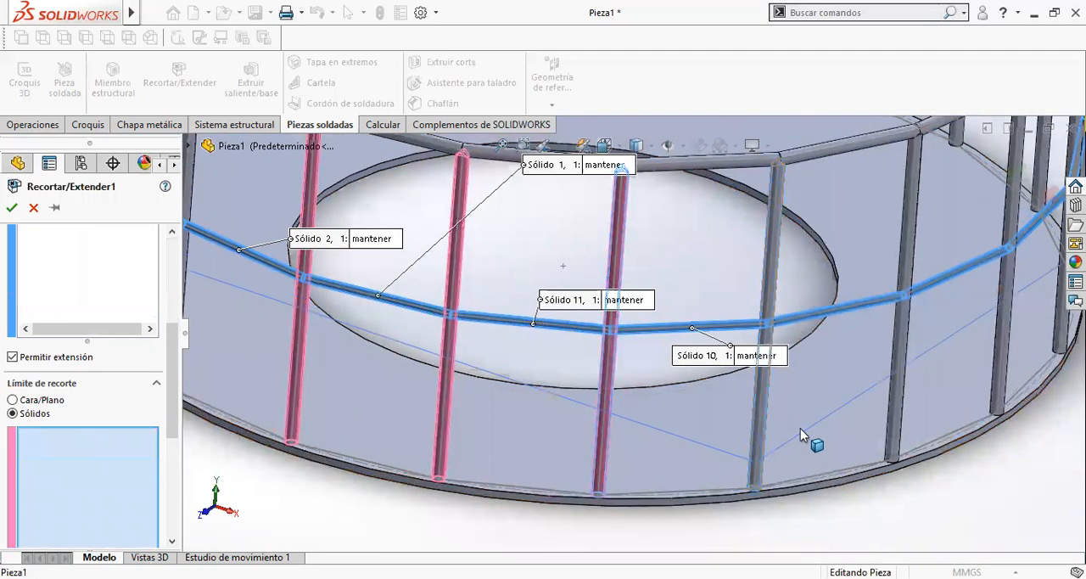
click(896, 415)
click(1001, 387)
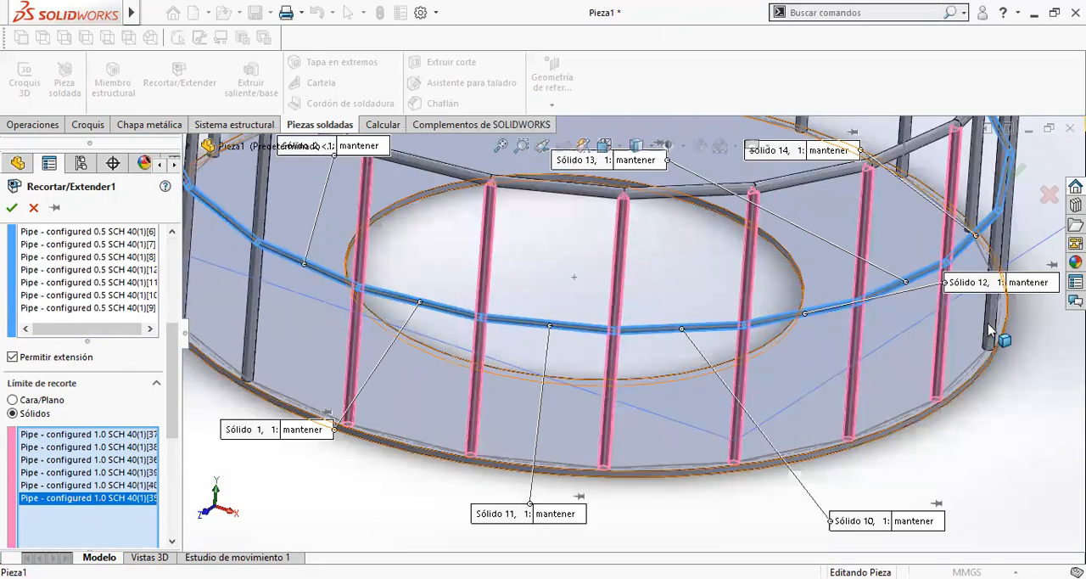
click(990, 326)
- Add the three posts at the other end of the selected row as trimming boundaries
scroll(330, 319, up, 1)
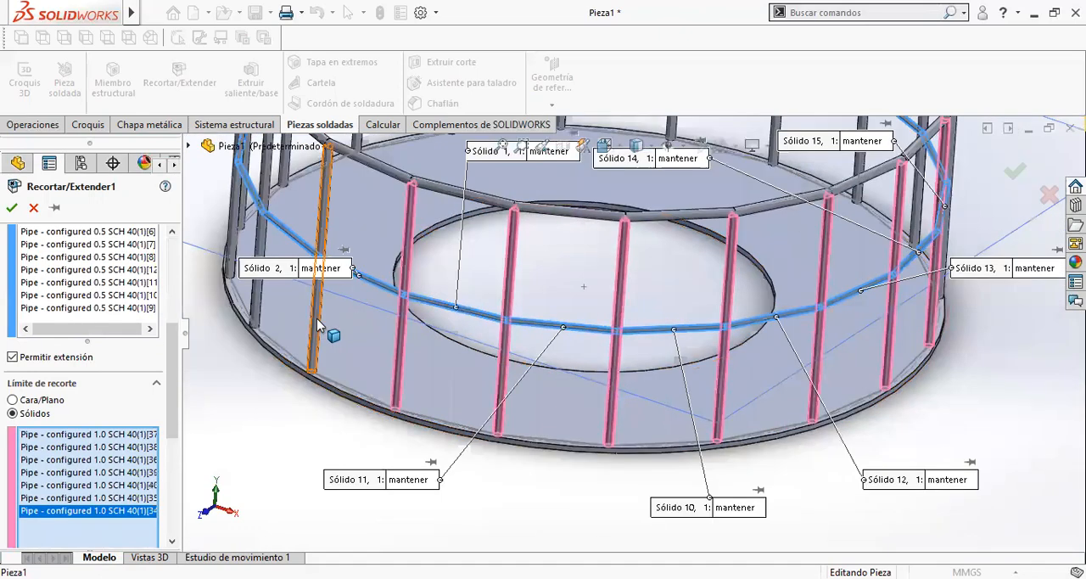
click(316, 313)
click(253, 314)
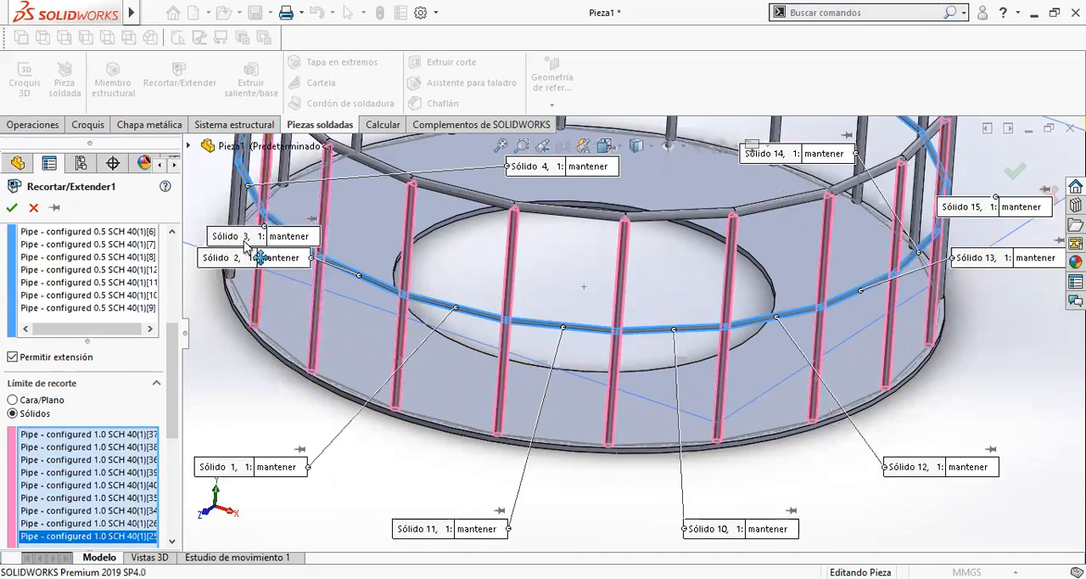
click(252, 218)
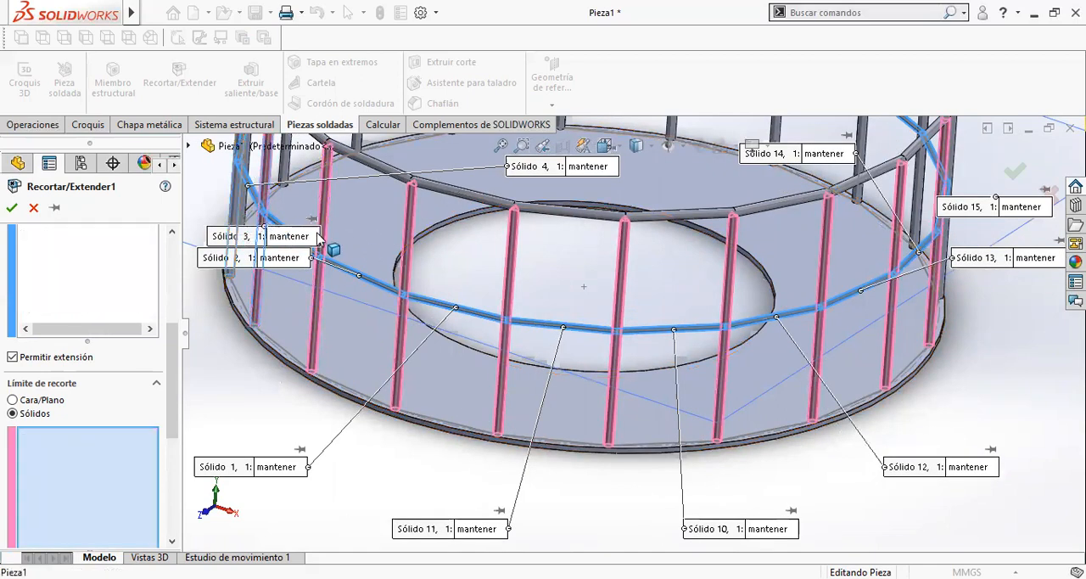
- Add three consecutive posts at the back of the ring and one beside the selected near-side posts as trimming boundaries
scroll(404, 214, up, 3)
middle_drag(444, 235, 430, 232)
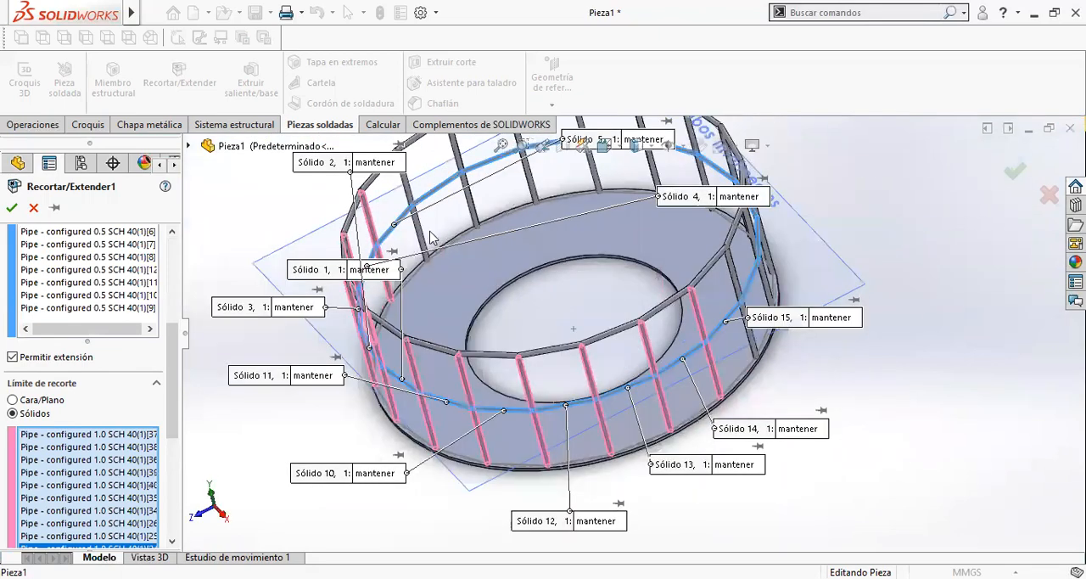
click(422, 236)
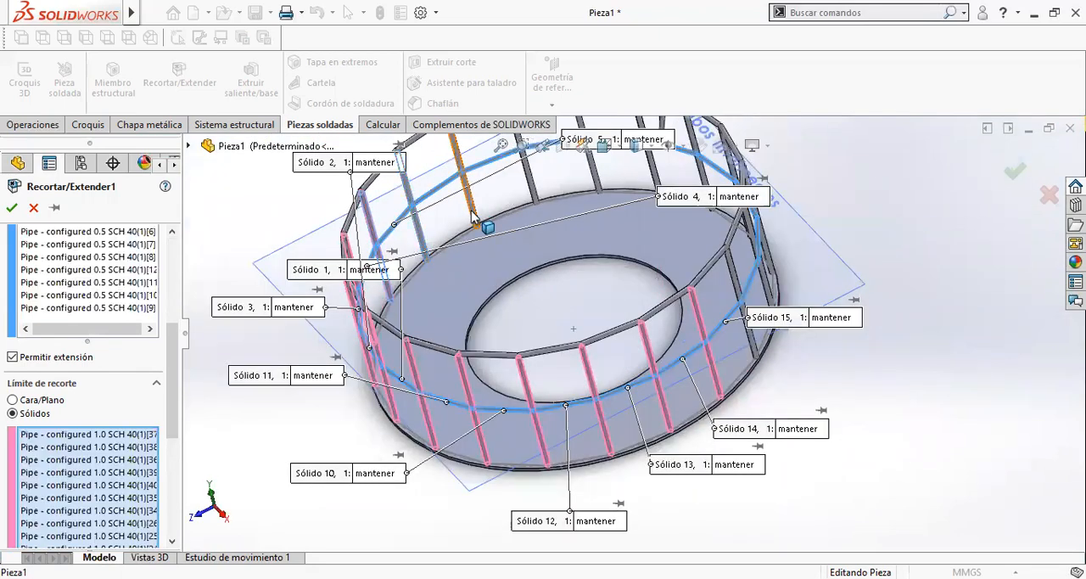
click(475, 214)
click(536, 189)
click(749, 338)
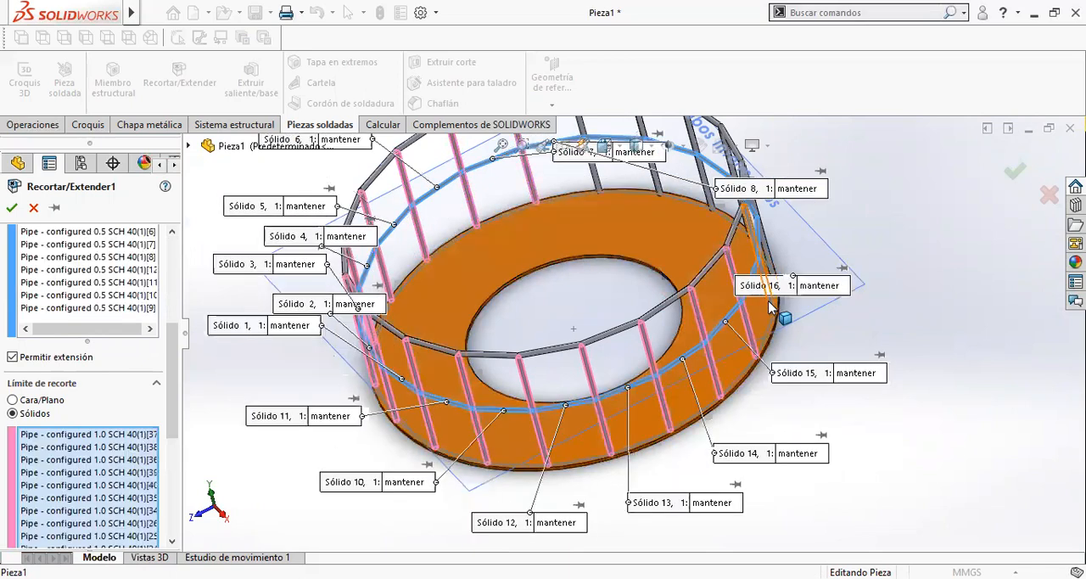
- Add the next unselected posts along the far side of the railing as trimming boundaries
scroll(732, 251, up, 3)
scroll(609, 237, down, 3)
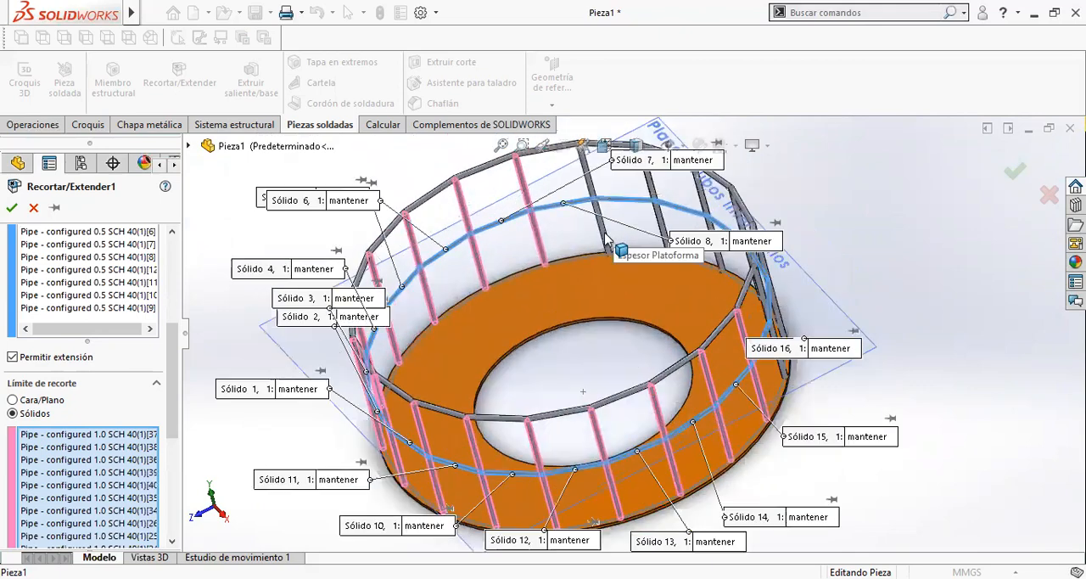
click(668, 232)
scroll(667, 254, down, 4)
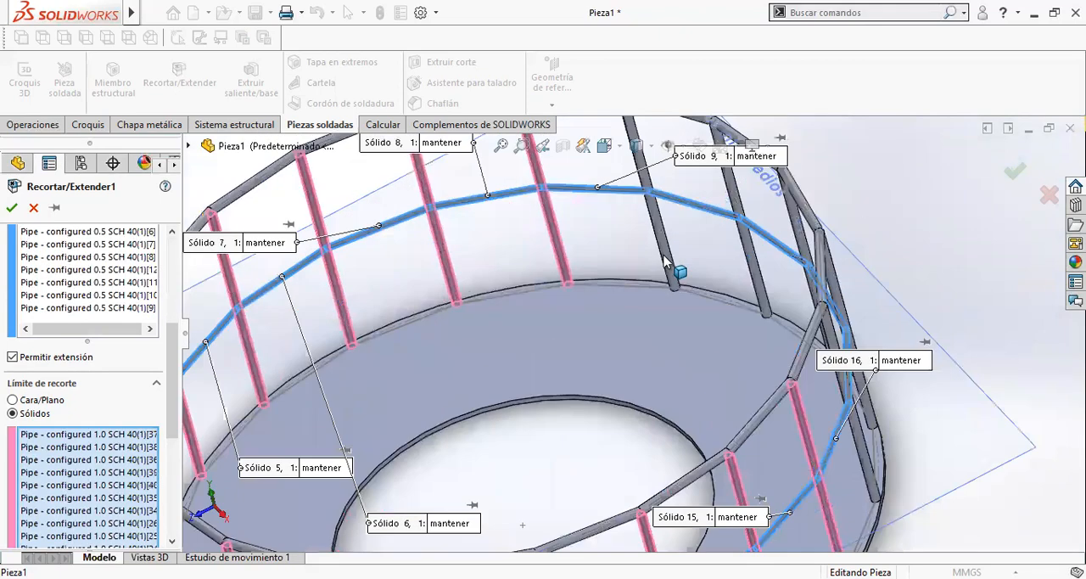
click(758, 284)
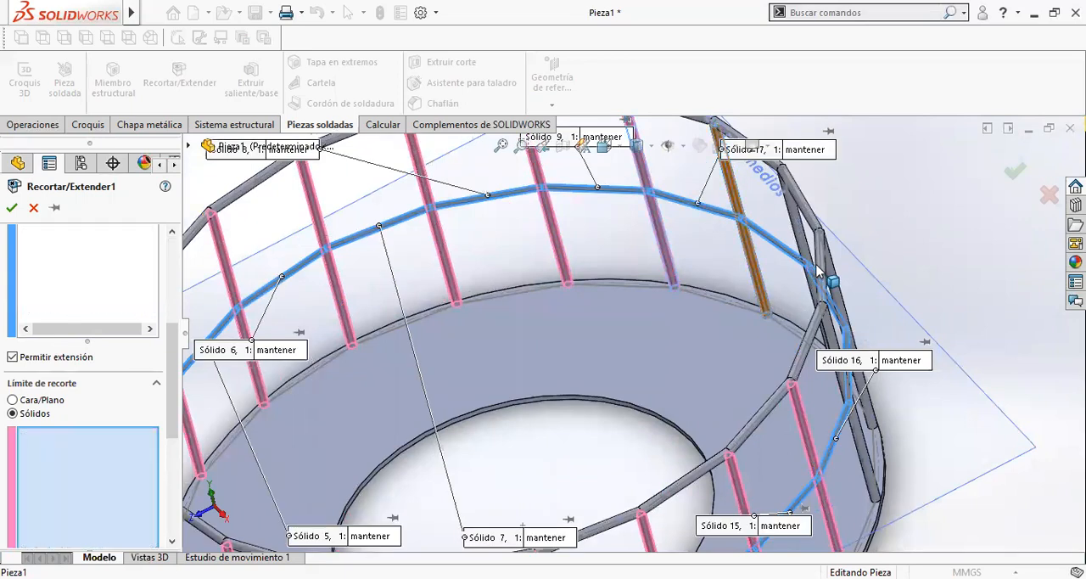
- Add the last remaining posts as trimming boundaries and check the trim preview around the whole ring
scroll(817, 270, up, 3)
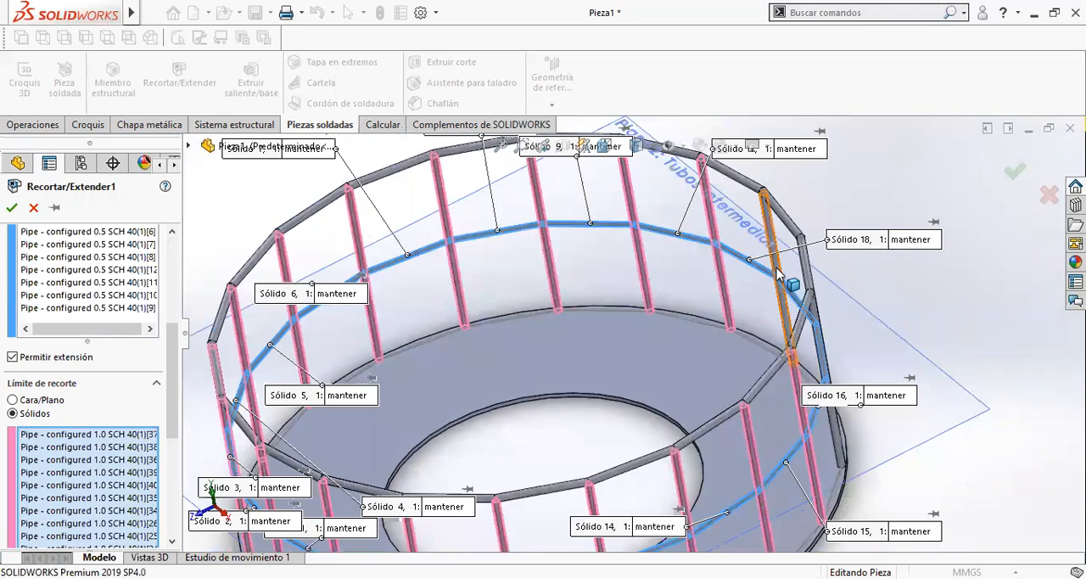
click(777, 270)
click(839, 452)
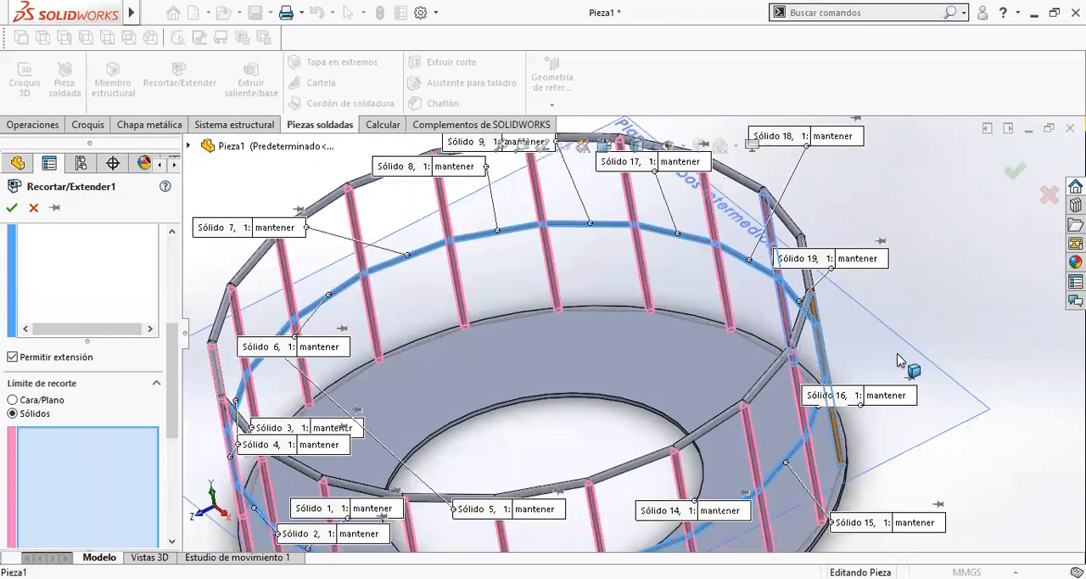
middle_drag(726, 350, 711, 372)
click(718, 373)
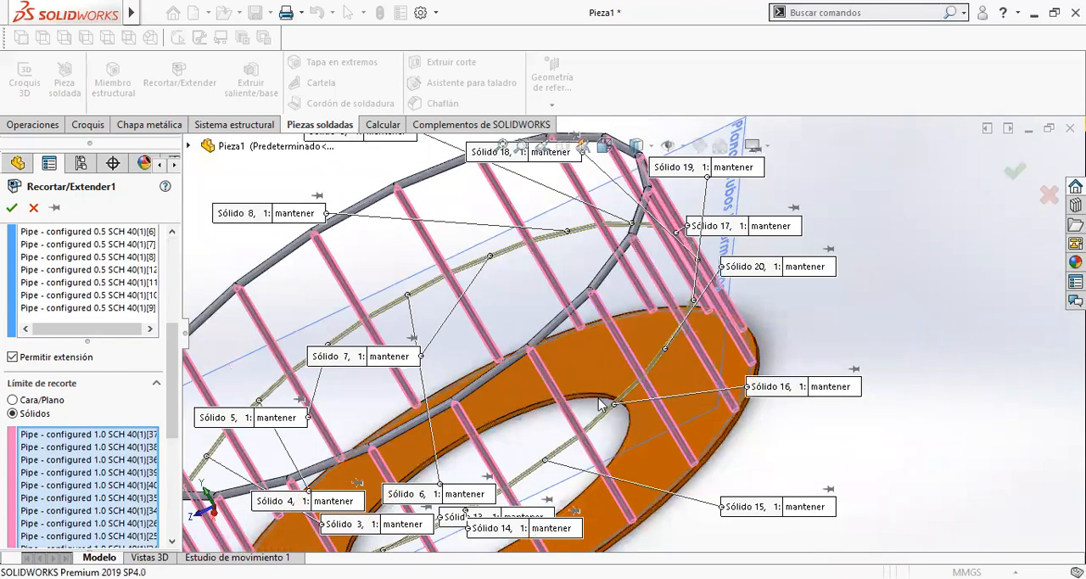
middle_drag(710, 431, 660, 357)
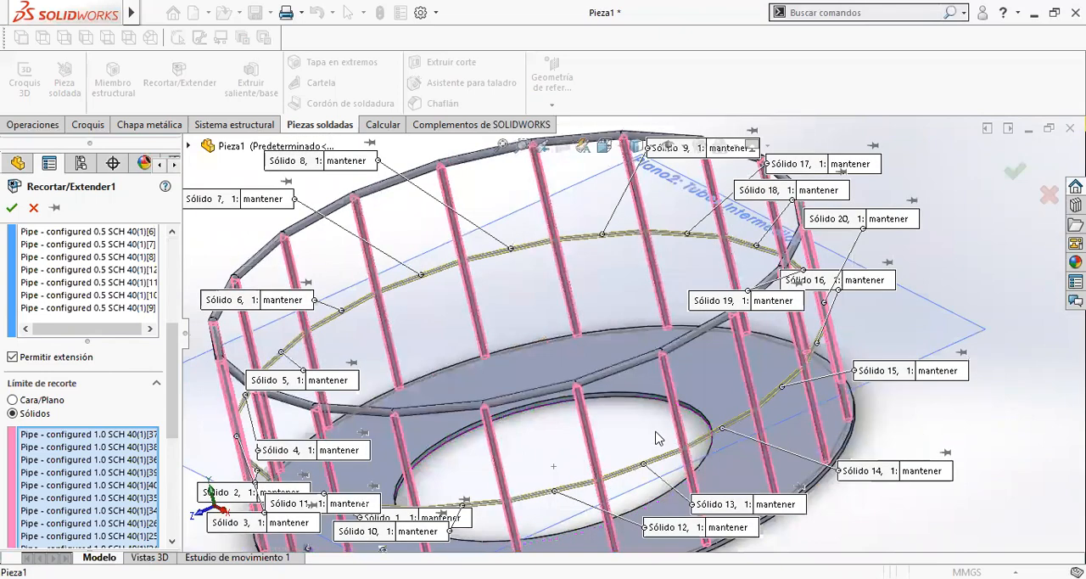
- Check the tube joints in the preview, apply the trim of the 0.5 SCH 40 intermediate tubes to the posts, and inspect the railing
scroll(657, 432, up, 2)
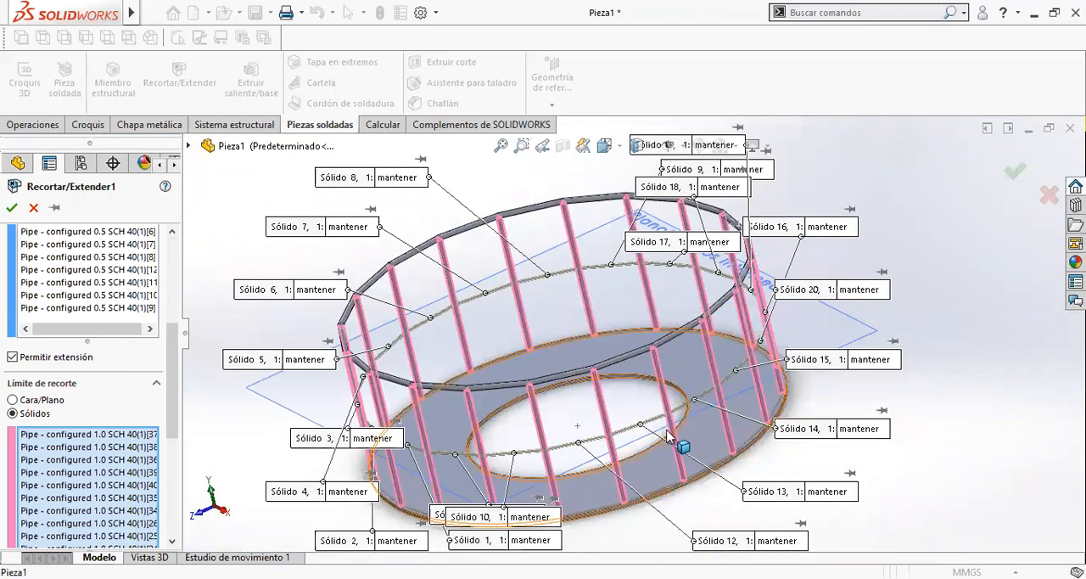
scroll(587, 472, down, 1)
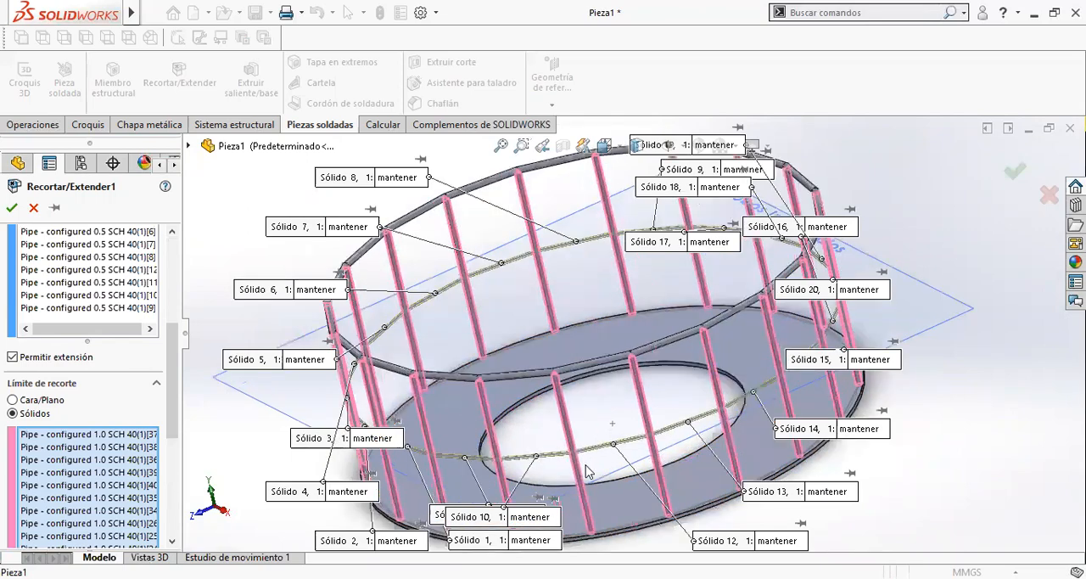
scroll(587, 472, down, 3)
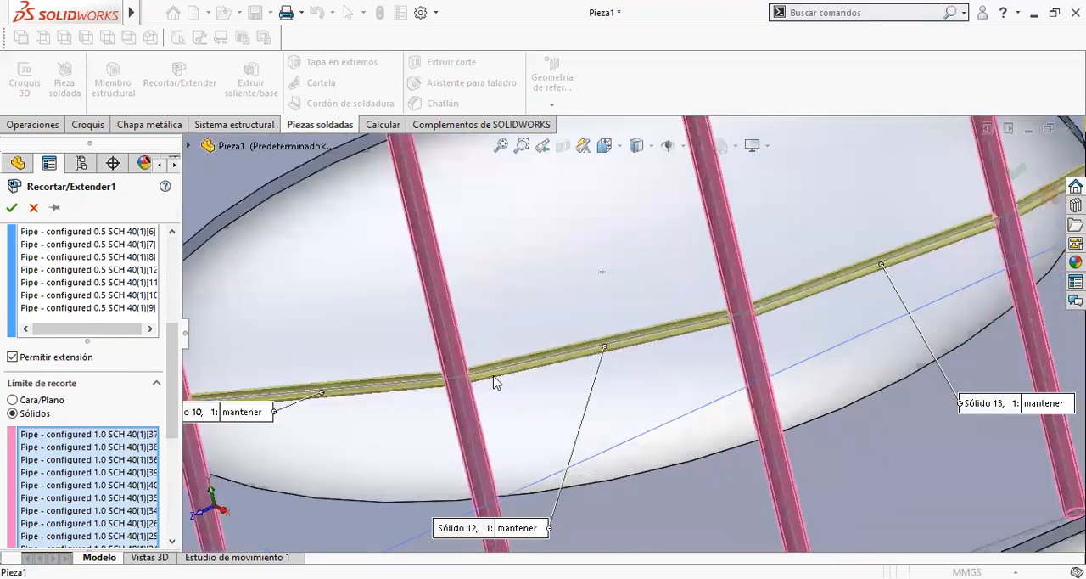
scroll(496, 382, down, 4)
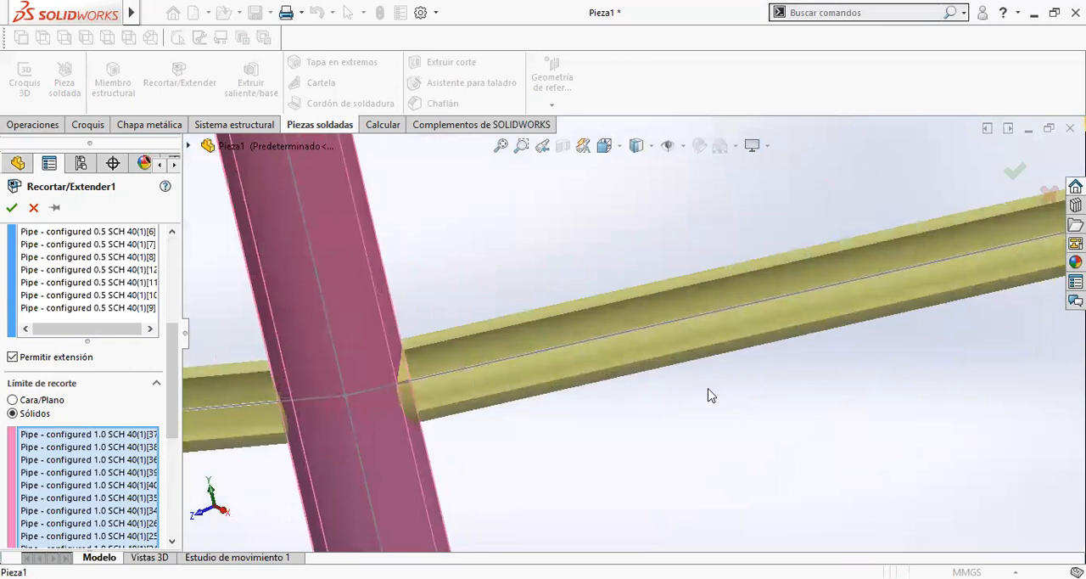
scroll(711, 396, up, 3)
click(11, 207)
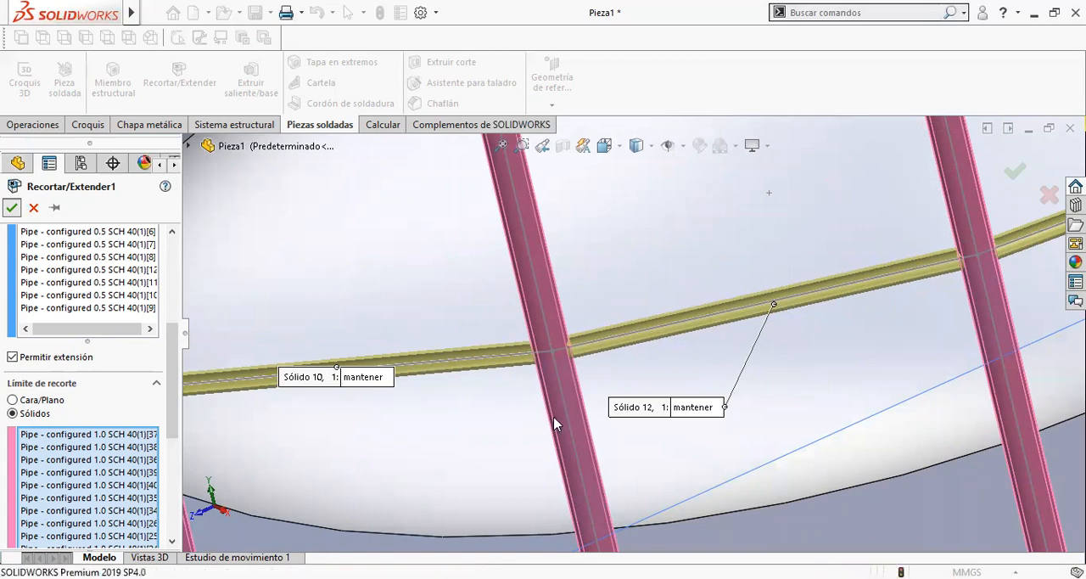
scroll(553, 416, up, 8)
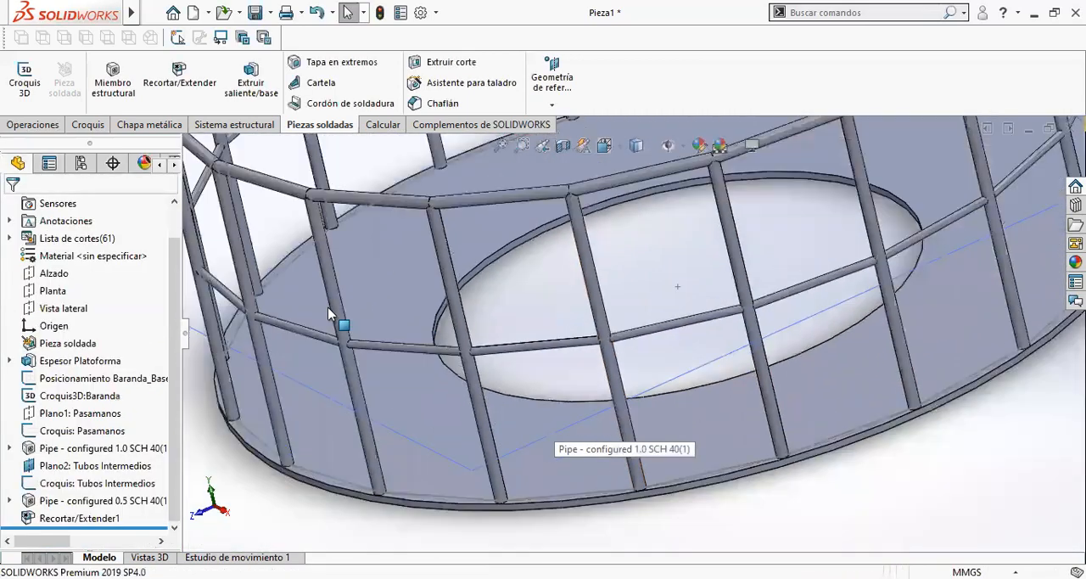
middle_drag(401, 318, 857, 238)
scroll(446, 299, down, 4)
scroll(870, 222, up, 5)
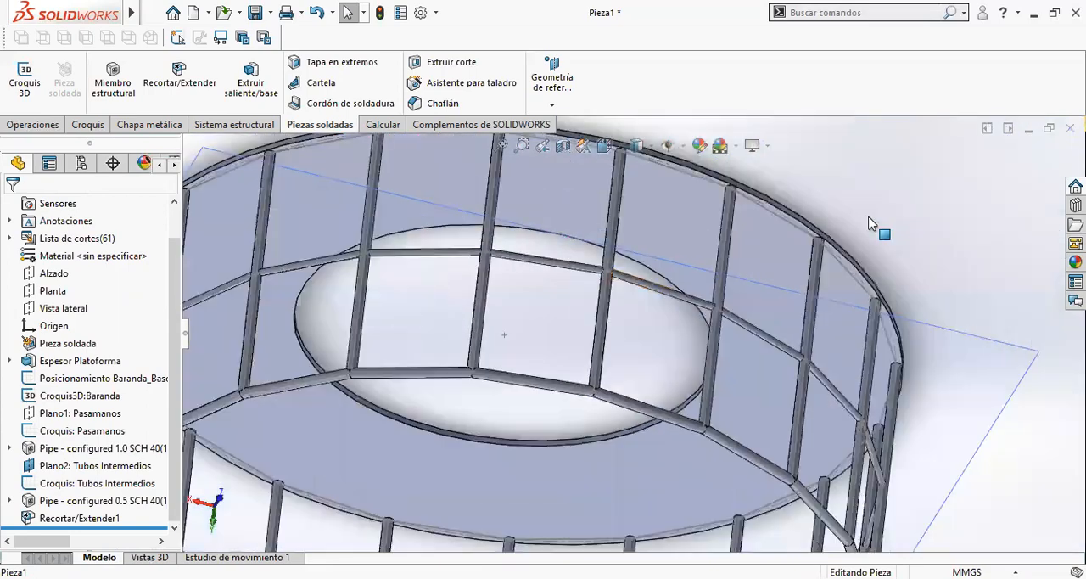
key(ctrl+7)
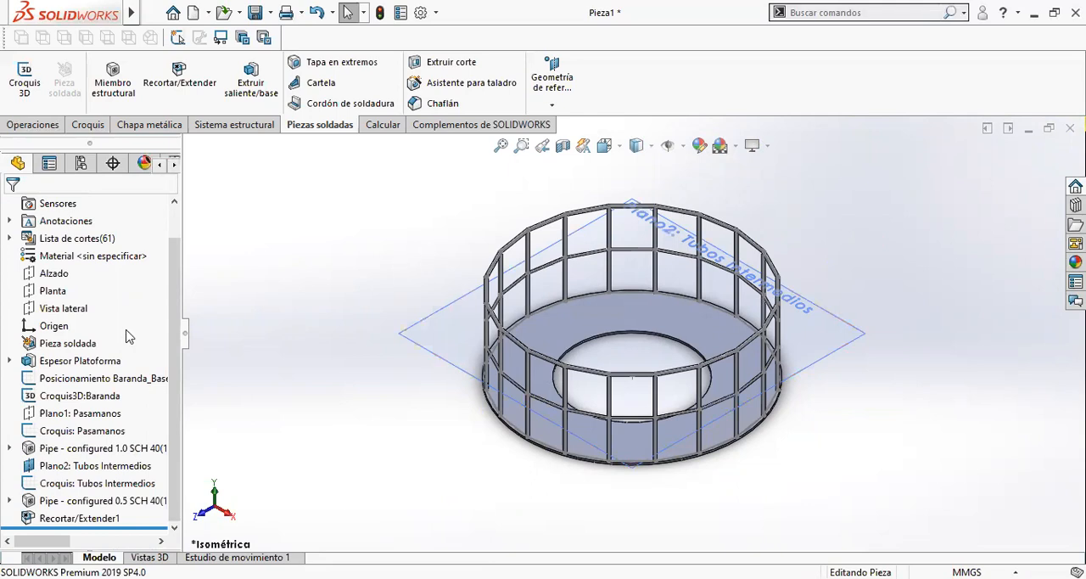
- Assign the material Acero aleado fundido to the part
scroll(126, 339, up, 2)
click(89, 293)
right_click(89, 299)
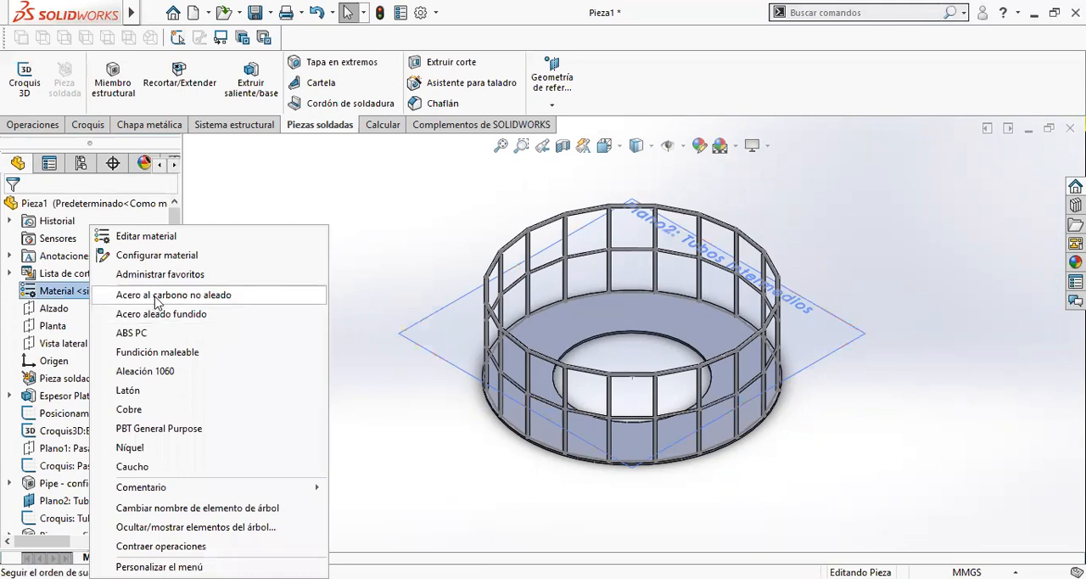
click(396, 318)
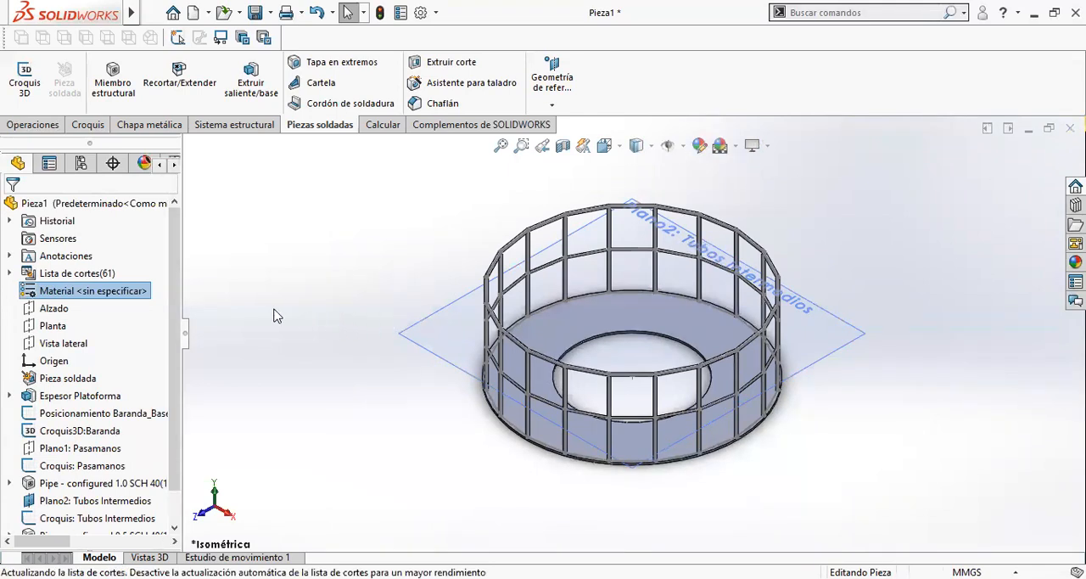
click(368, 383)
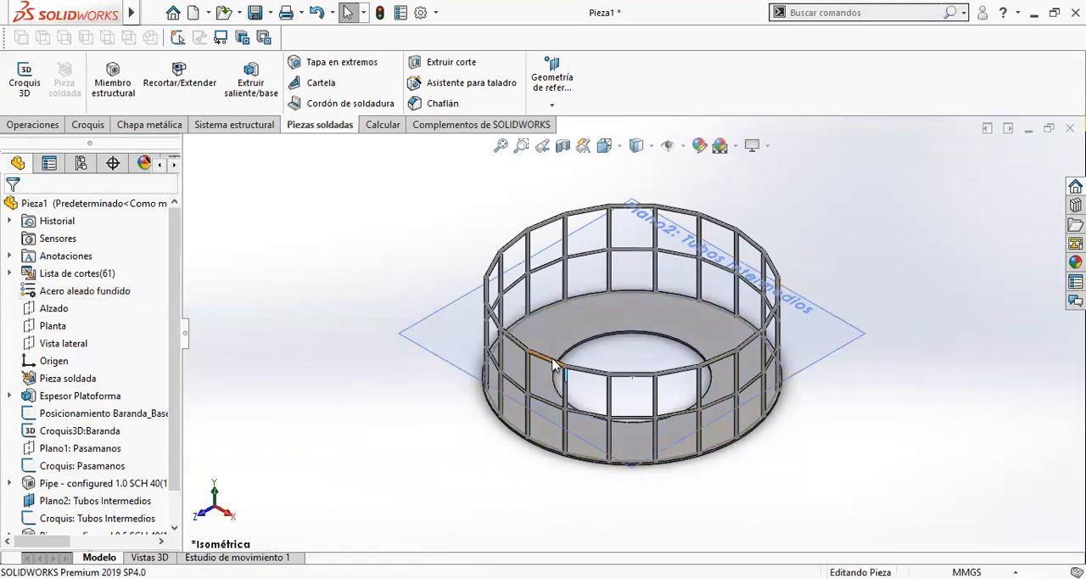
- Evaluate the part's mass properties with custom units of metres, kilograms and cubic metres
click(379, 127)
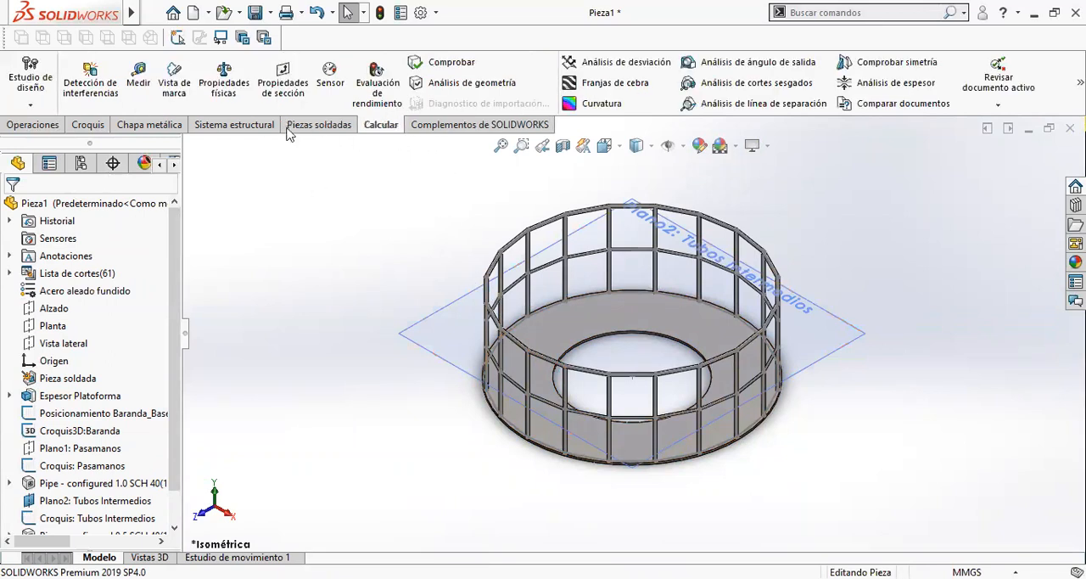
click(217, 101)
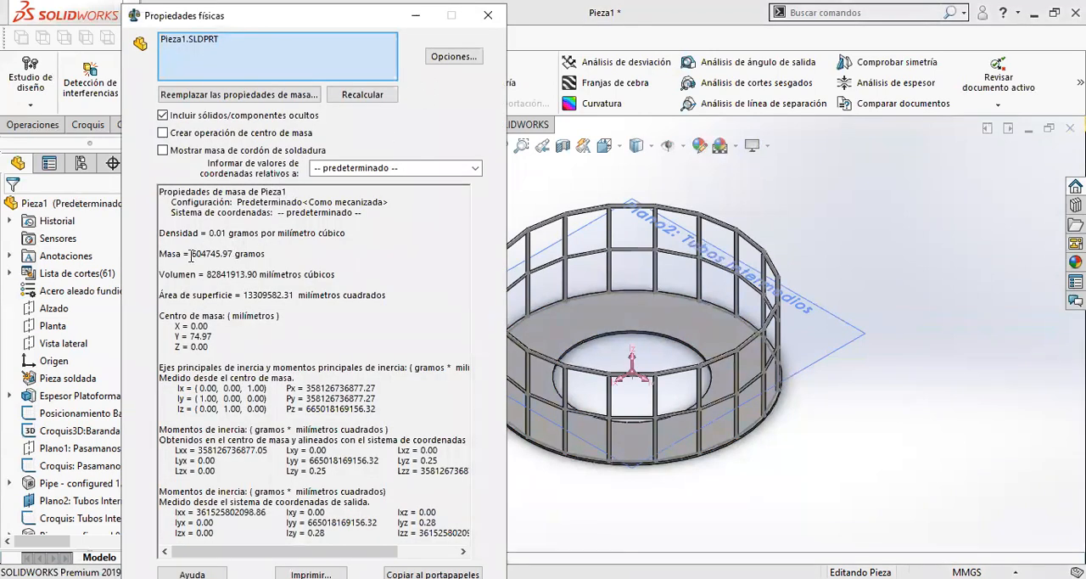
click(452, 58)
click(289, 176)
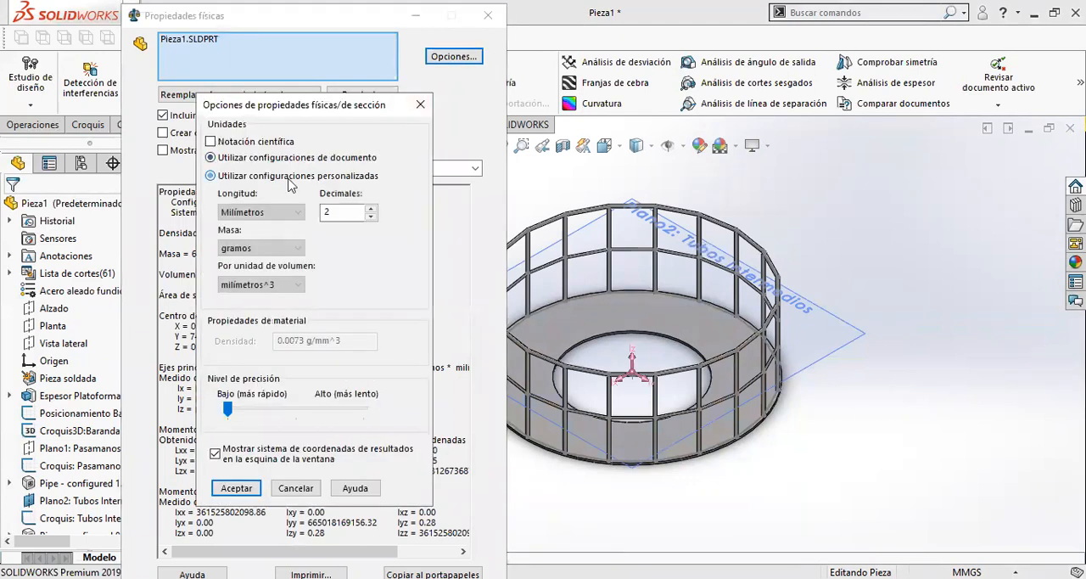
click(276, 213)
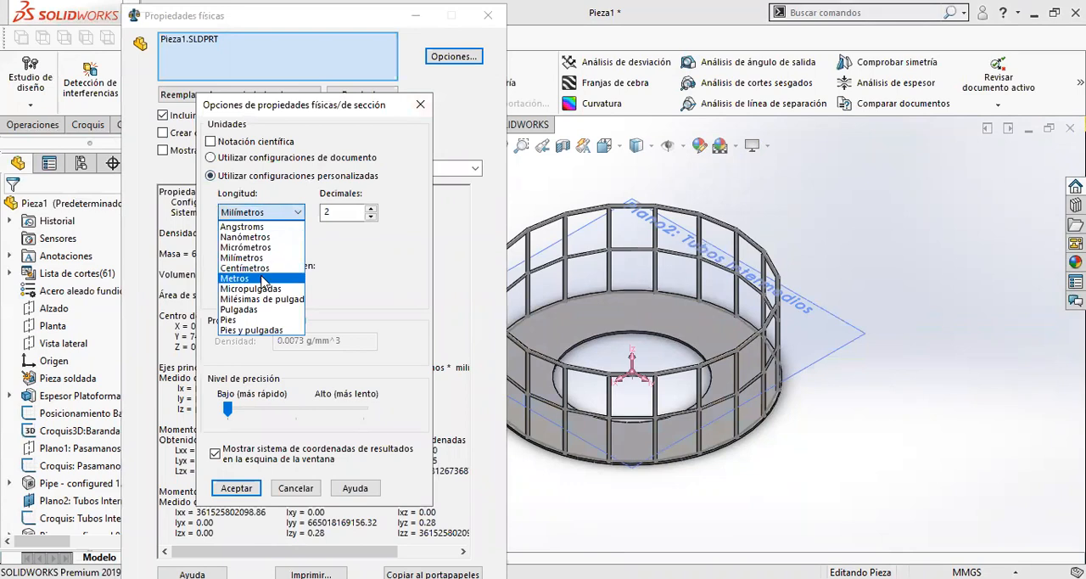
click(270, 284)
click(268, 248)
click(263, 286)
click(262, 286)
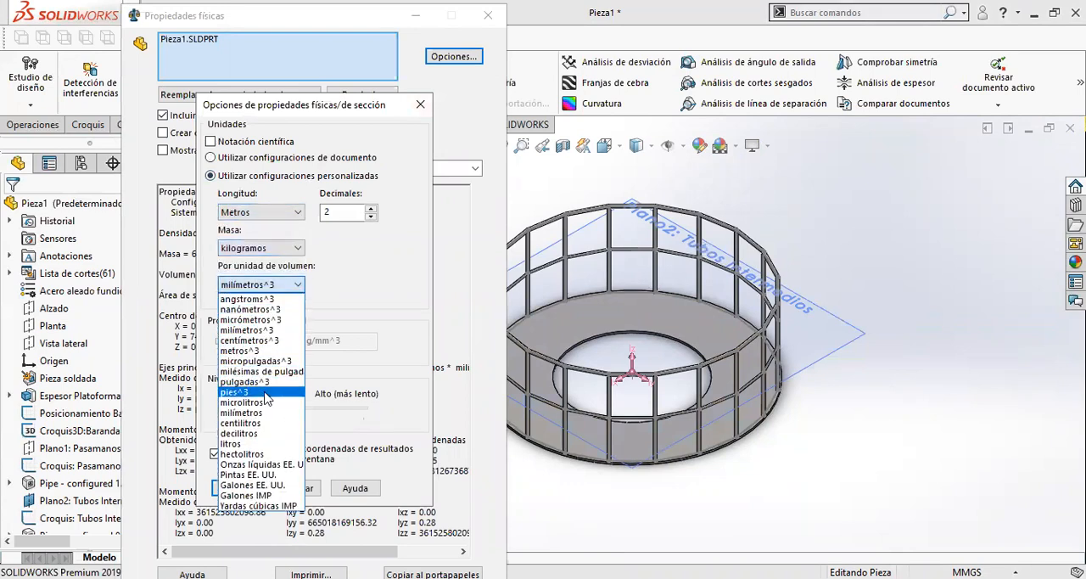
click(268, 351)
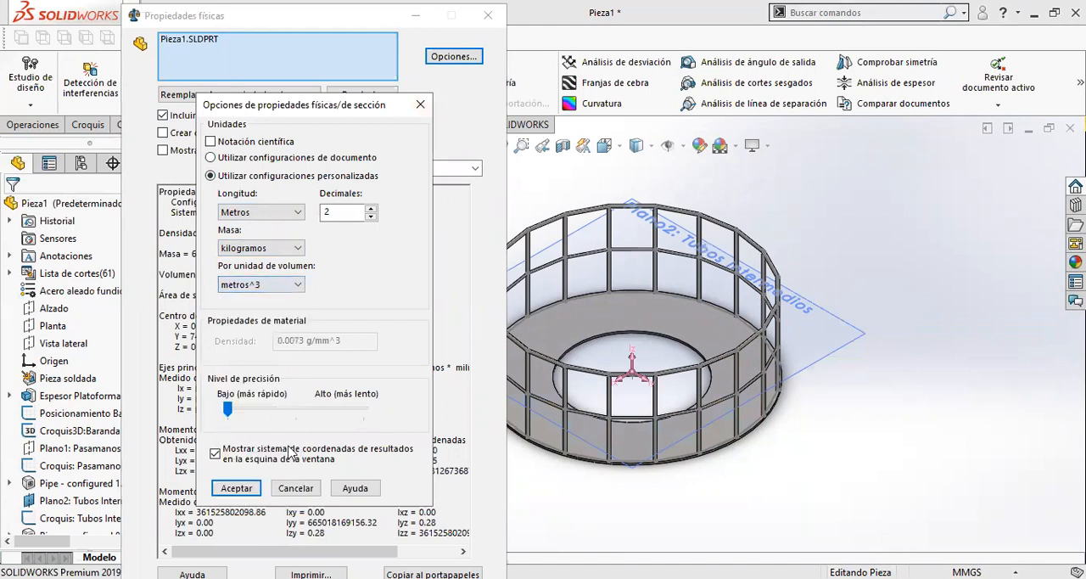
click(236, 488)
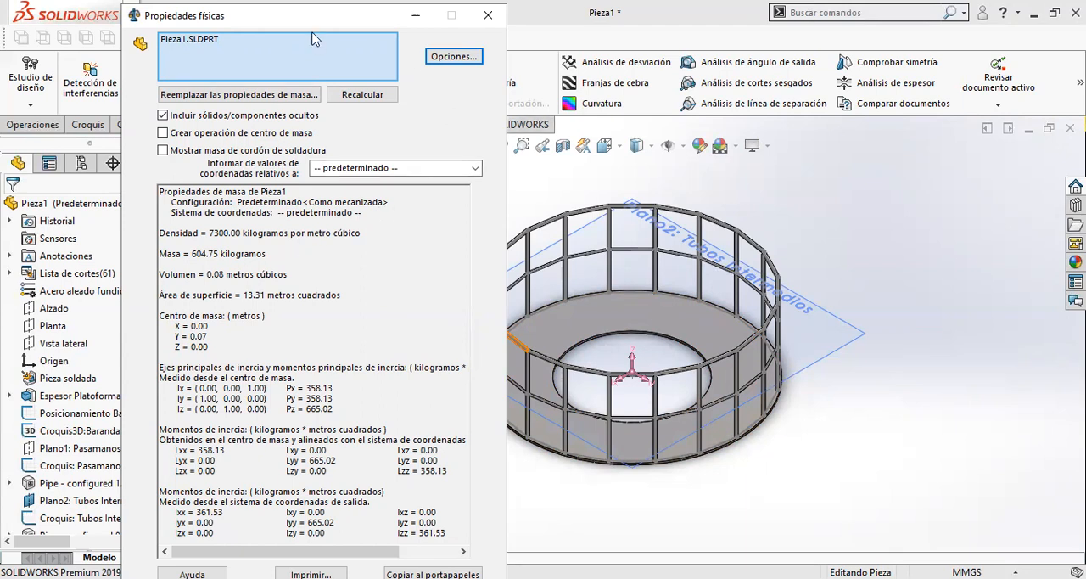
drag(476, 22, 432, 69)
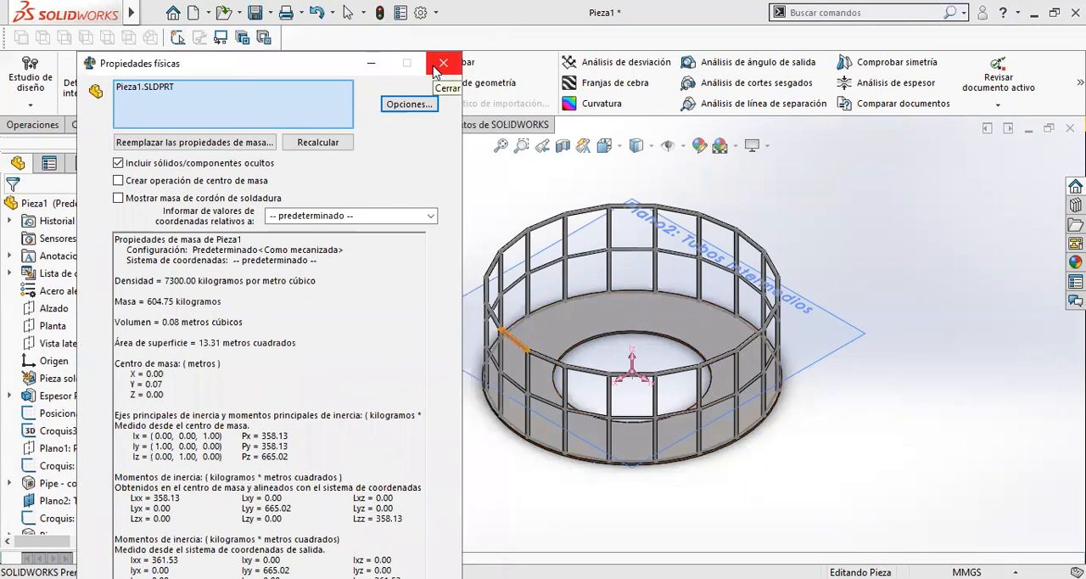
click(435, 70)
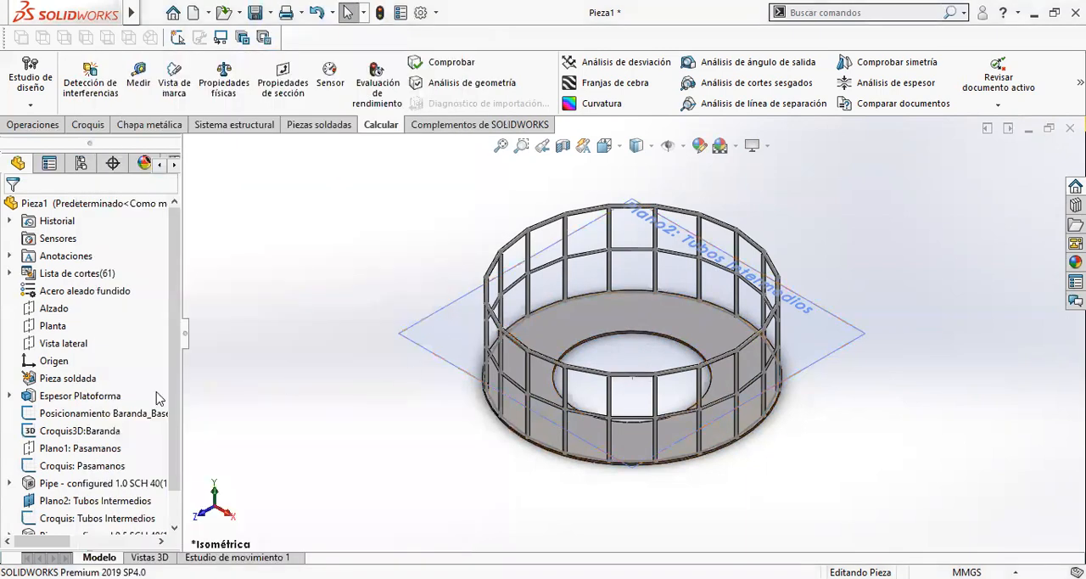
- Roll the model back to before Recortar/Extender1 and check the mass of the part with untrimmed tubes
scroll(153, 398, down, 2)
scroll(153, 398, up, 2)
scroll(161, 420, down, 2)
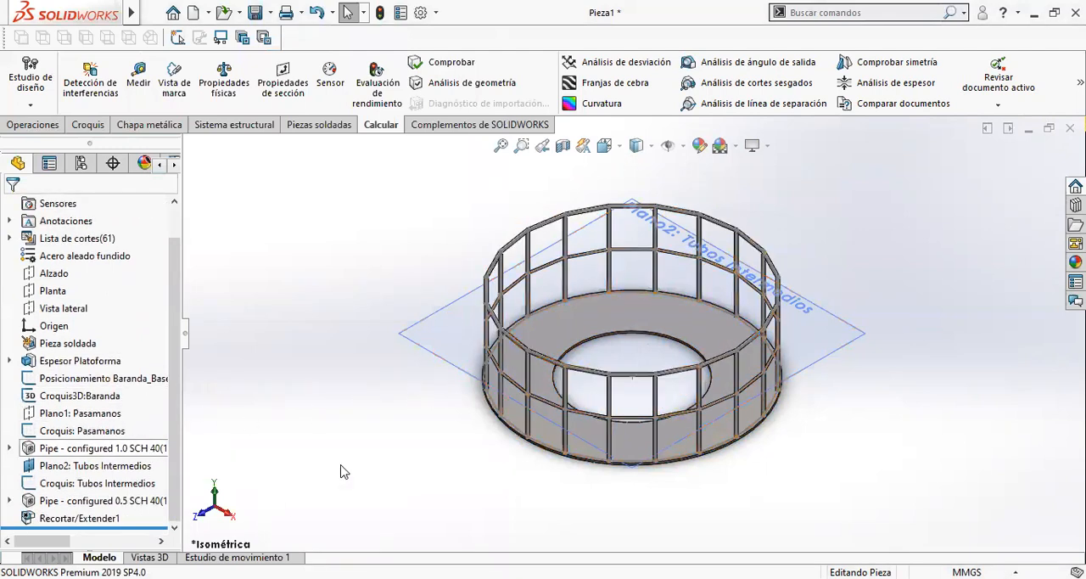
scroll(568, 381, down, 5)
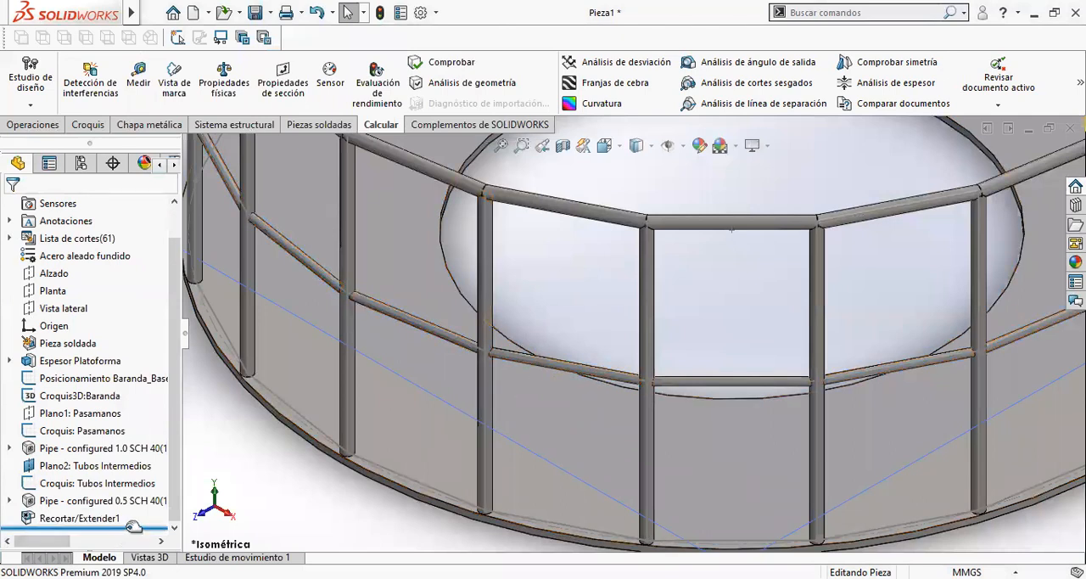
drag(127, 528, 131, 510)
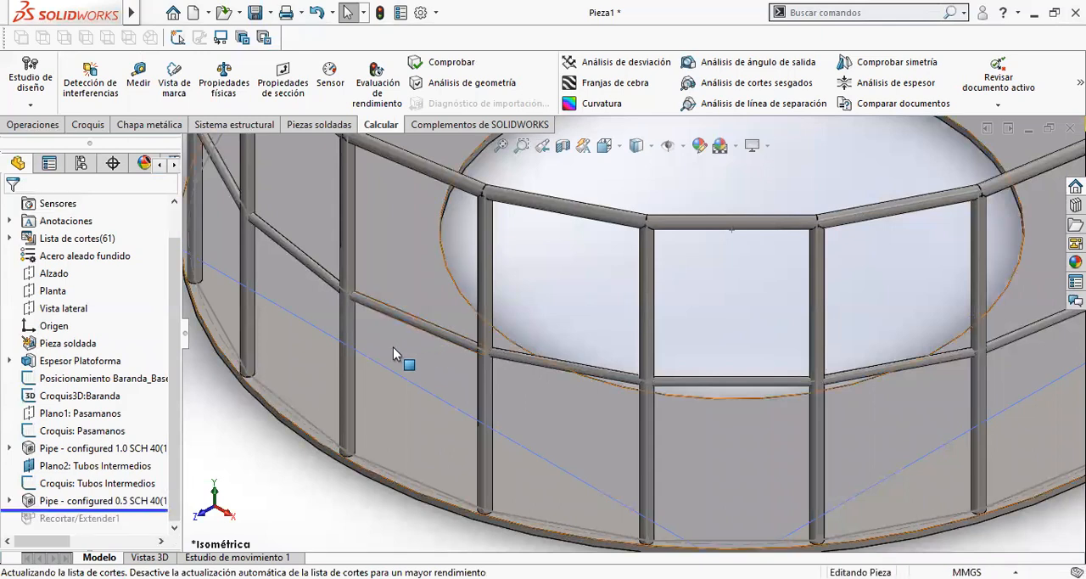
scroll(300, 206, up, 1)
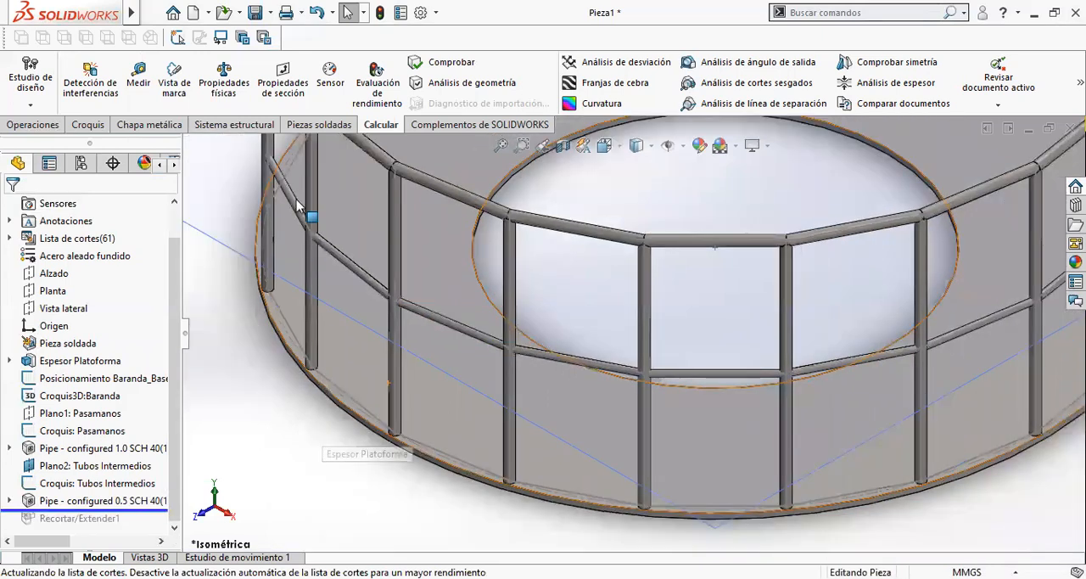
click(224, 85)
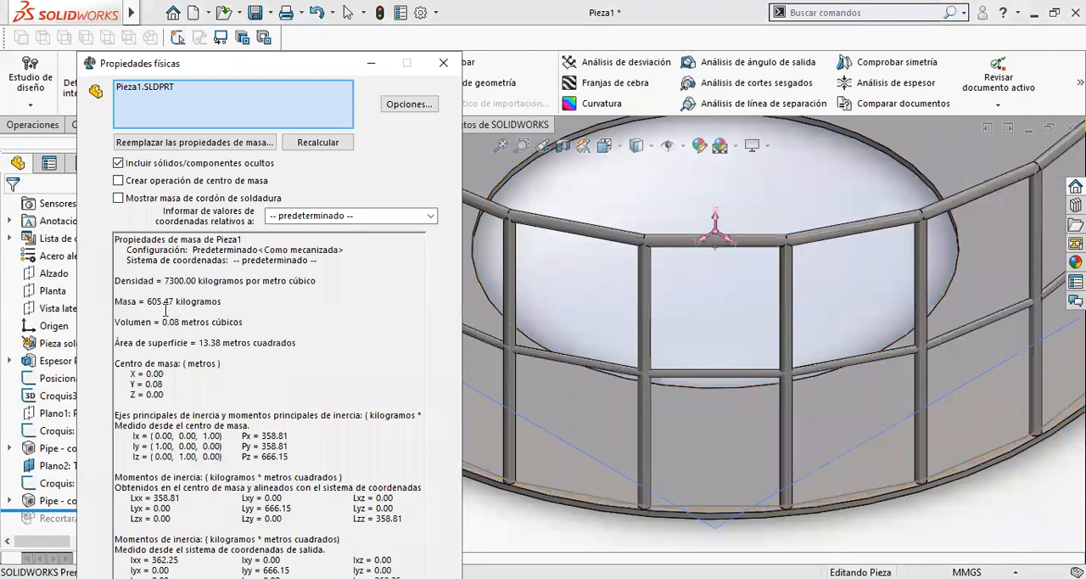
drag(146, 303, 187, 307)
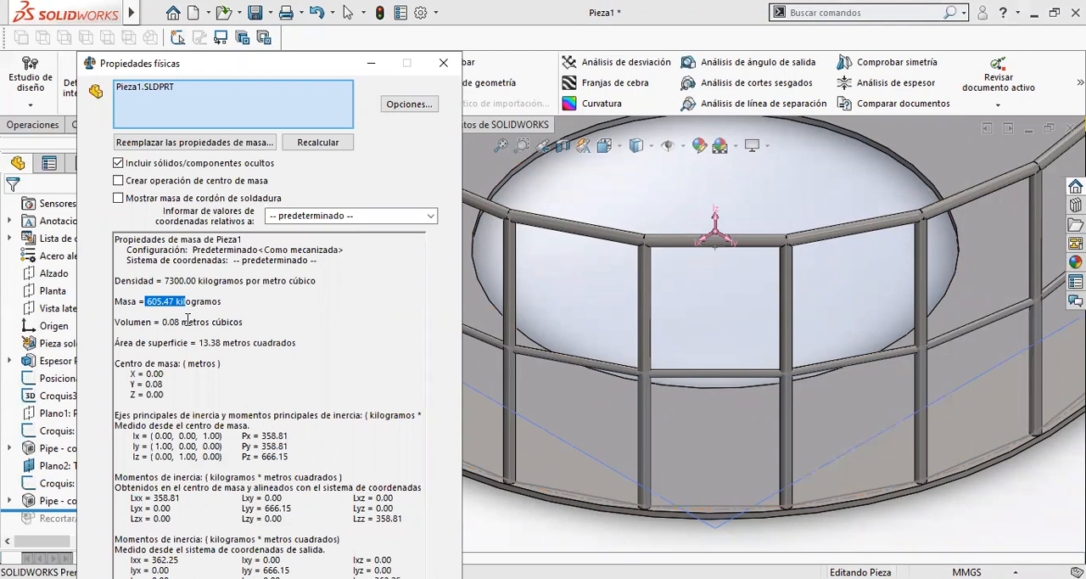
click(444, 65)
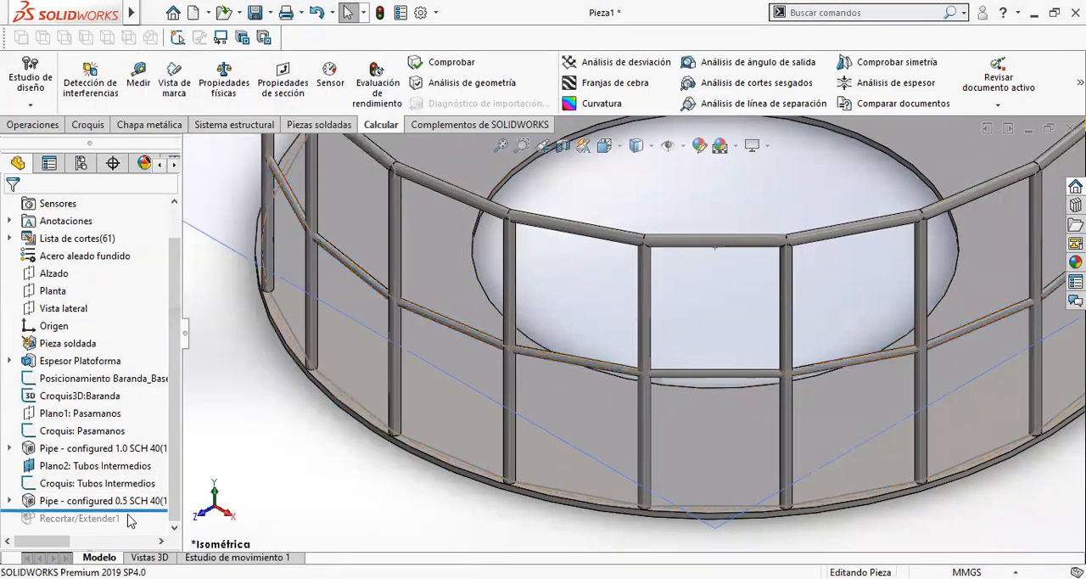
- Roll the model forward past Recortar/Extender1 and examine the trimmed joints between the intermediate tubes and posts
drag(129, 512, 128, 528)
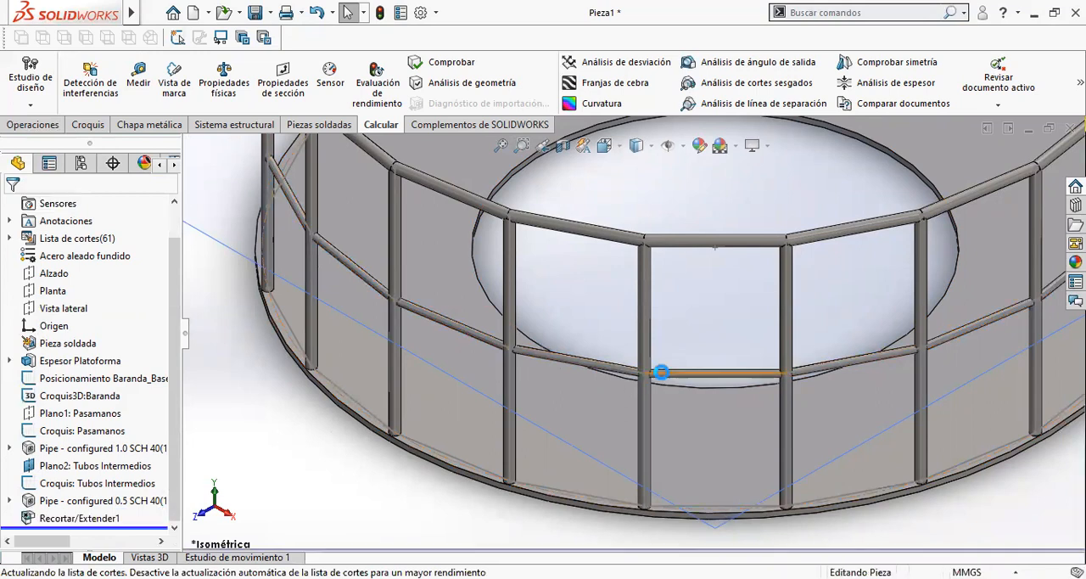
scroll(594, 363, down, 5)
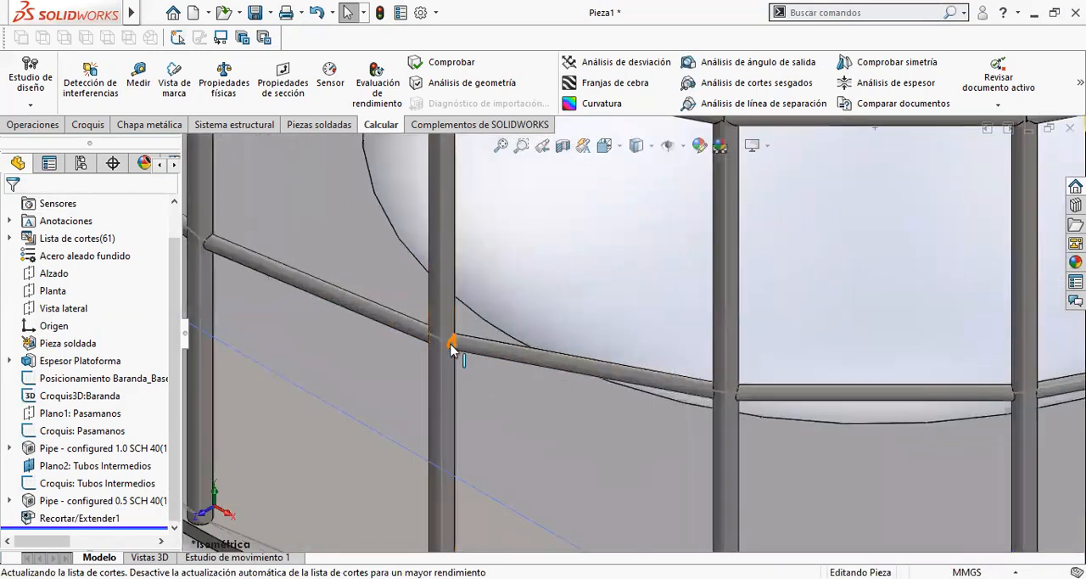
scroll(300, 407, up, 2)
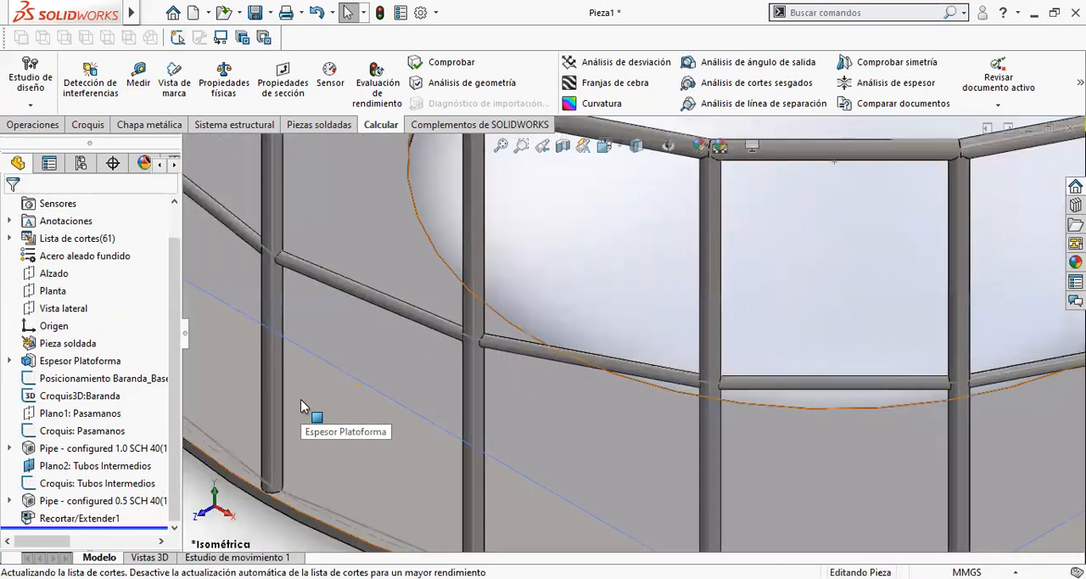
scroll(300, 406, up, 5)
scroll(396, 388, up, 2)
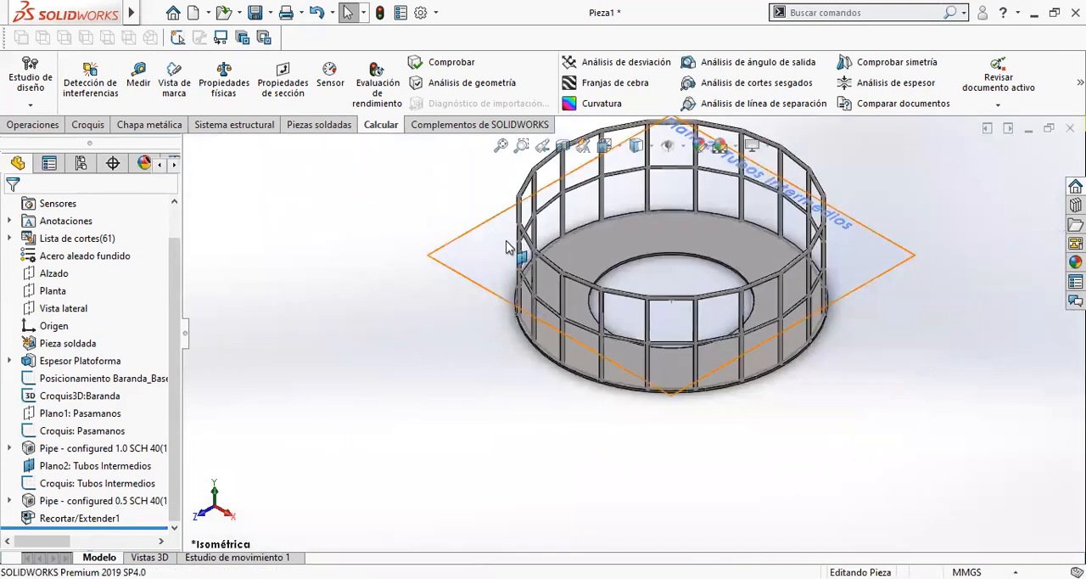
- Start a new sketch on the upper face of the ring plate inside the railing
scroll(625, 261, up, 2)
scroll(709, 286, down, 2)
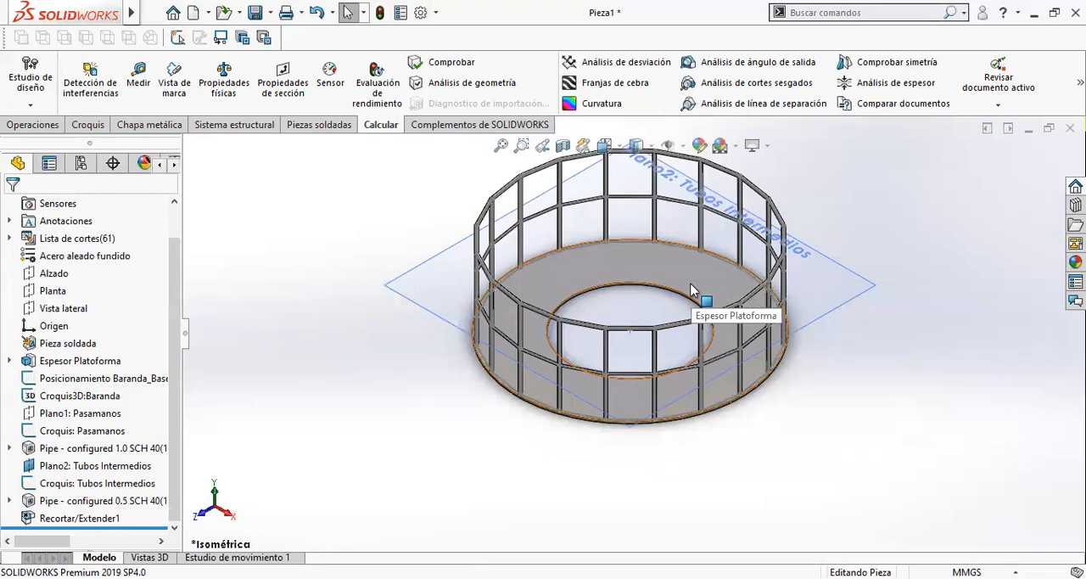
click(690, 290)
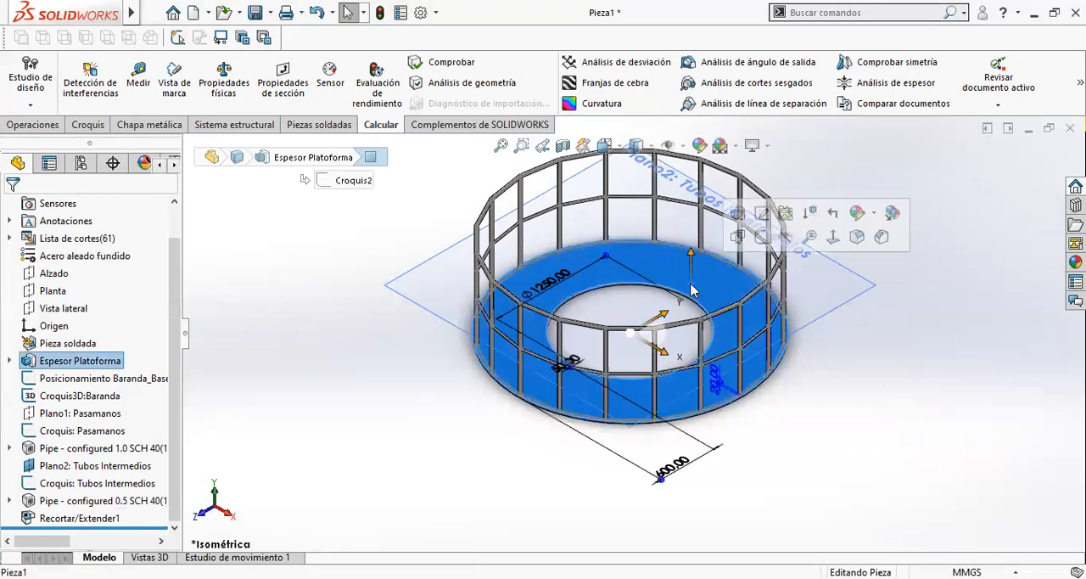
click(762, 237)
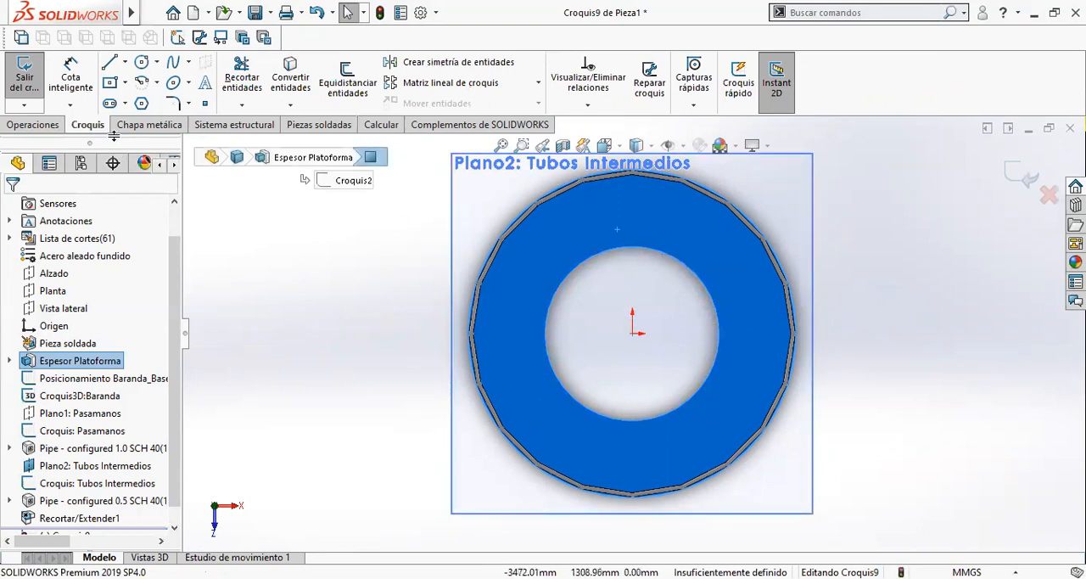
- Offset the plate's inner circular edge outward by 300 mm in the sketch
click(124, 84)
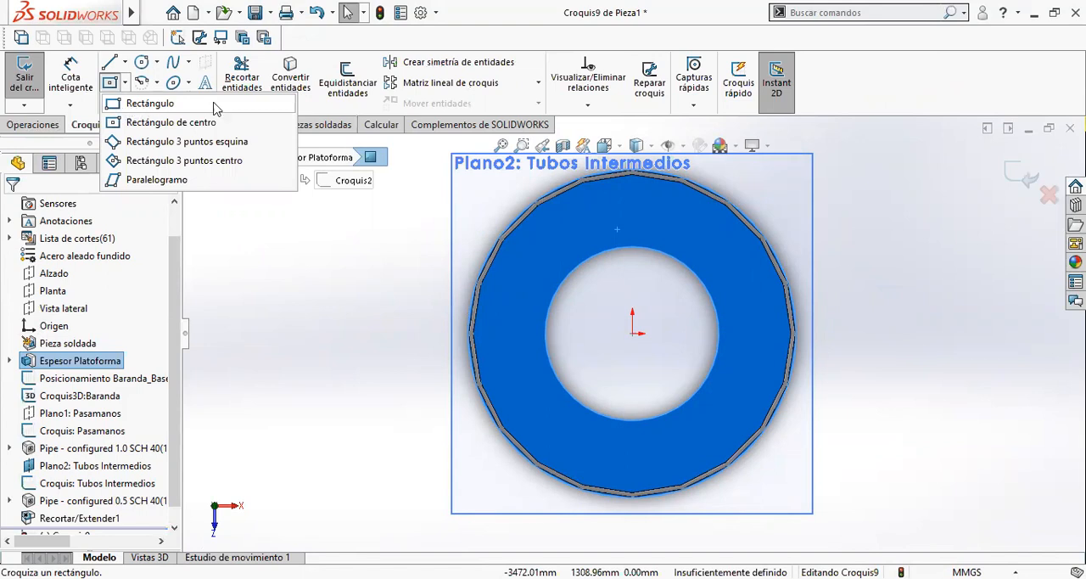
click(641, 248)
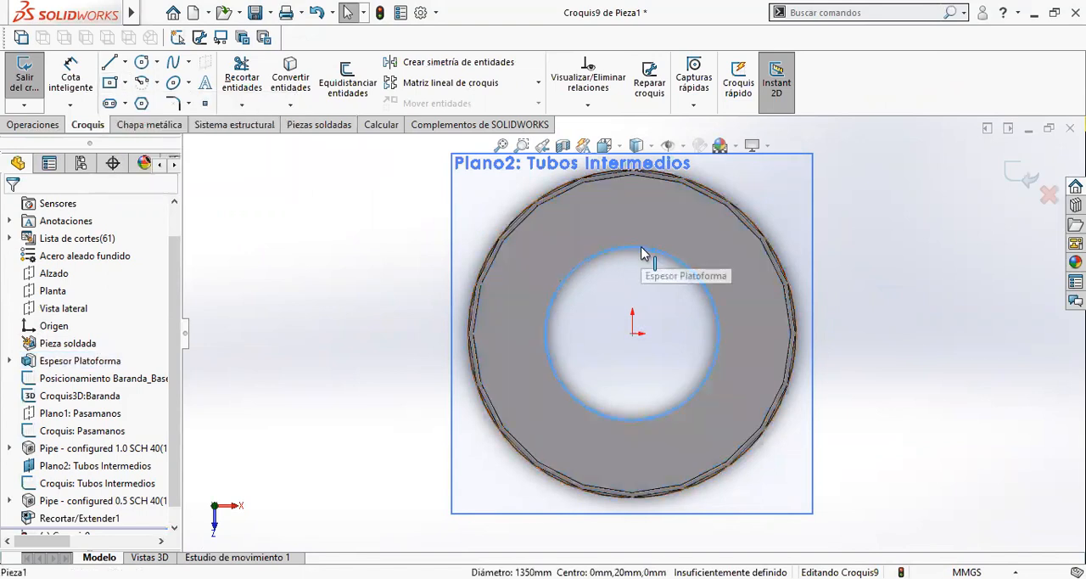
click(365, 95)
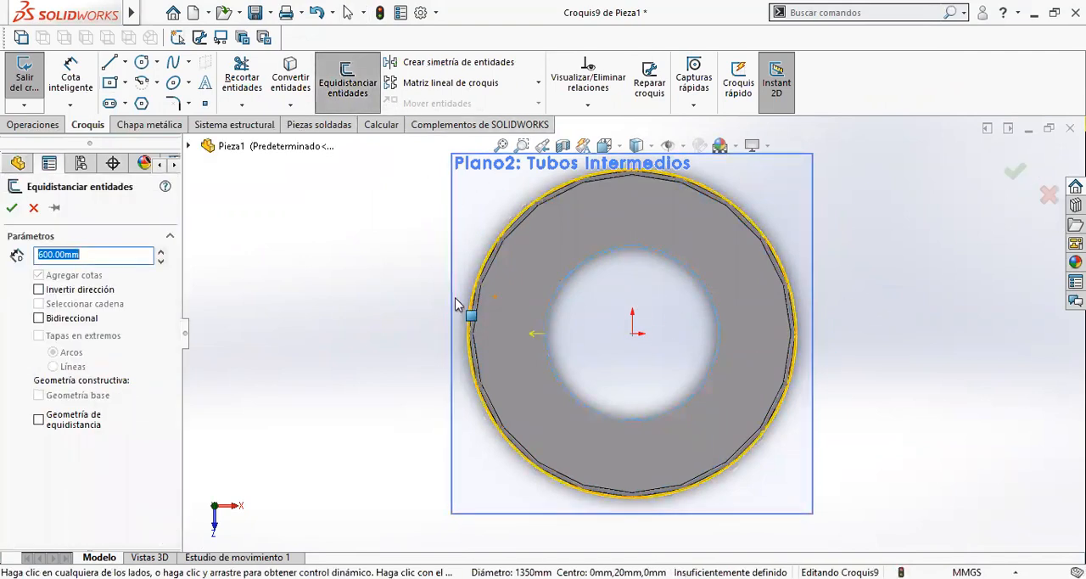
text(250)
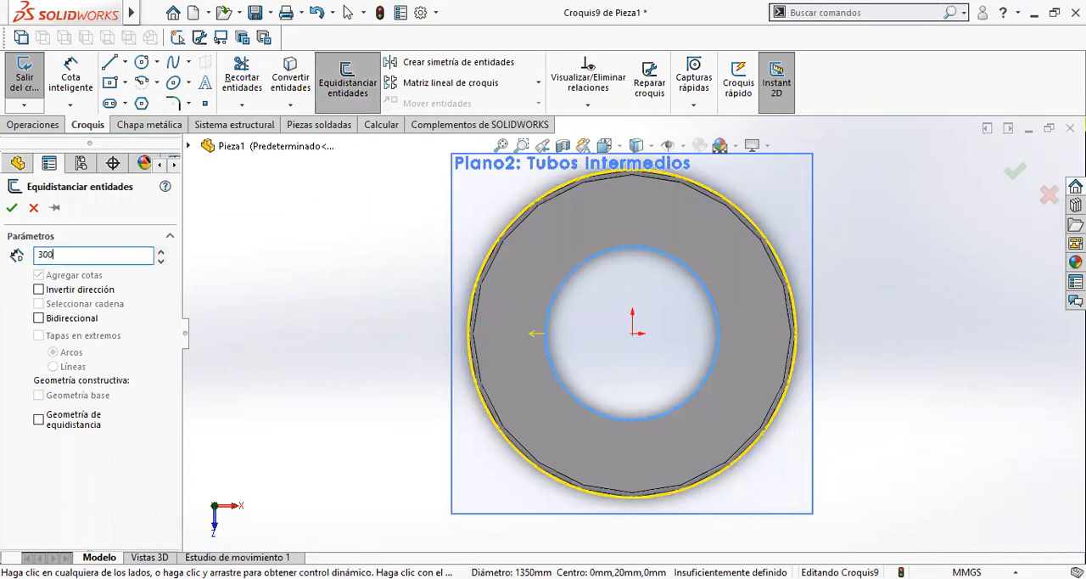
key(Return)
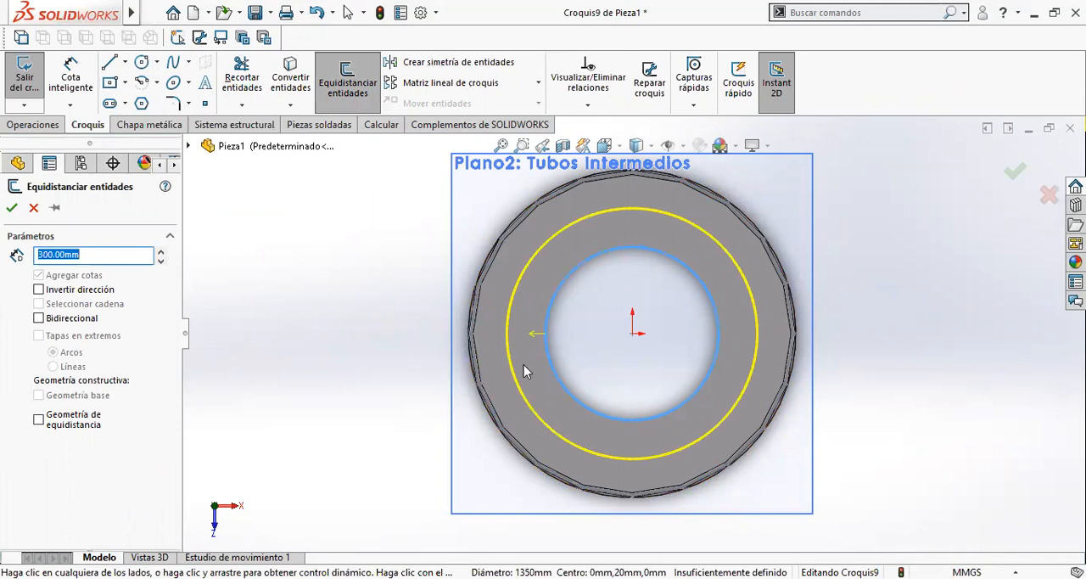
click(11, 210)
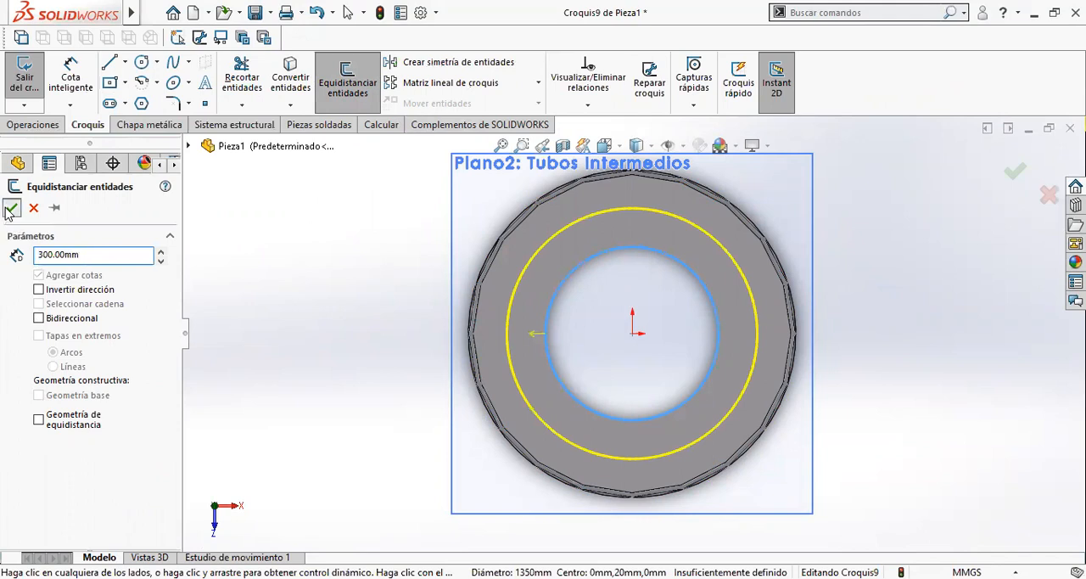
- Place the 300 mm offset dimension near the plate's outer edge and rename it Distancia_Escalera
drag(687, 490, 540, 495)
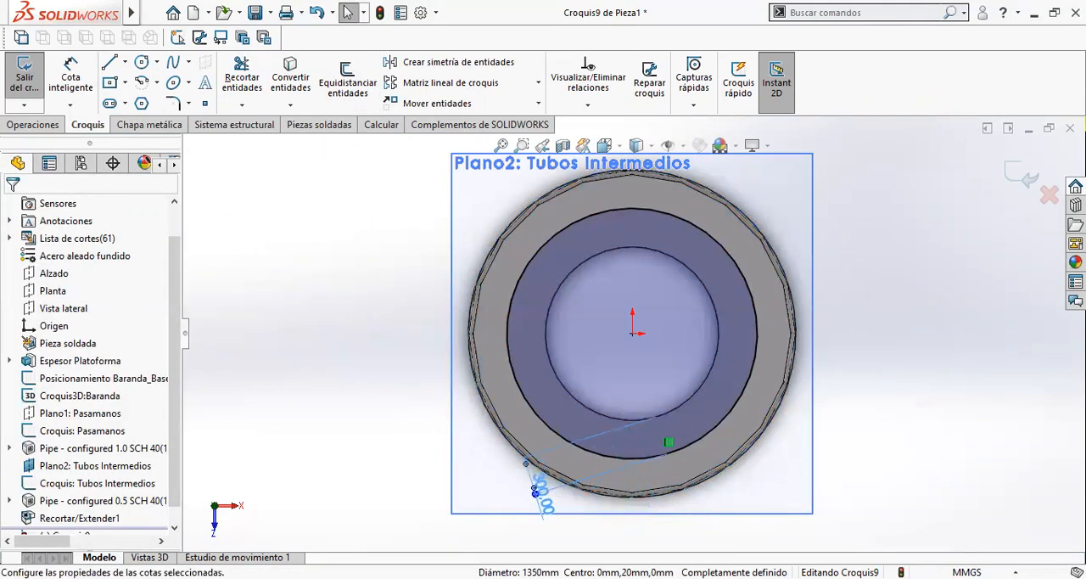
key(BackSpace)
key(BackSpace)
text(Distancia_Escalera@Croquis)
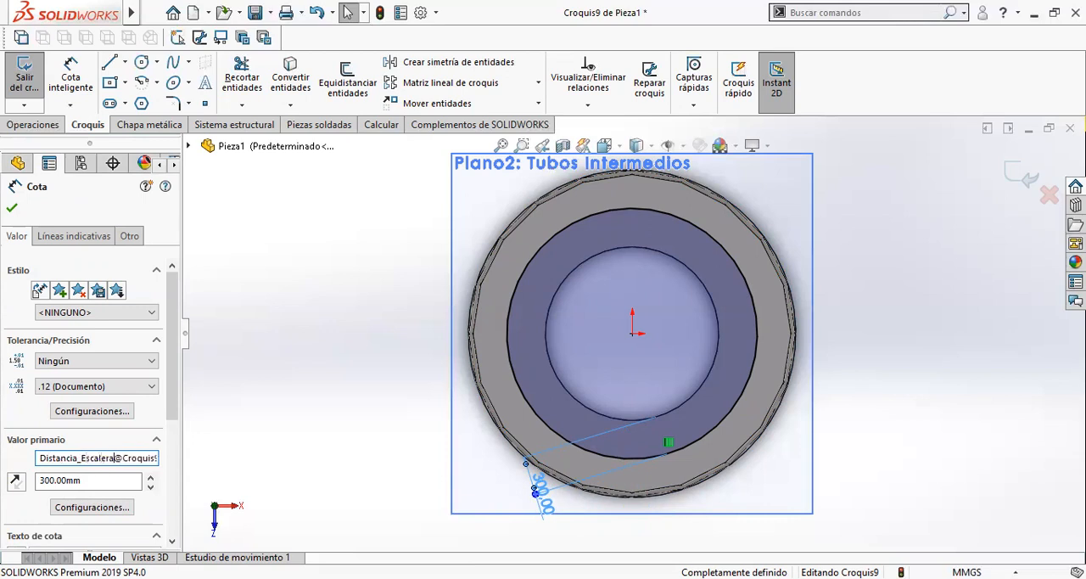
click(12, 208)
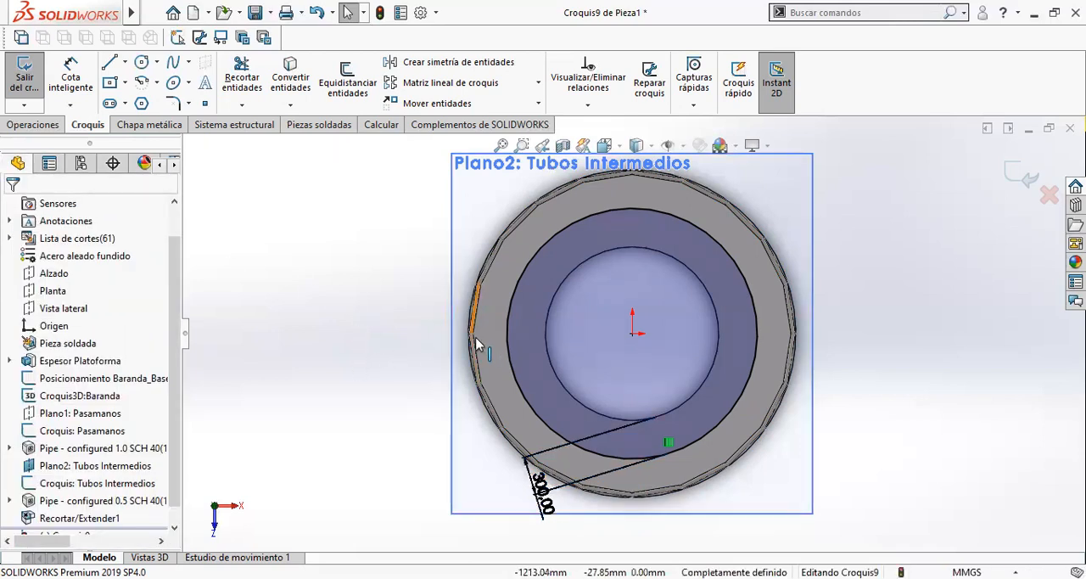
- Draw a vertical construction line from the origin up to the offset circle and convert the plate's inner edge into sketch geometry
click(117, 68)
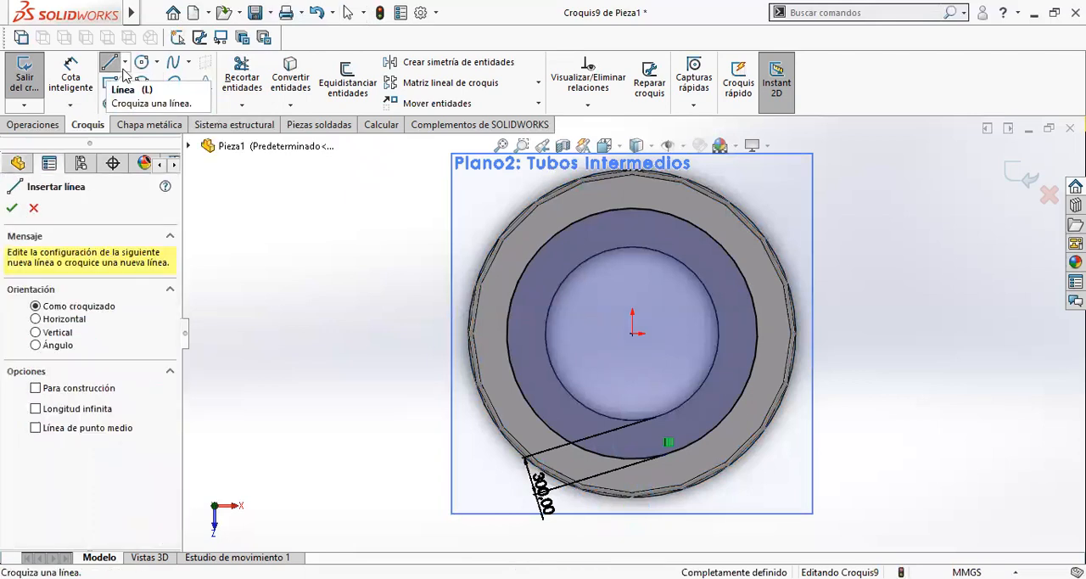
click(128, 67)
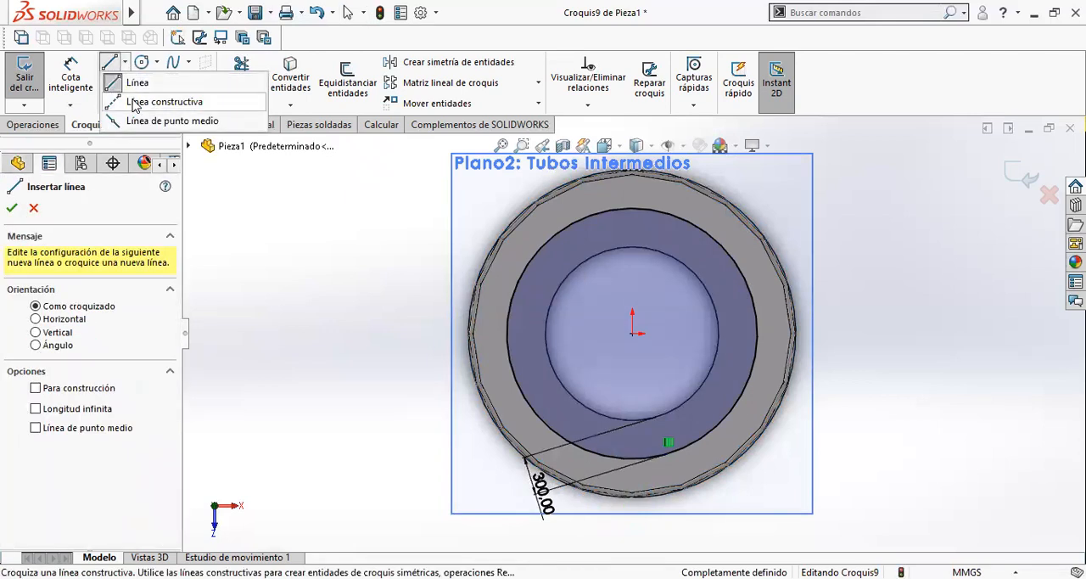
click(134, 103)
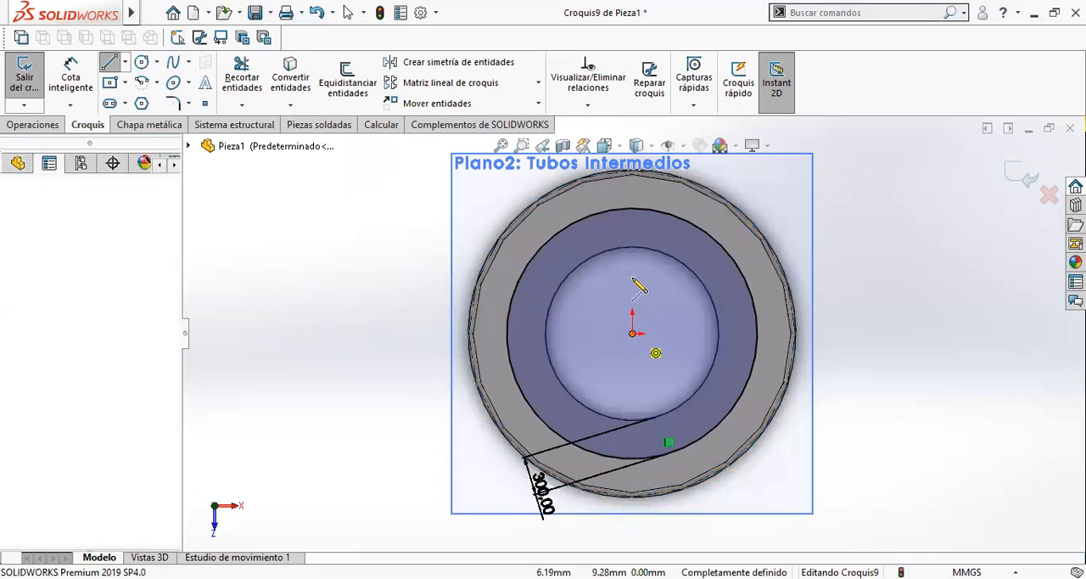
click(632, 208)
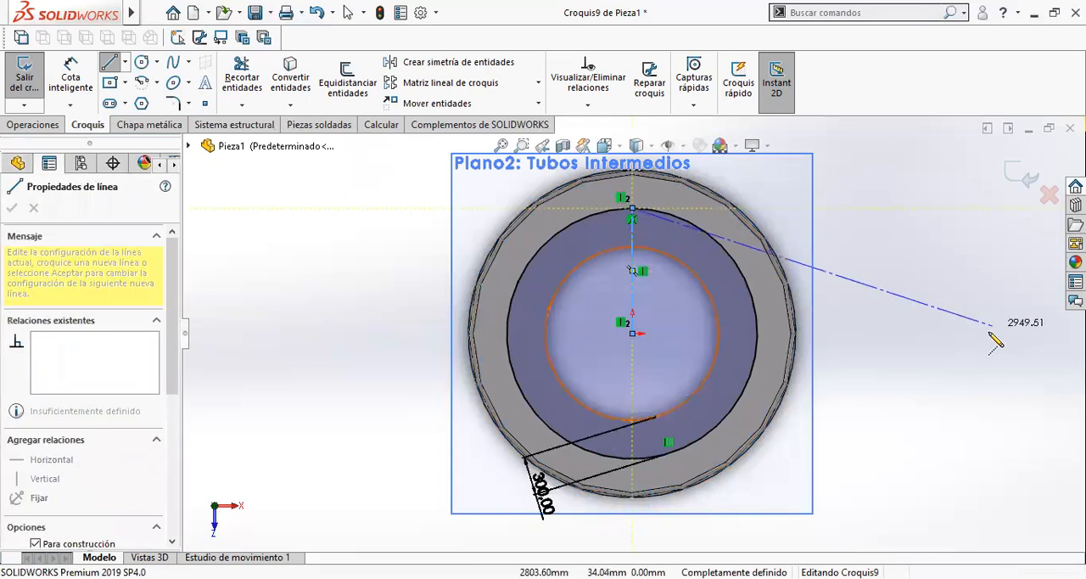
key(Escape)
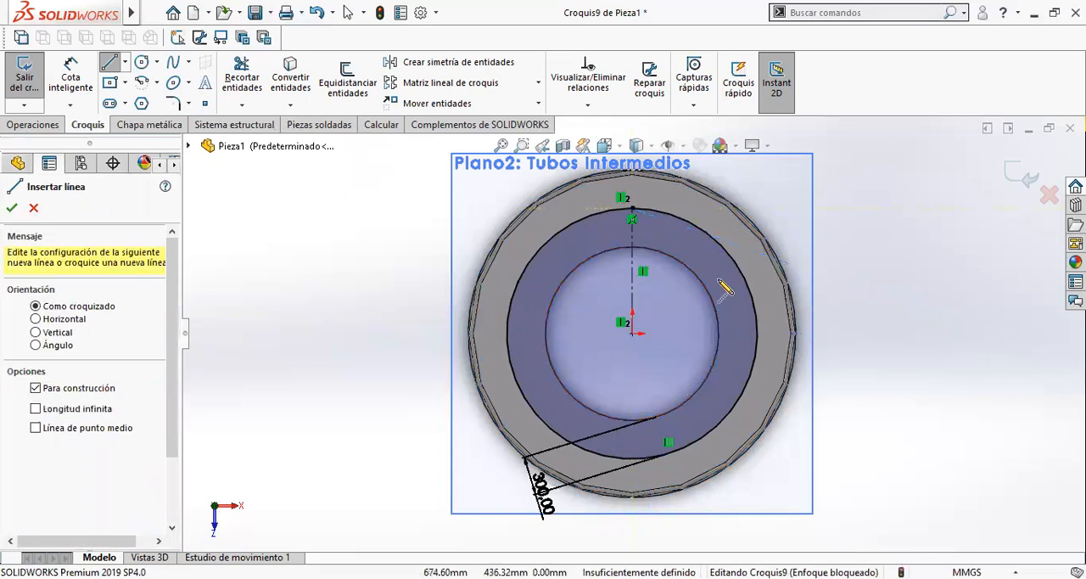
key(Escape)
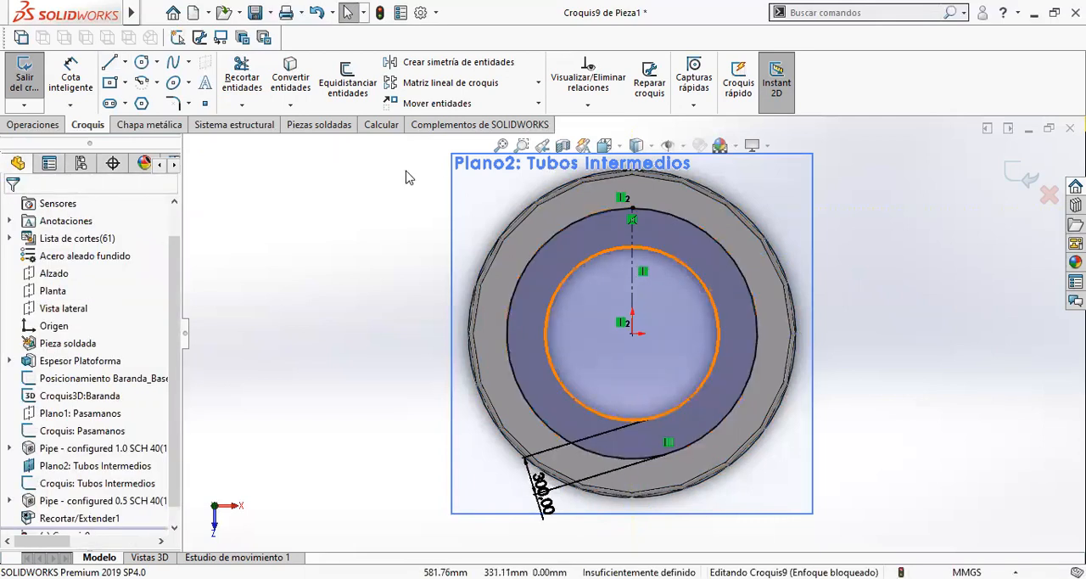
click(714, 292)
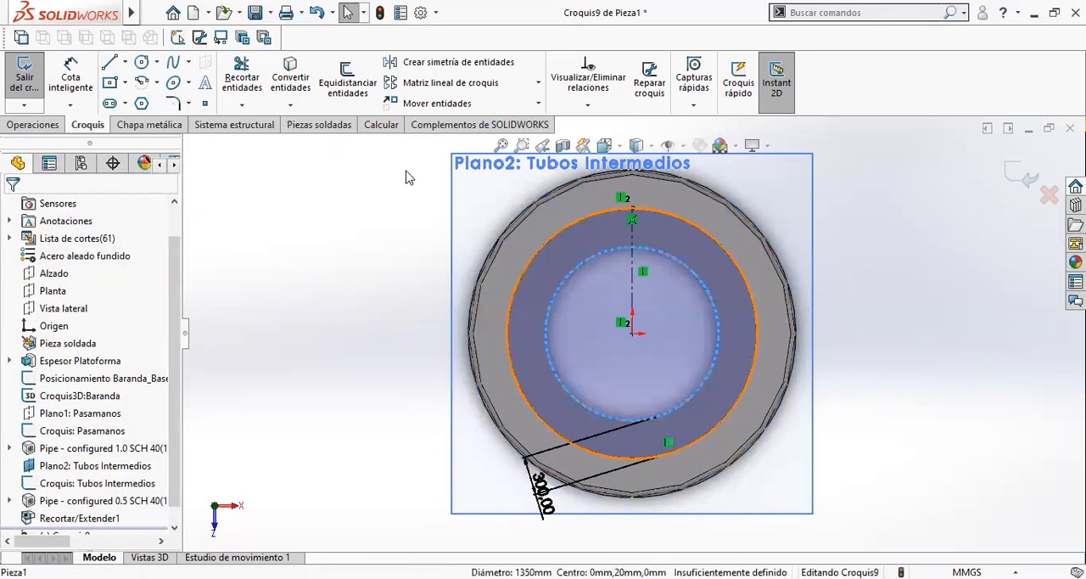
click(308, 88)
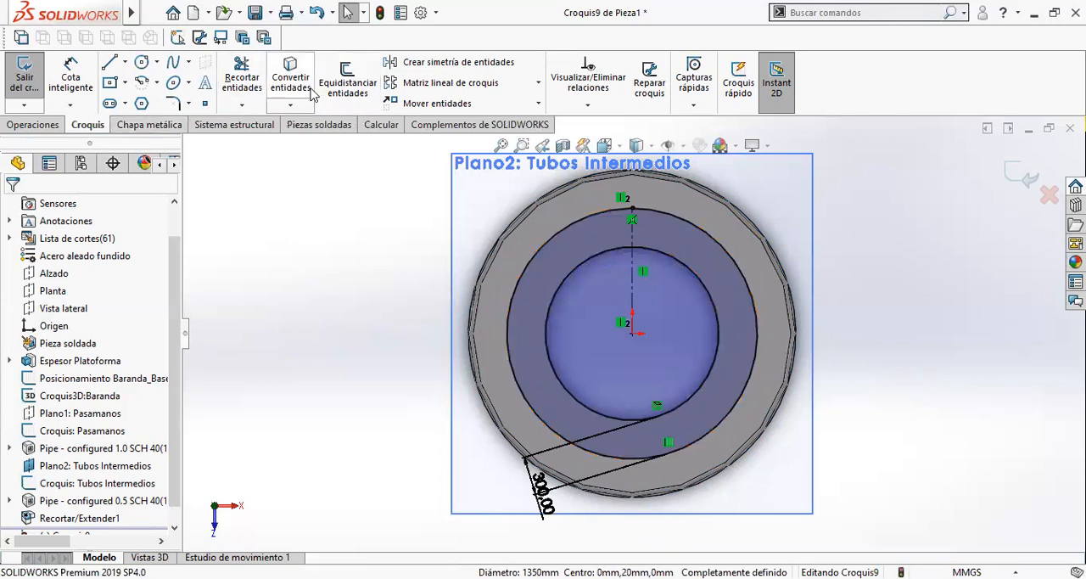
- Offset the vertical construction line by 200 mm in both directions with dimensions added
click(345, 83)
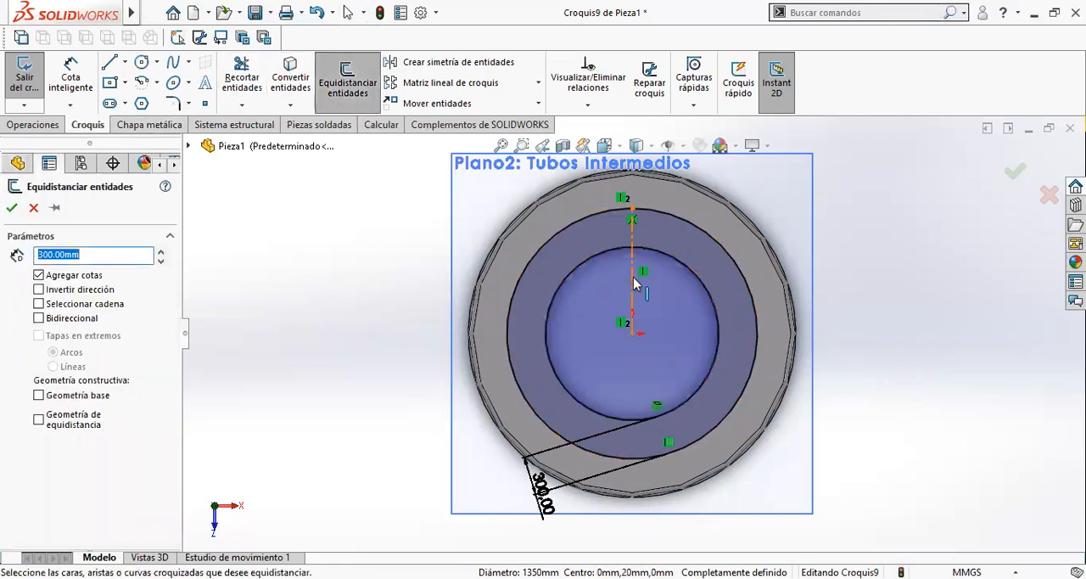
click(632, 280)
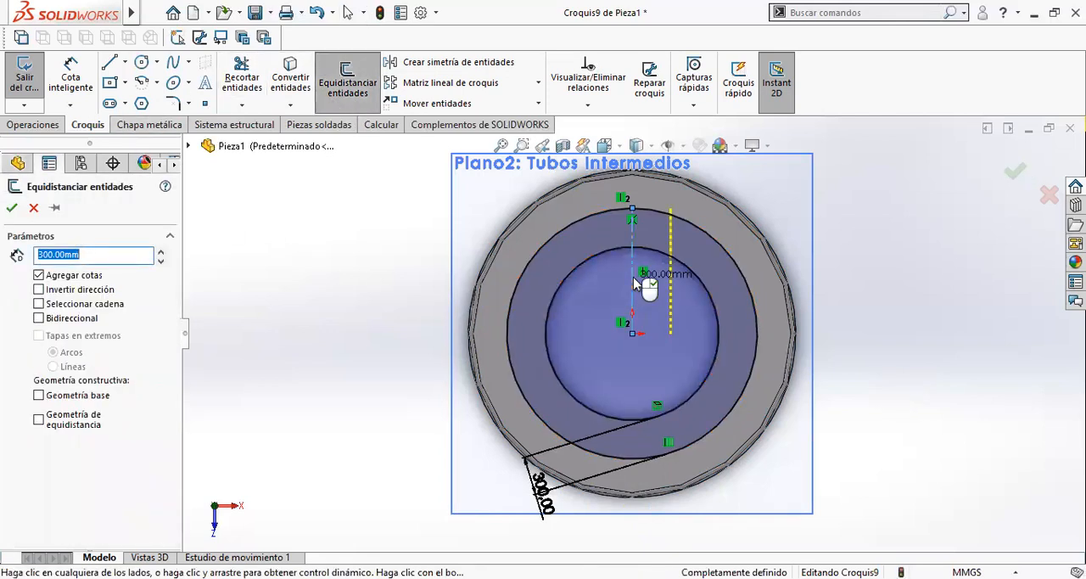
click(58, 319)
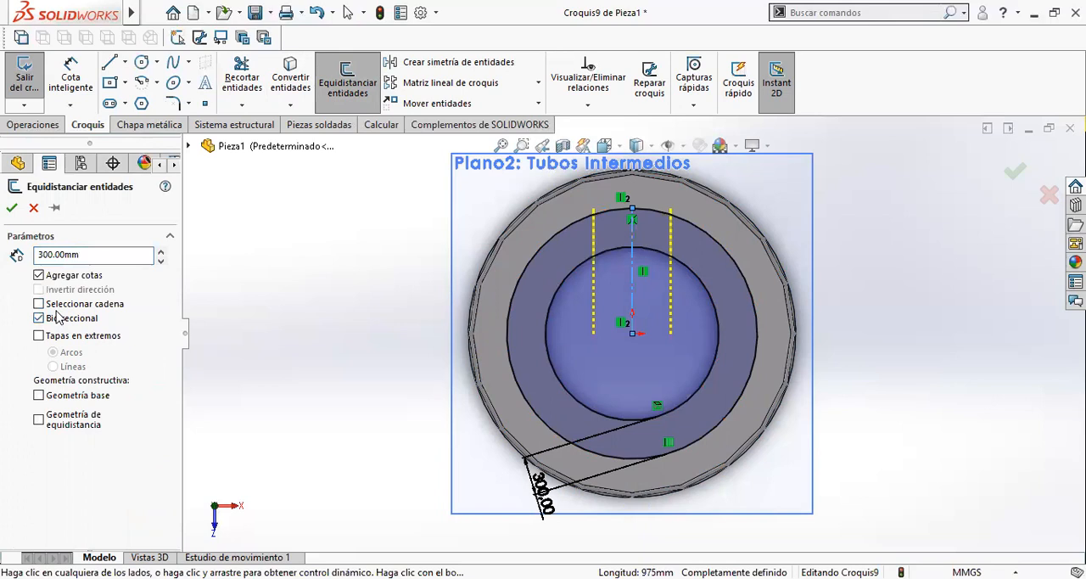
click(106, 253)
text(200)
key(Return)
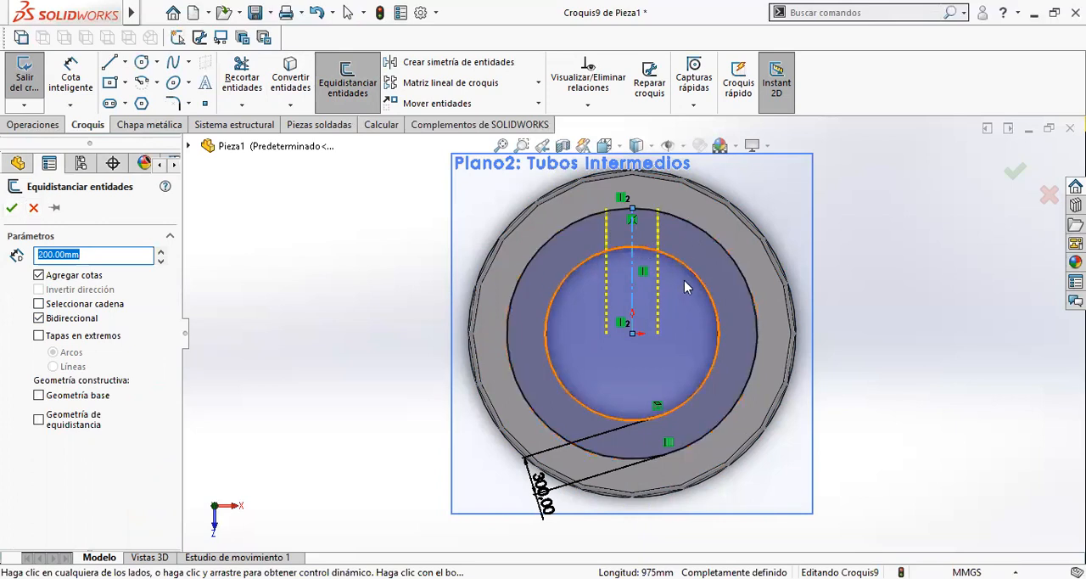
click(11, 210)
- Trim both circles outside the two parallel lines and the line portions inside the central hole
scroll(671, 334, down, 2)
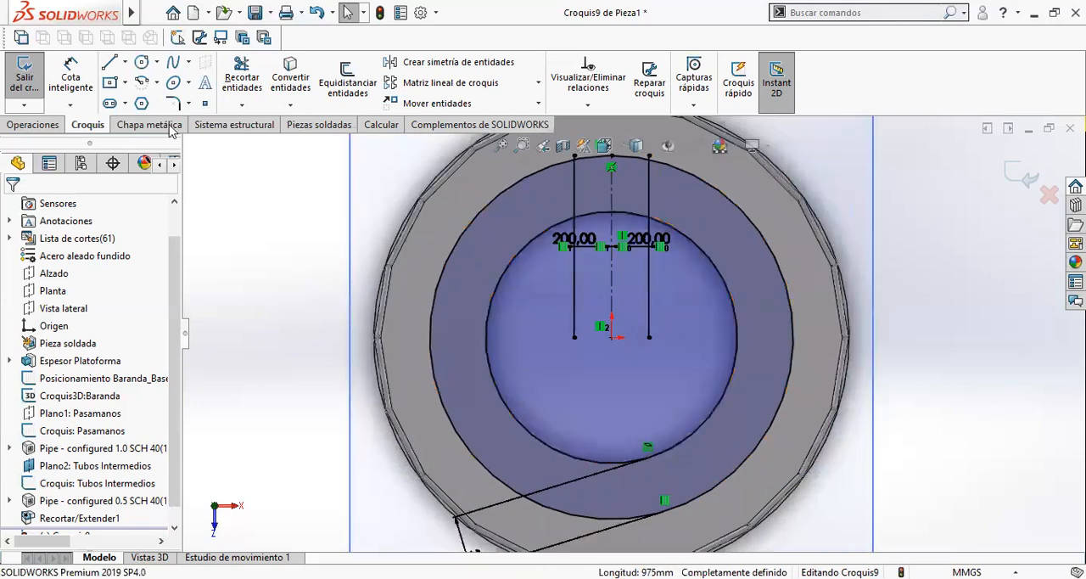
click(239, 83)
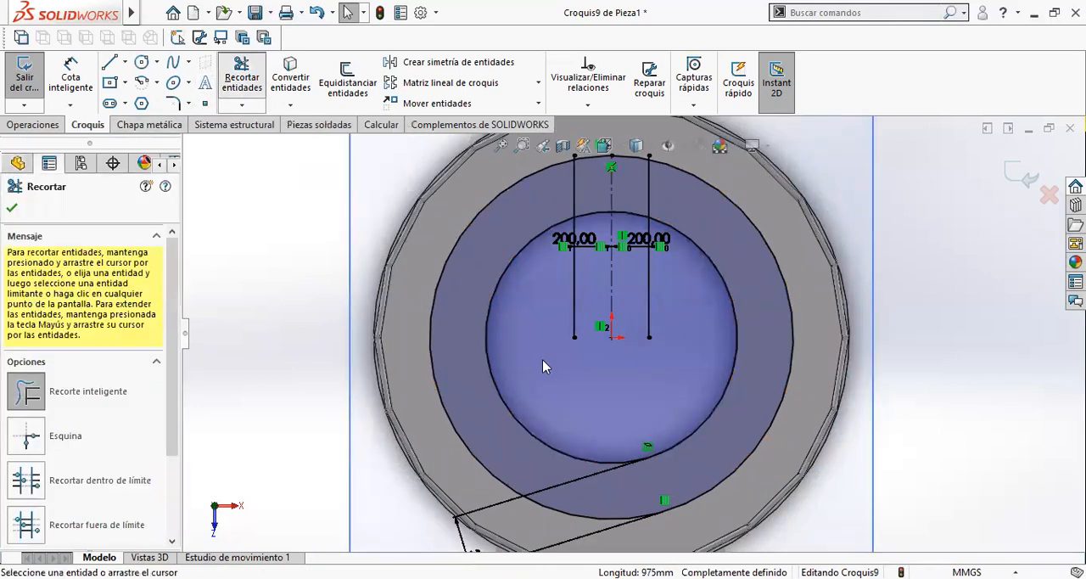
mouse_move(543, 399)
mouse_down()
mouse_move(499, 417)
mouse_move(481, 333)
mouse_move(418, 285)
mouse_up()
drag(534, 315, 638, 303)
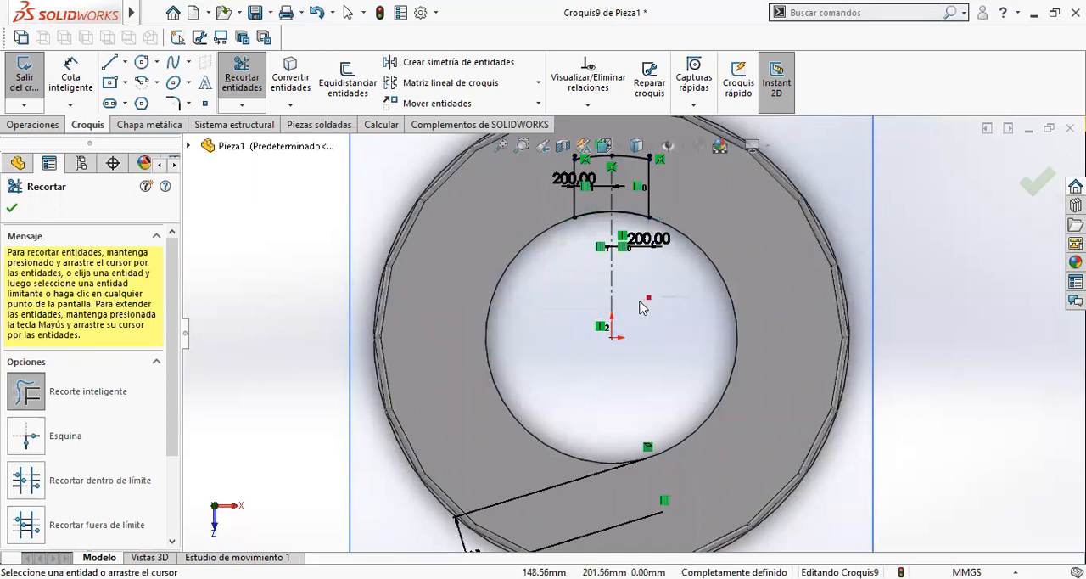
- Trim the short ends of both parallel lines that overhang the outer arc, leaving a closed stair-opening profile
scroll(657, 284, down, 6)
scroll(666, 284, down, 5)
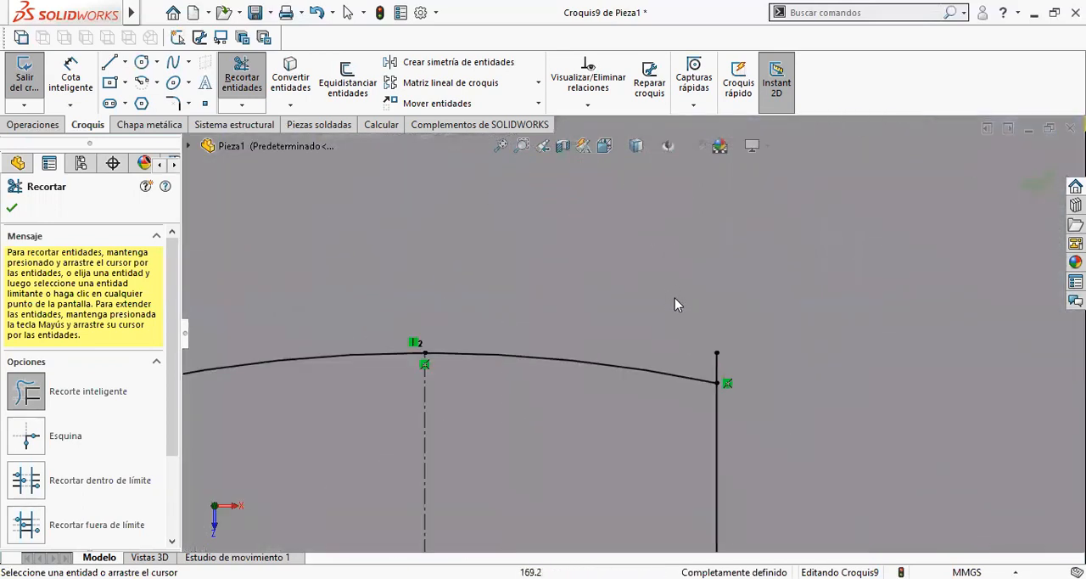
drag(749, 361, 686, 362)
scroll(646, 360, up, 3)
scroll(374, 348, down, 2)
scroll(474, 340, down, 1)
mouse_move(468, 338)
mouse_down()
mouse_move(433, 347)
mouse_move(429, 363)
mouse_up()
scroll(433, 363, up, 9)
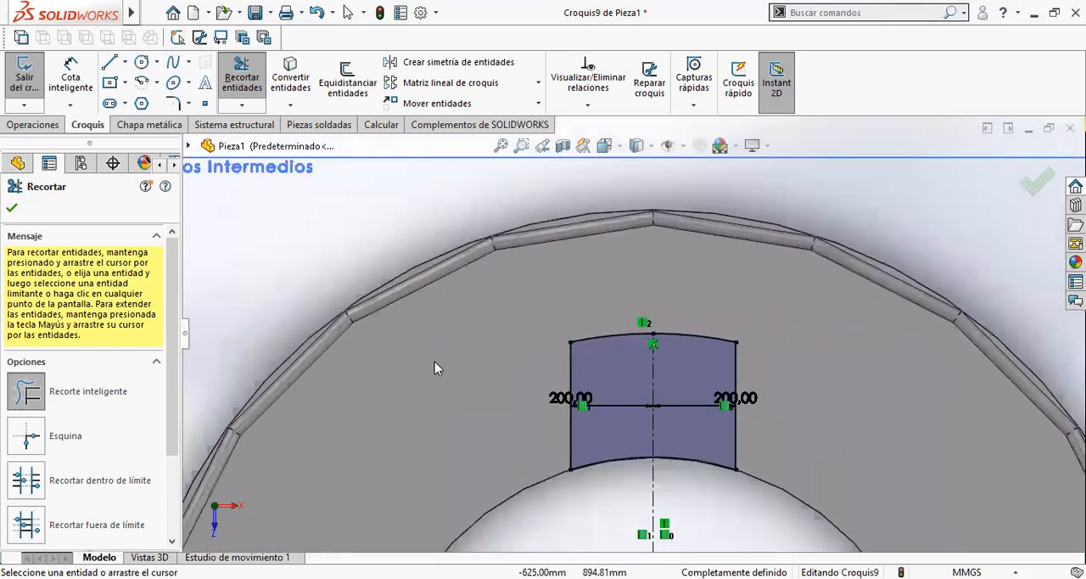
scroll(600, 427, up, 4)
scroll(585, 475, down, 2)
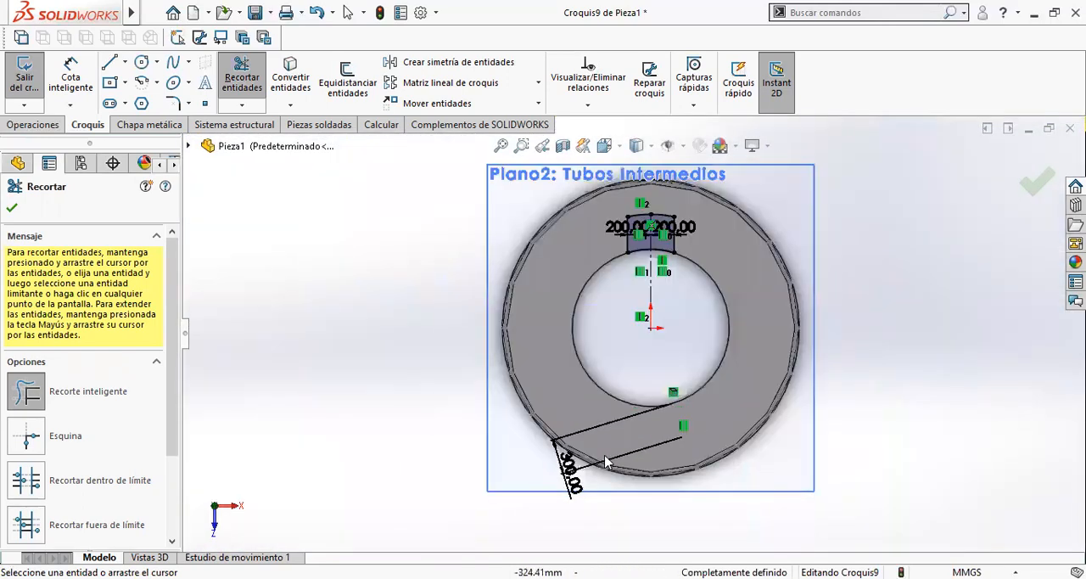
scroll(697, 233, down, 5)
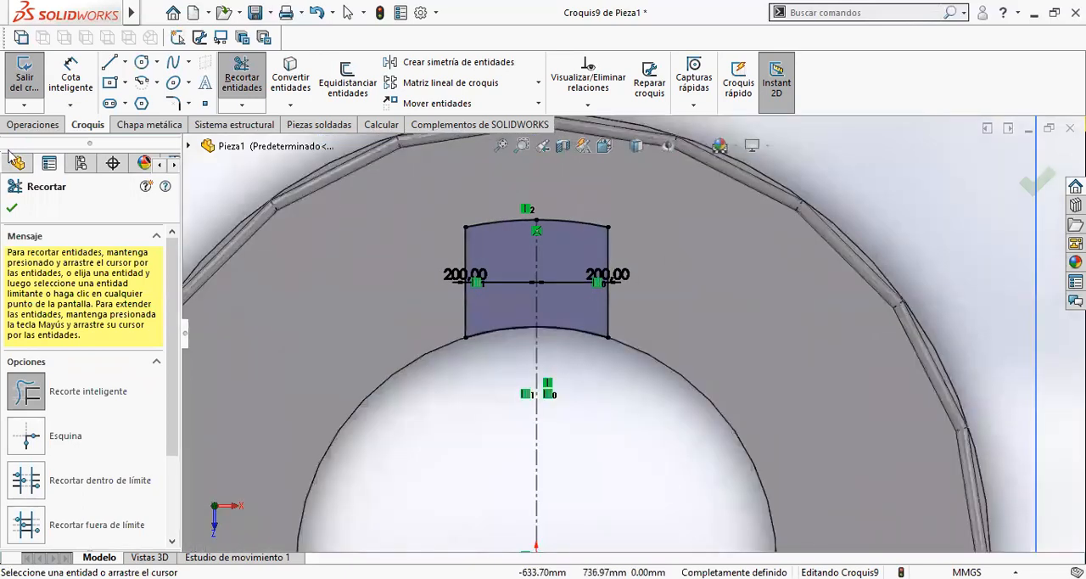
key(Escape)
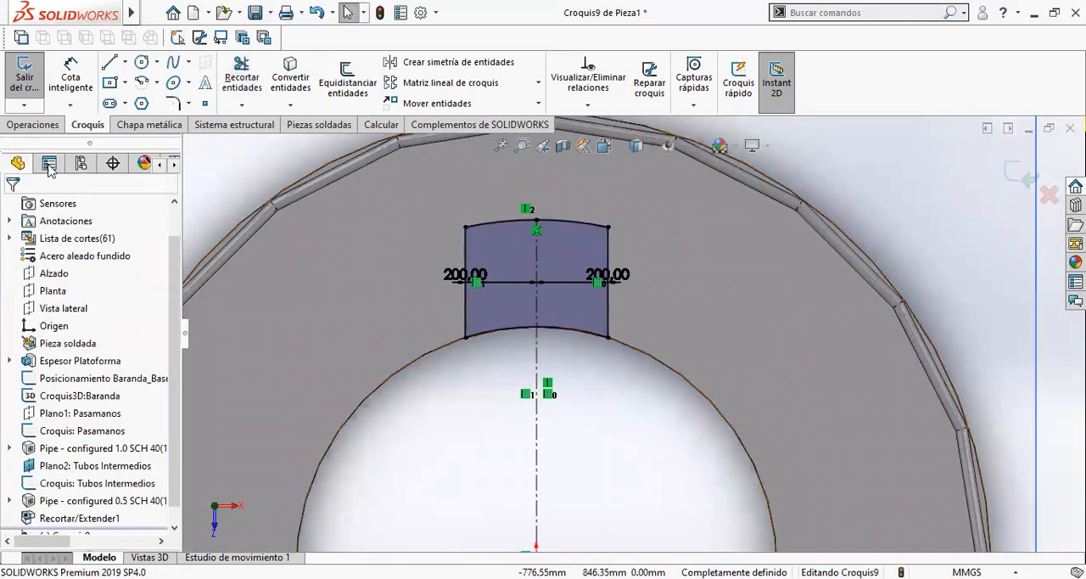
- Cut-extrude the closed stair-opening profile through the ring plate and return to the isometric view
click(43, 125)
click(273, 83)
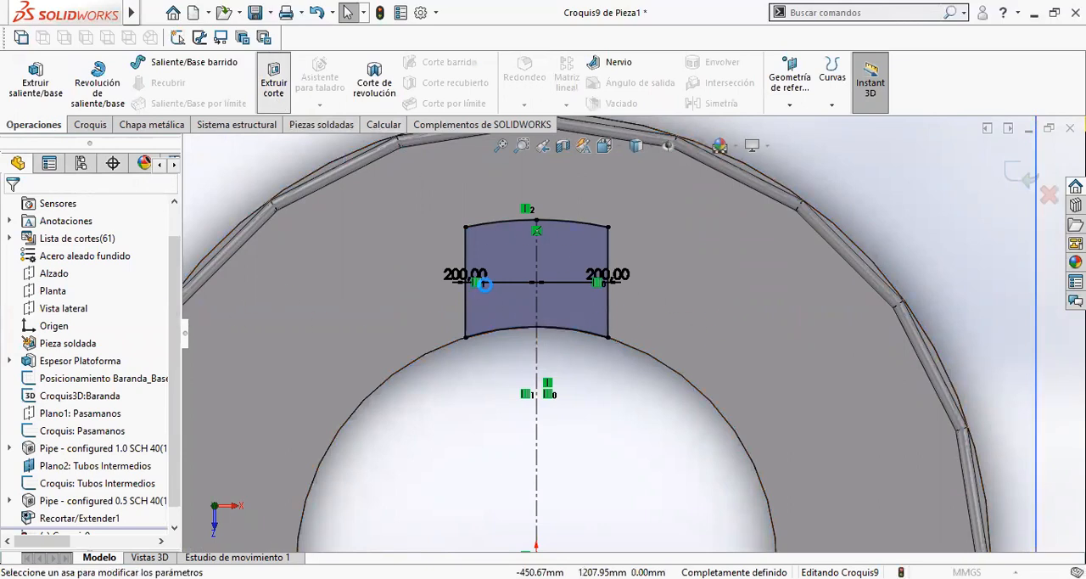
click(78, 304)
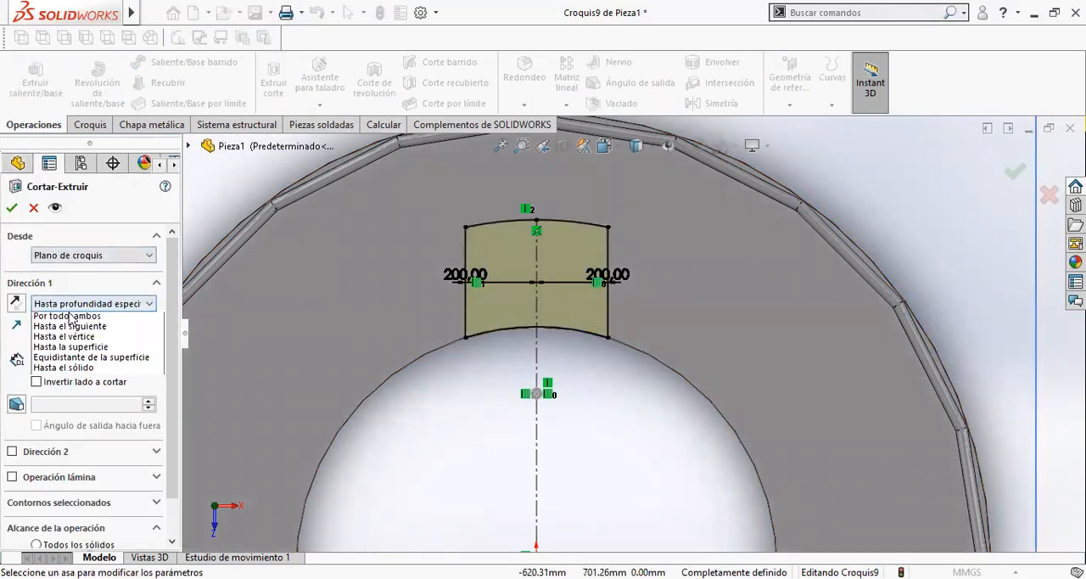
click(67, 332)
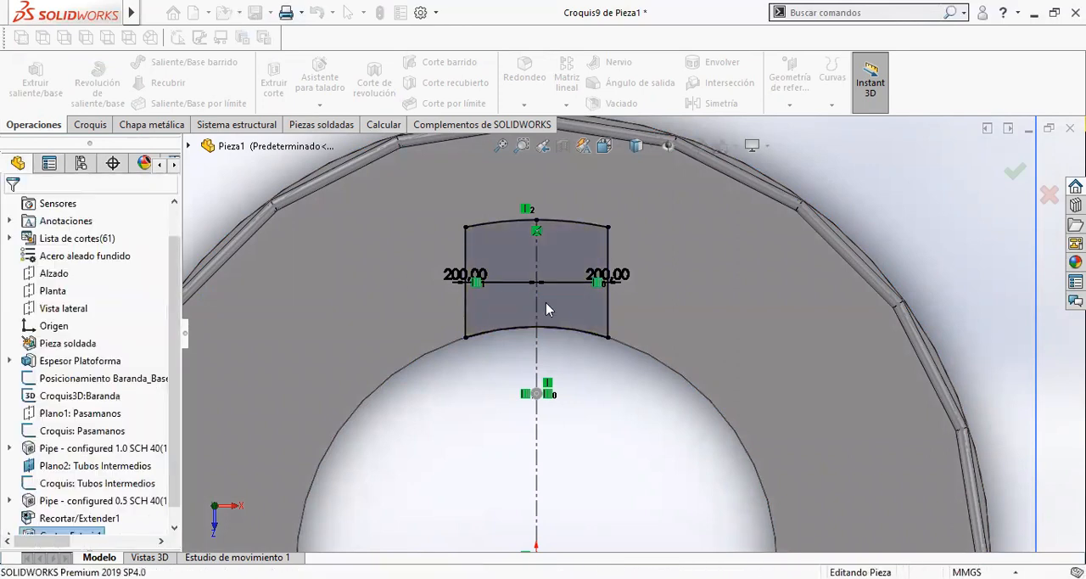
scroll(999, 348, up, 3)
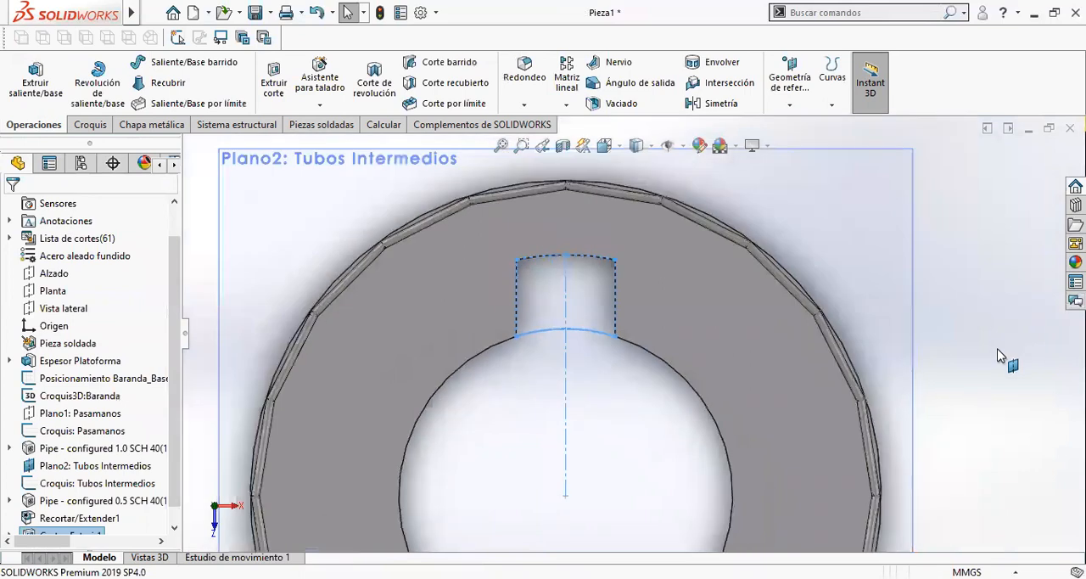
scroll(1002, 357, up, 2)
key(ctrl+7)
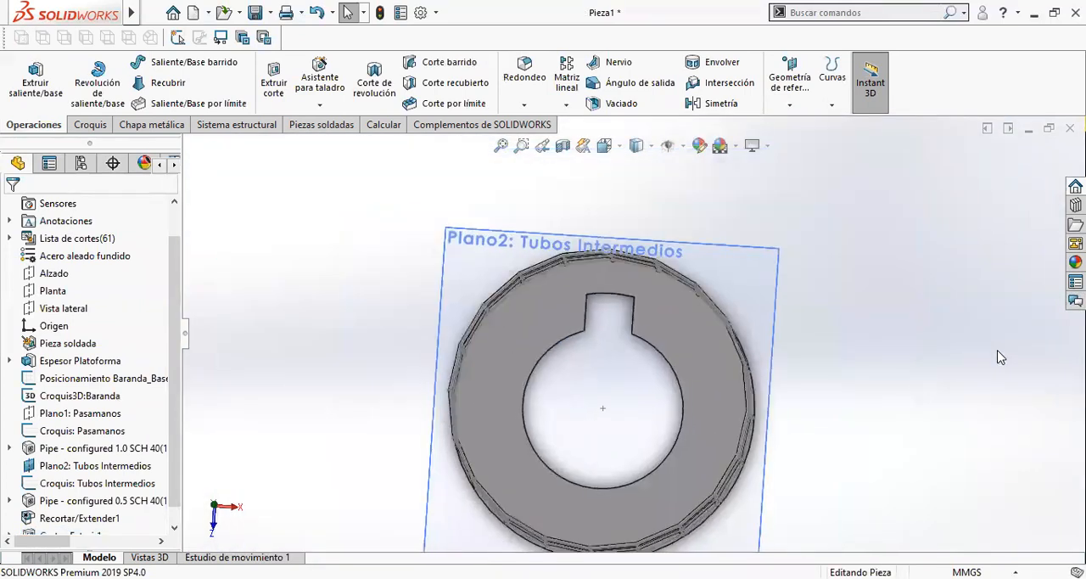